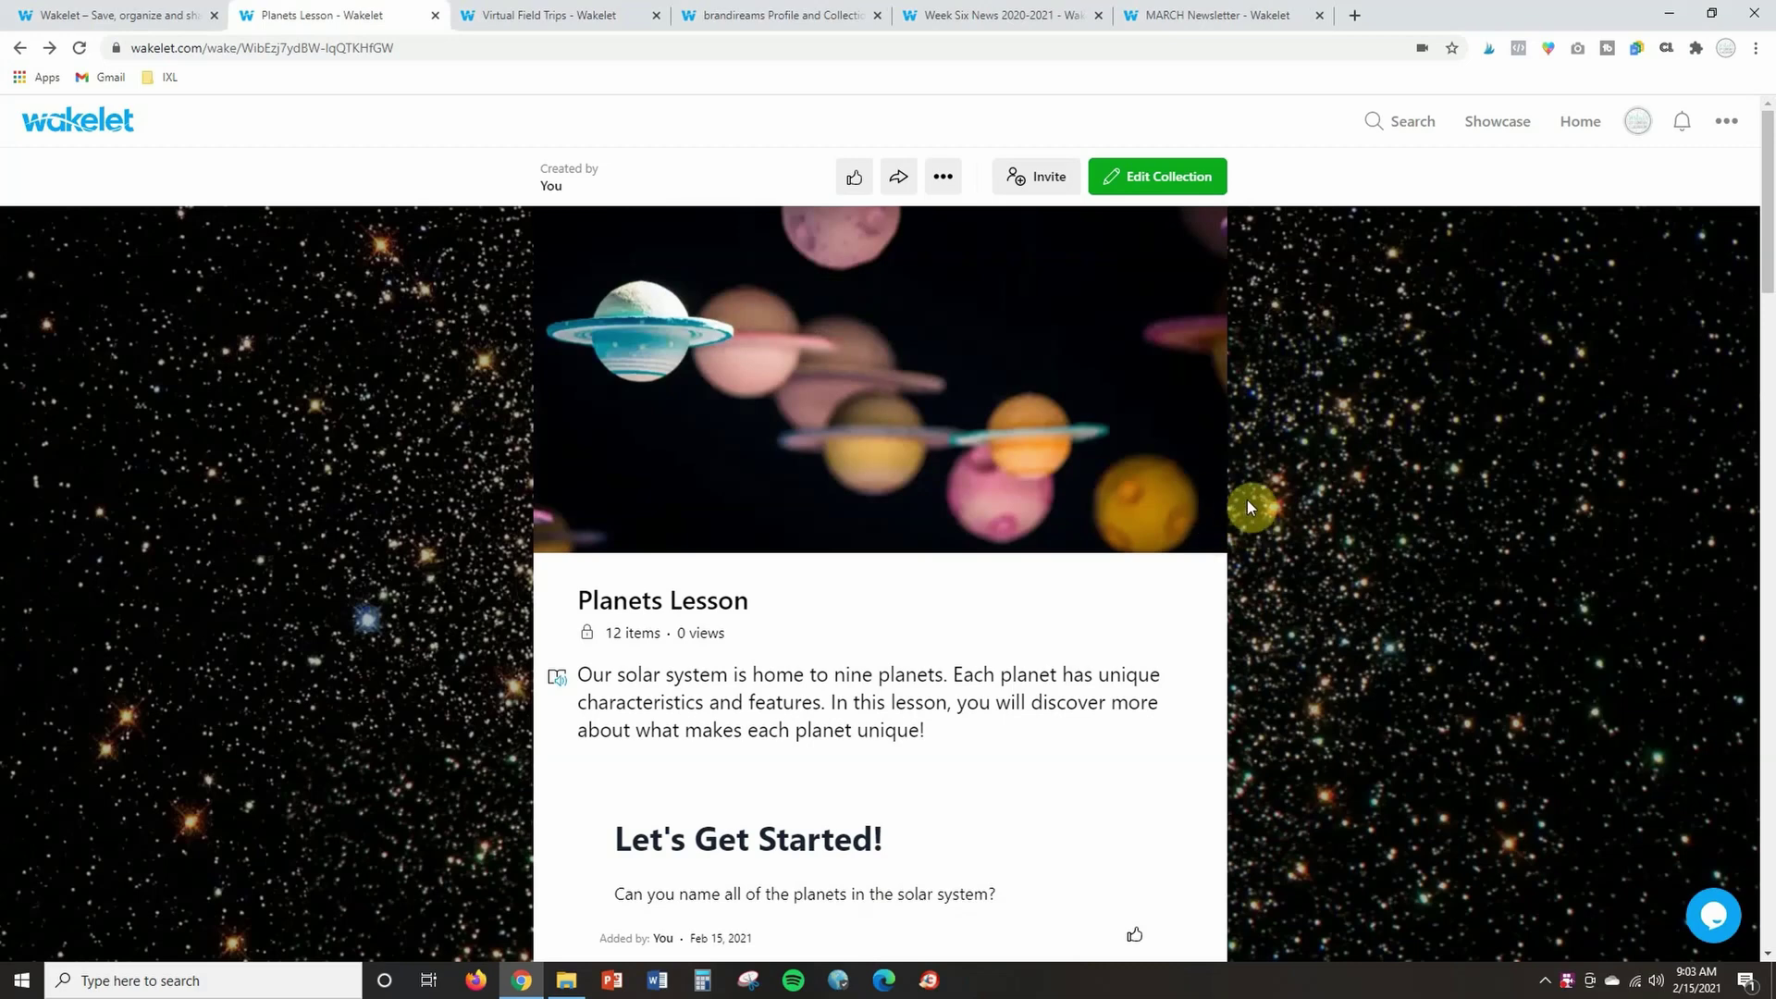
{"action": "scroll", "coordinate": [1264, 507], "scroll_direction": "down", "scroll_amount": 3}
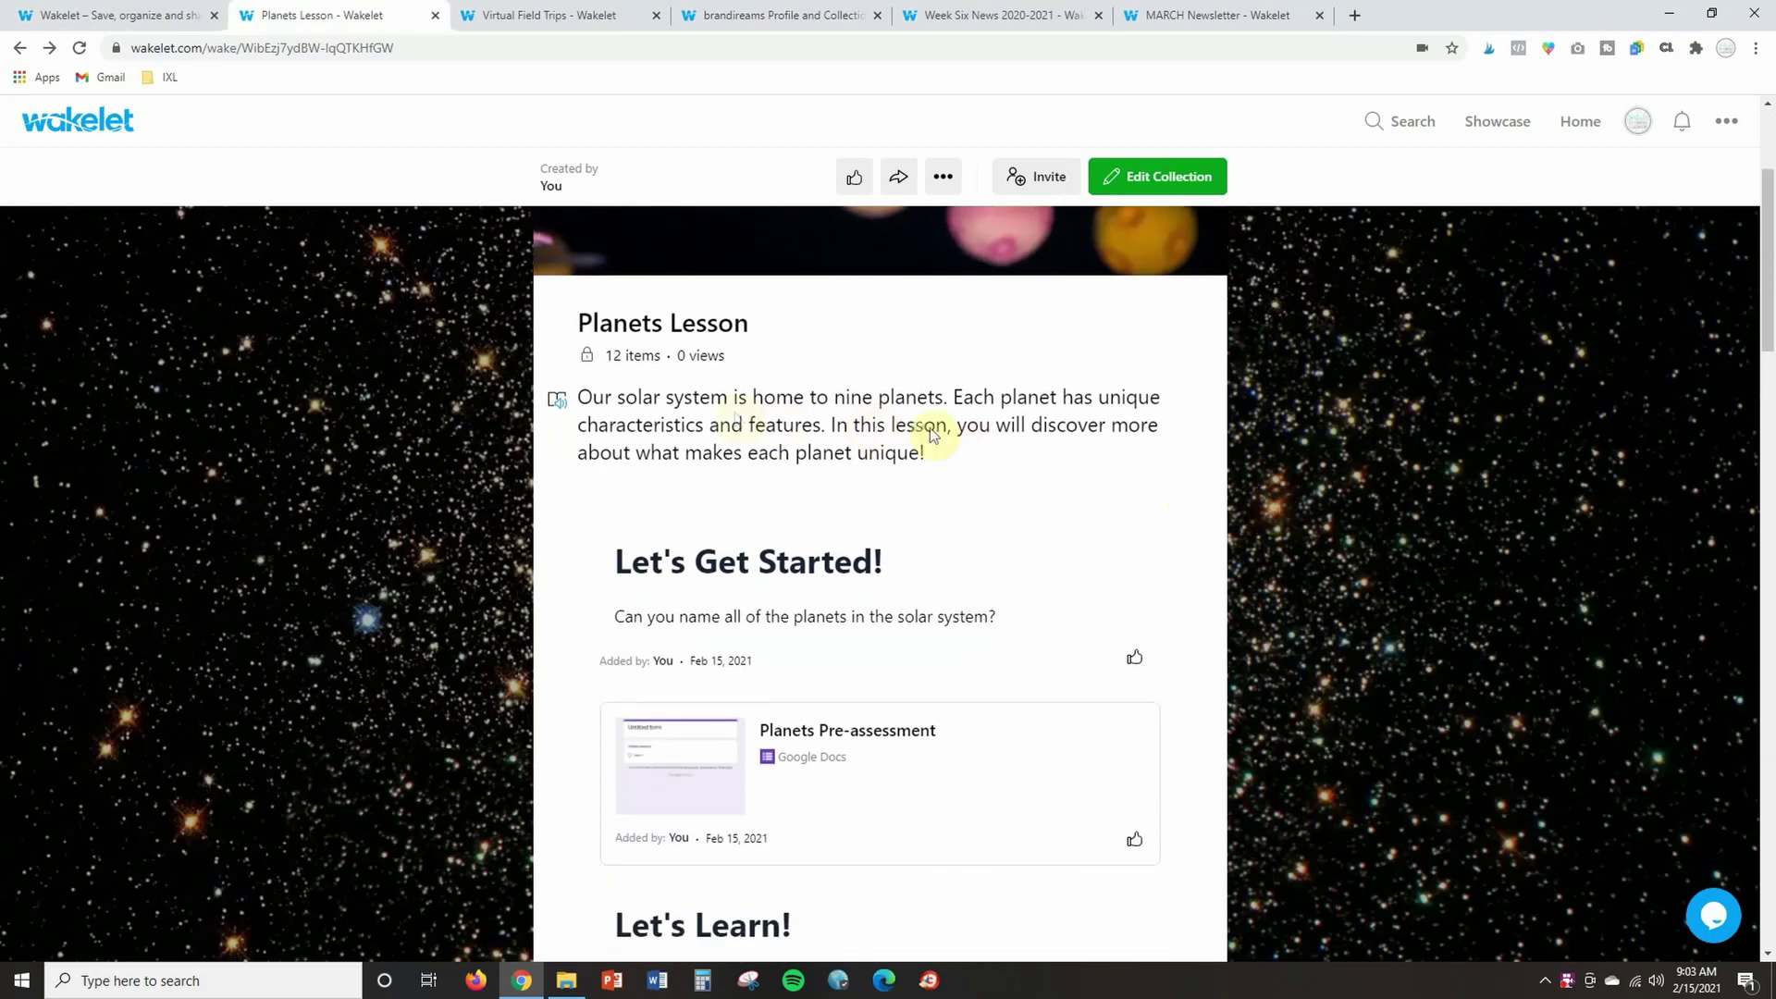
{"action": "scroll", "coordinate": [984, 441], "scroll_direction": "down", "scroll_amount": 3}
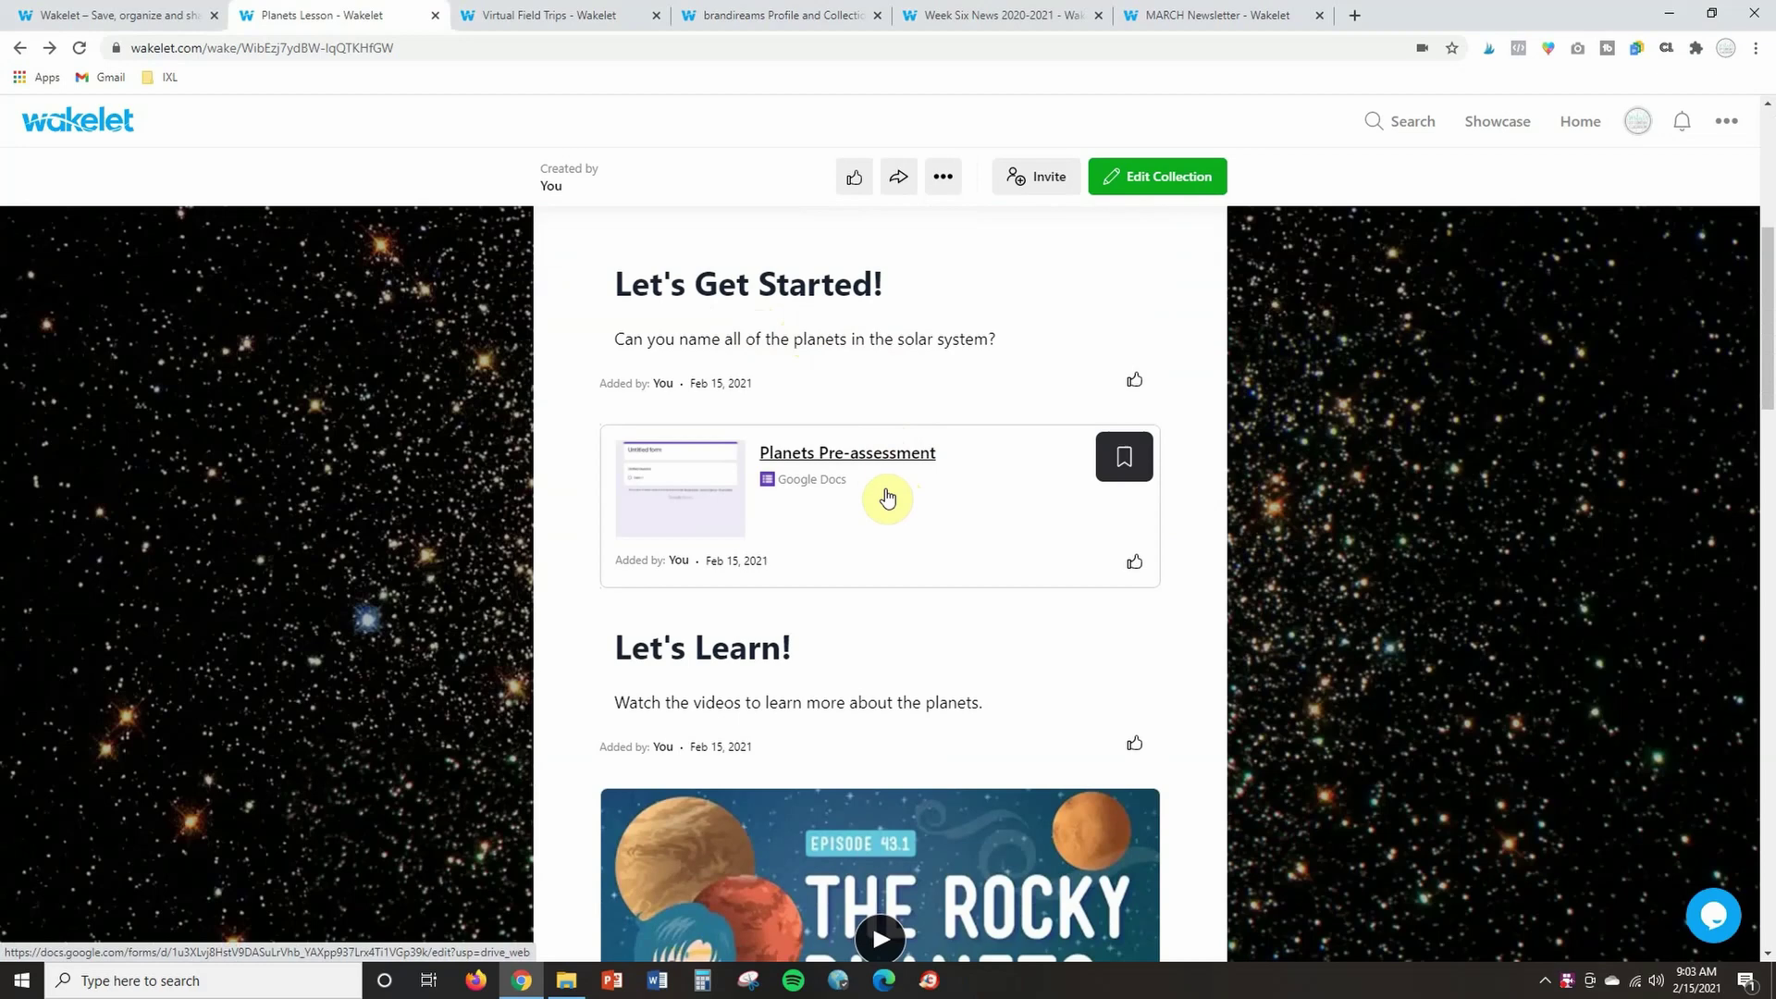
{"action": "scroll", "coordinate": [940, 500], "scroll_direction": "down", "scroll_amount": 3}
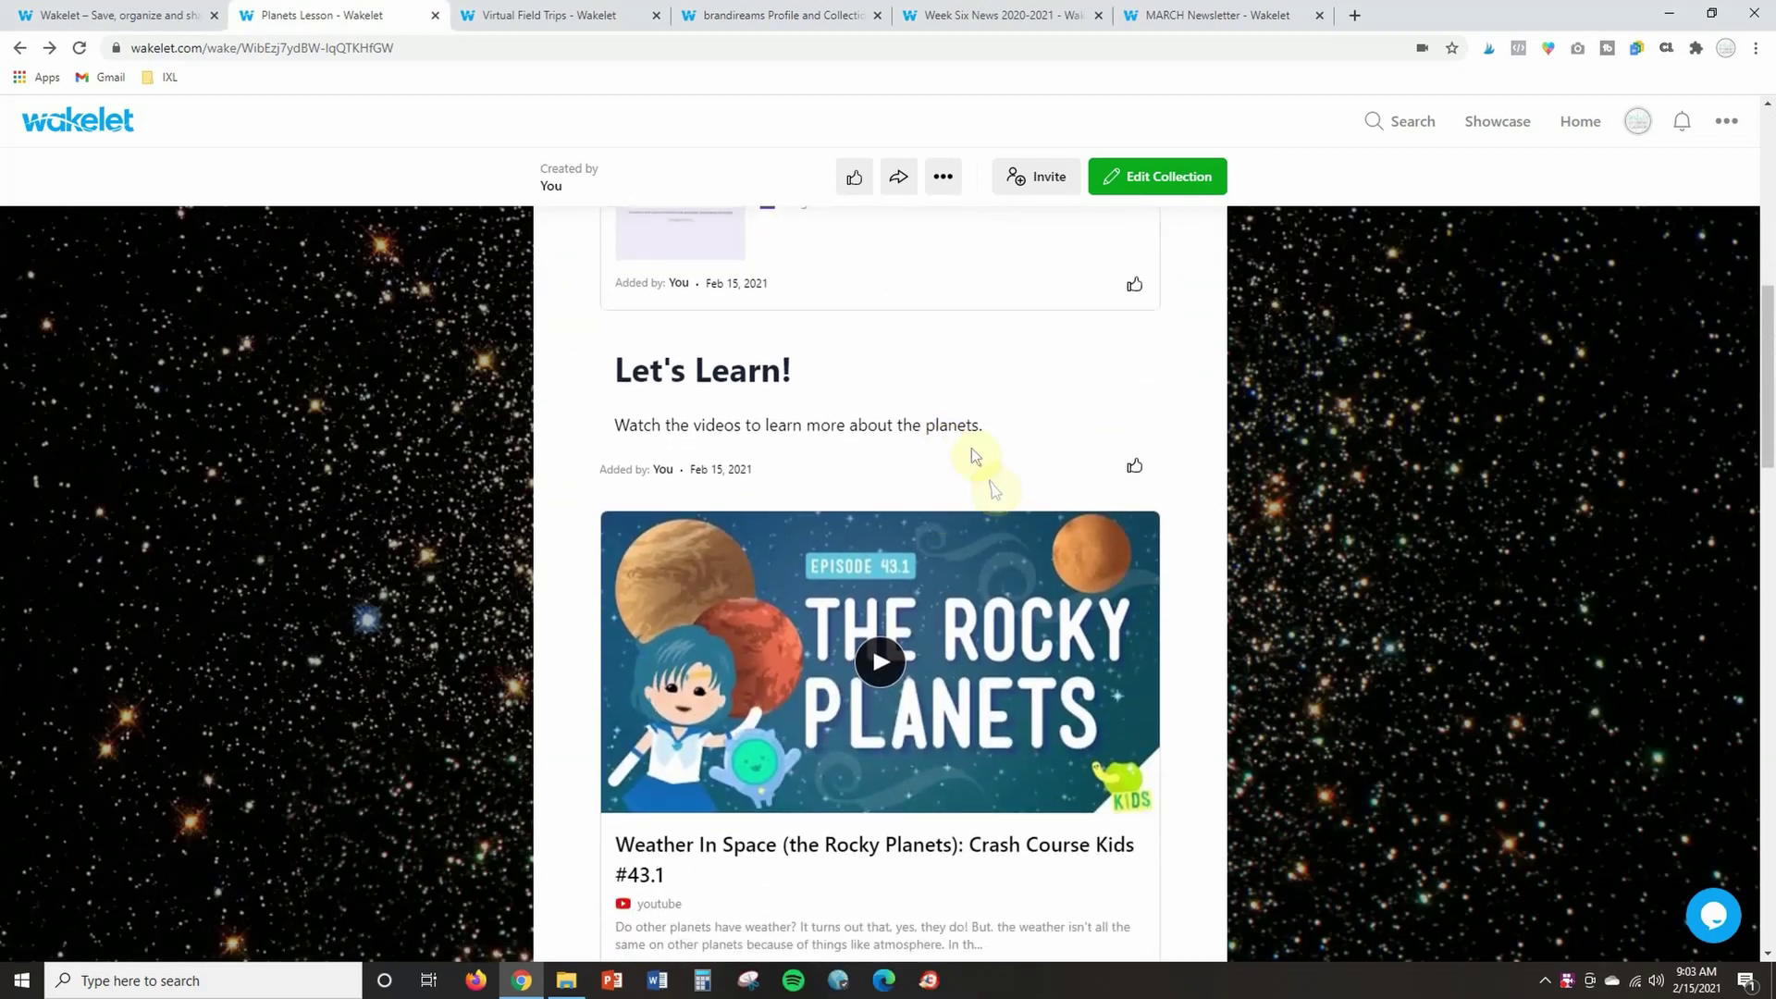
{"action": "scroll", "coordinate": [925, 499], "scroll_direction": "down", "scroll_amount": 4}
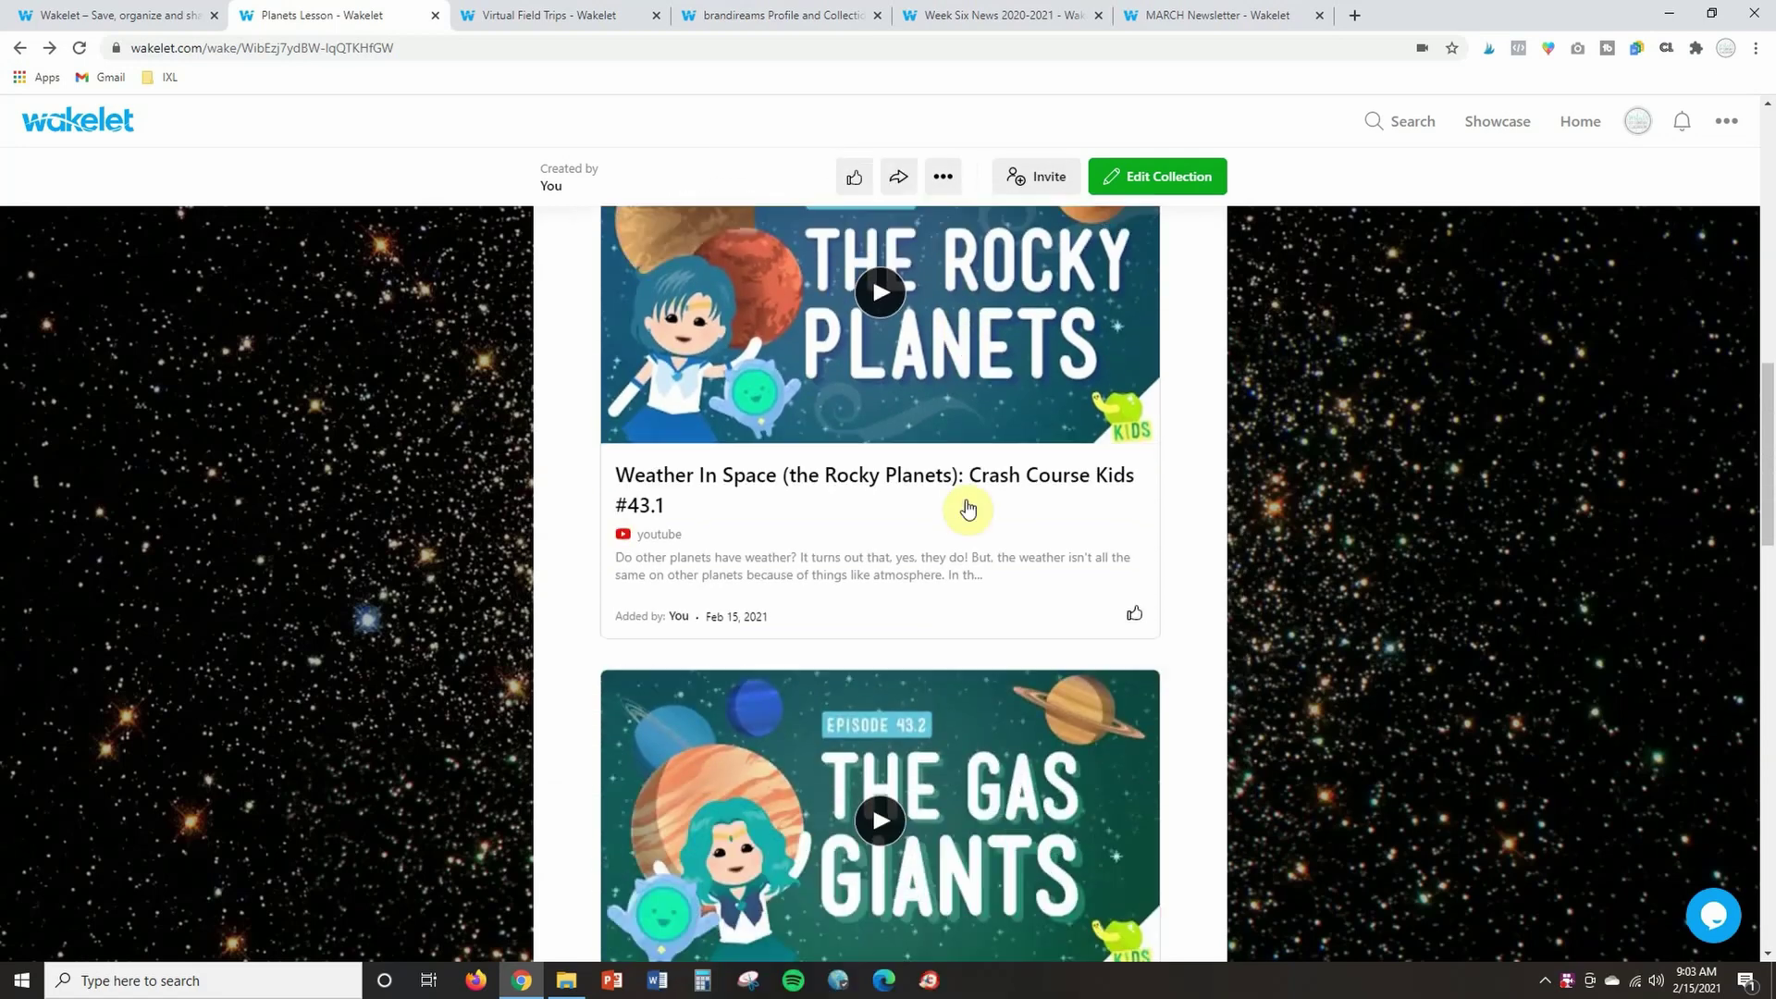
{"action": "scroll", "coordinate": [968, 509], "scroll_direction": "down", "scroll_amount": 9}
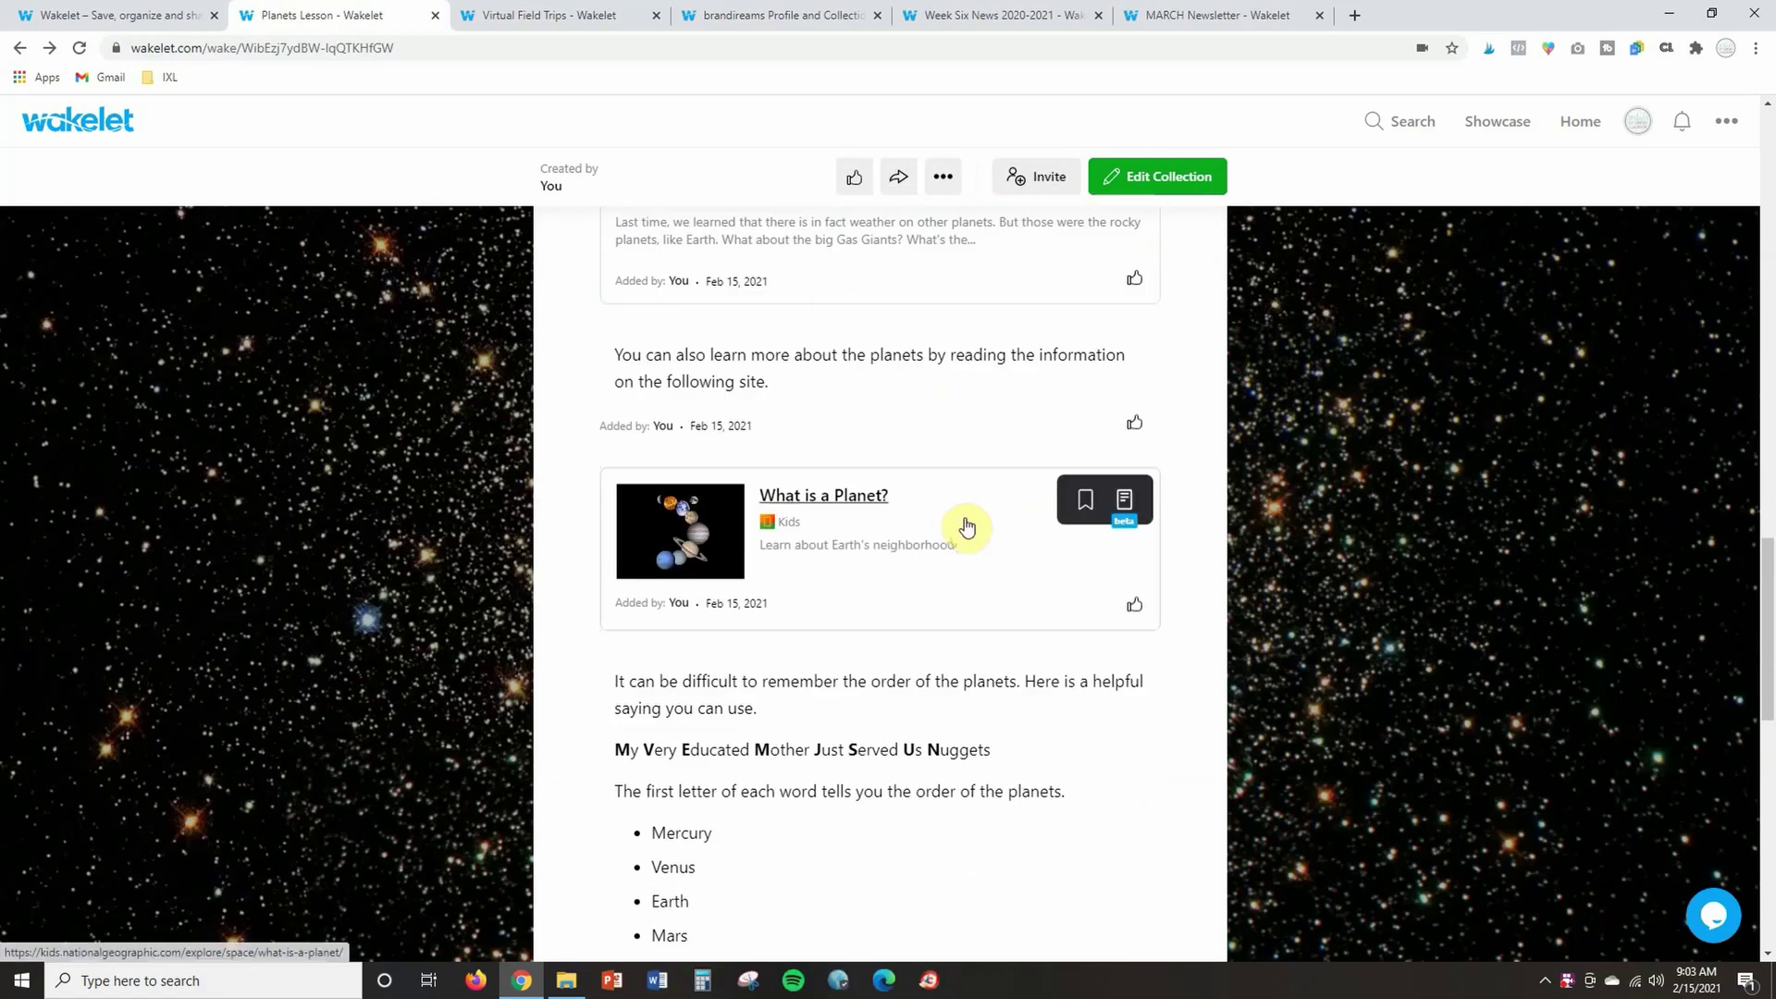
{"action": "scroll", "coordinate": [971, 531], "scroll_direction": "down", "scroll_amount": 2}
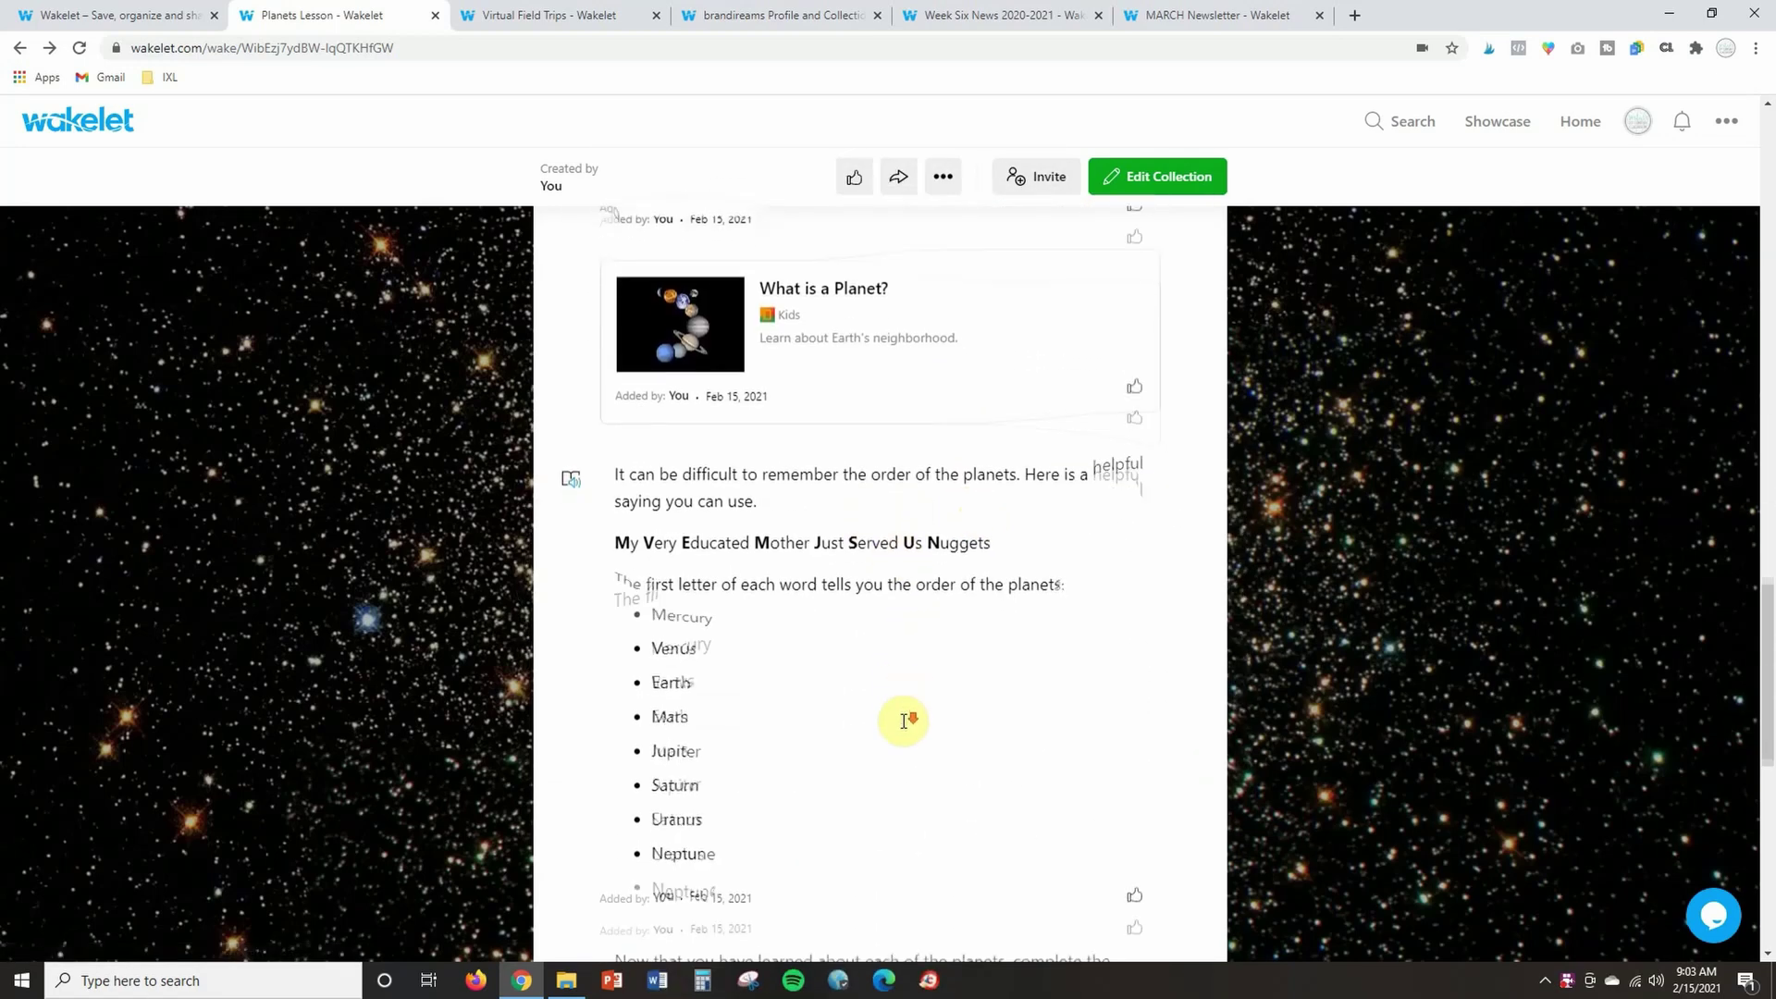
{"action": "scroll", "coordinate": [906, 718], "scroll_direction": "down", "scroll_amount": 3}
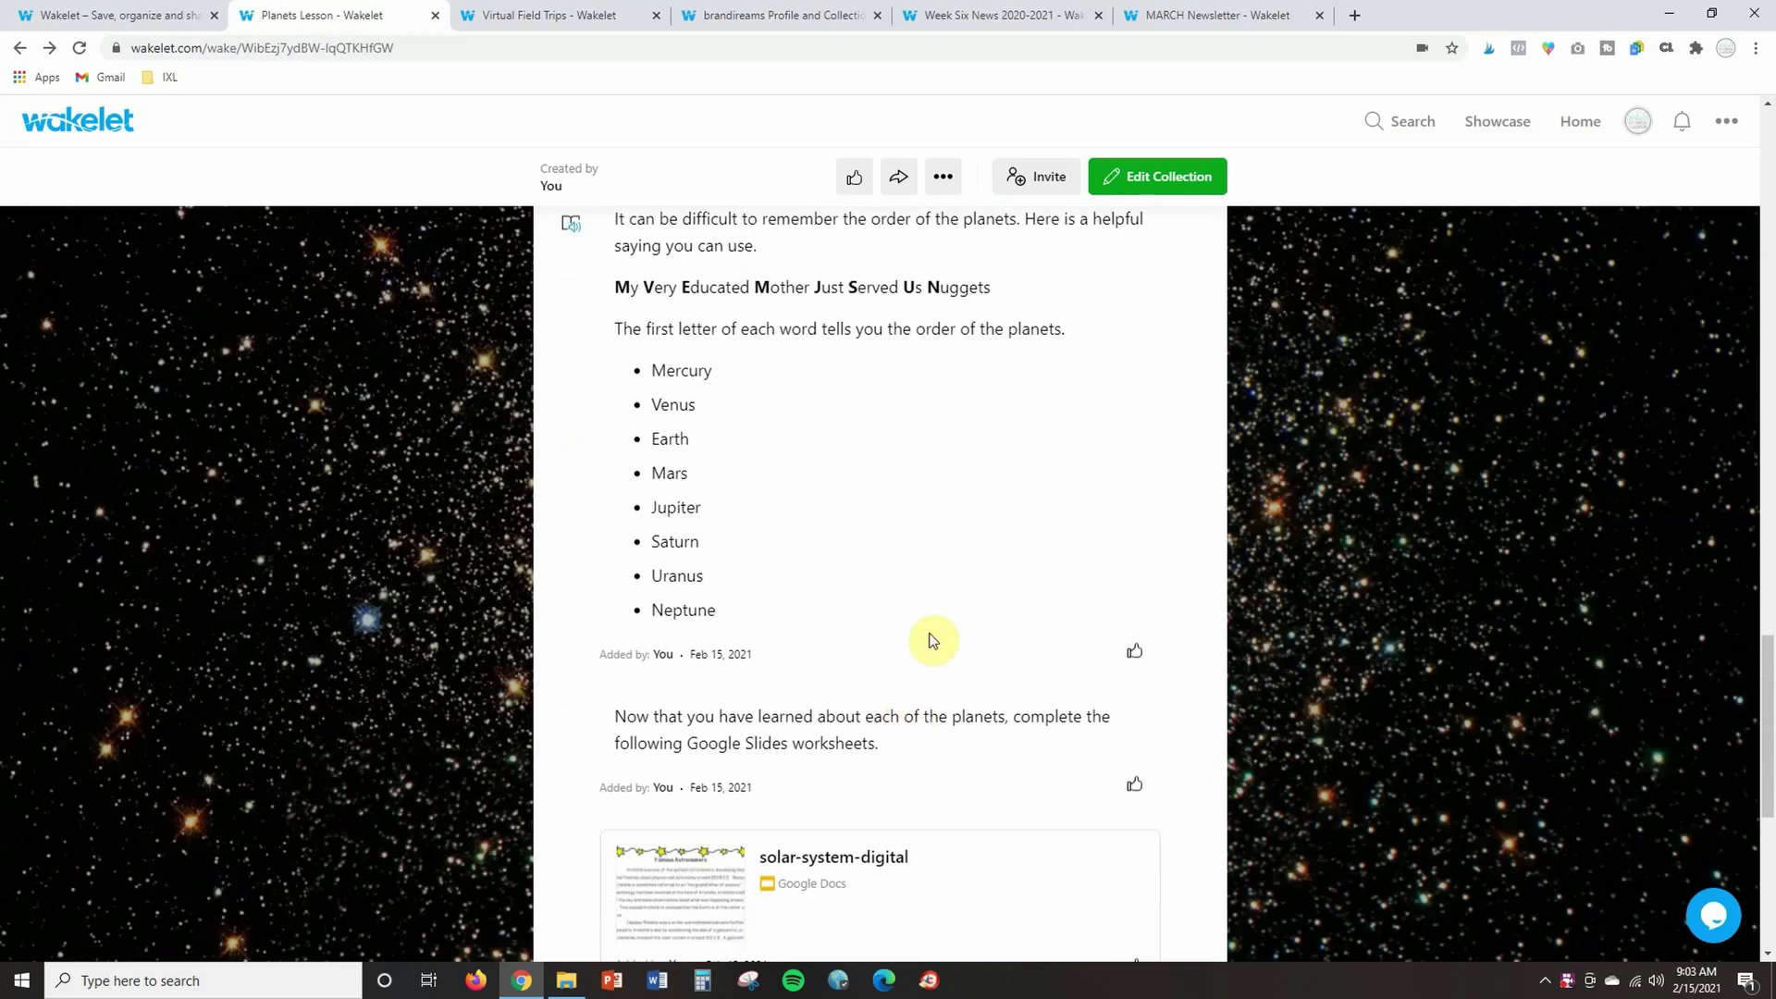
{"action": "scroll", "coordinate": [904, 484], "scroll_direction": "down", "scroll_amount": 3}
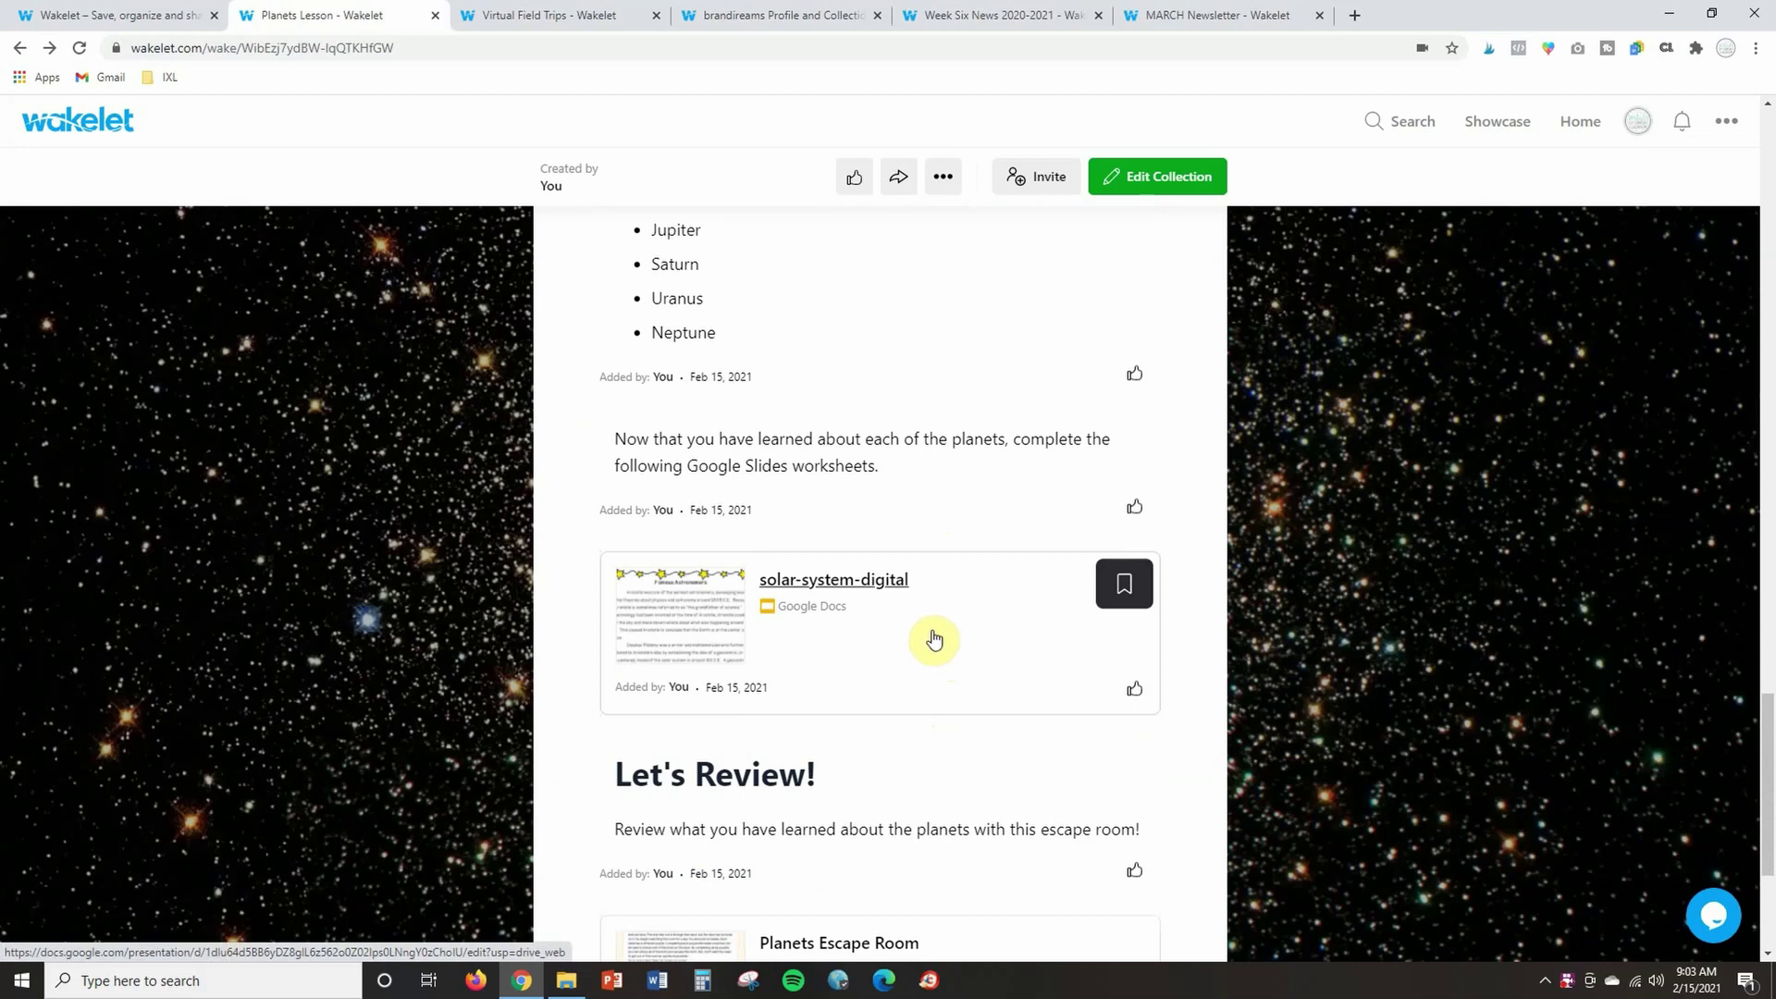
{"action": "scroll", "coordinate": [971, 638], "scroll_direction": "down", "scroll_amount": 3}
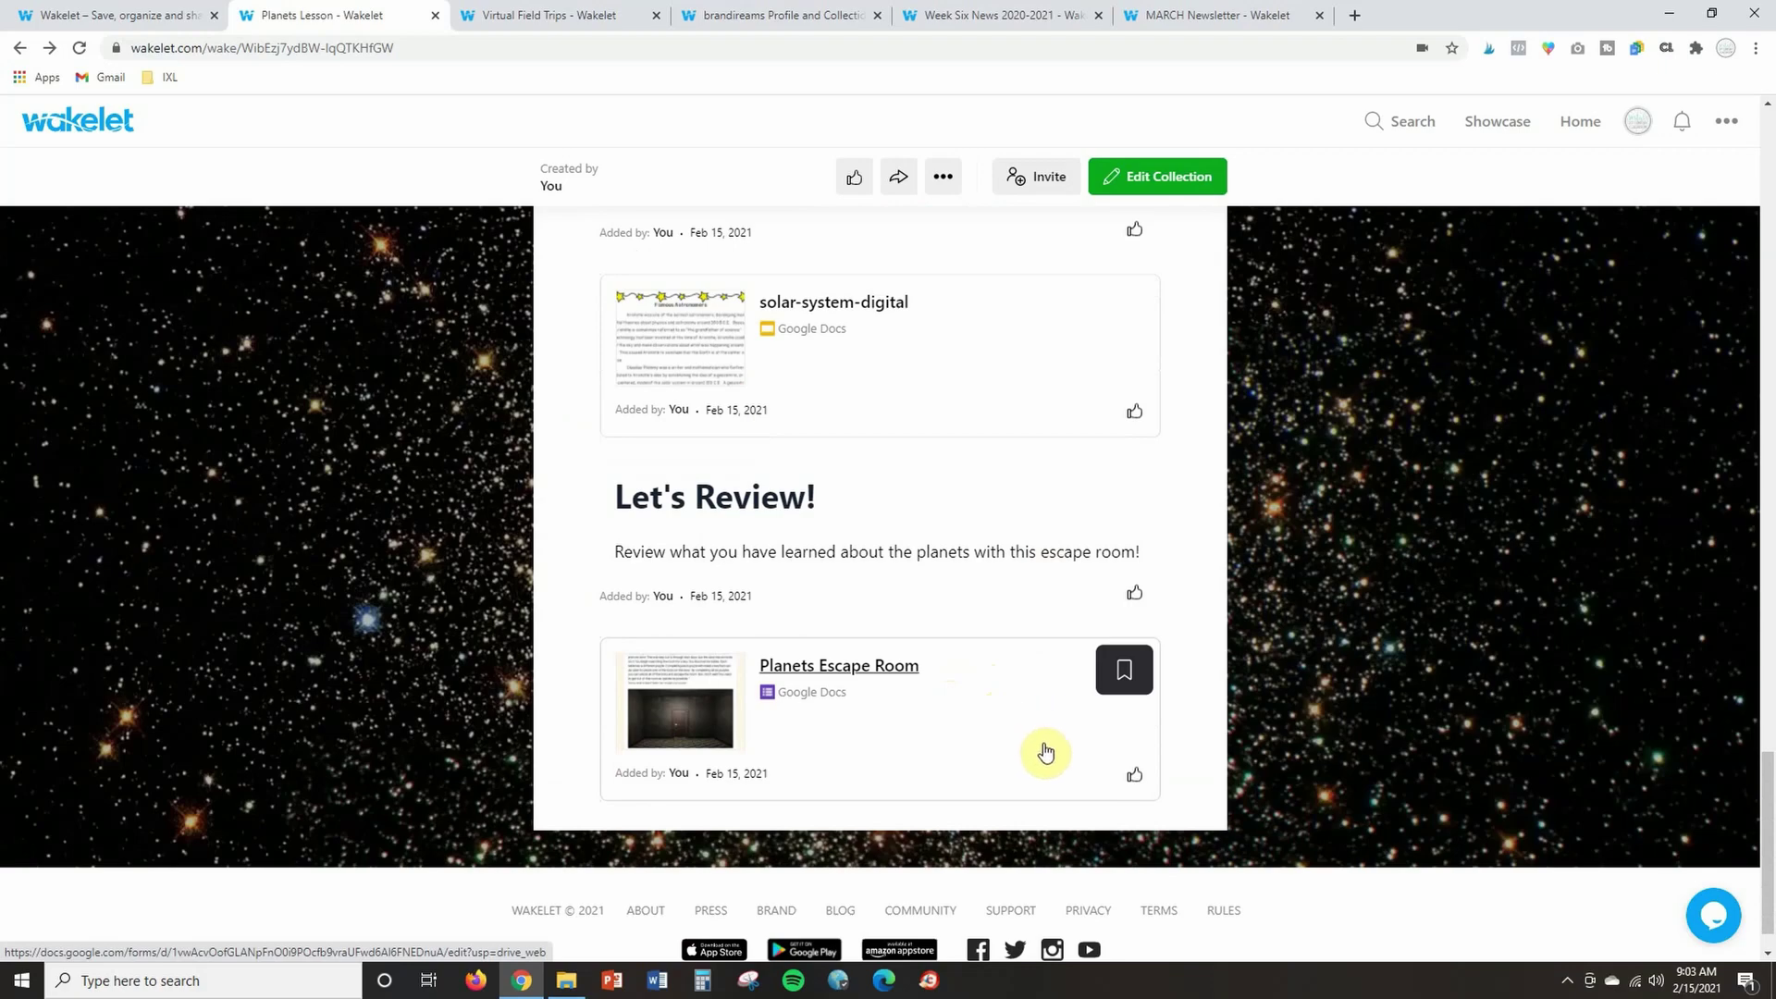
{"action": "scroll", "coordinate": [1043, 748], "scroll_direction": "up", "scroll_amount": 1}
{"action": "scroll", "coordinate": [1045, 747], "scroll_direction": "up", "scroll_amount": 20}
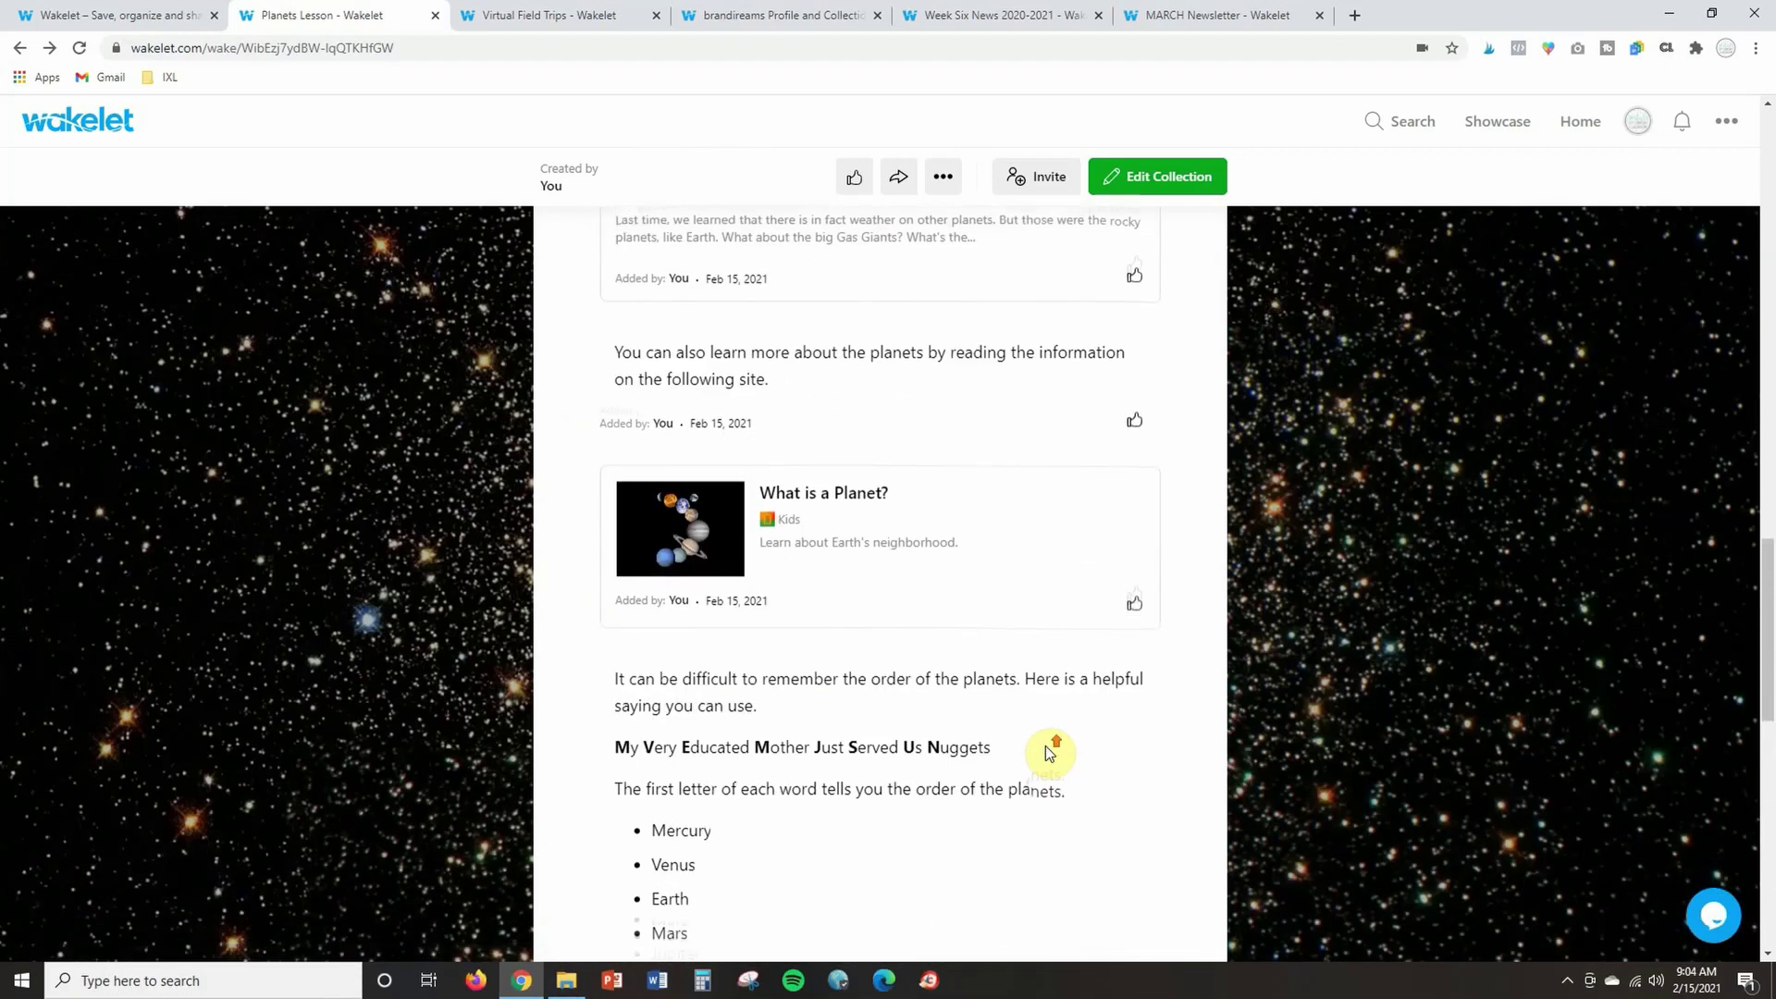
{"action": "scroll", "coordinate": [1048, 749], "scroll_direction": "up", "scroll_amount": 20}
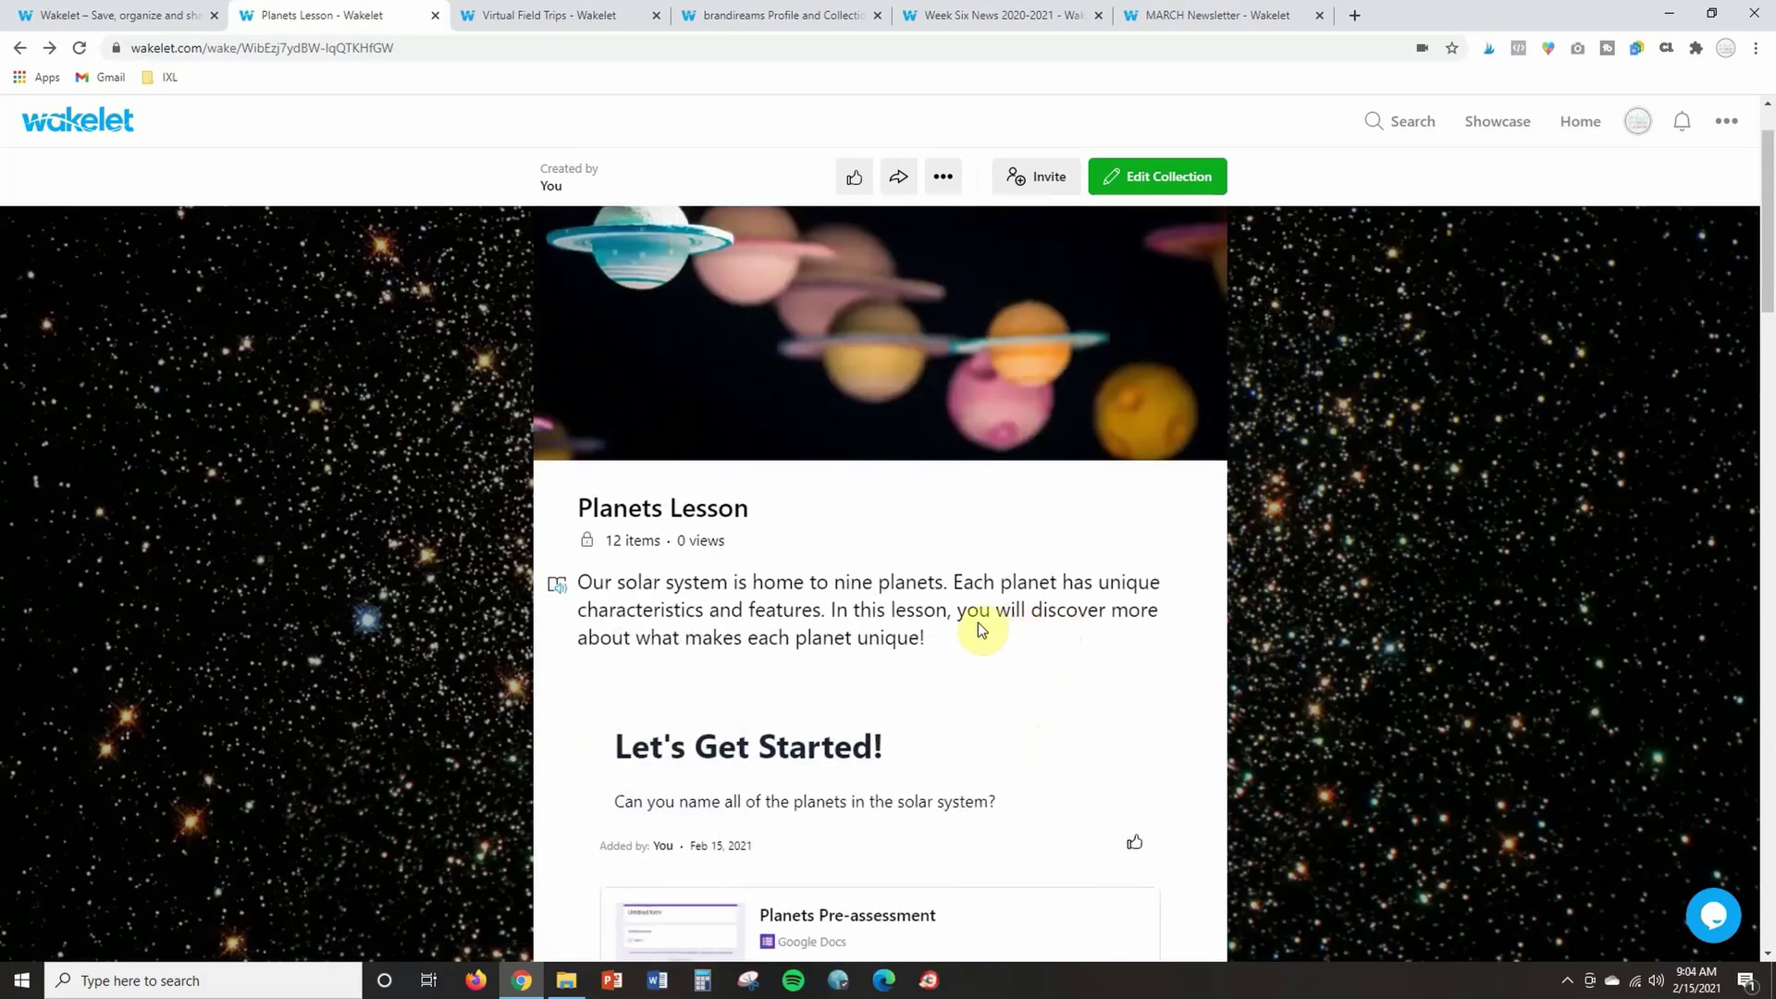
Read the Planets Lesson description aloud in Immersive Reader, then pause the narration.
{"action": "left_click", "coordinate": [558, 585]}
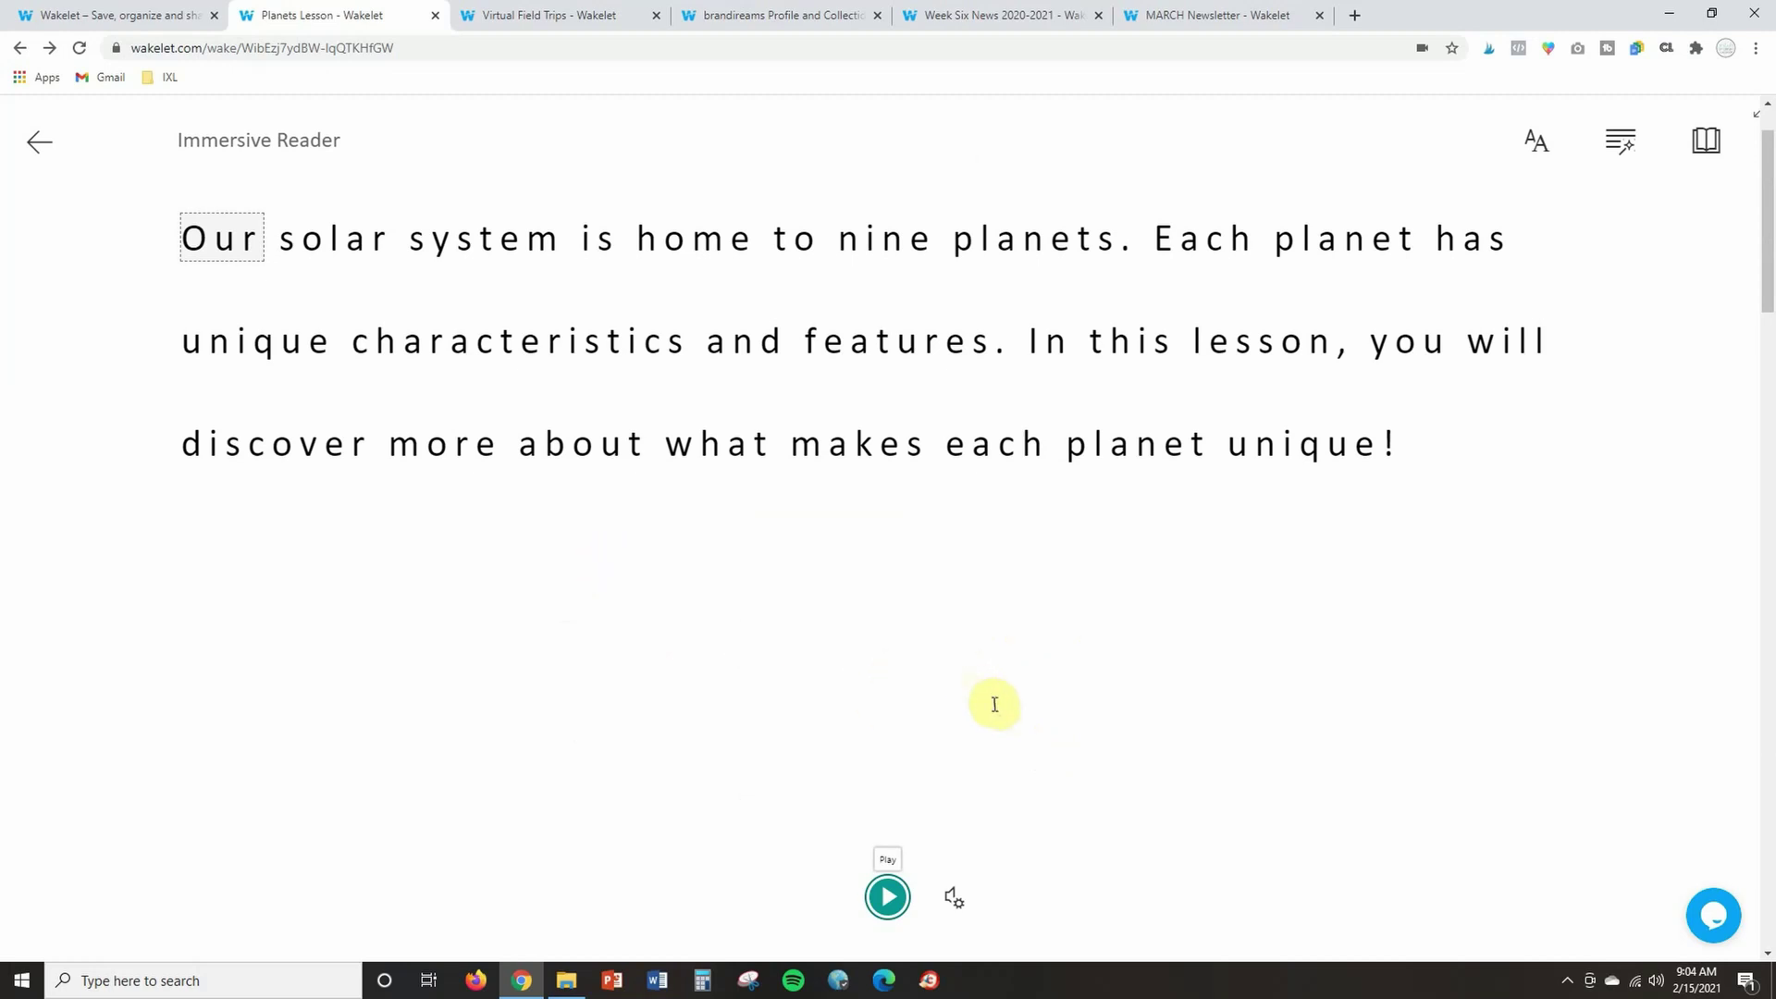
{"action": "left_click", "coordinate": [888, 897]}
{"action": "left_click", "coordinate": [893, 899]}
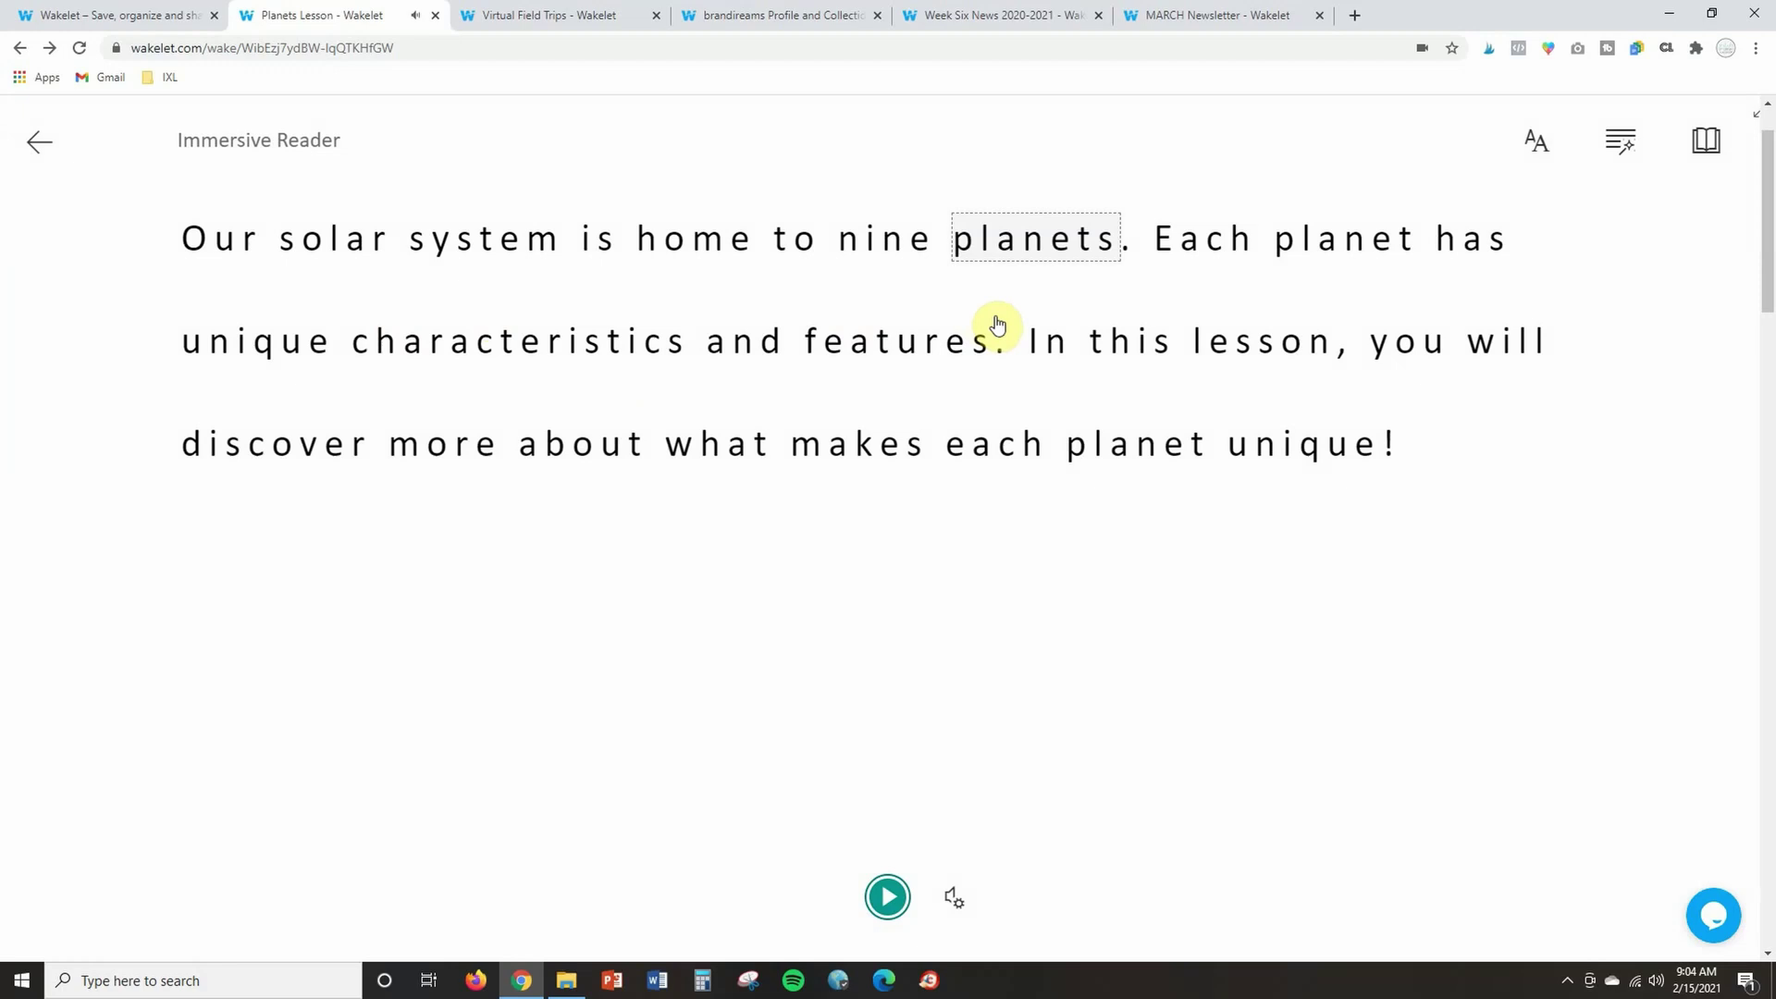
Enlarge the reader text to size 48 and try the Dark theme before returning to white.
{"action": "left_click", "coordinate": [1536, 143]}
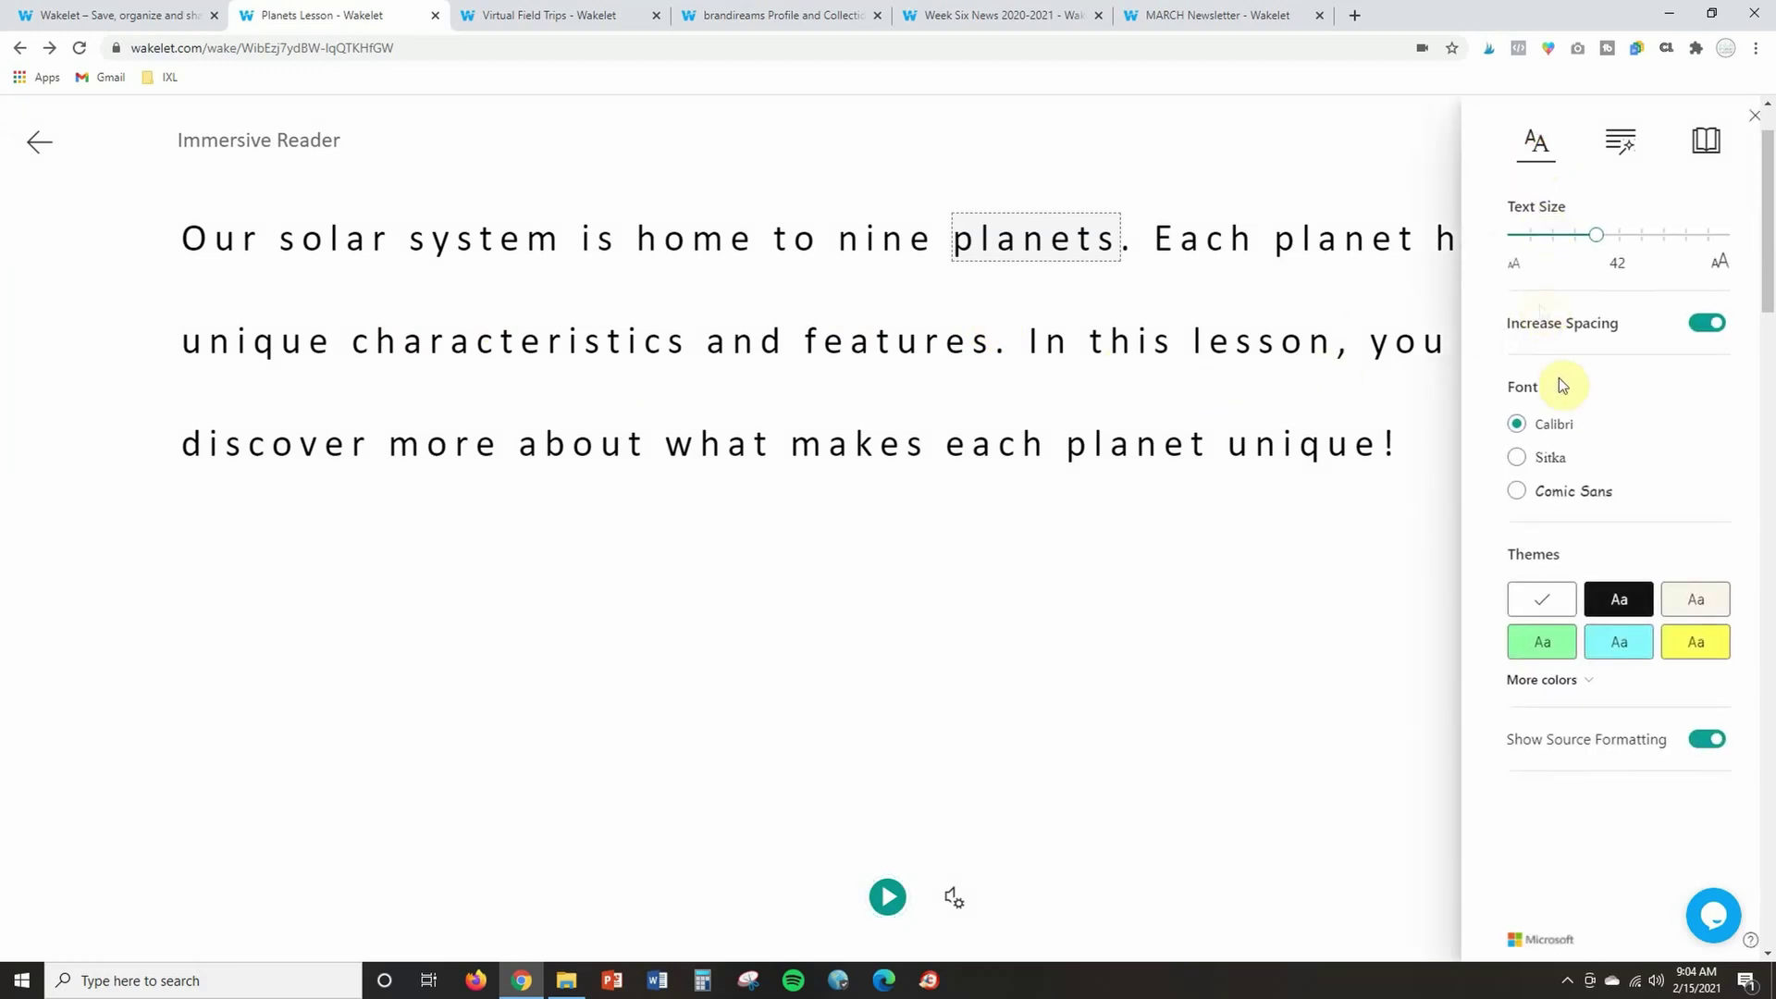
{"action": "mouse_move", "coordinate": [1597, 240]}
{"action": "left_mouse_down"}
{"action": "mouse_move", "coordinate": [1657, 246]}
{"action": "mouse_move", "coordinate": [1598, 244]}
{"action": "mouse_move", "coordinate": [1617, 243]}
{"action": "left_mouse_up"}
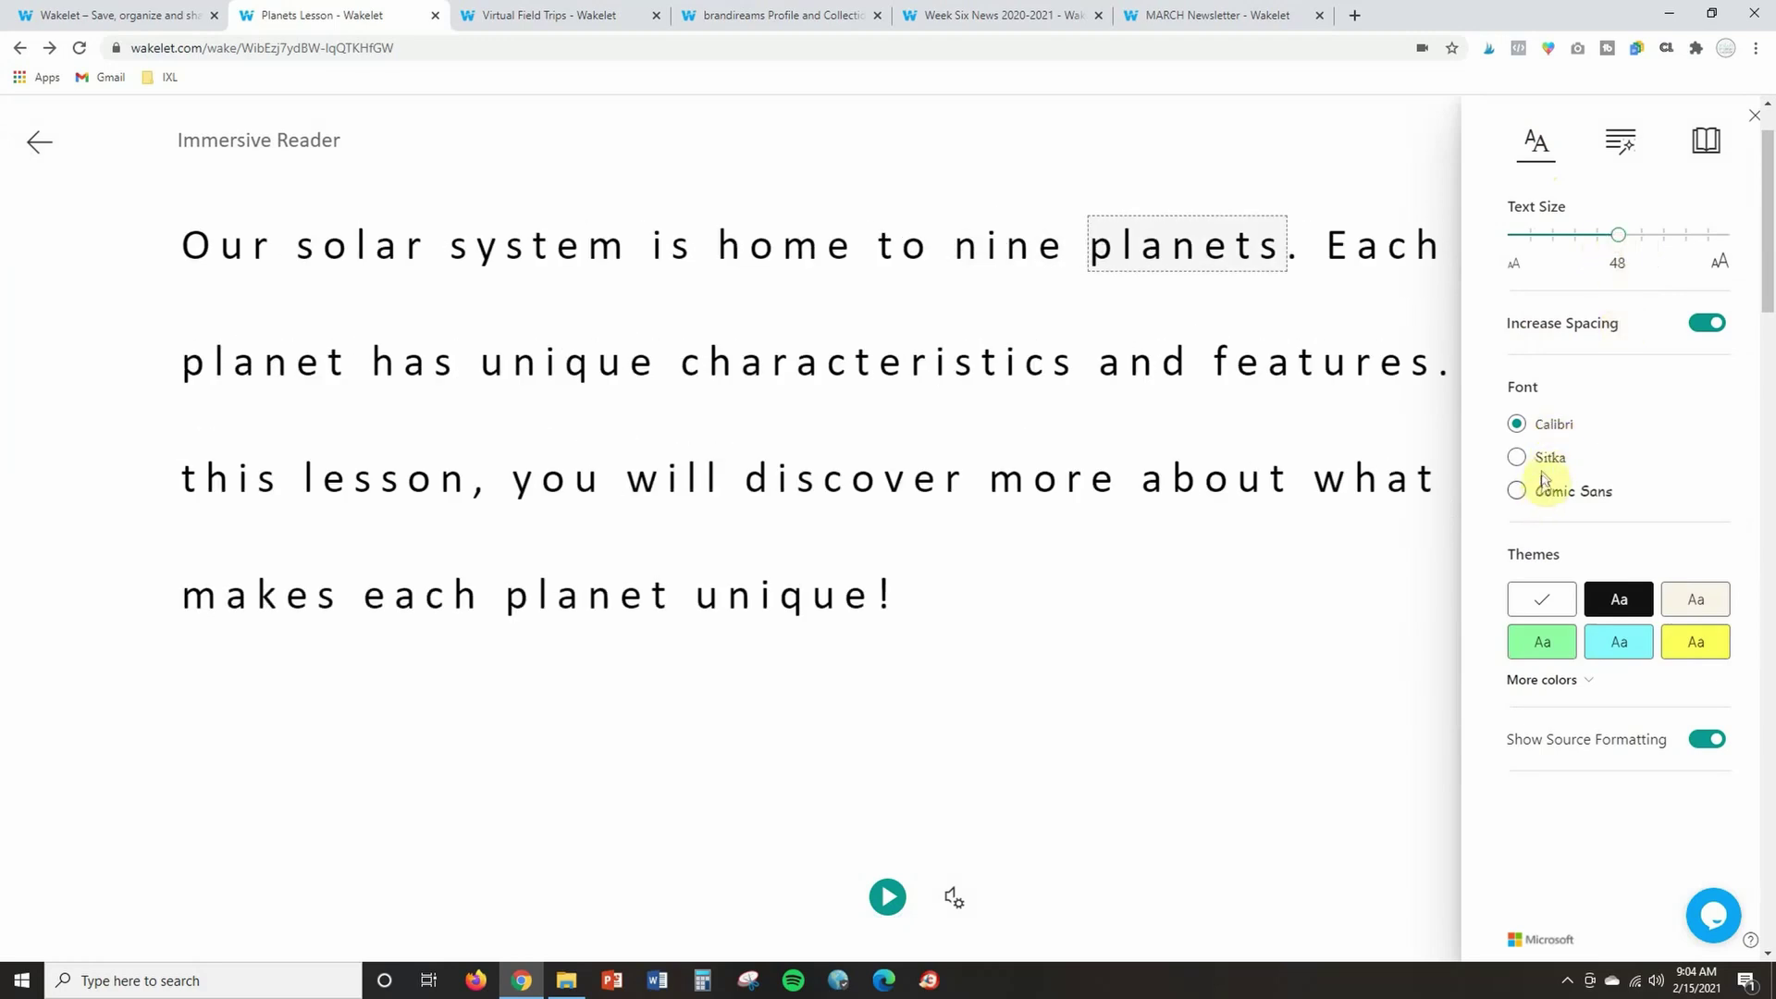
{"action": "left_click", "coordinate": [1612, 603]}
{"action": "left_click", "coordinate": [1563, 599]}
In Grammar Options, toggle noun and verb colouring on and back off.
{"action": "left_click", "coordinate": [1631, 157]}
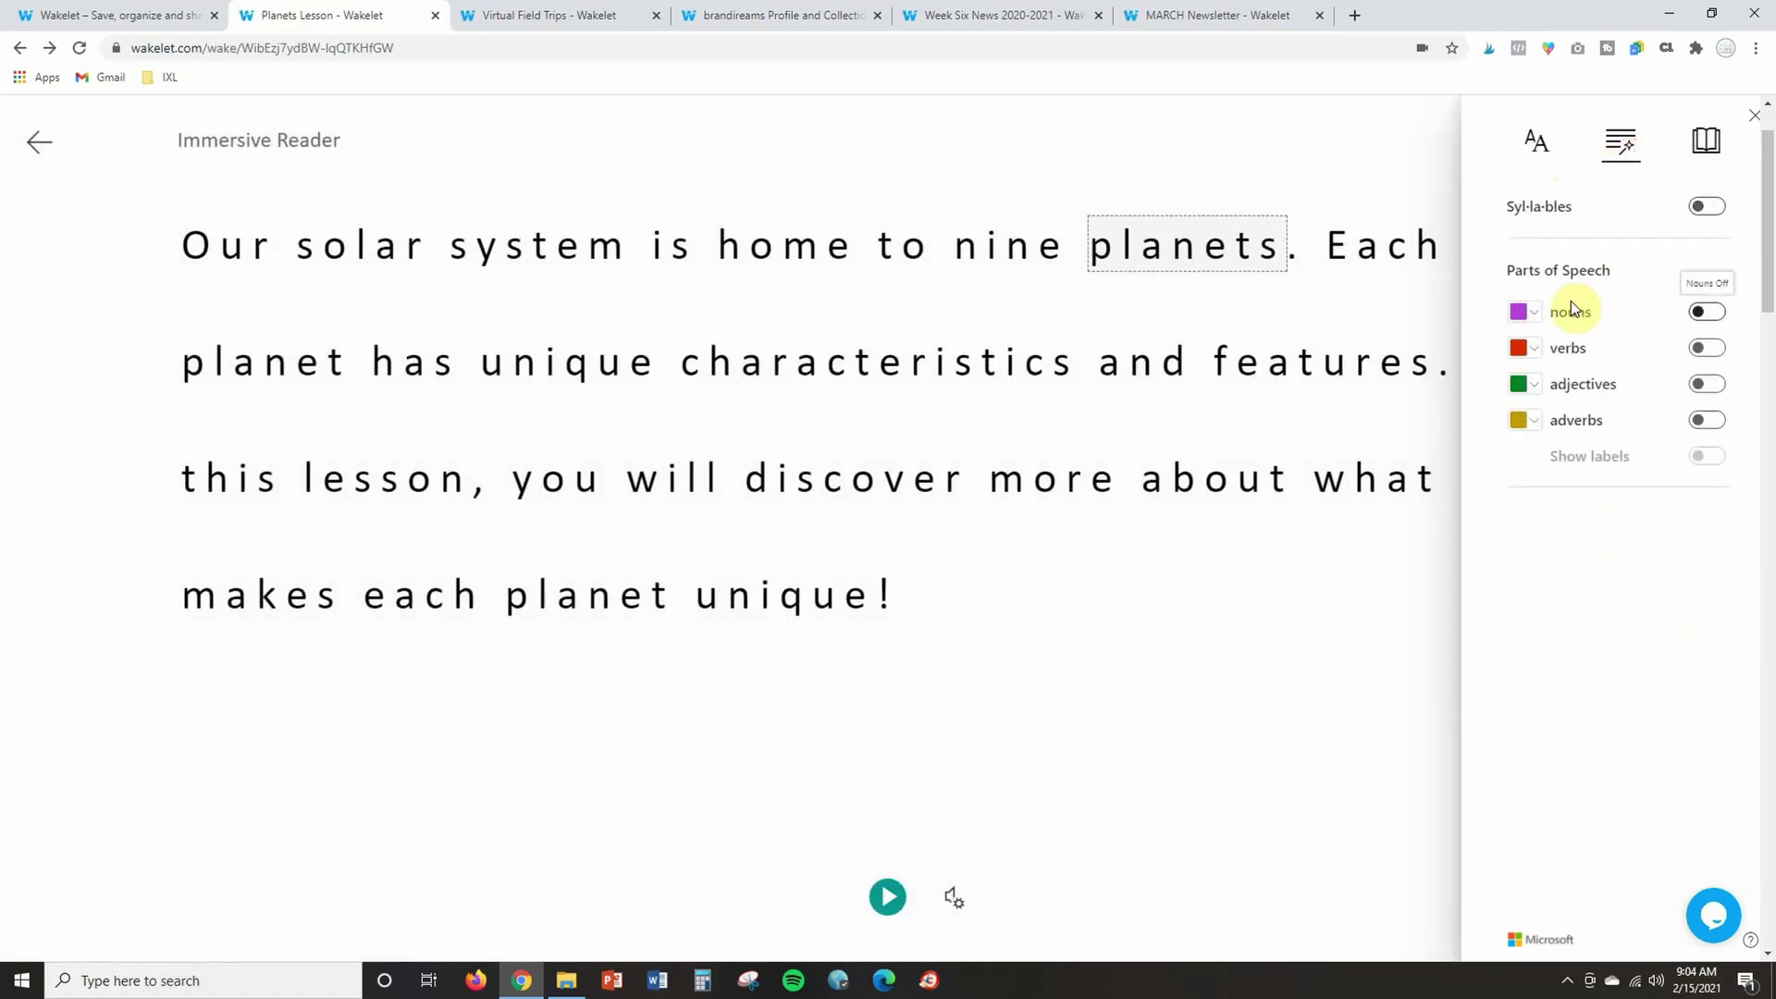
{"action": "left_click", "coordinate": [1705, 317]}
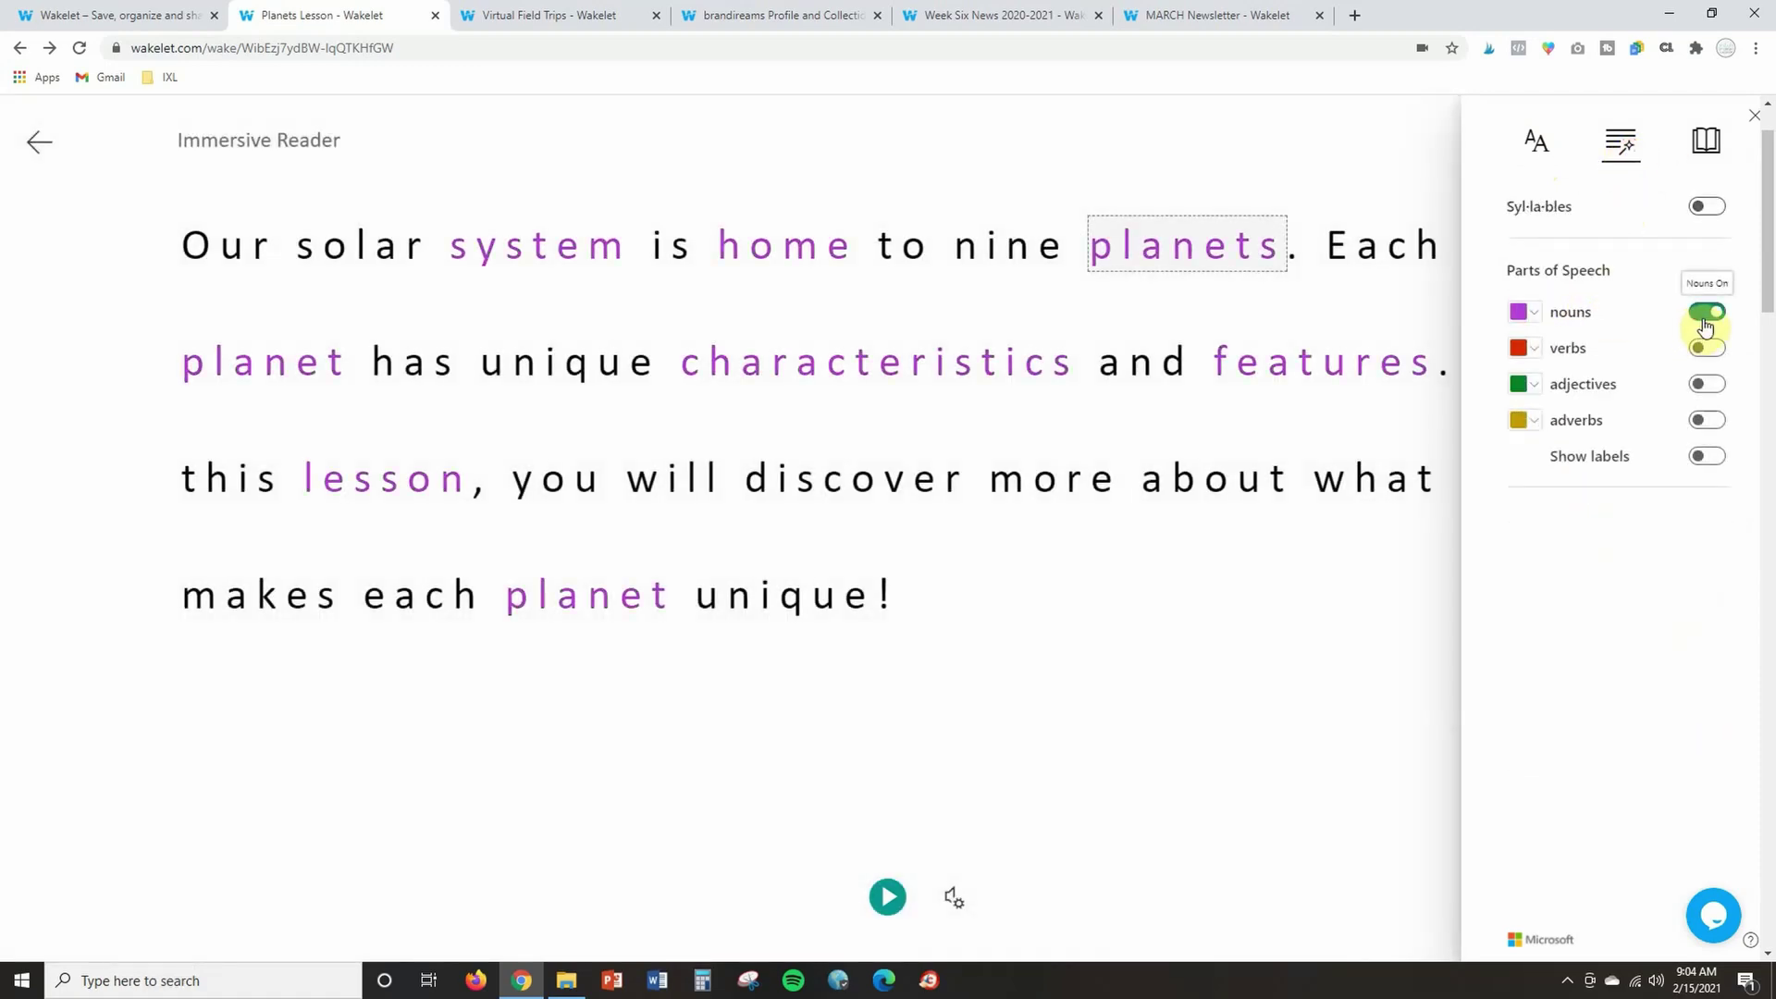
{"action": "left_click", "coordinate": [1704, 319]}
{"action": "left_click", "coordinate": [1706, 348]}
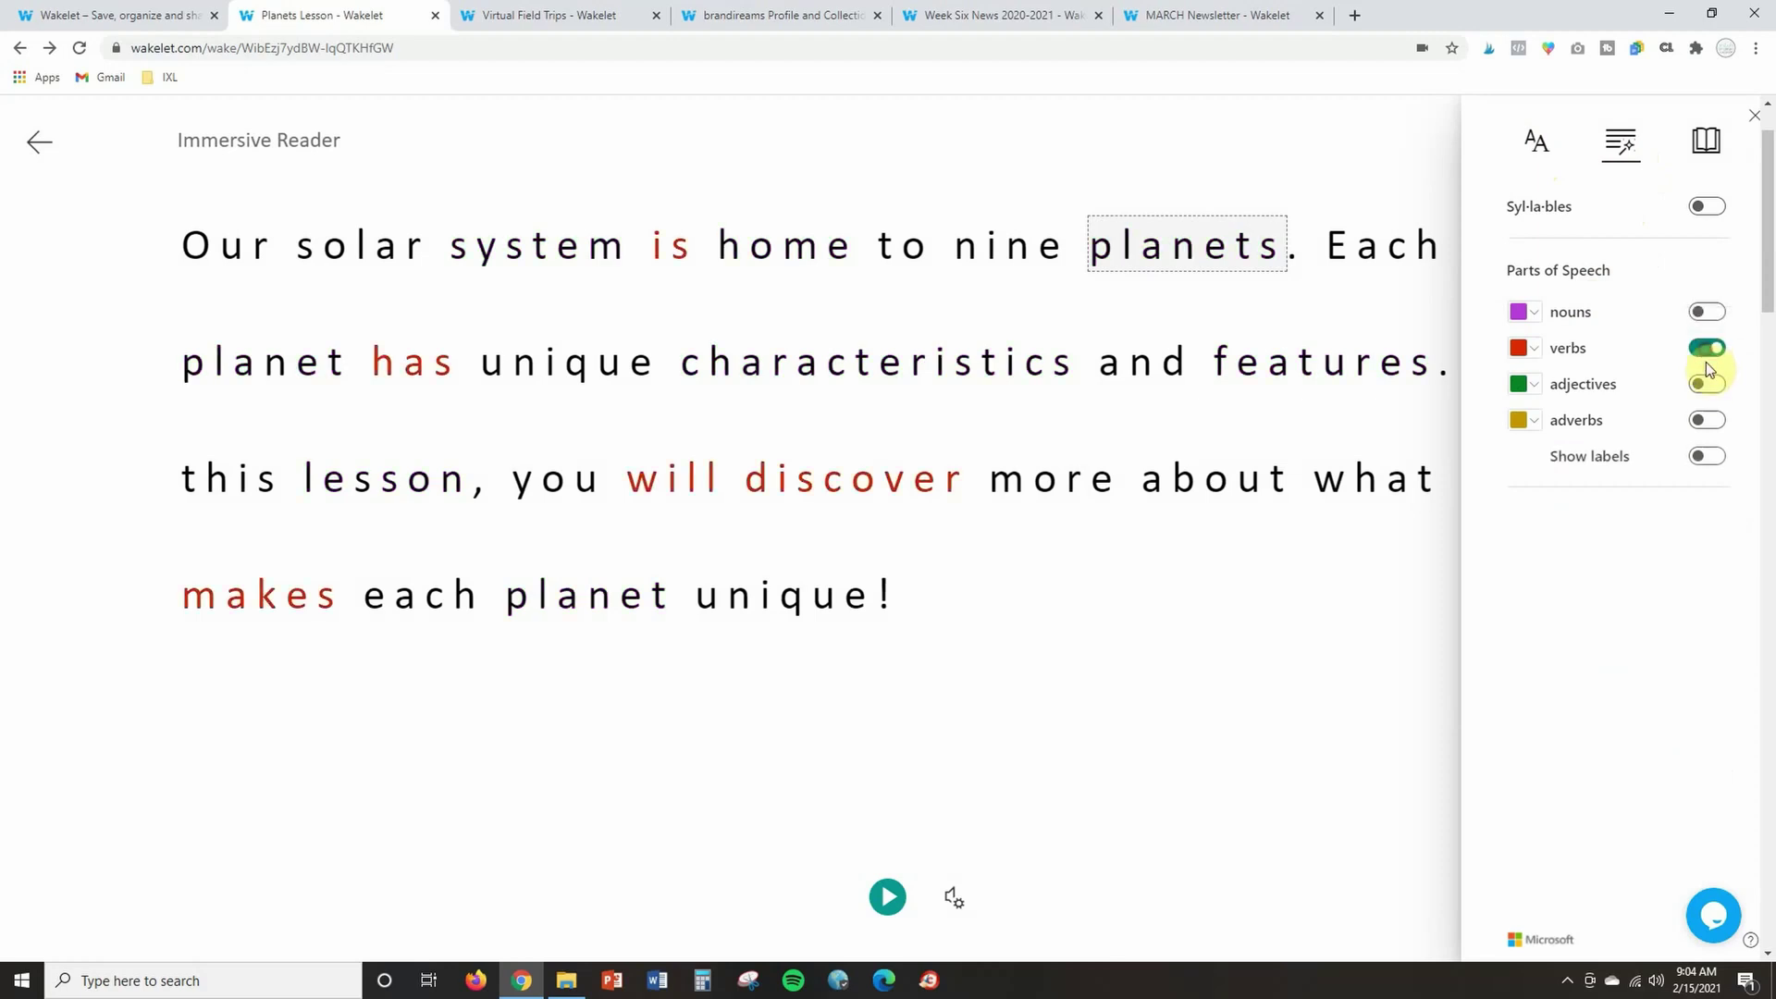
{"action": "left_click", "coordinate": [1706, 351]}
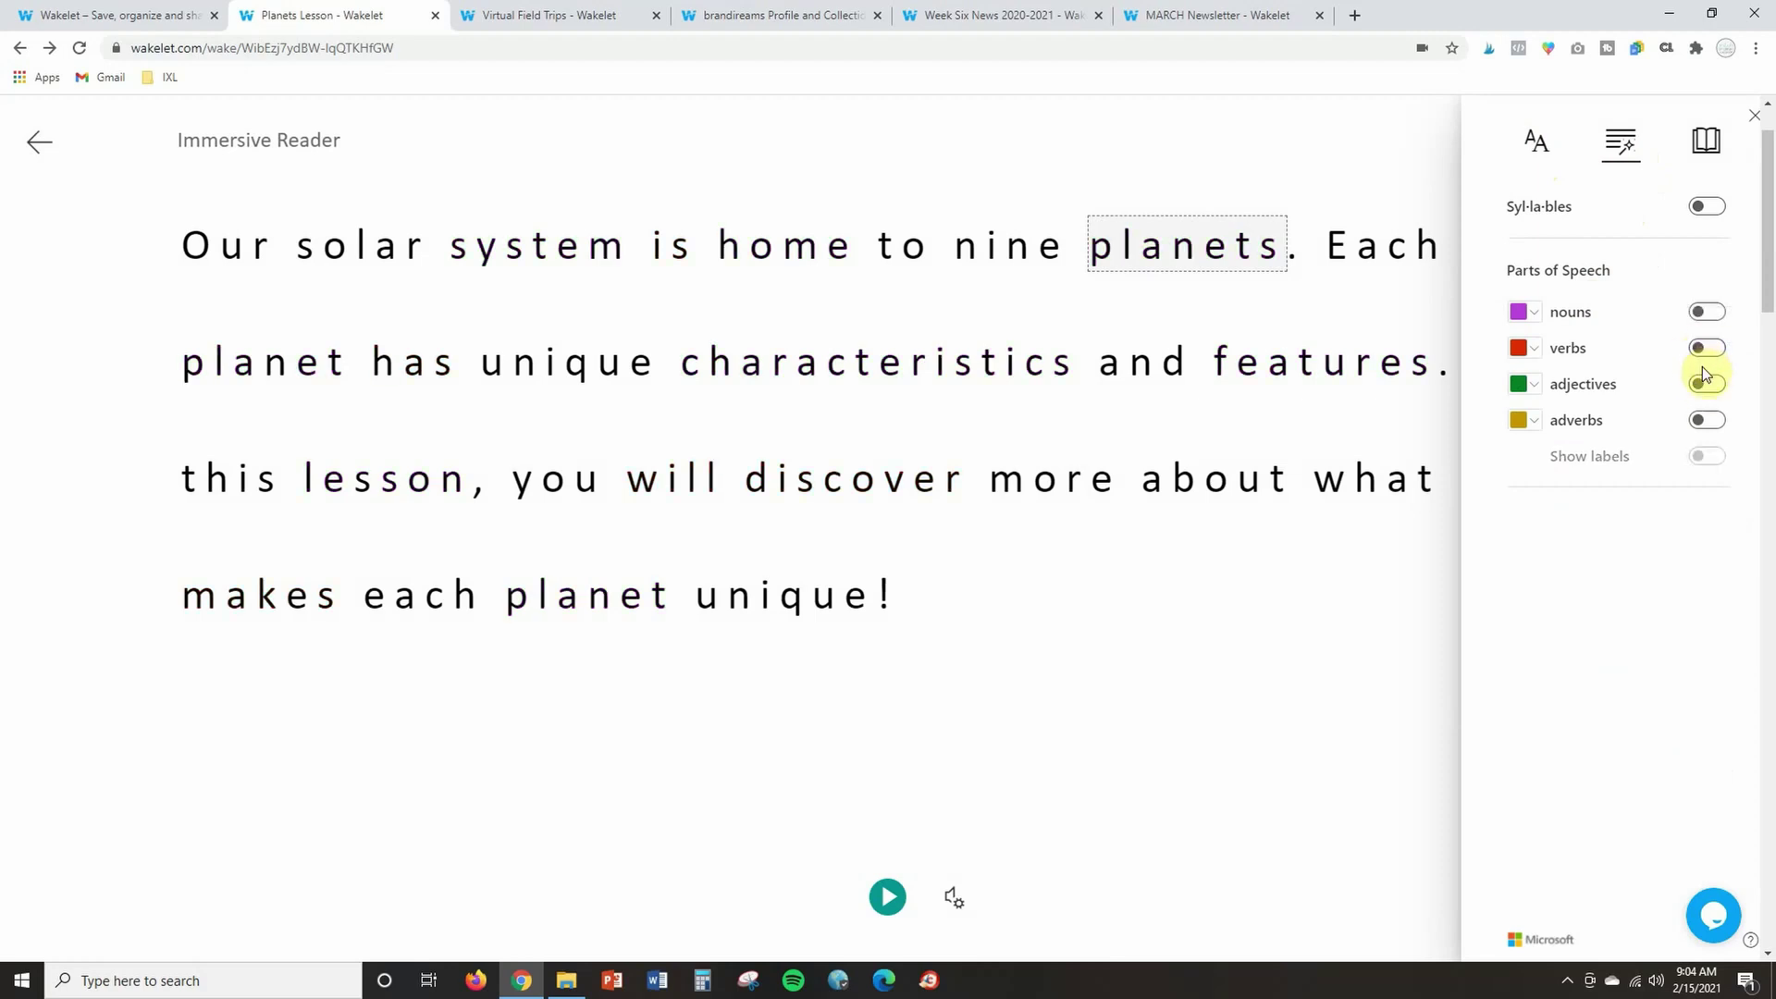
Turn on Line Focus showing three lines at a time.
{"action": "left_click", "coordinate": [1713, 153]}
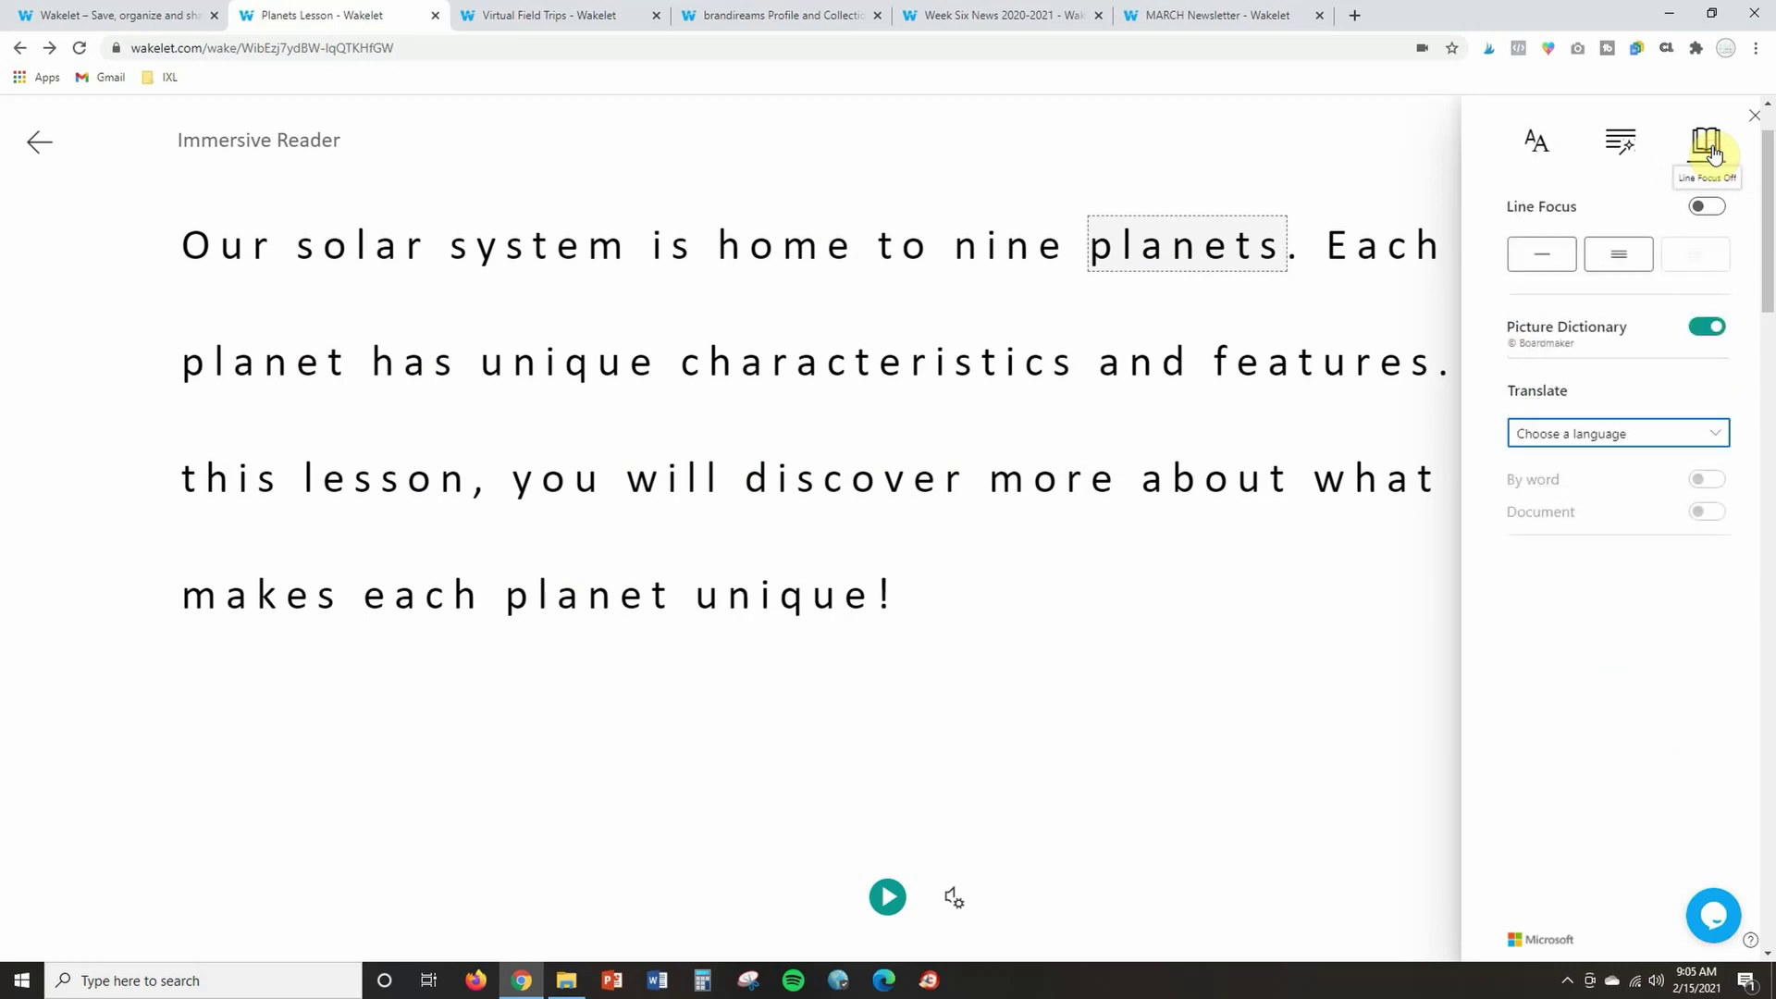
{"action": "left_click", "coordinate": [1553, 265]}
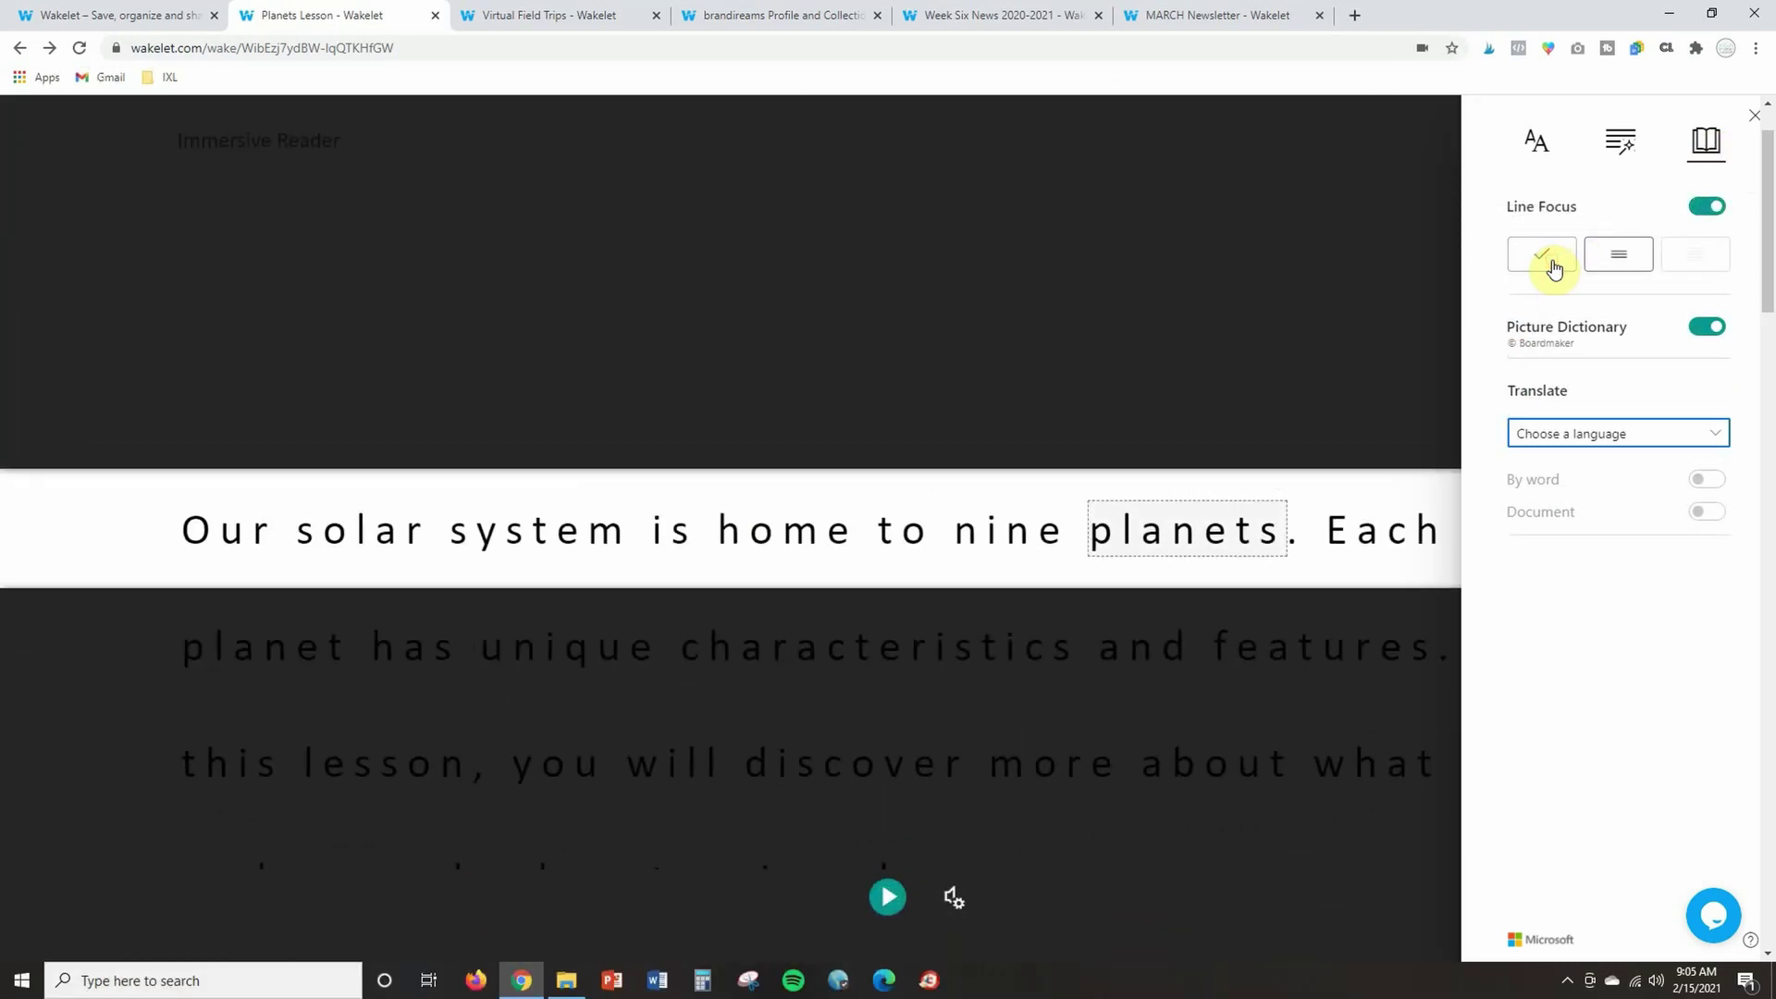
{"action": "left_click", "coordinate": [1622, 264]}
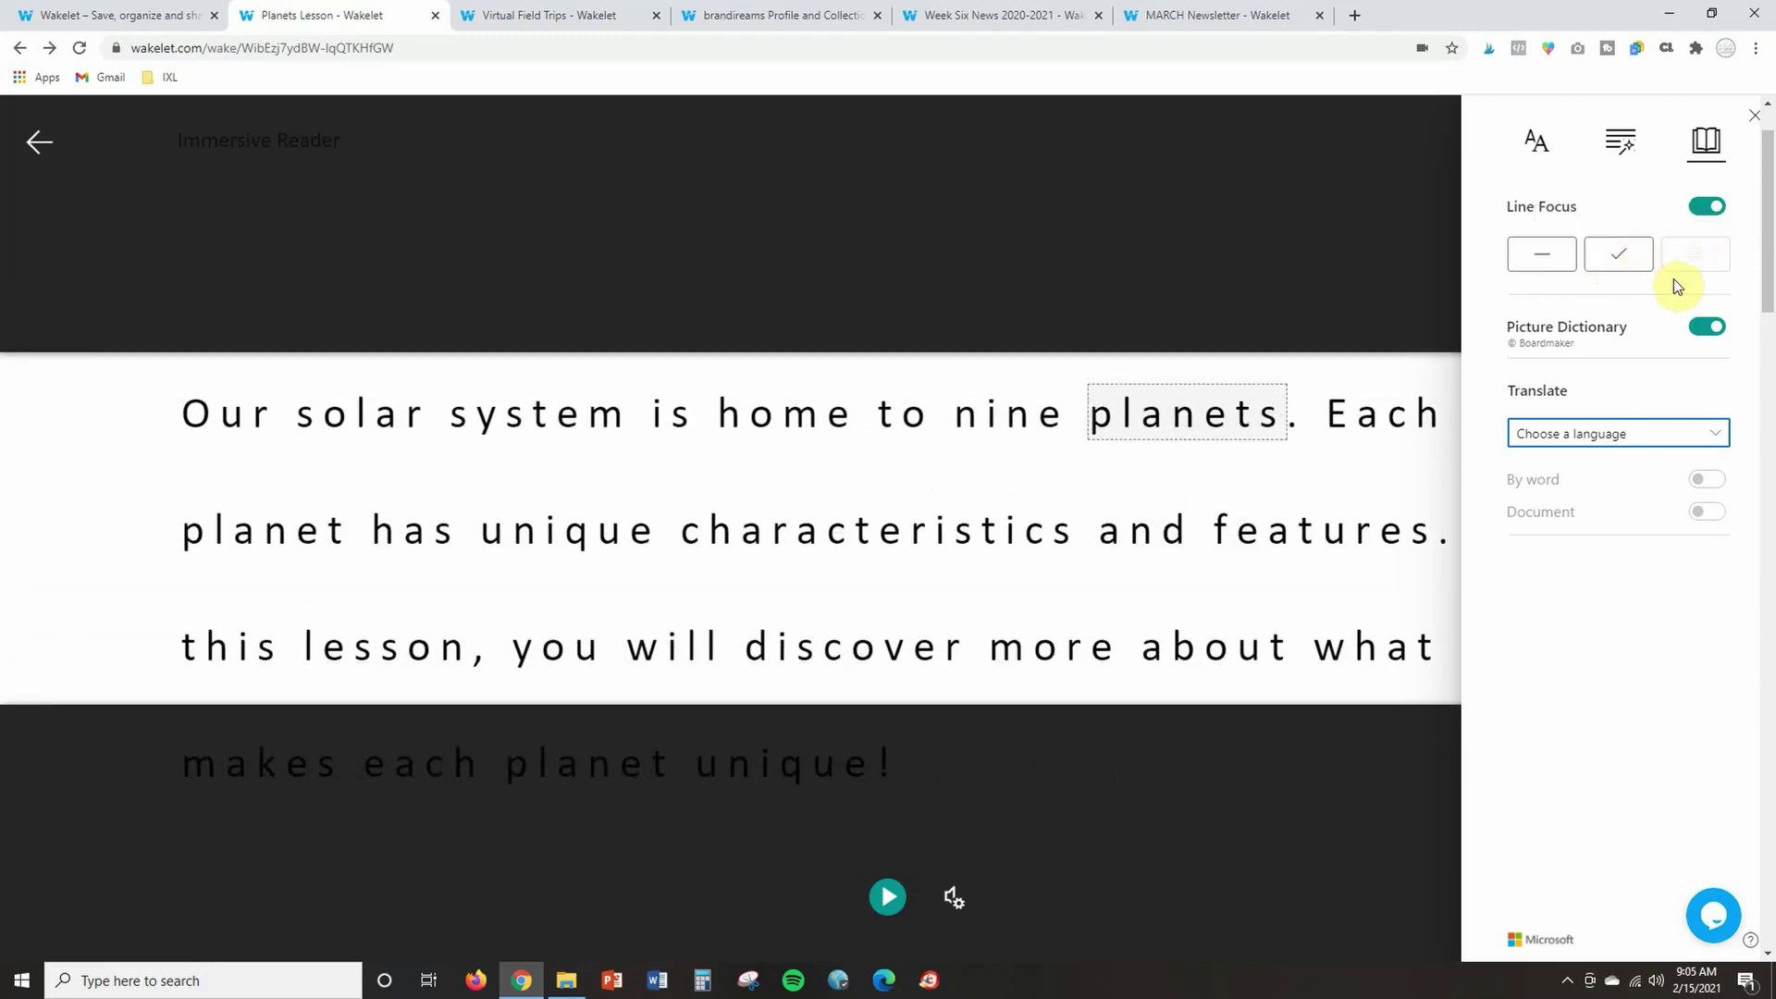
Set word translation to Chinese Simplified (China) and close Reading Preferences.
{"action": "left_click", "coordinate": [1628, 442]}
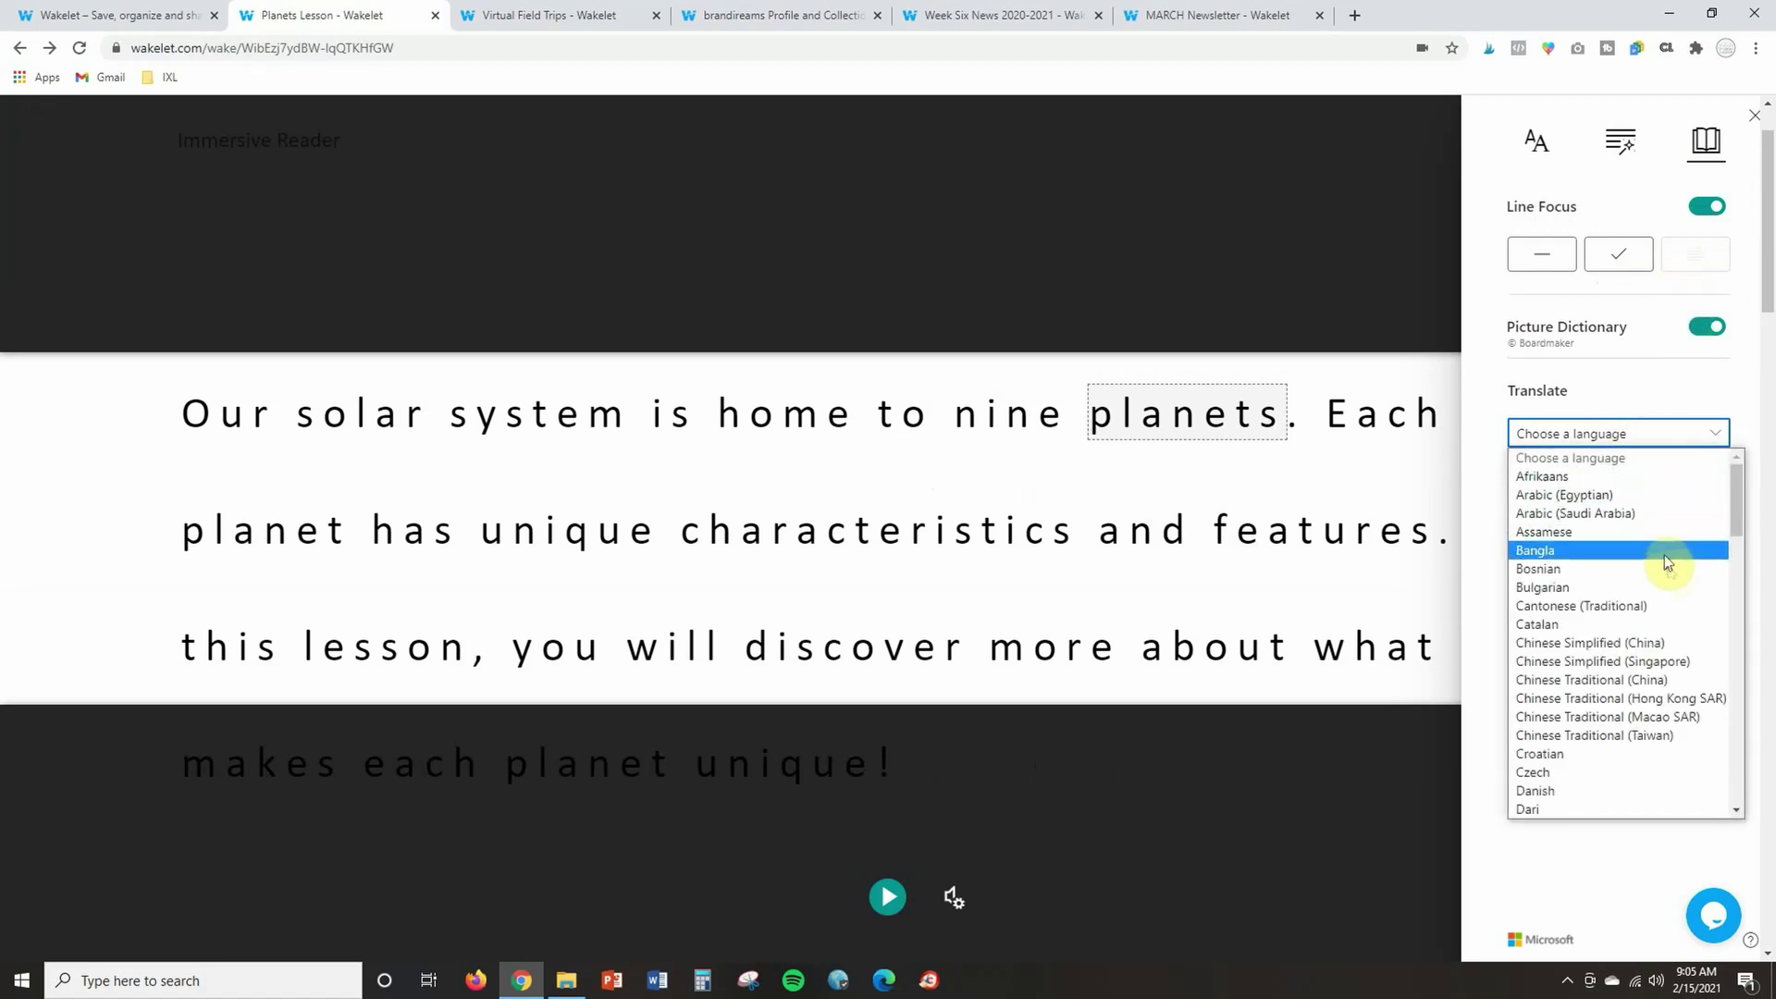
{"action": "left_click", "coordinate": [1668, 645]}
{"action": "left_click", "coordinate": [1707, 148]}
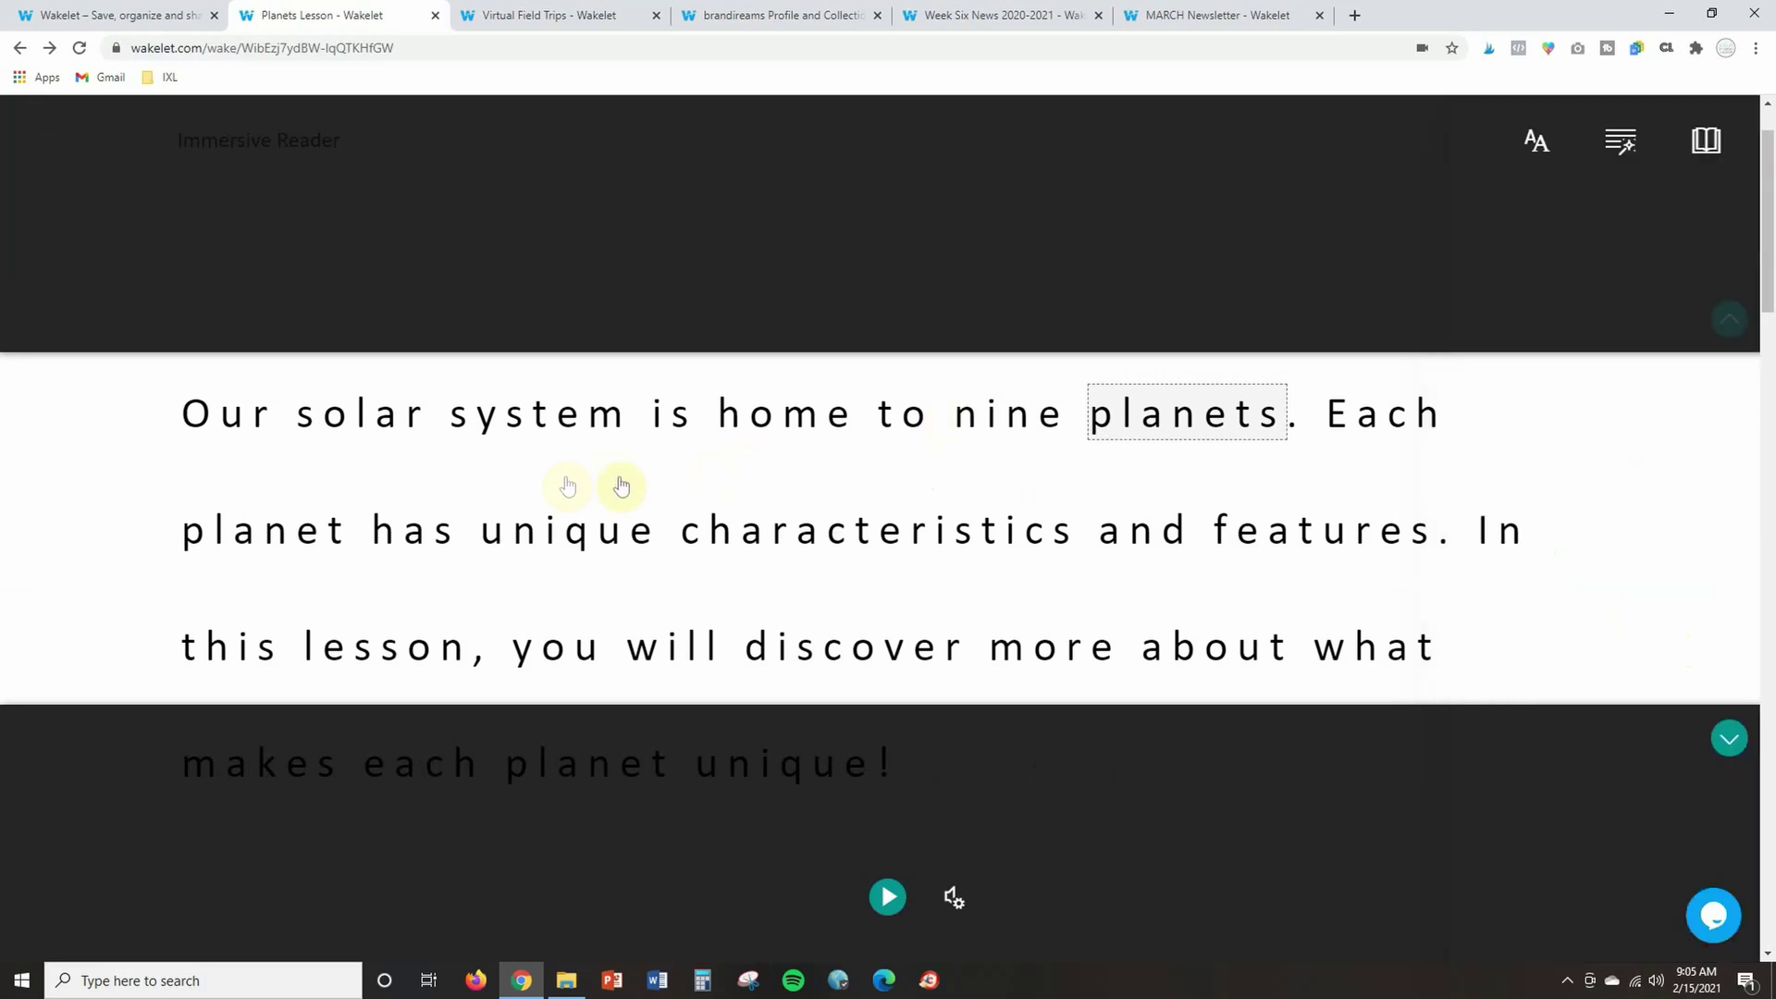
{"action": "left_click", "coordinate": [1706, 144]}
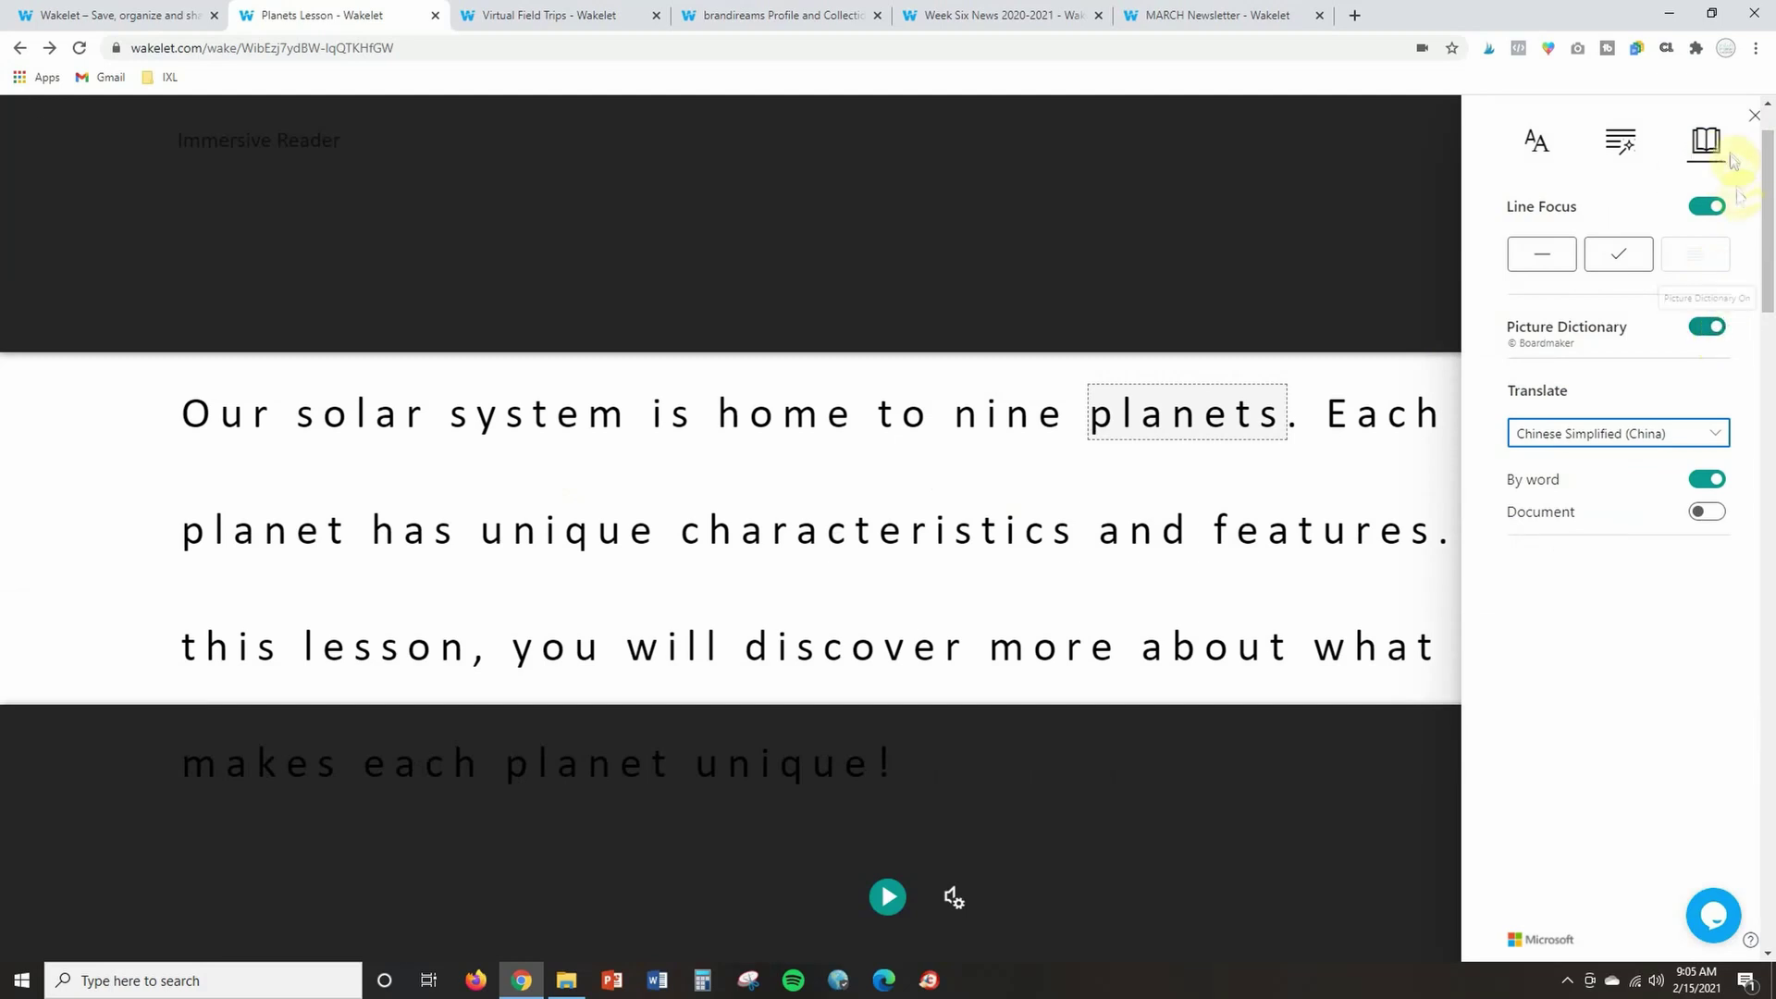
{"action": "left_click", "coordinate": [1755, 121]}
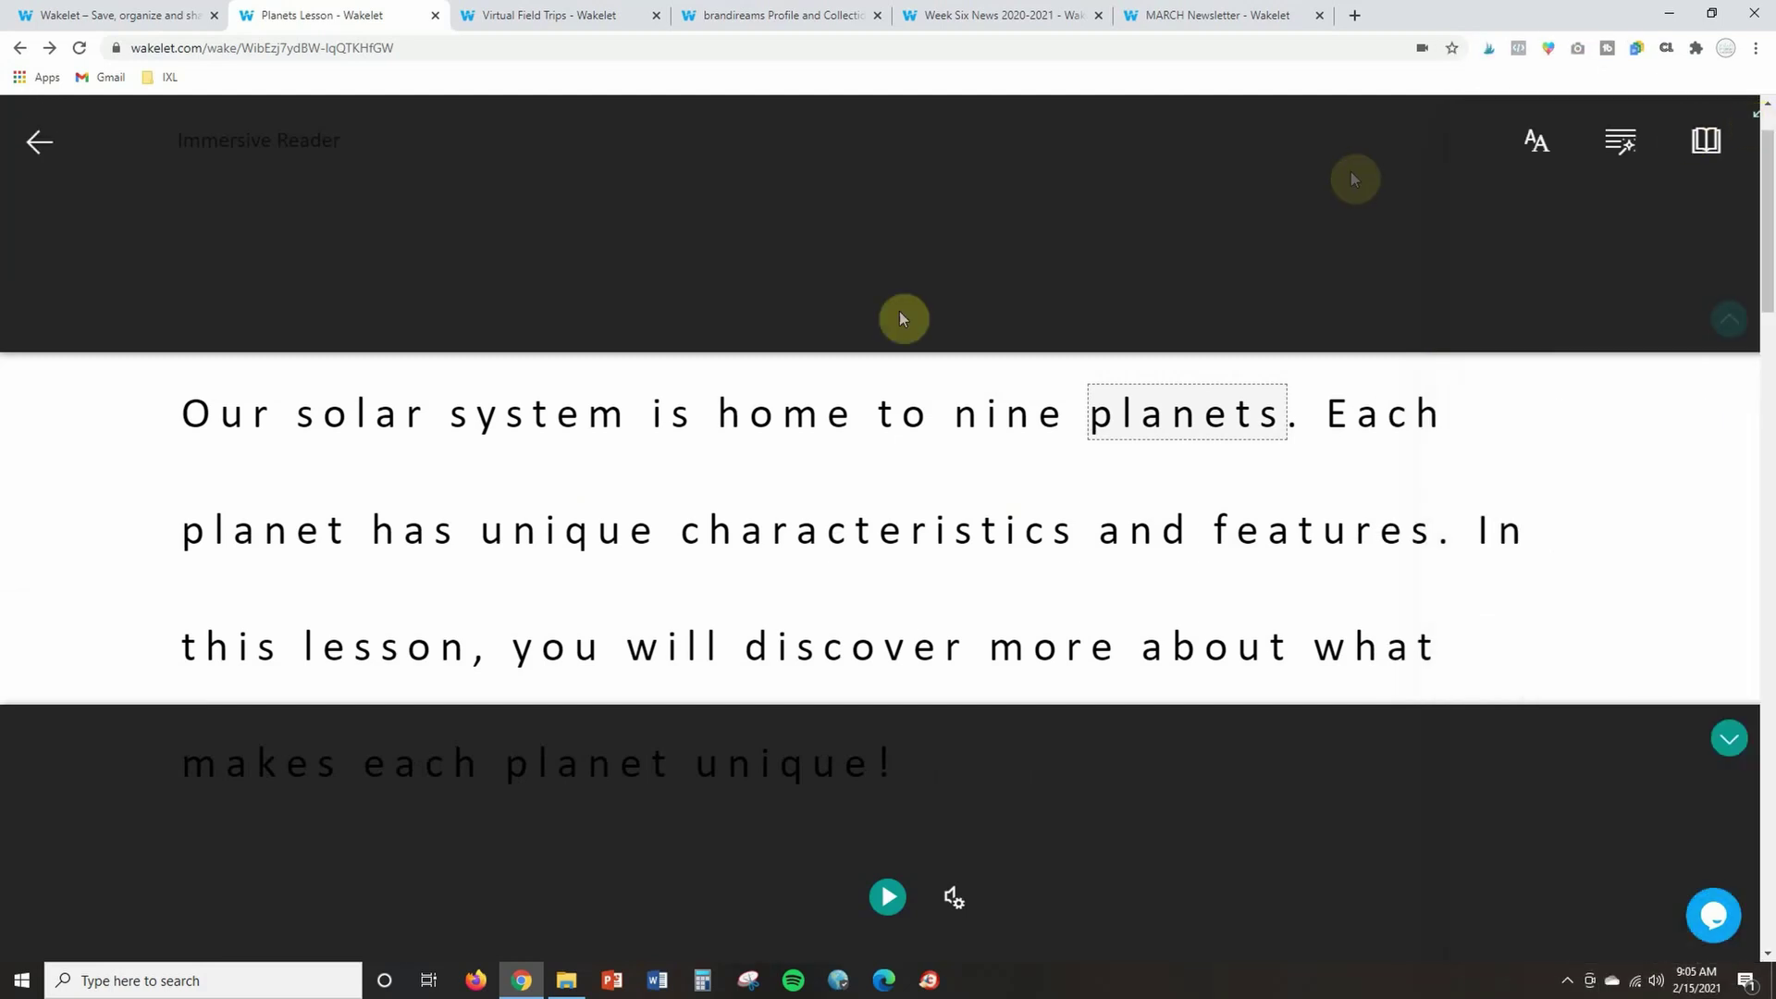
Look up 'solar' (太阳系, sun picture), hear both pronunciations, then return to the collection.
{"action": "left_click", "coordinate": [371, 426]}
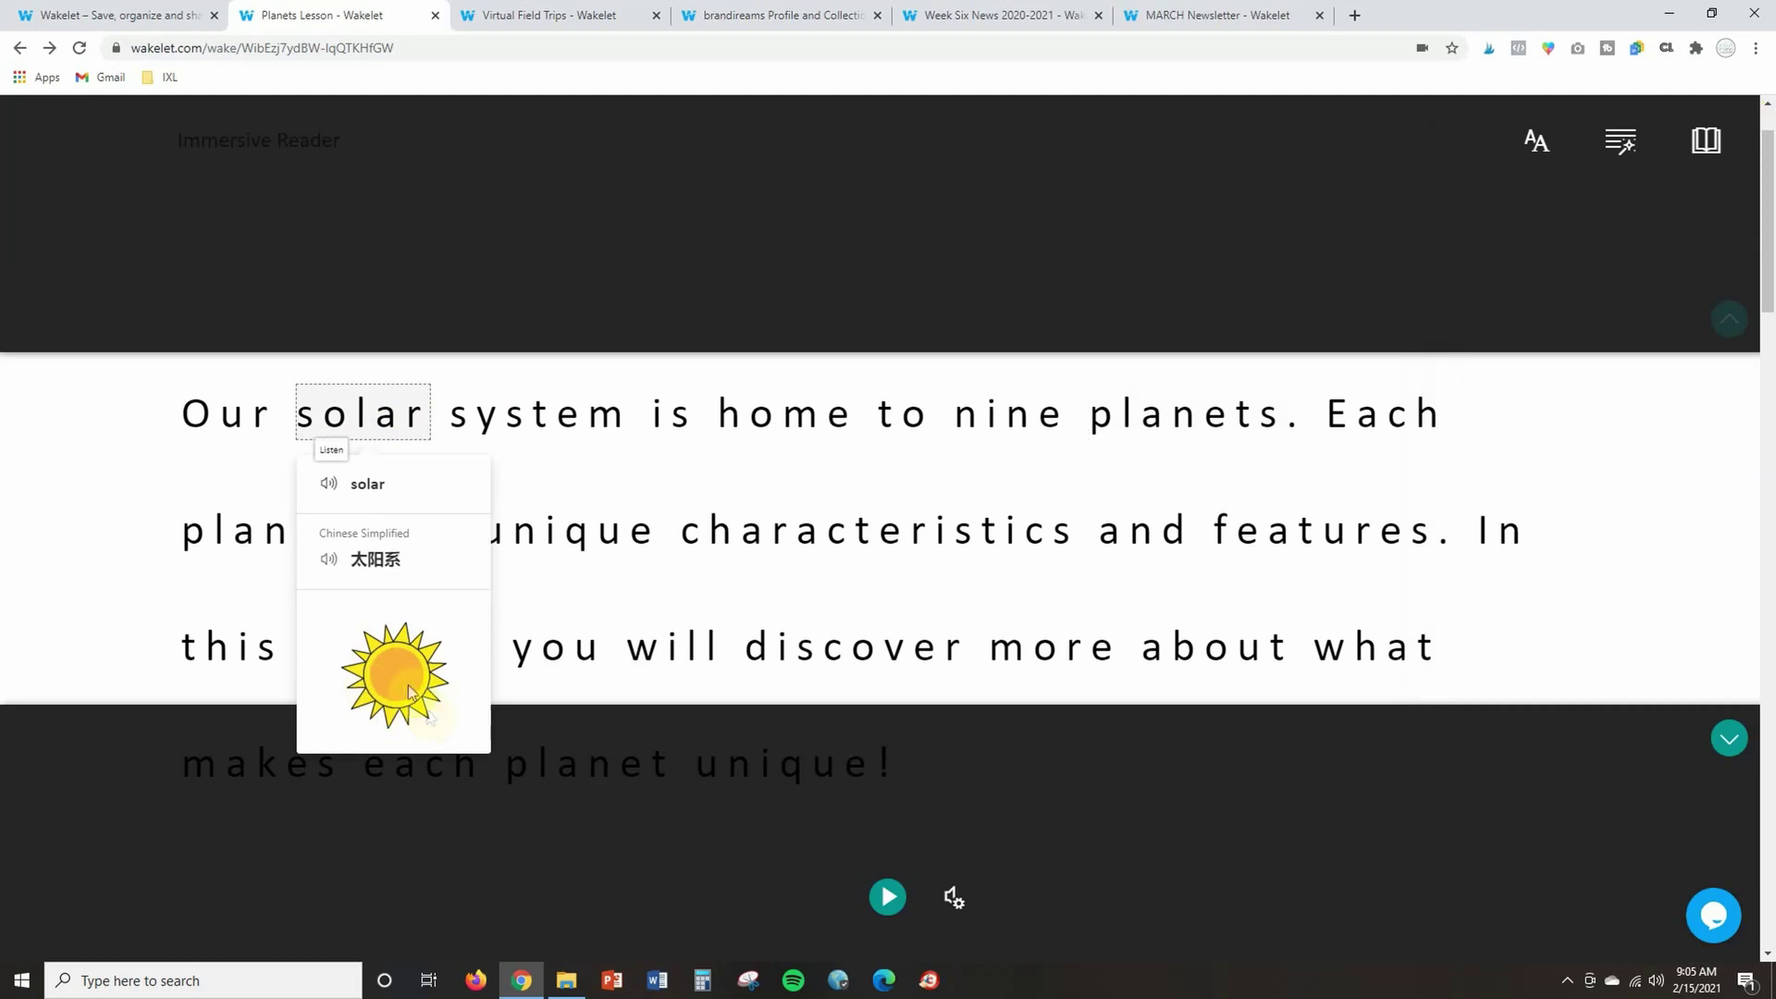
{"action": "left_click", "coordinate": [373, 559]}
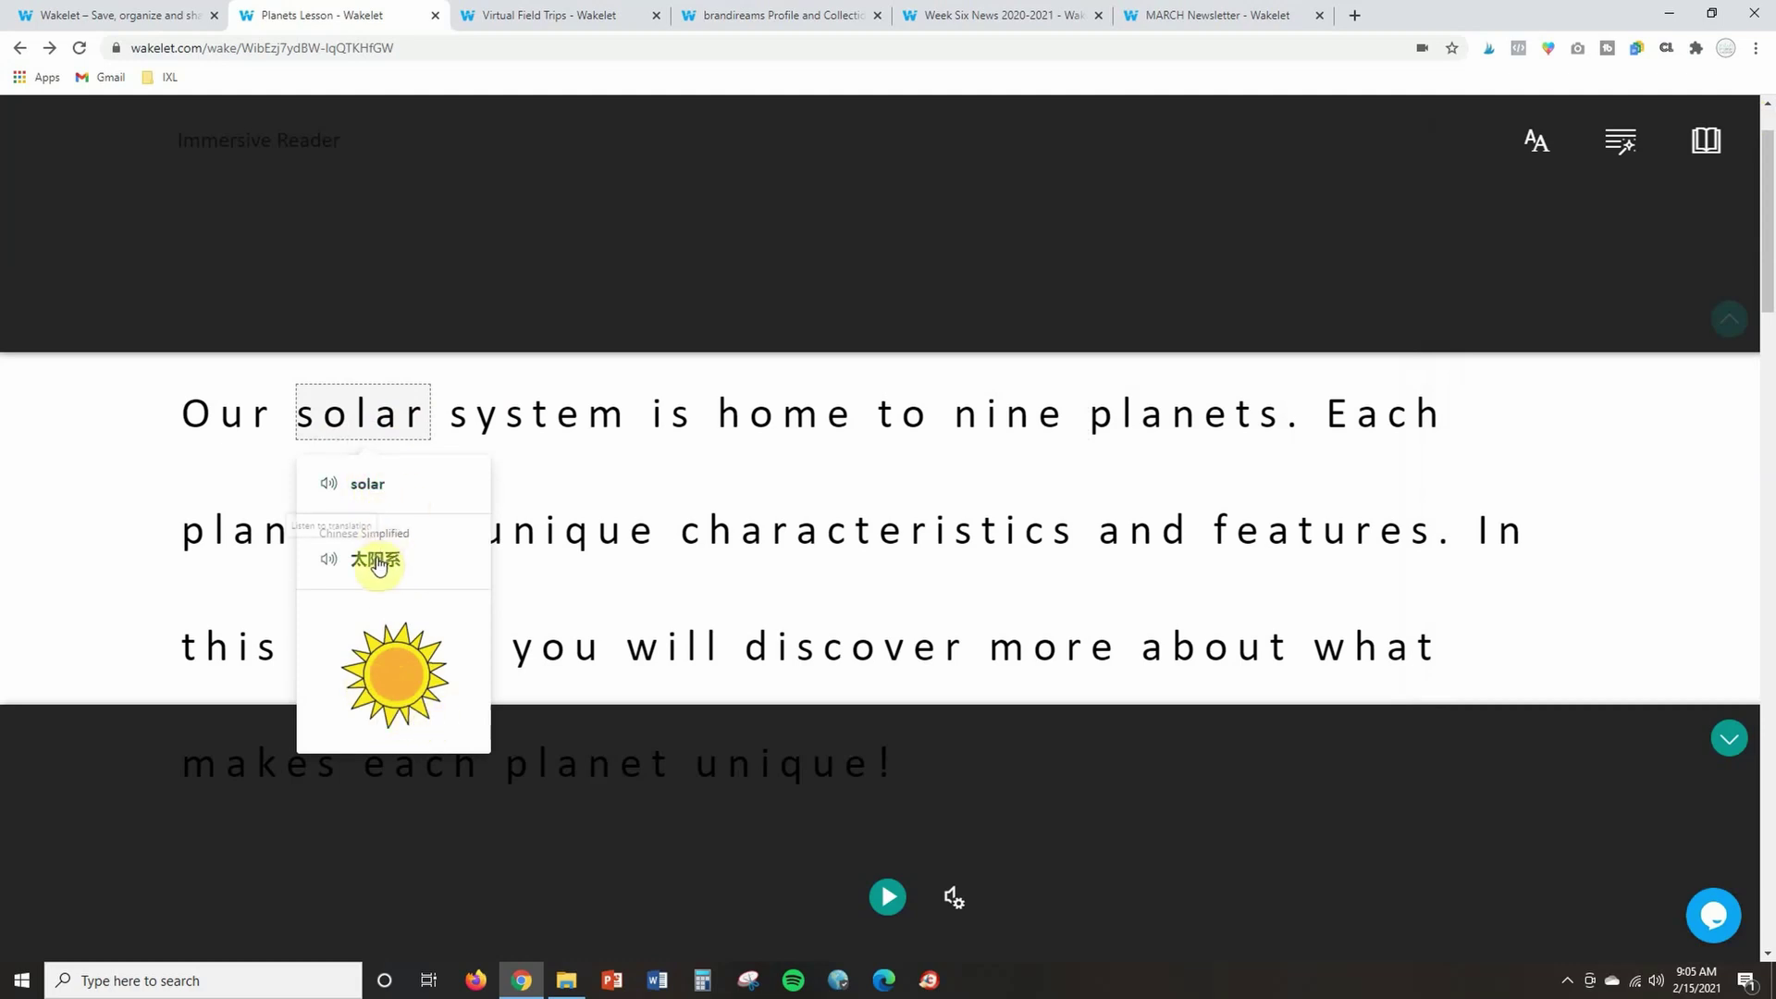
{"action": "left_click", "coordinate": [377, 498]}
{"action": "left_click", "coordinate": [383, 573]}
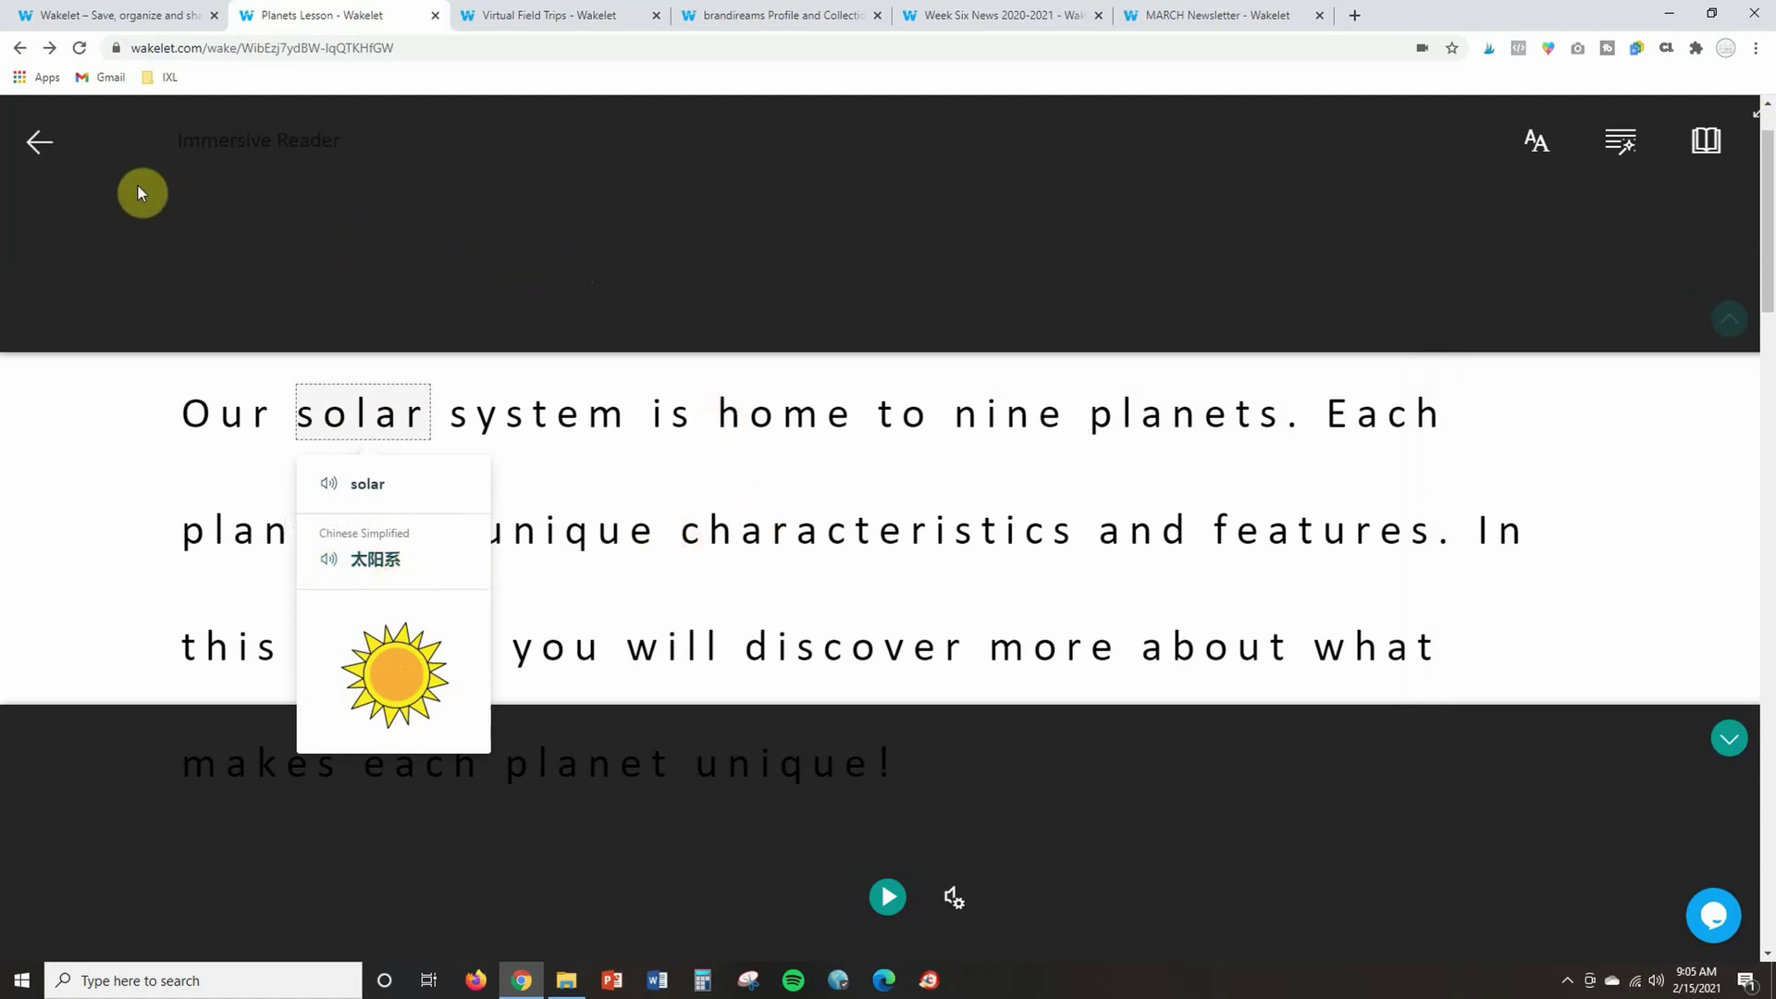
{"action": "left_click", "coordinate": [42, 149]}
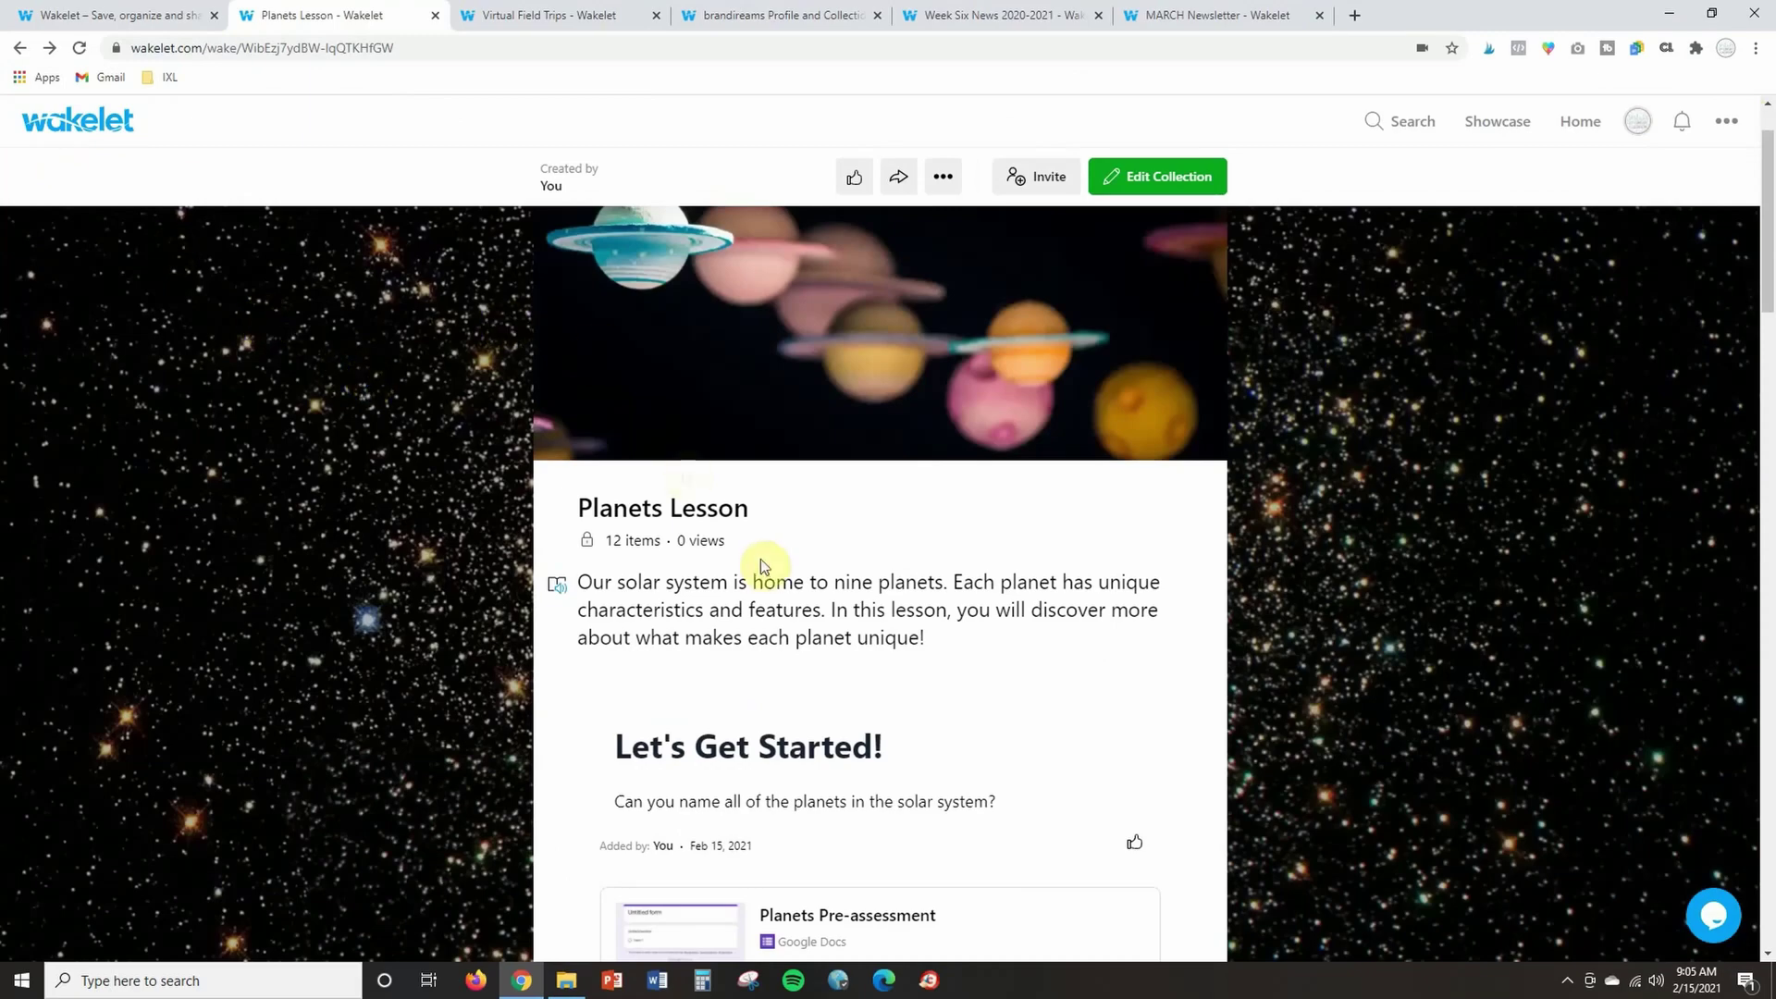
Switch to Virtual Field Trips and scroll down to the castle tours: Dunluce, Prague, Buckingham Palace.
{"action": "left_click", "coordinate": [491, 10]}
{"action": "scroll", "coordinate": [685, 323], "scroll_direction": "up", "scroll_amount": 10}
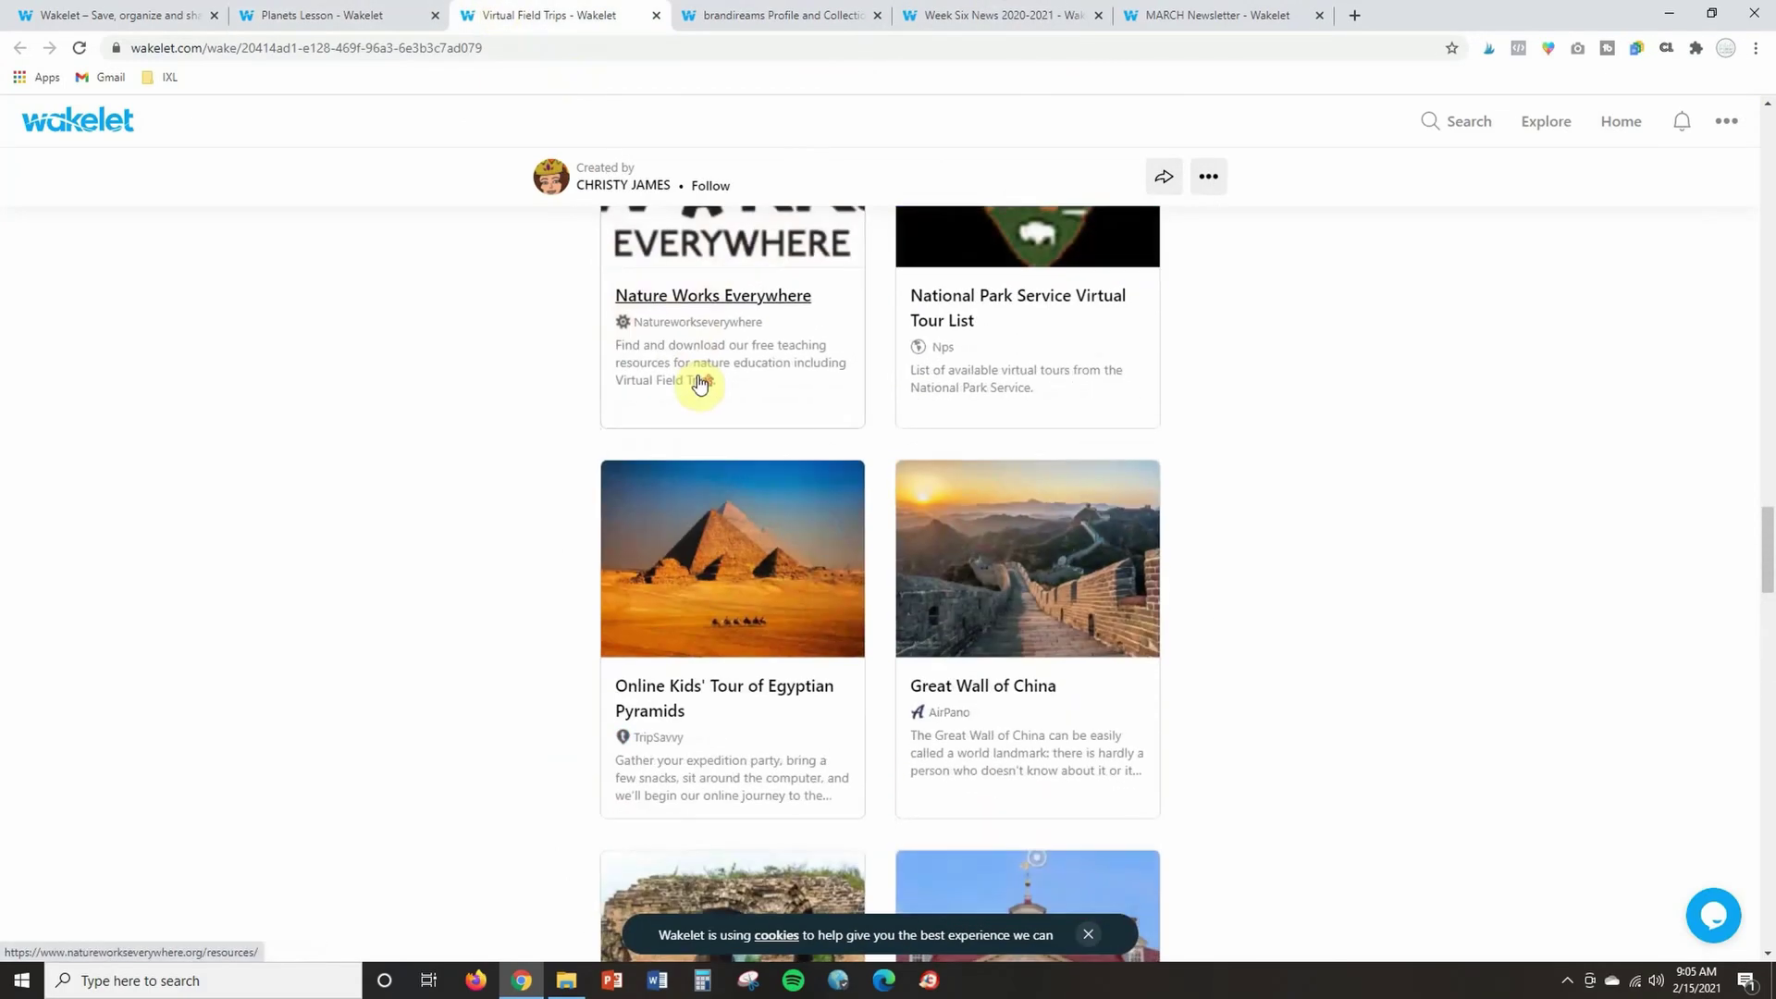
{"action": "scroll", "coordinate": [703, 423], "scroll_direction": "up", "scroll_amount": 10}
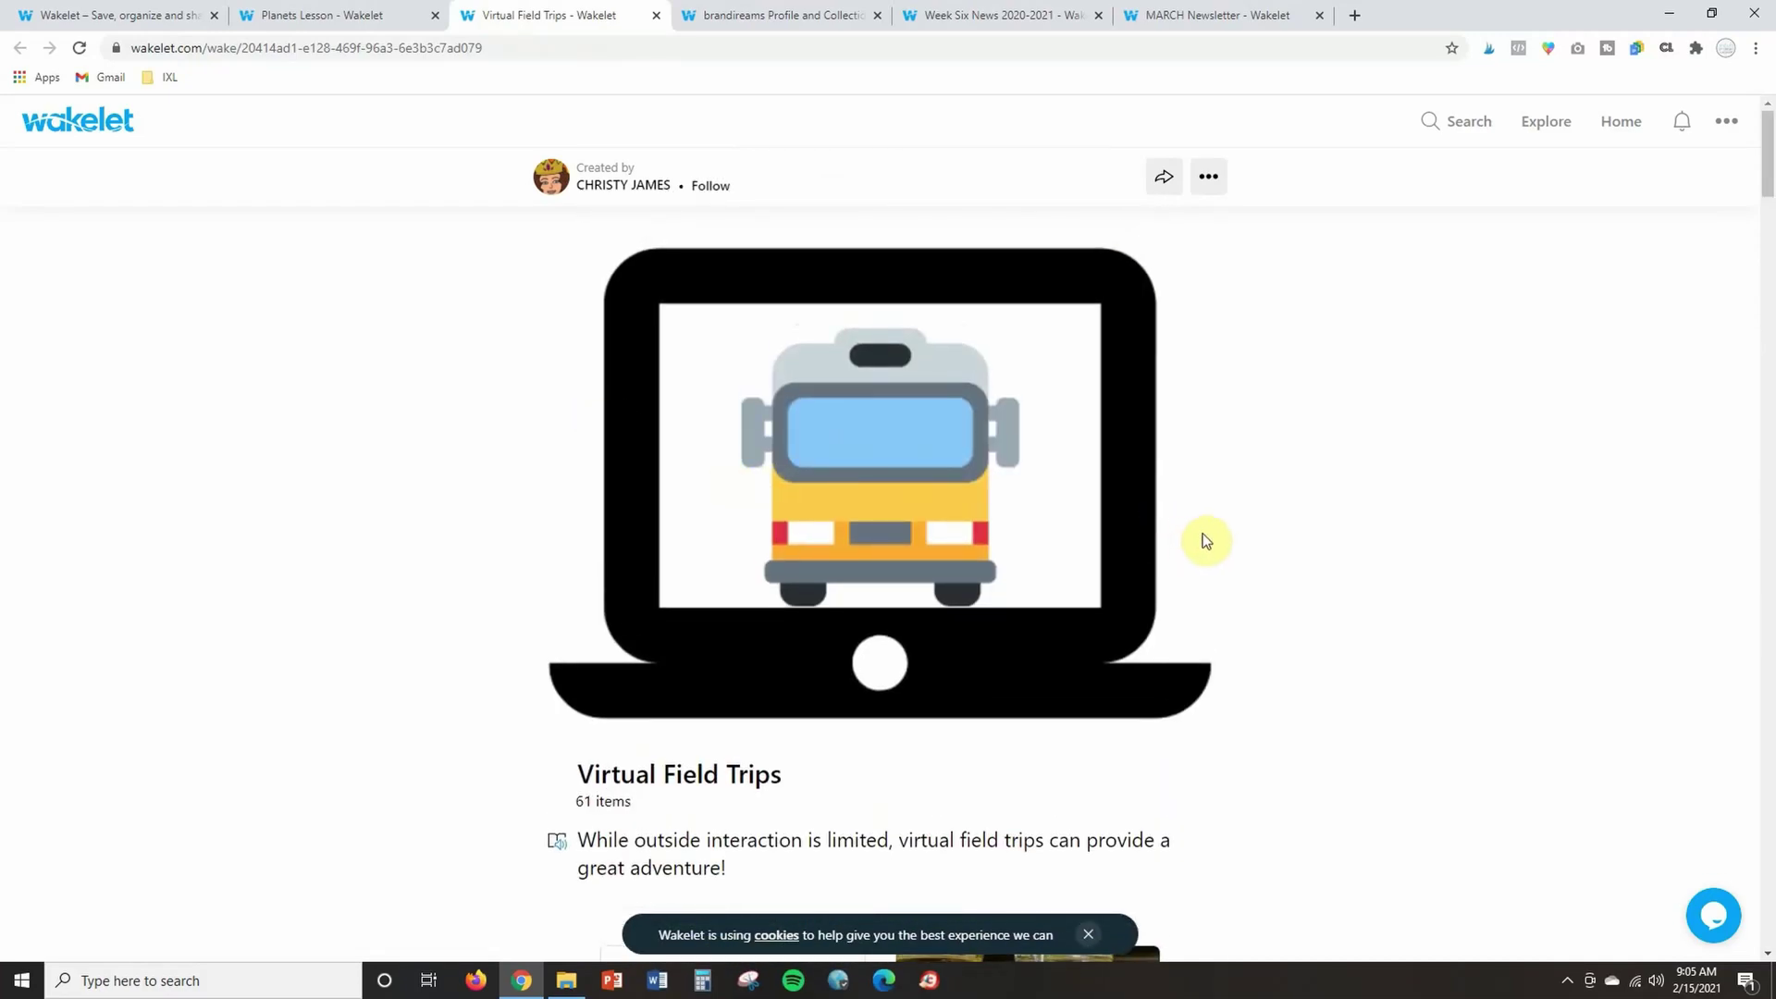
{"action": "scroll", "coordinate": [1207, 541], "scroll_direction": "down", "scroll_amount": 5}
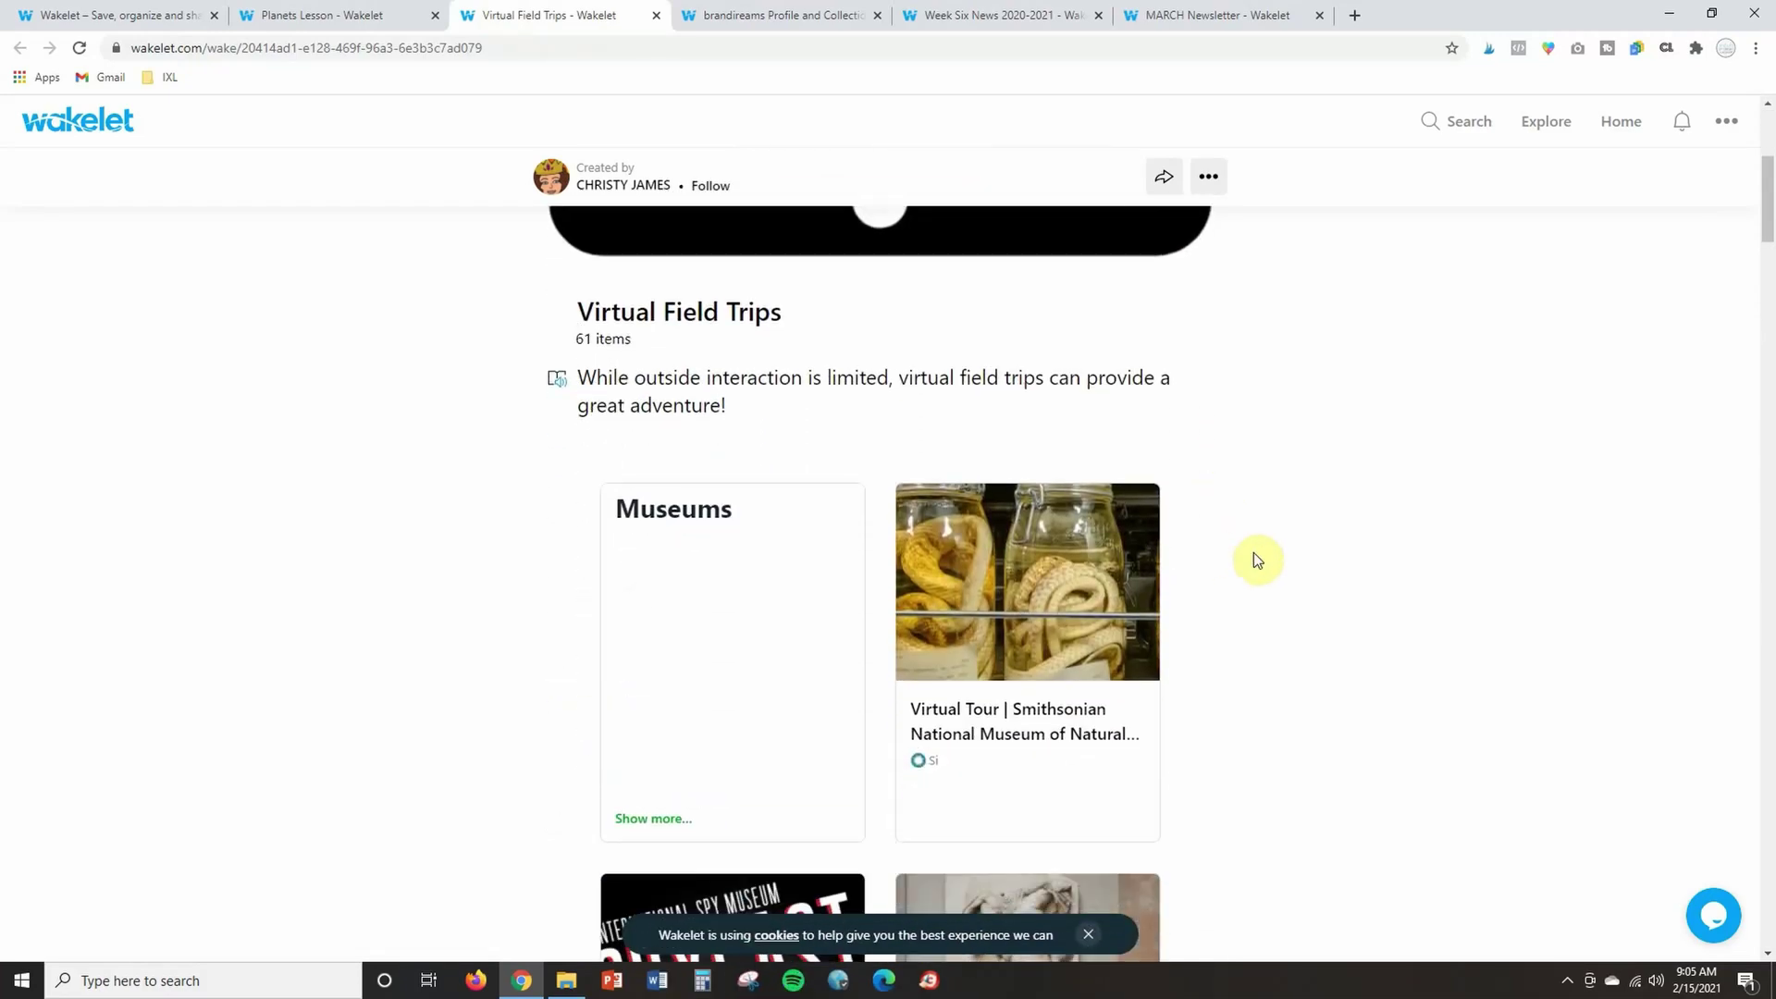
{"action": "scroll", "coordinate": [1257, 558], "scroll_direction": "down", "scroll_amount": 2}
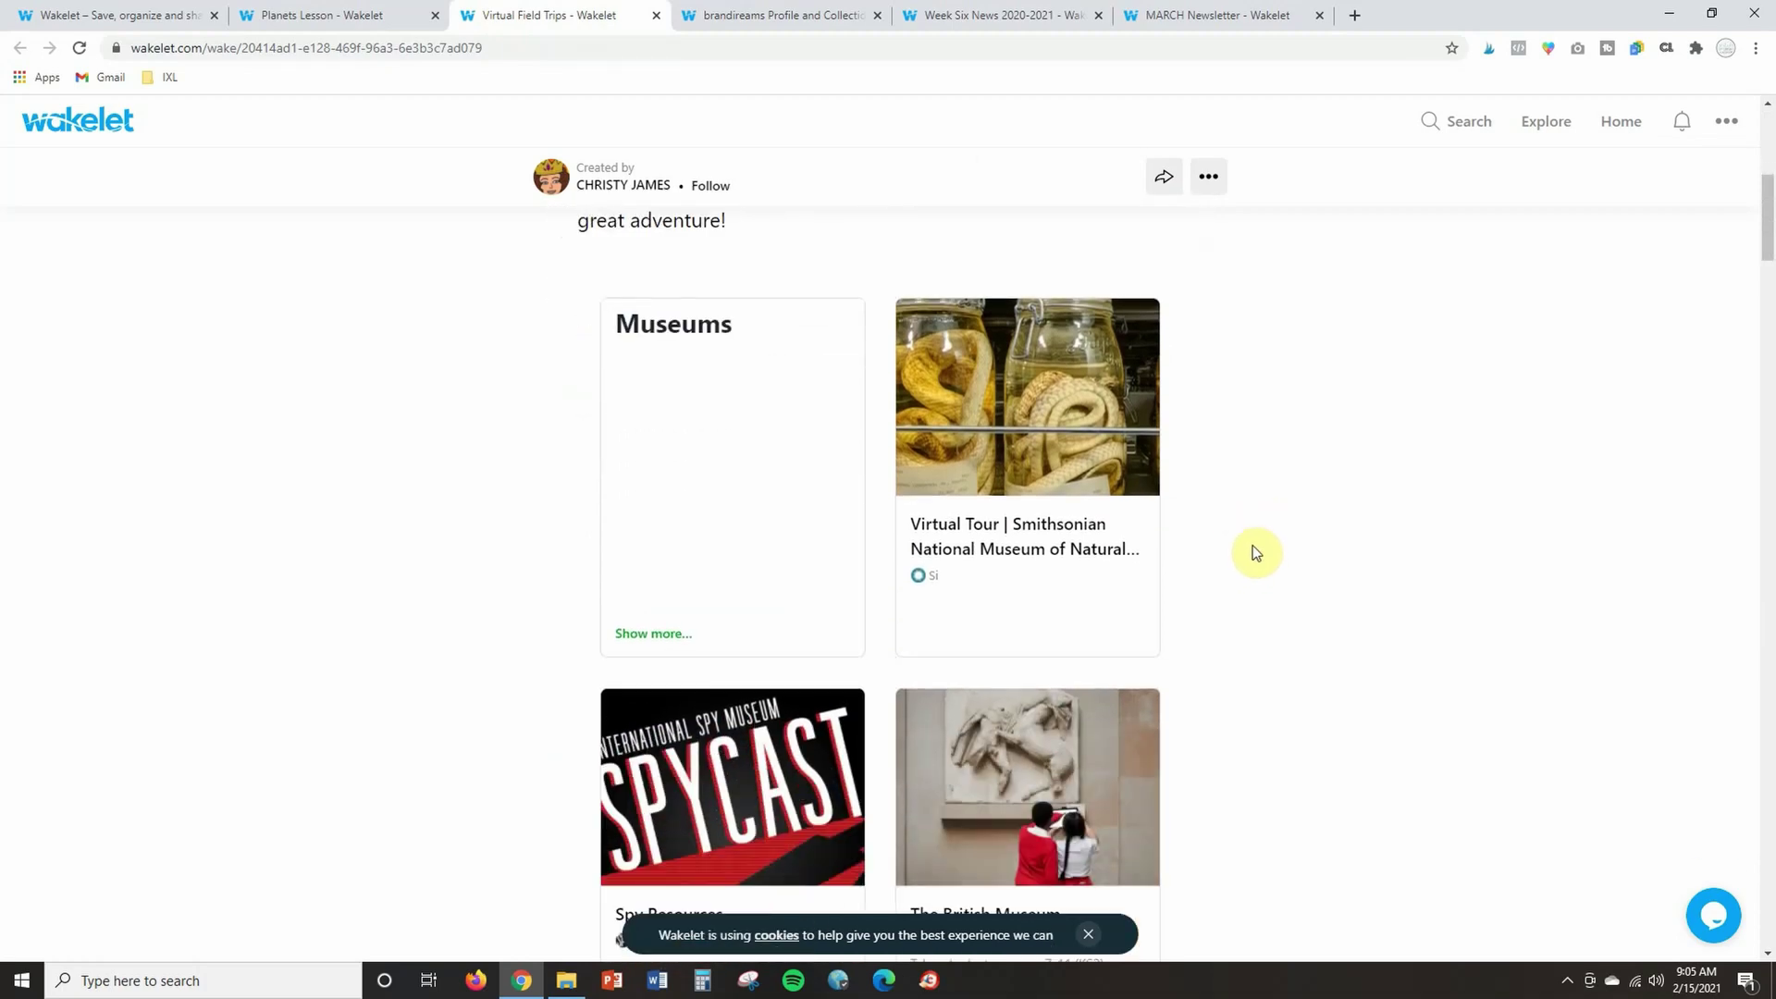
{"action": "scroll", "coordinate": [1195, 520], "scroll_direction": "down", "scroll_amount": 9}
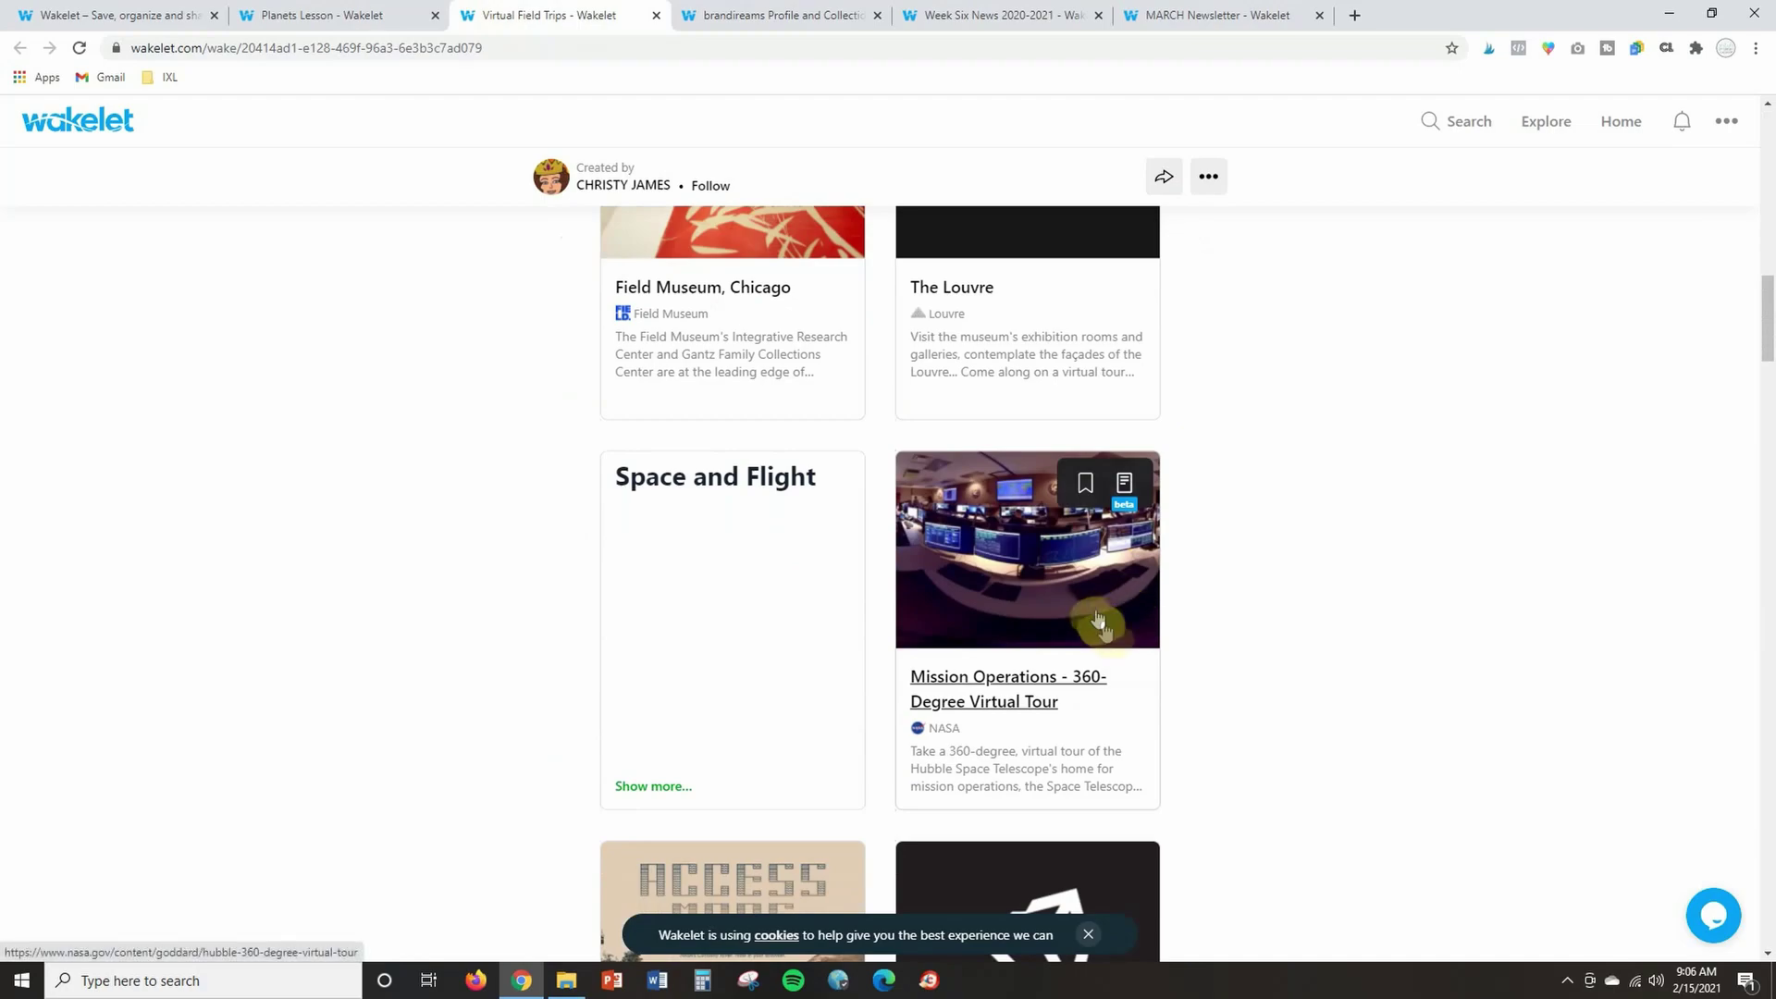
{"action": "scroll", "coordinate": [1174, 626], "scroll_direction": "down", "scroll_amount": 3}
{"action": "scroll", "coordinate": [1174, 627], "scroll_direction": "down", "scroll_amount": 14}
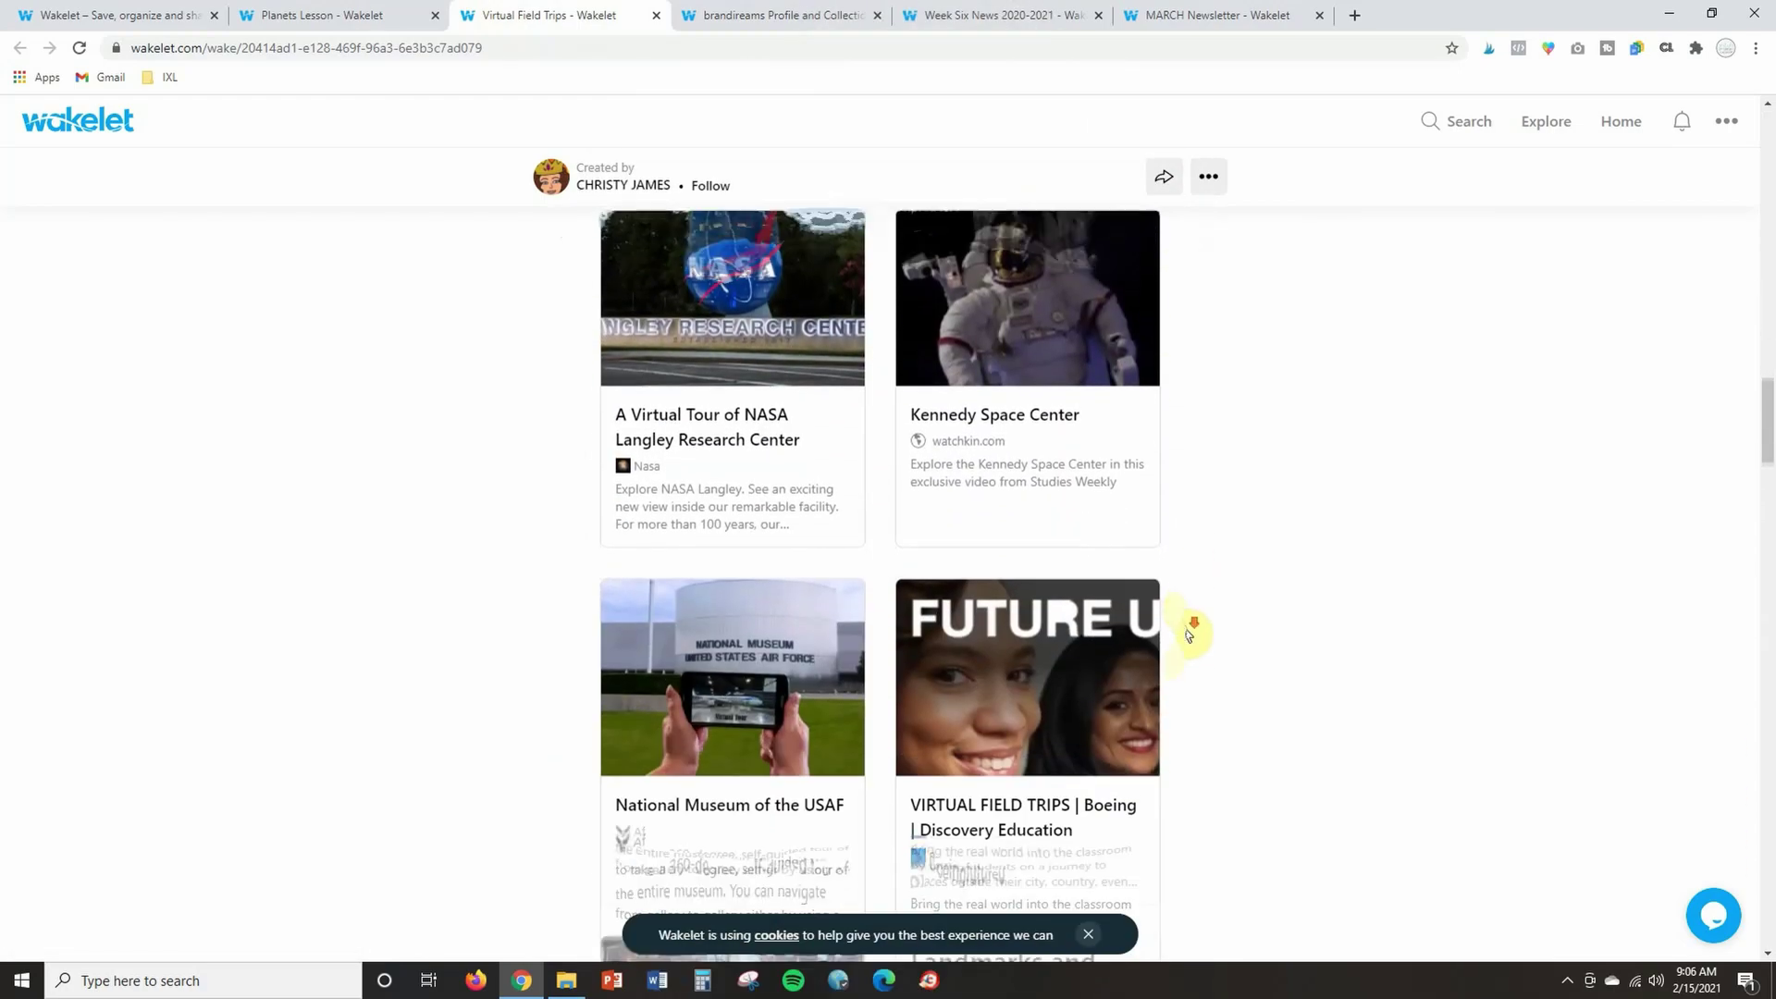
{"action": "scroll", "coordinate": [1156, 574], "scroll_direction": "down", "scroll_amount": 14}
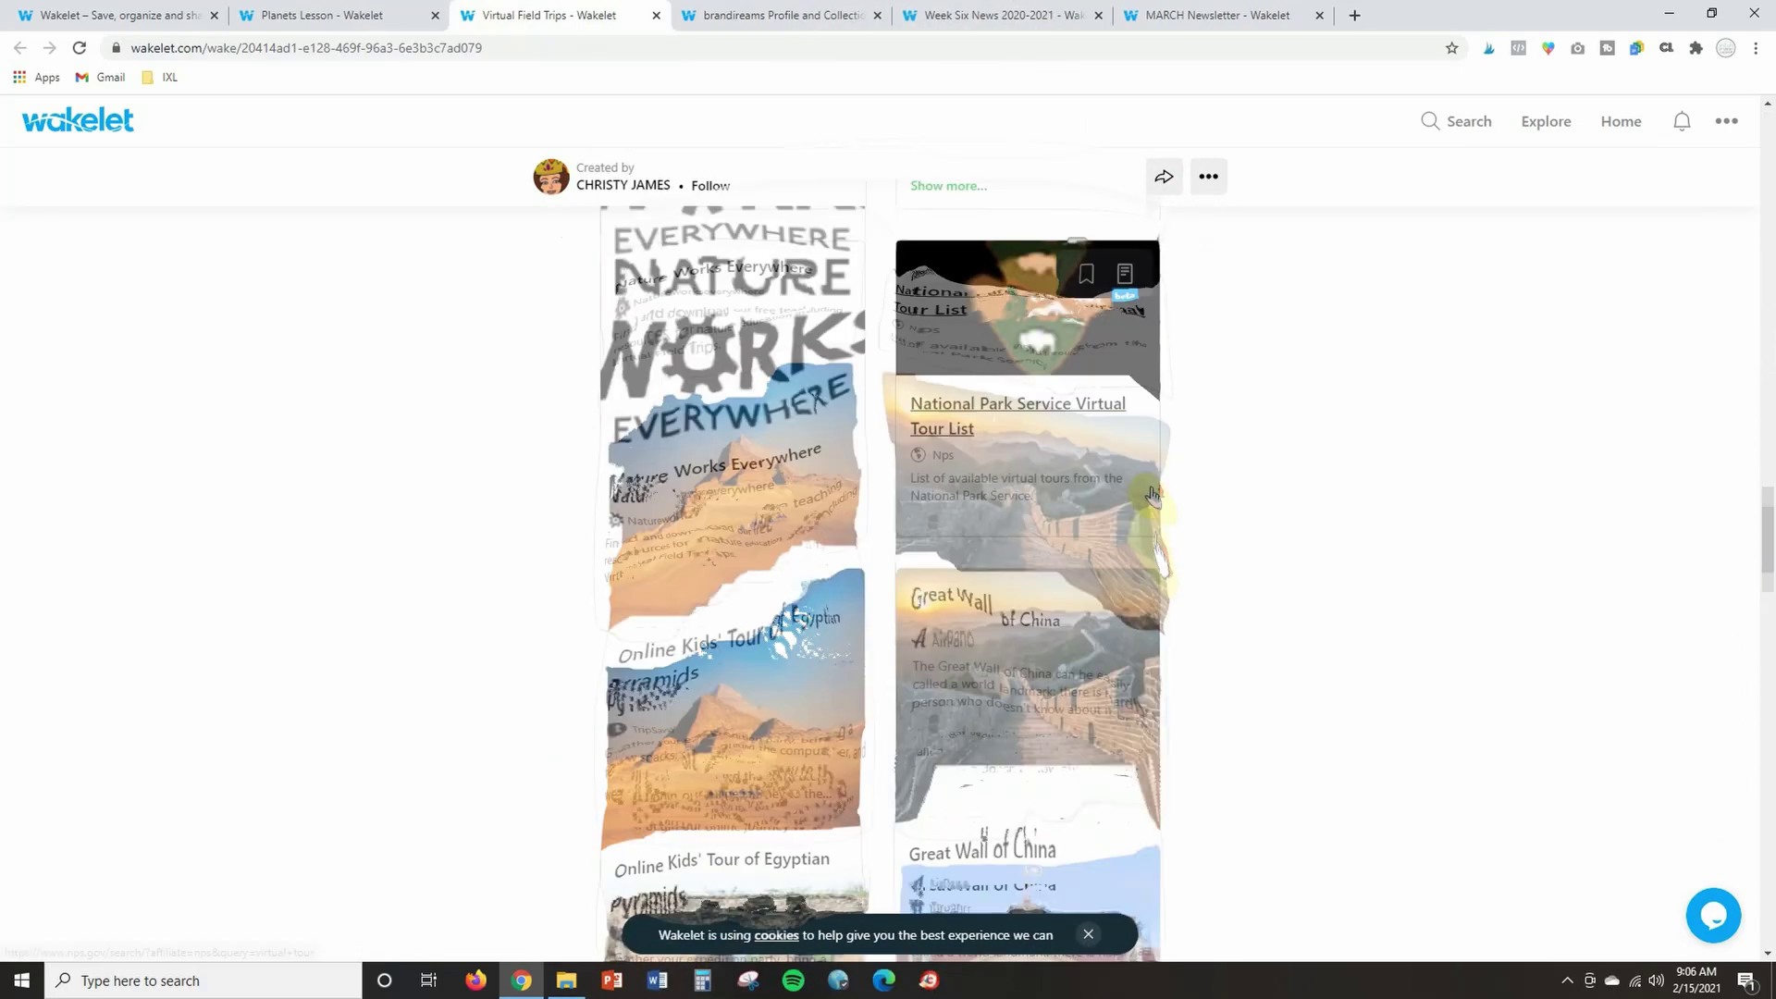
{"action": "scroll", "coordinate": [1156, 583], "scroll_direction": "down", "scroll_amount": 9}
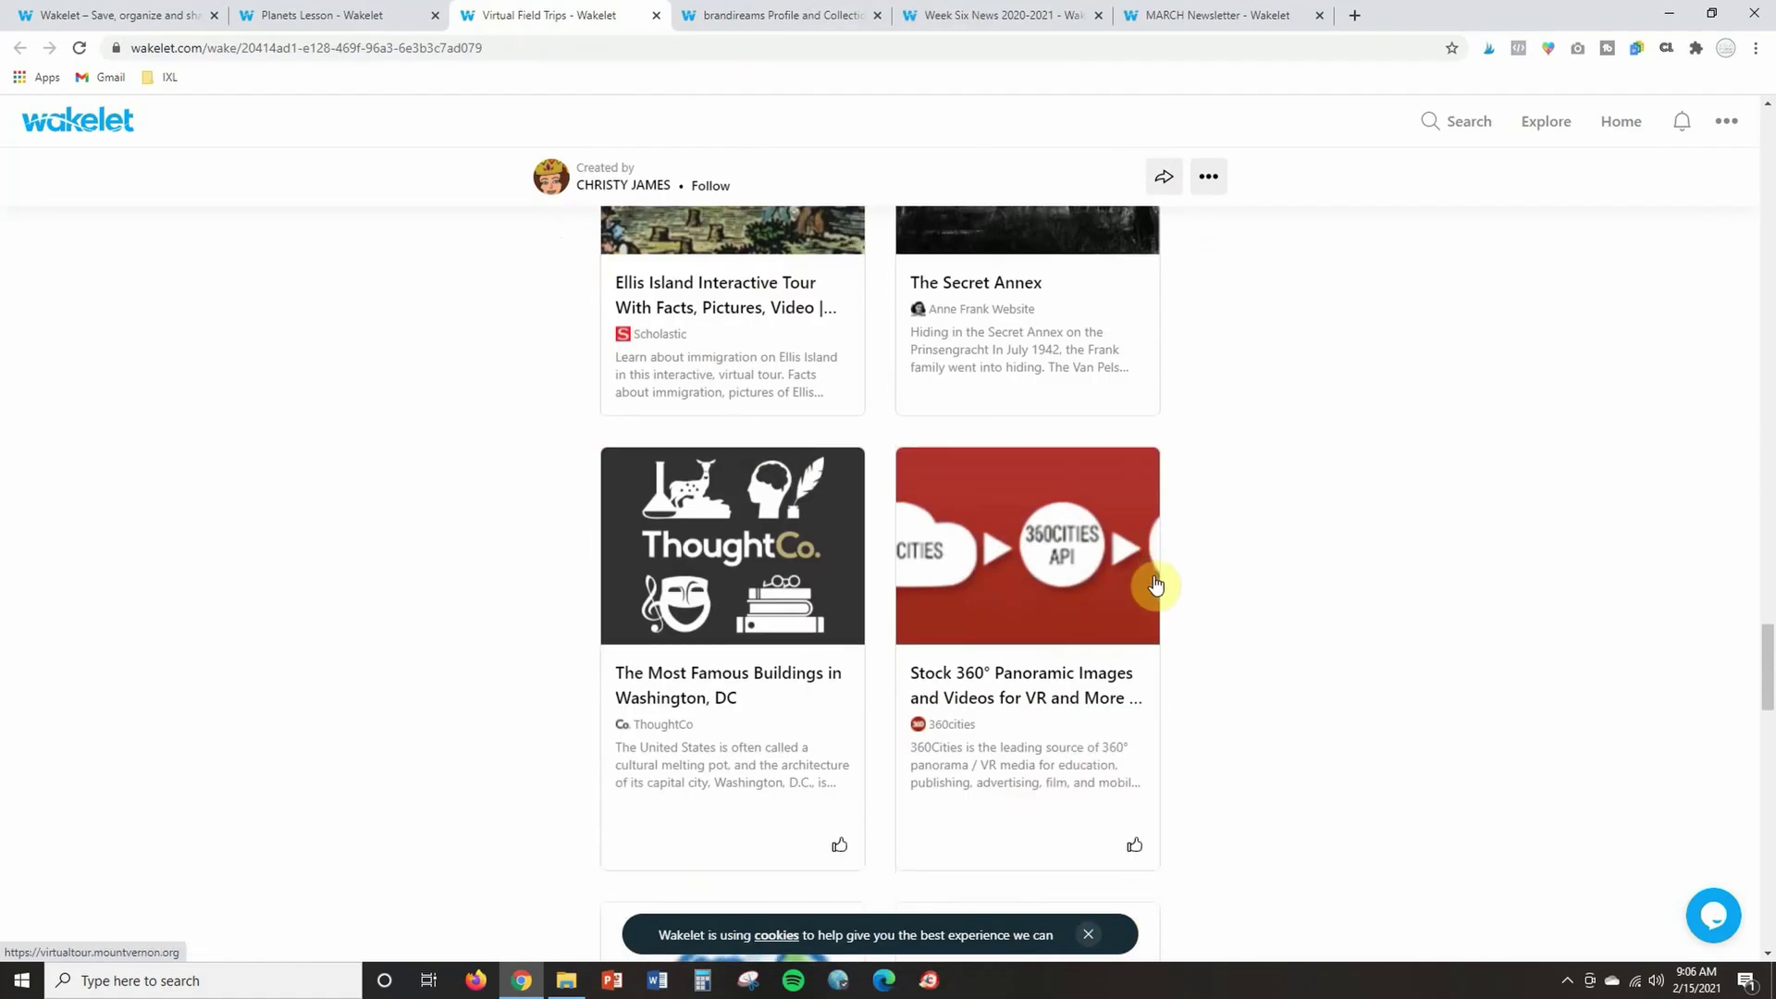
{"action": "scroll", "coordinate": [1208, 594], "scroll_direction": "down", "scroll_amount": 5}
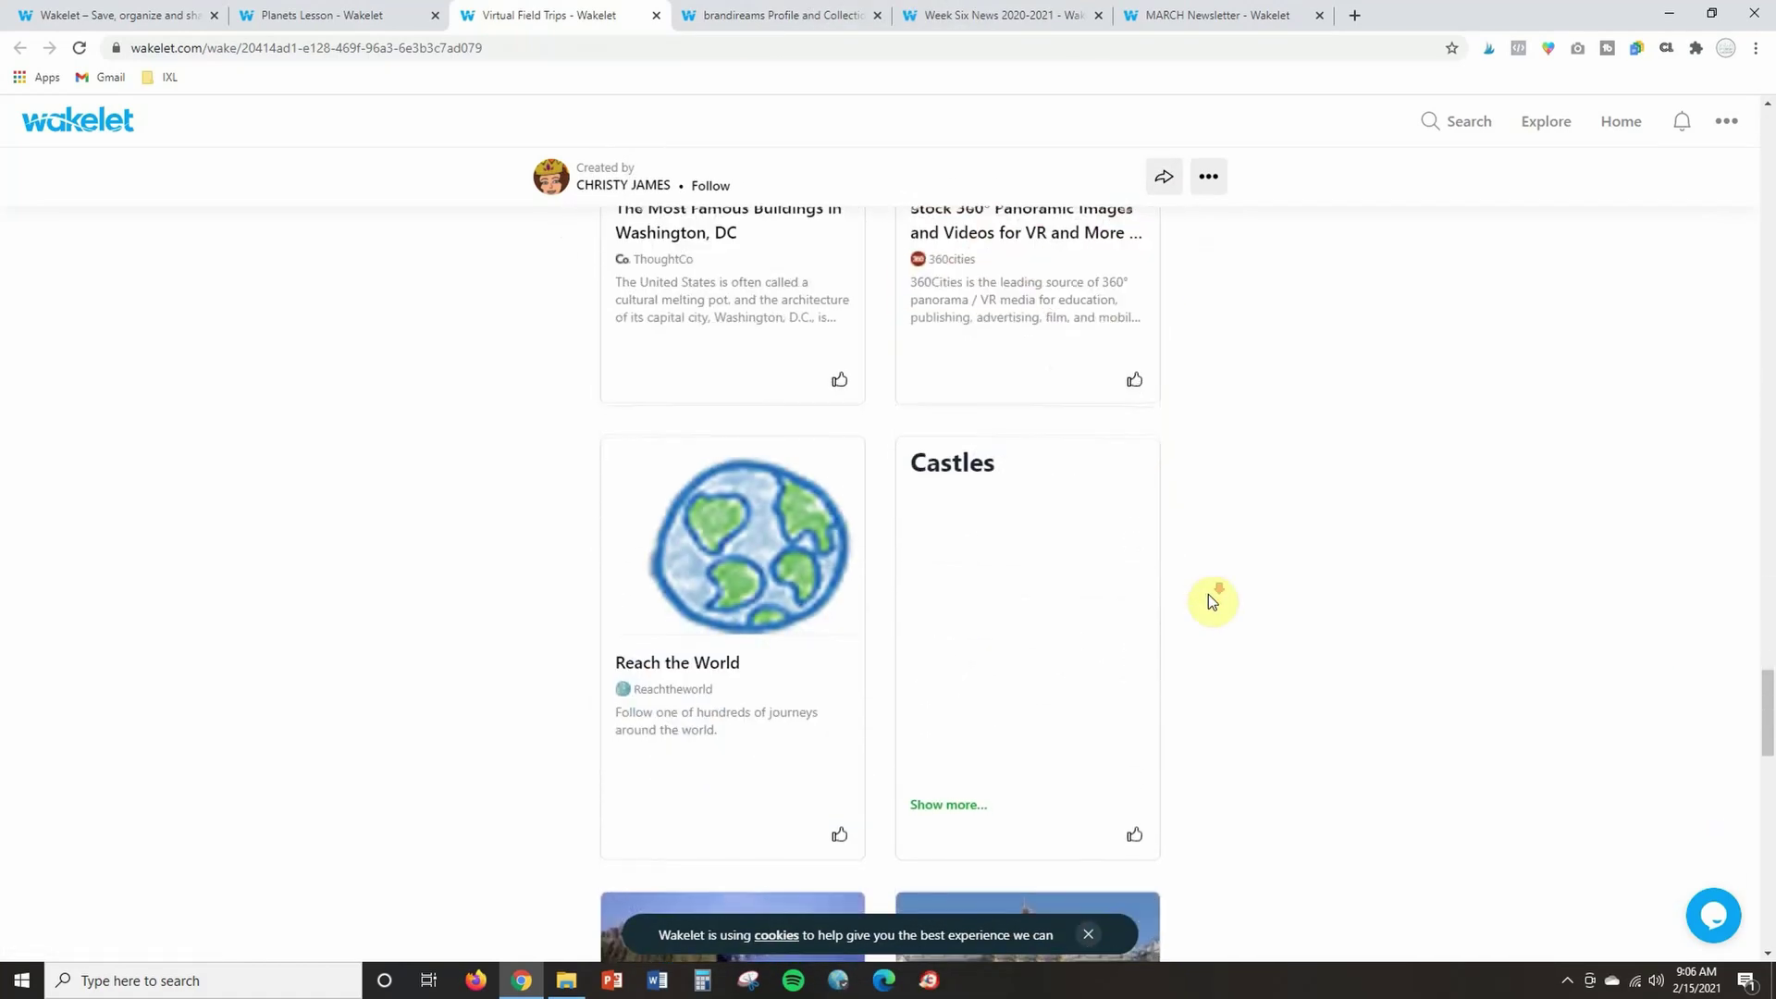
{"action": "scroll", "coordinate": [1212, 601], "scroll_direction": "down", "scroll_amount": 2}
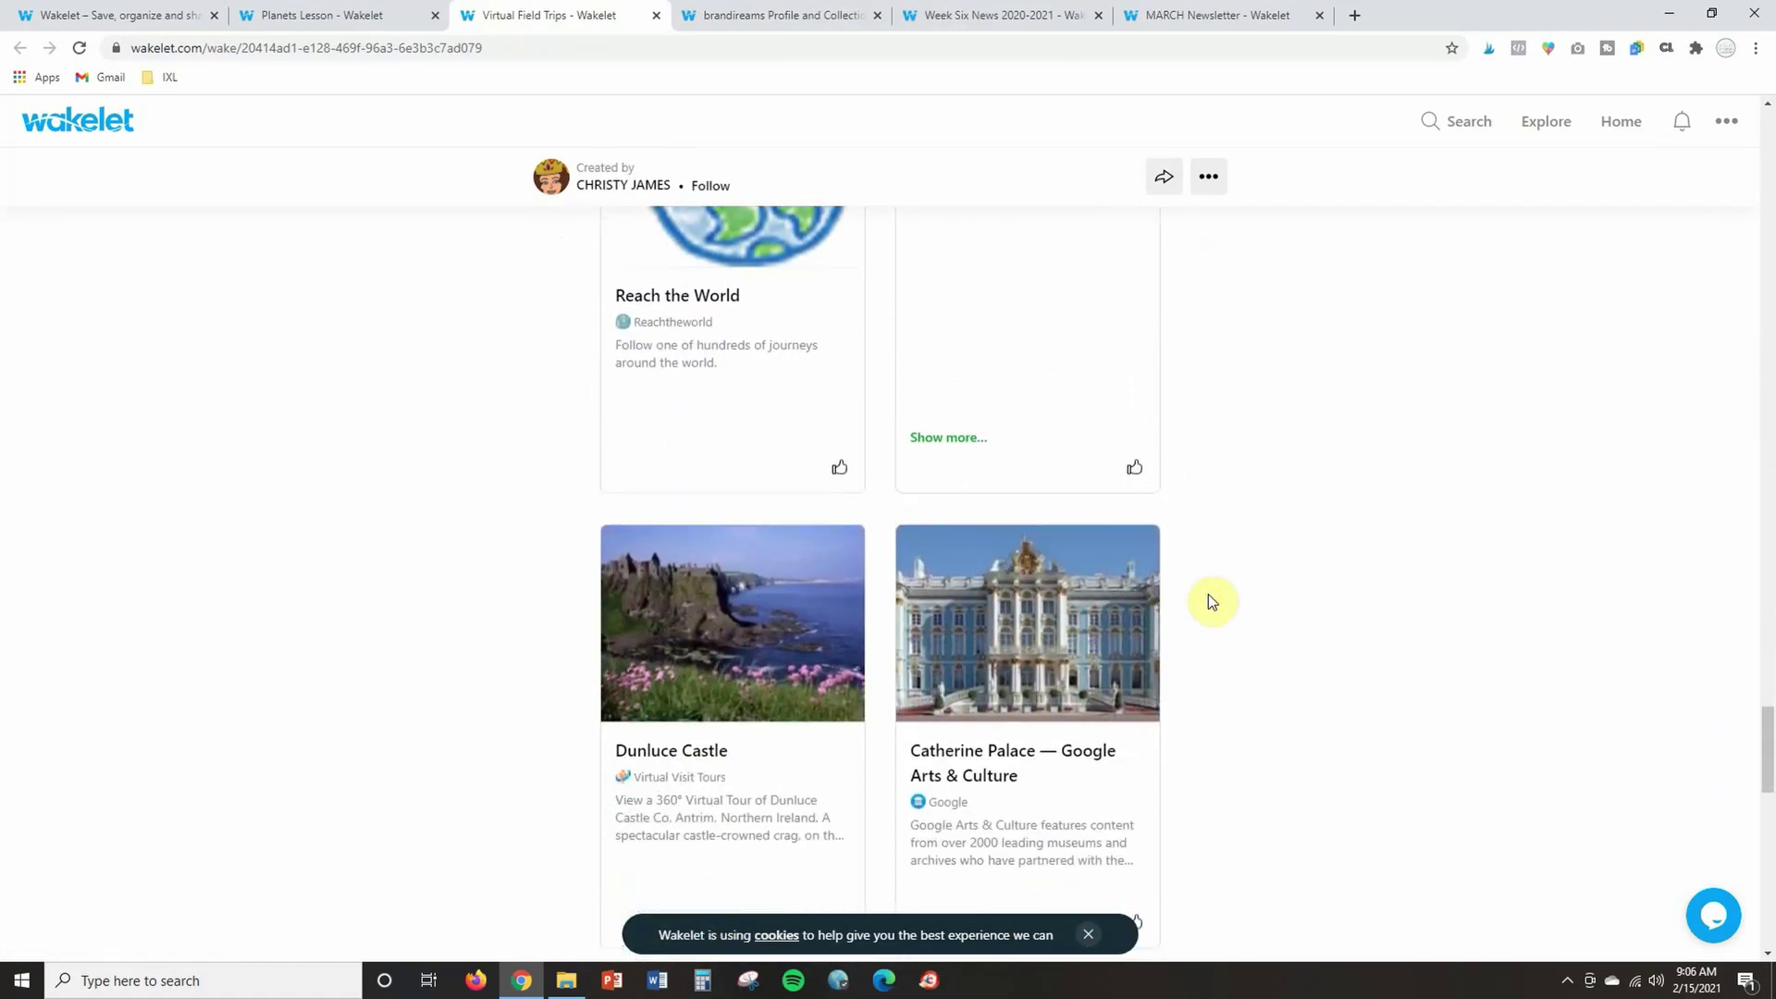
{"action": "scroll", "coordinate": [1277, 601], "scroll_direction": "down", "scroll_amount": 1}
{"action": "scroll", "coordinate": [1282, 605], "scroll_direction": "down", "scroll_amount": 3}
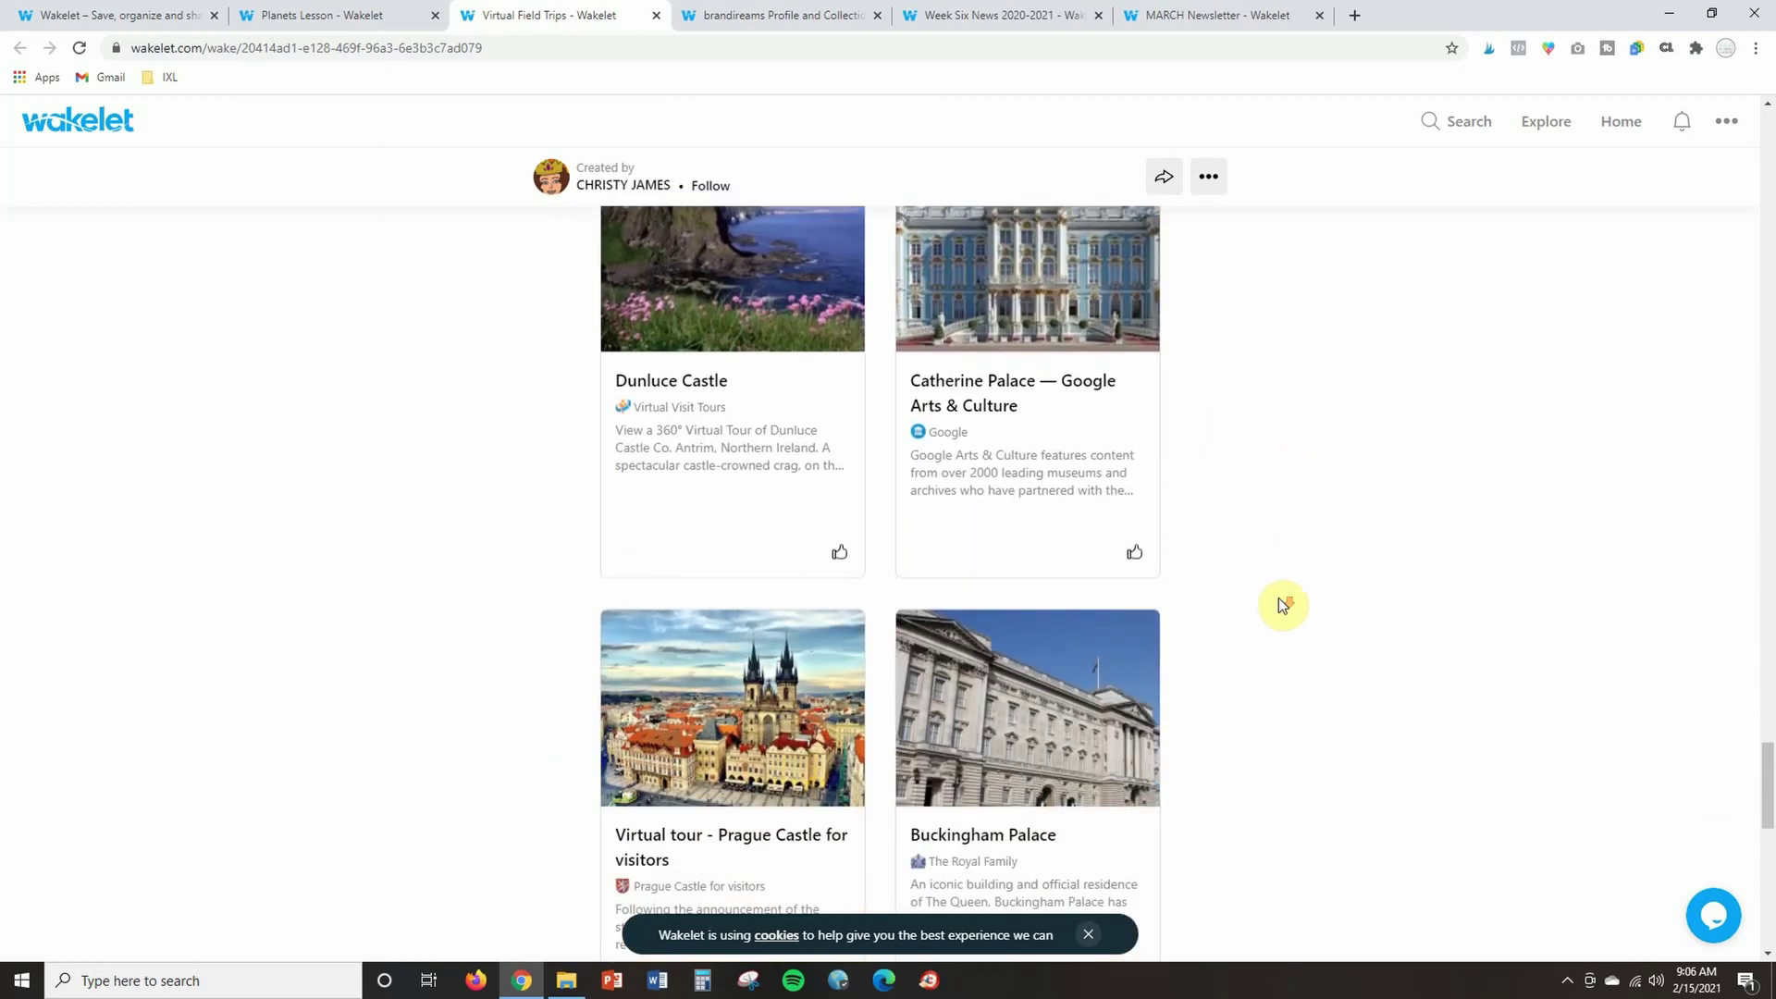
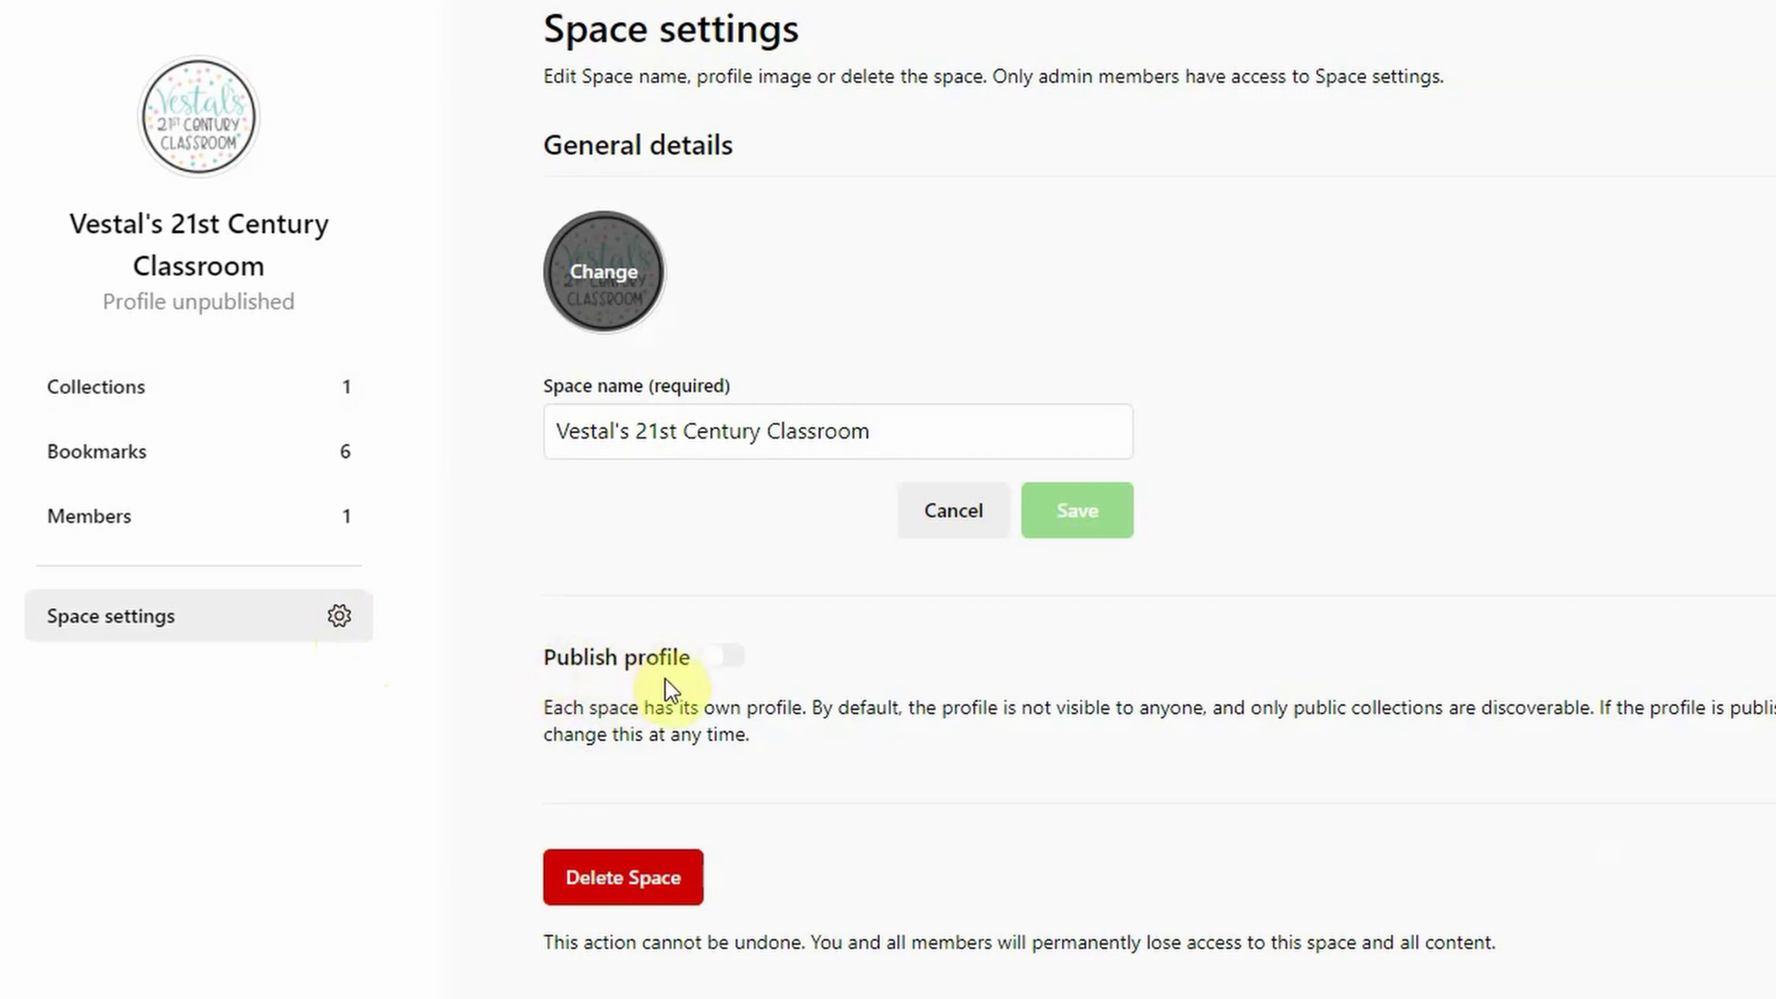
Publish and then unpublish the space profile, leaving it unpublished, and exit the space settings.
{"action": "left_click", "coordinate": [721, 662]}
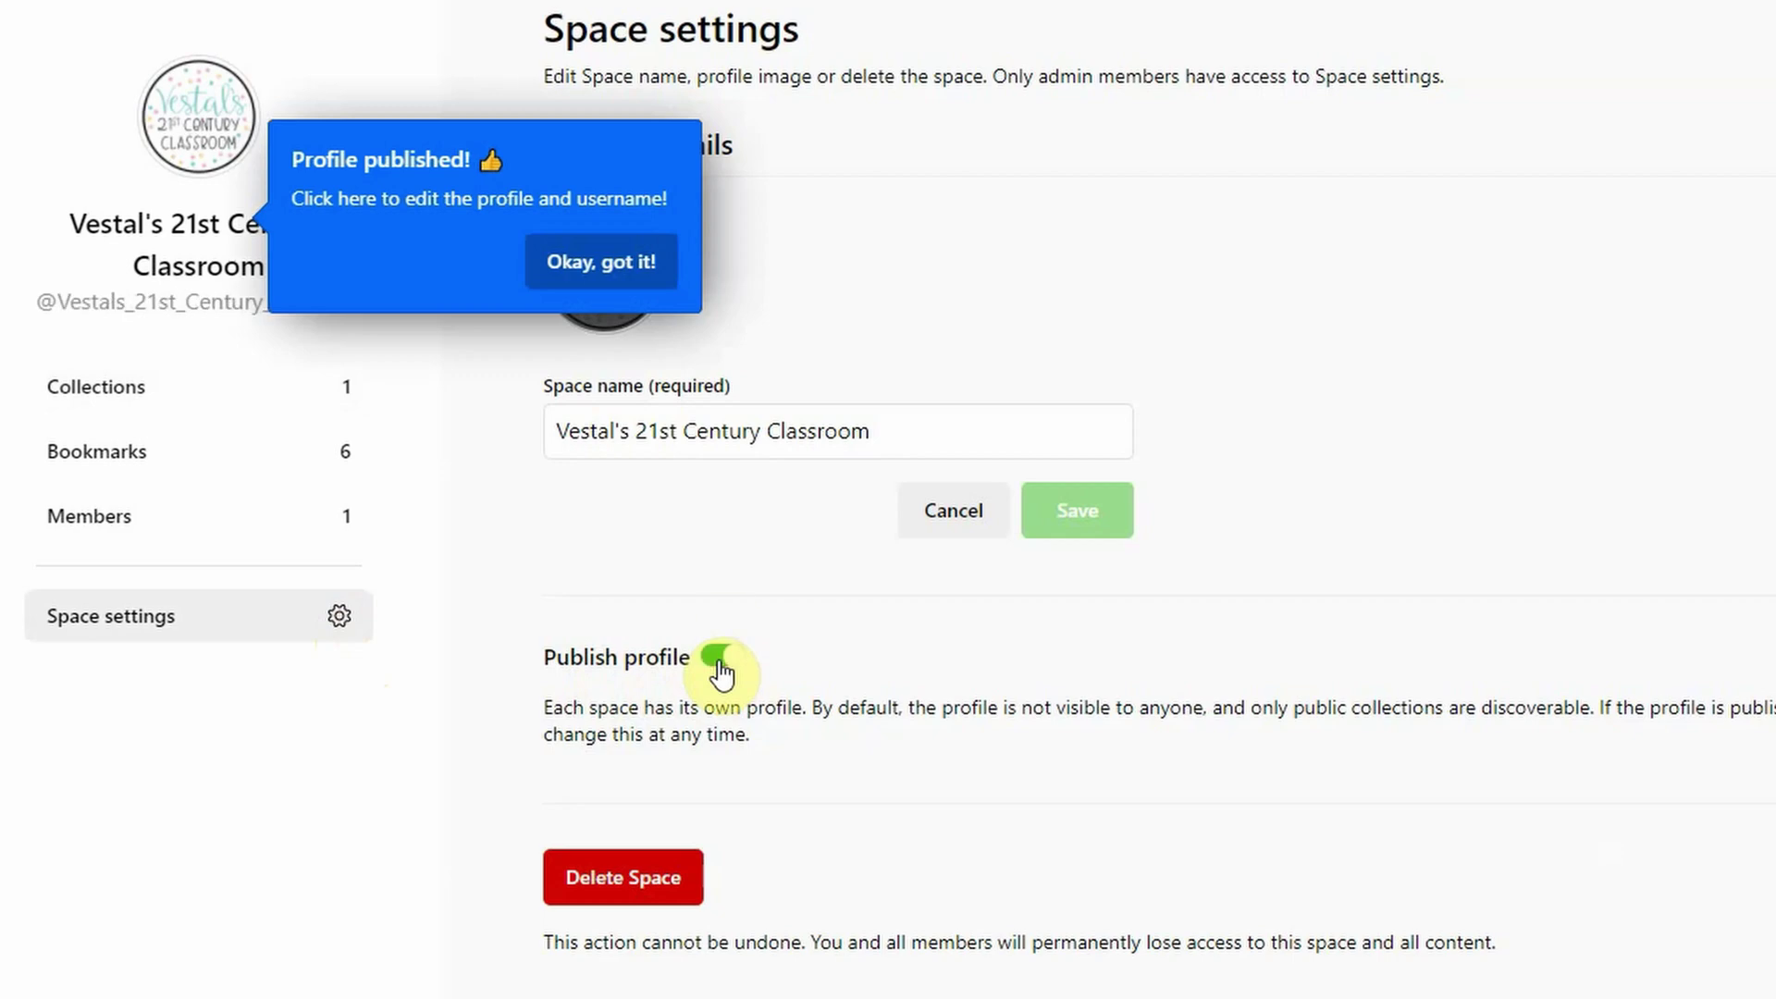
{"action": "left_click", "coordinate": [600, 261]}
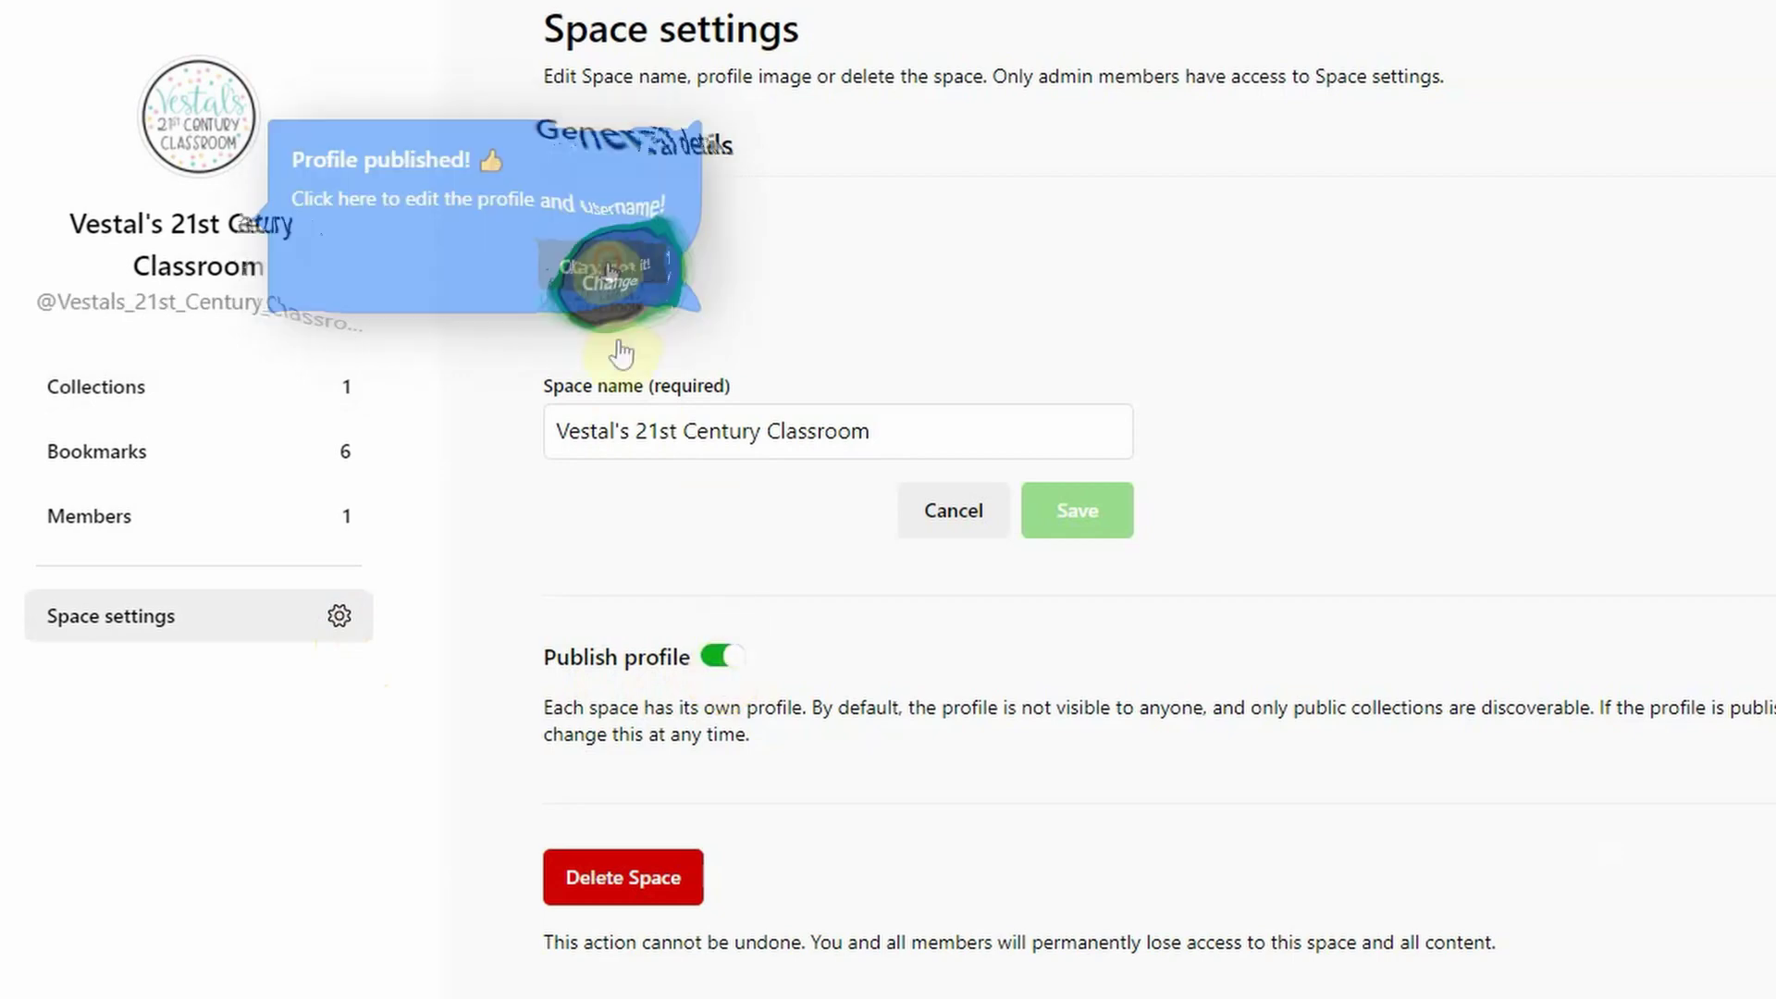
{"action": "left_click", "coordinate": [726, 658]}
{"action": "left_click", "coordinate": [1525, 644]}
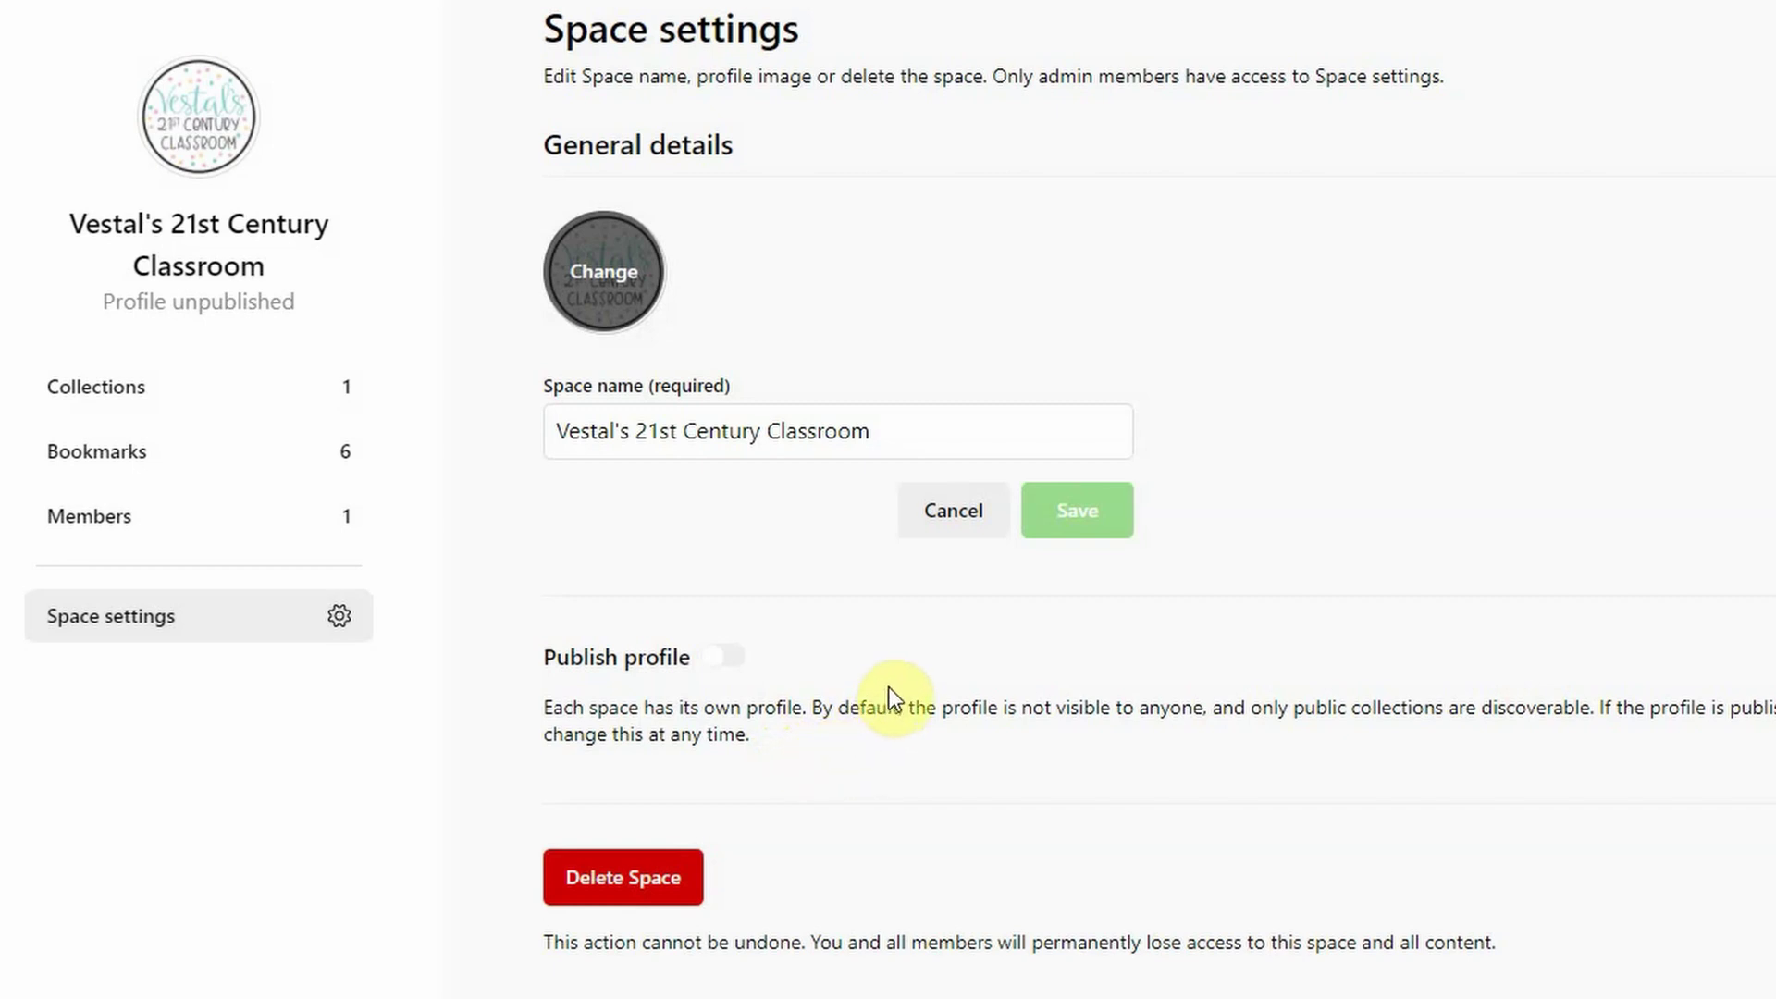
{"action": "left_click", "coordinate": [944, 535]}
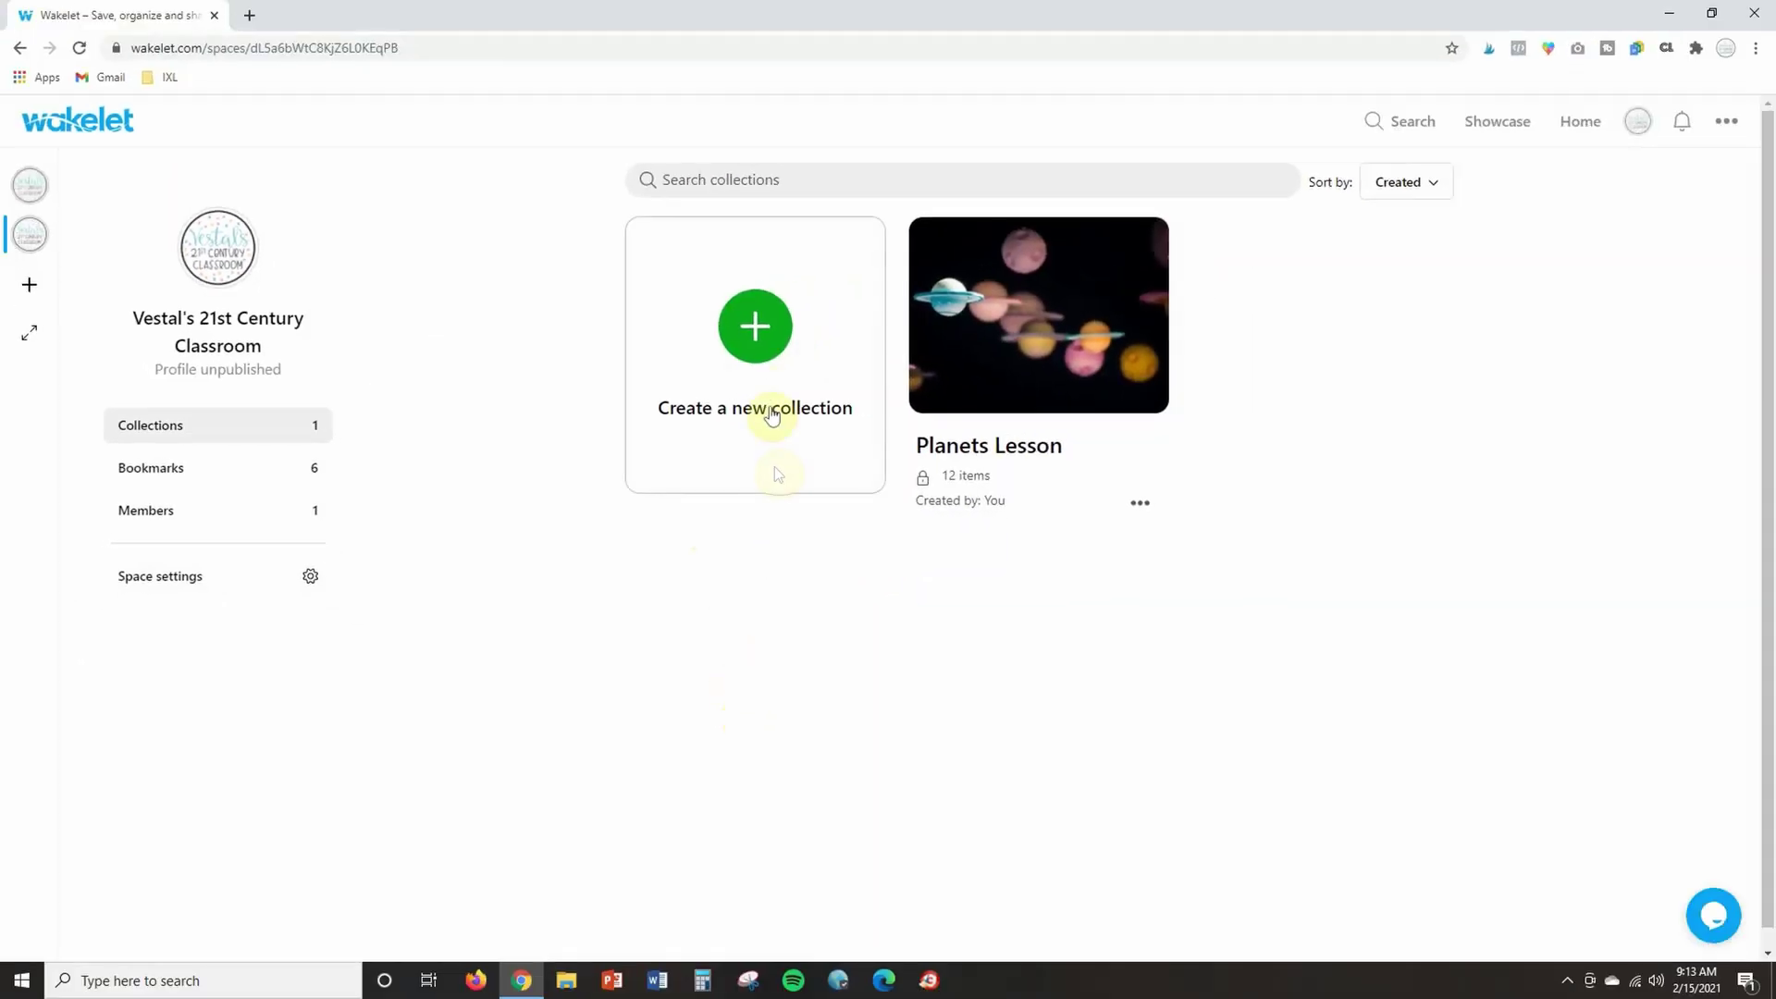
Start a new collection with the lion photo from the library as its cover image.
{"action": "left_click", "coordinate": [756, 350]}
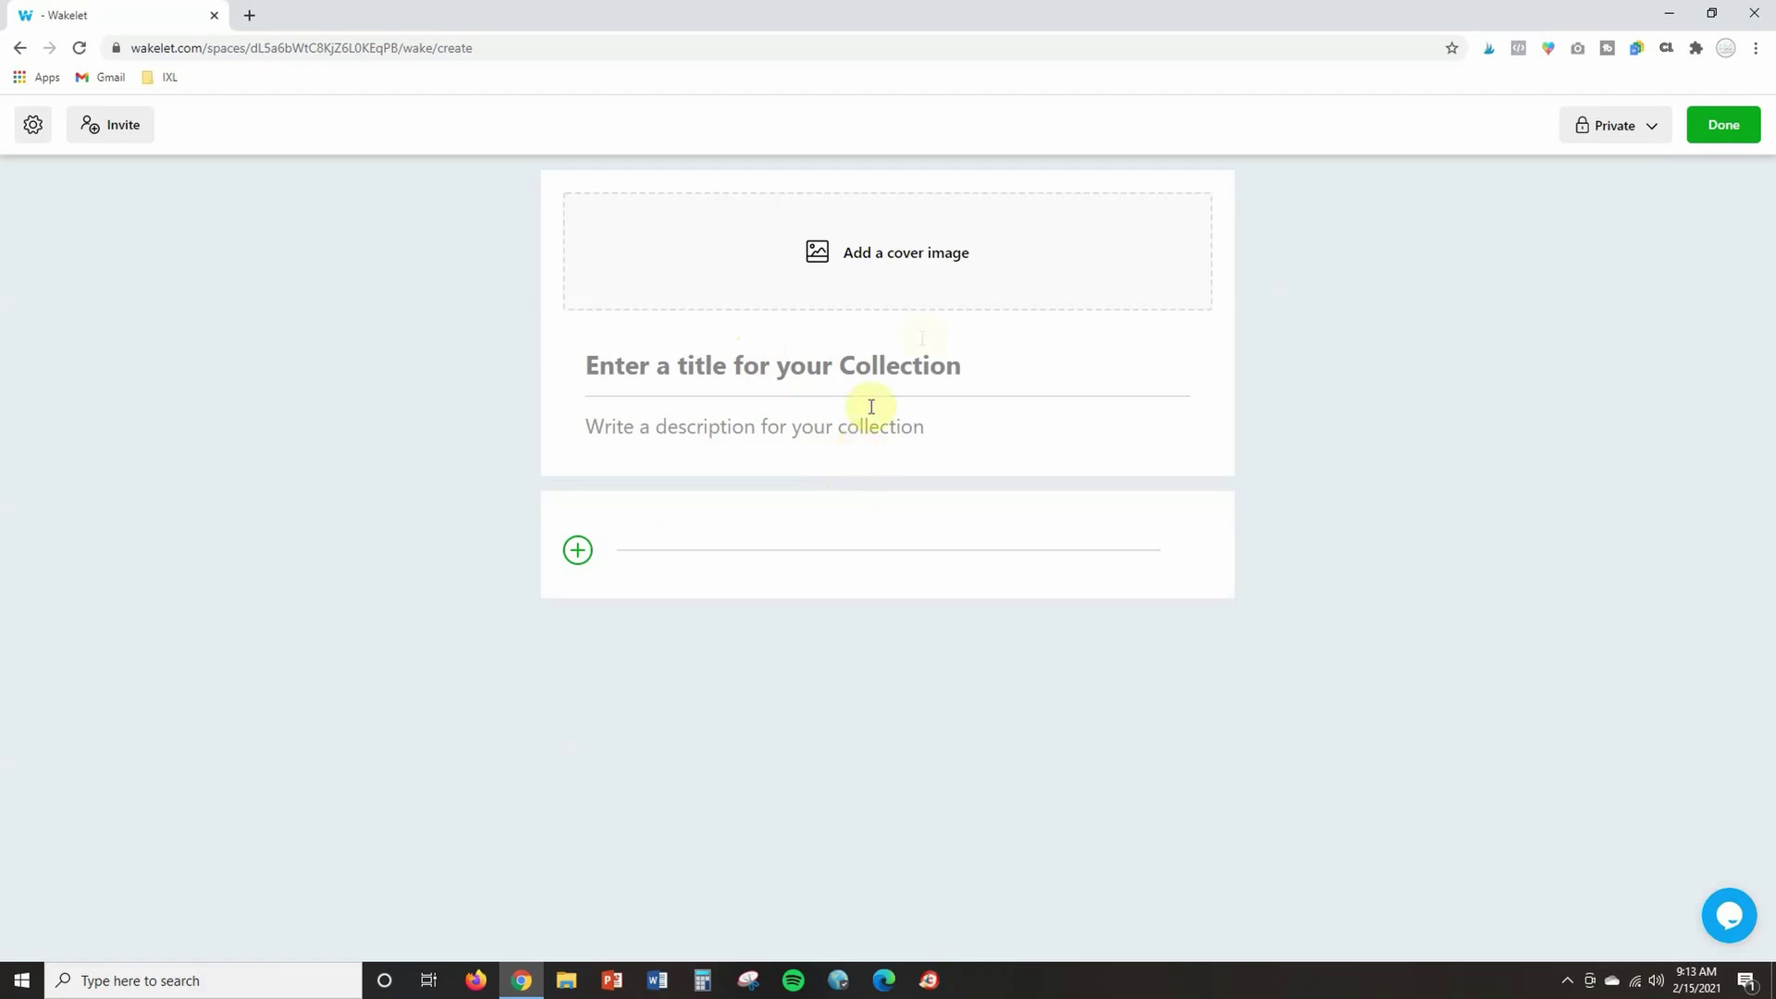
{"action": "left_click", "coordinate": [881, 275]}
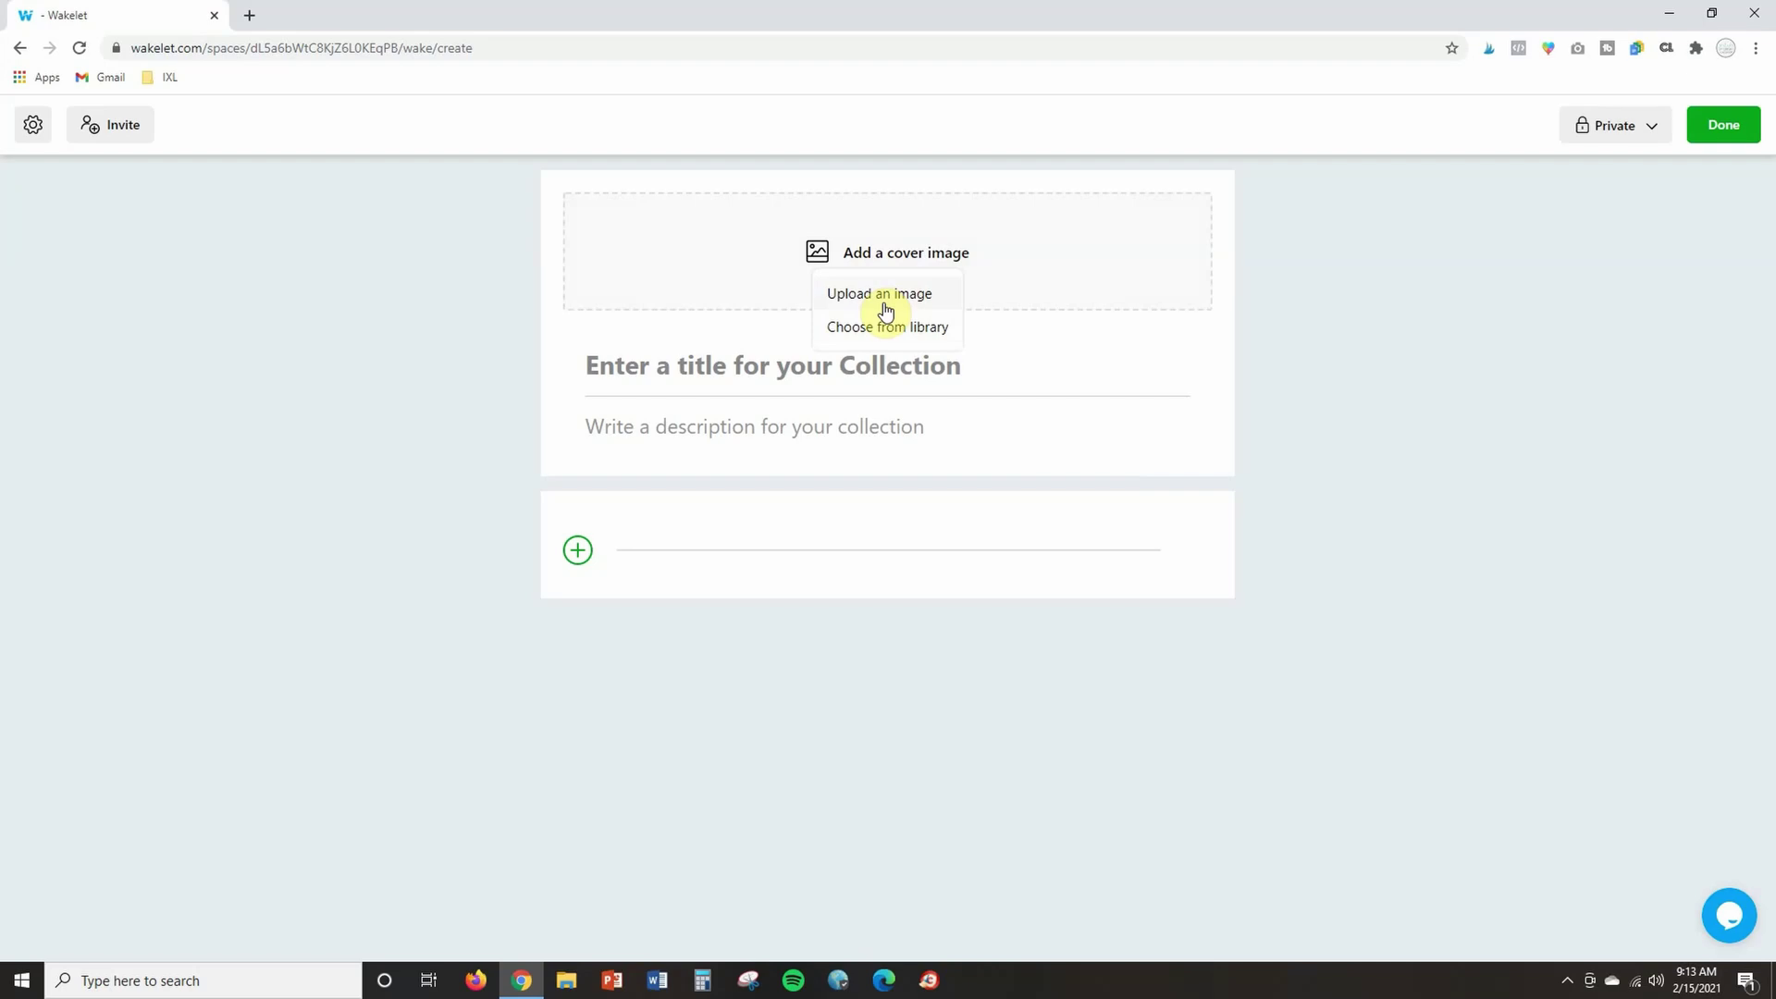
{"action": "left_click", "coordinate": [882, 329]}
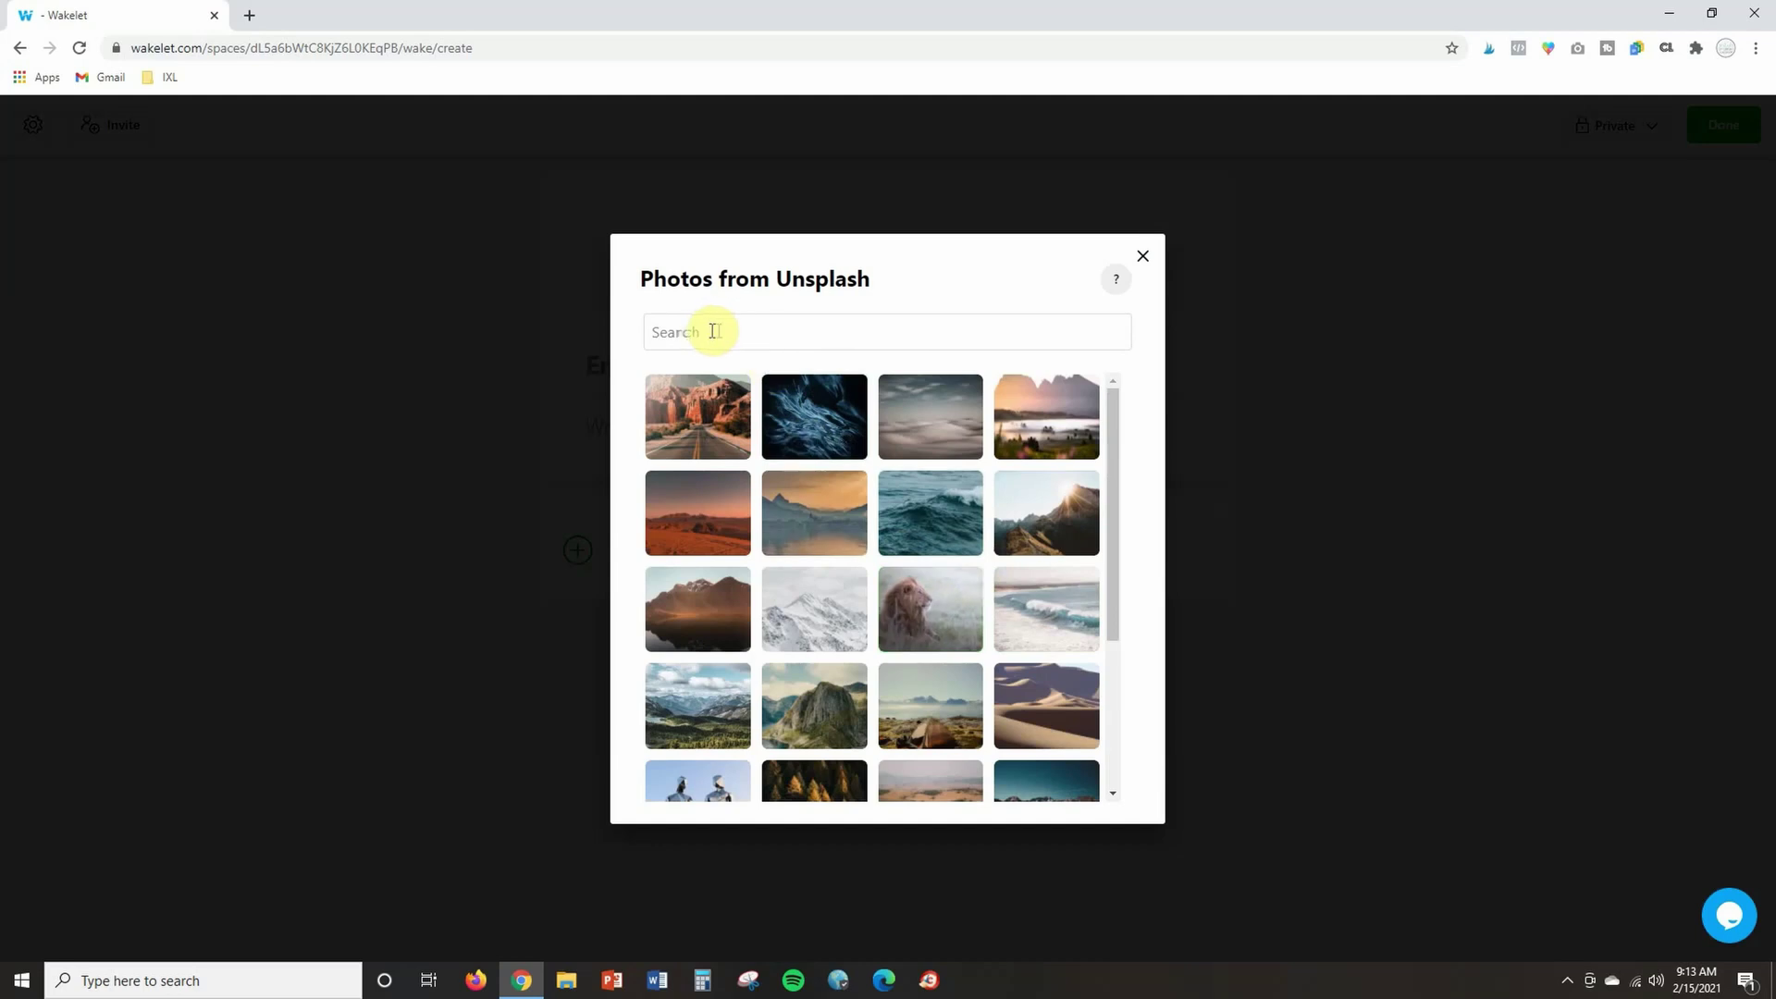
{"action": "left_click", "coordinate": [923, 598]}
Set the lion cover image to Half Cover Image.
{"action": "left_click", "coordinate": [1027, 647]}
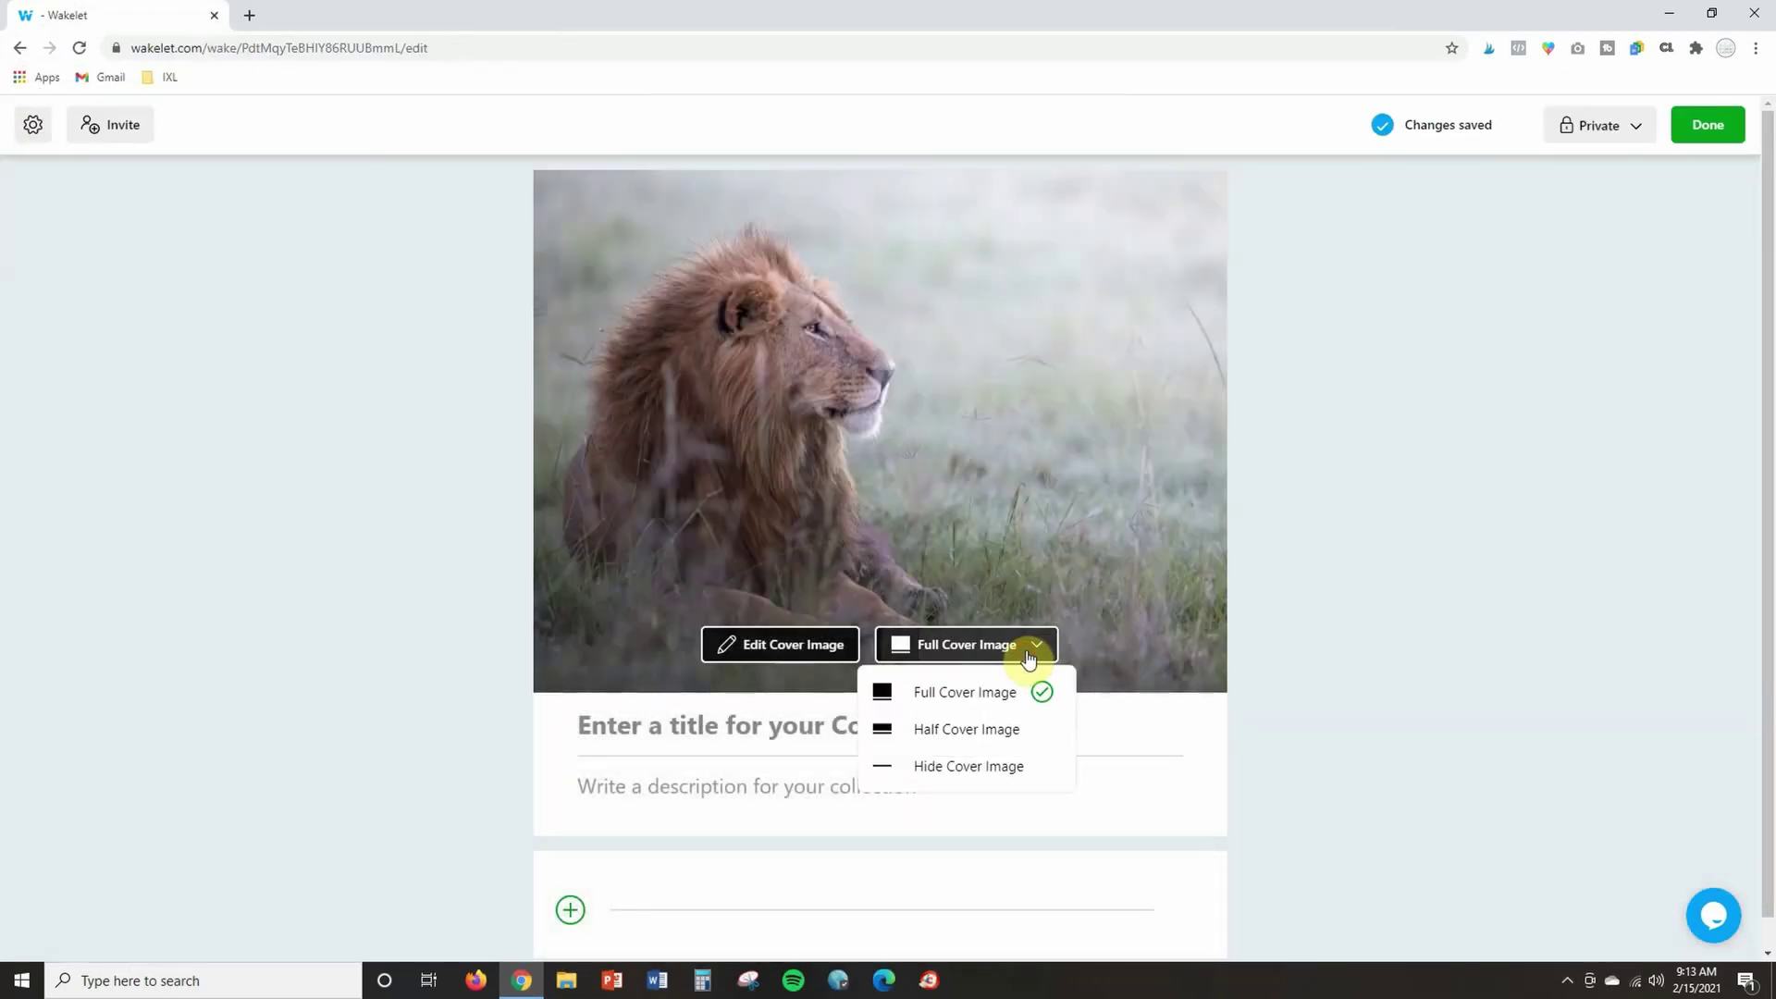
{"action": "left_click", "coordinate": [992, 731]}
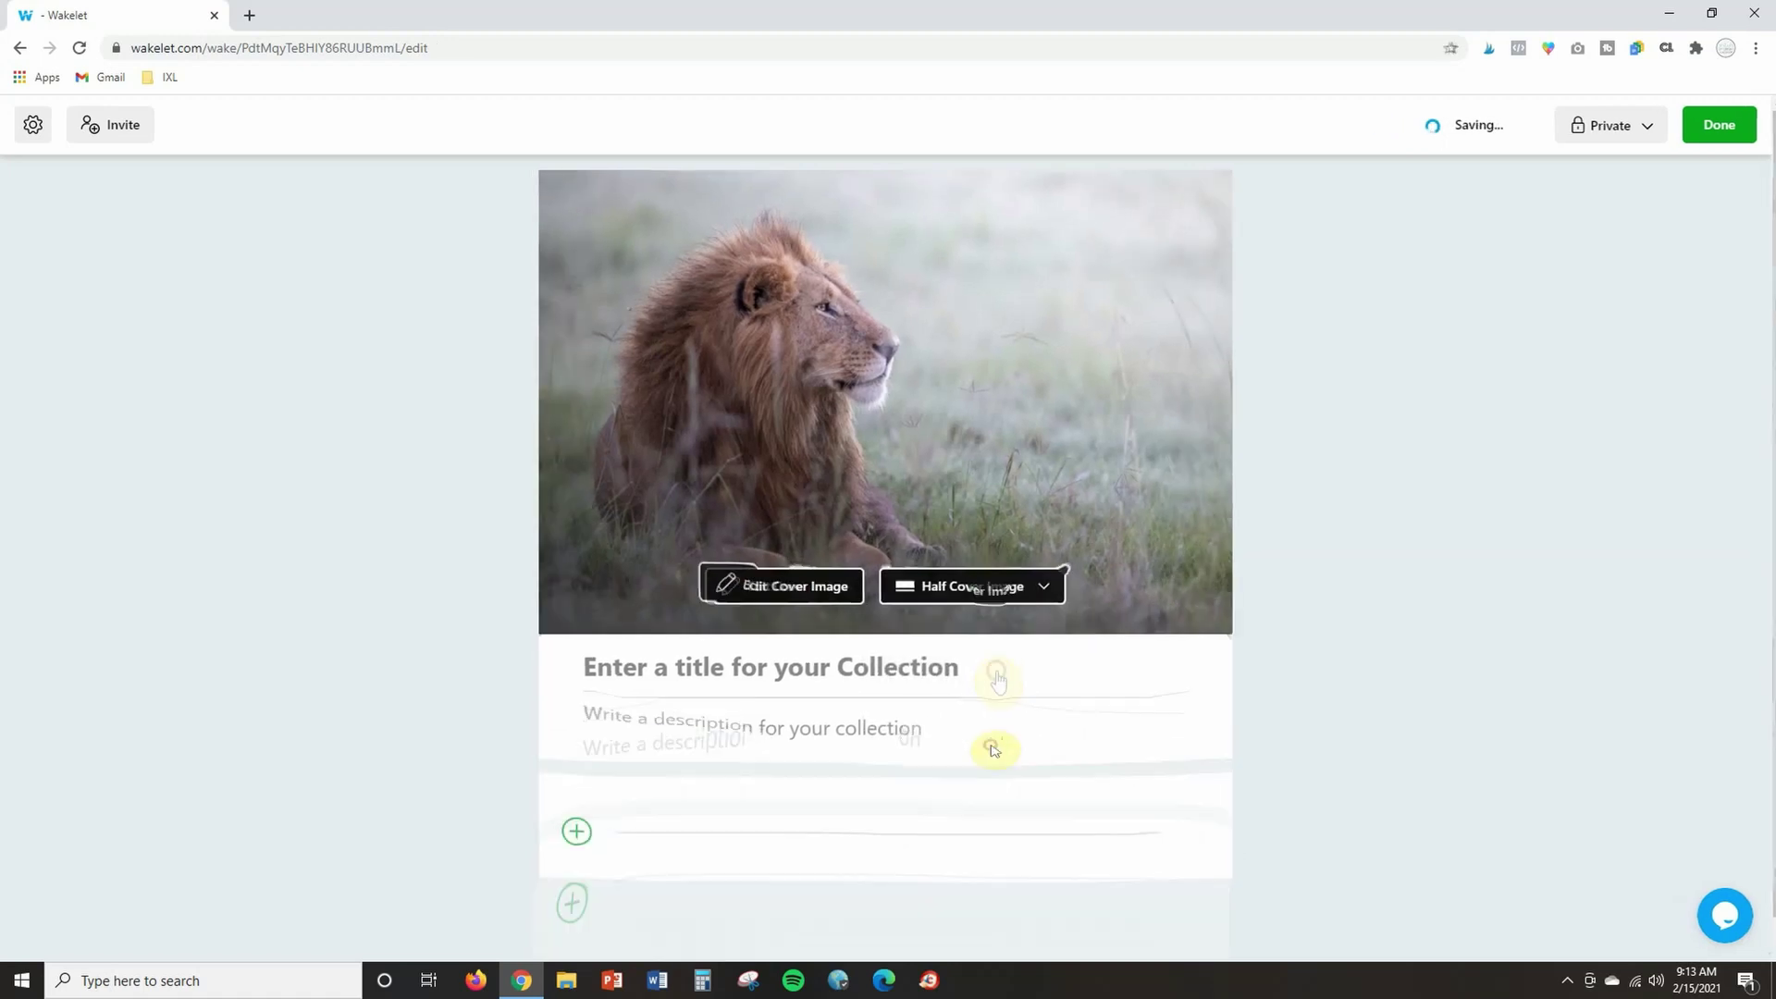
{"action": "left_click", "coordinate": [1009, 474]}
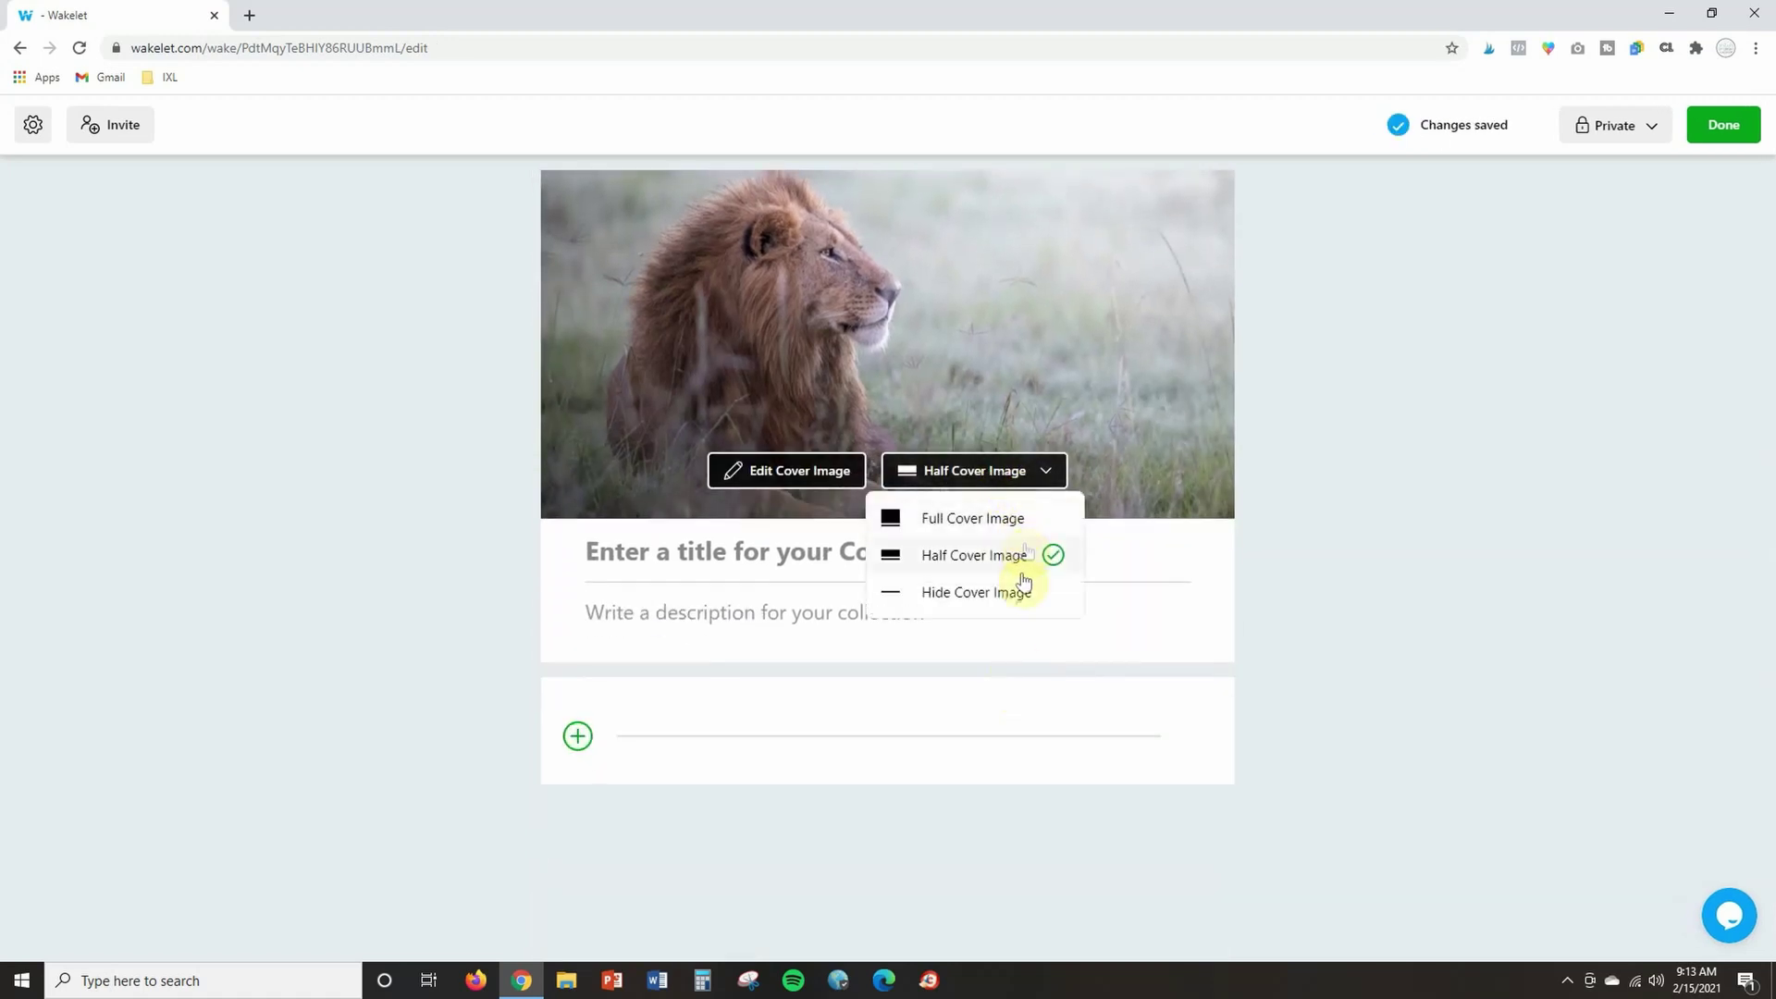
{"action": "left_click", "coordinate": [1017, 597]}
{"action": "left_click", "coordinate": [975, 198]}
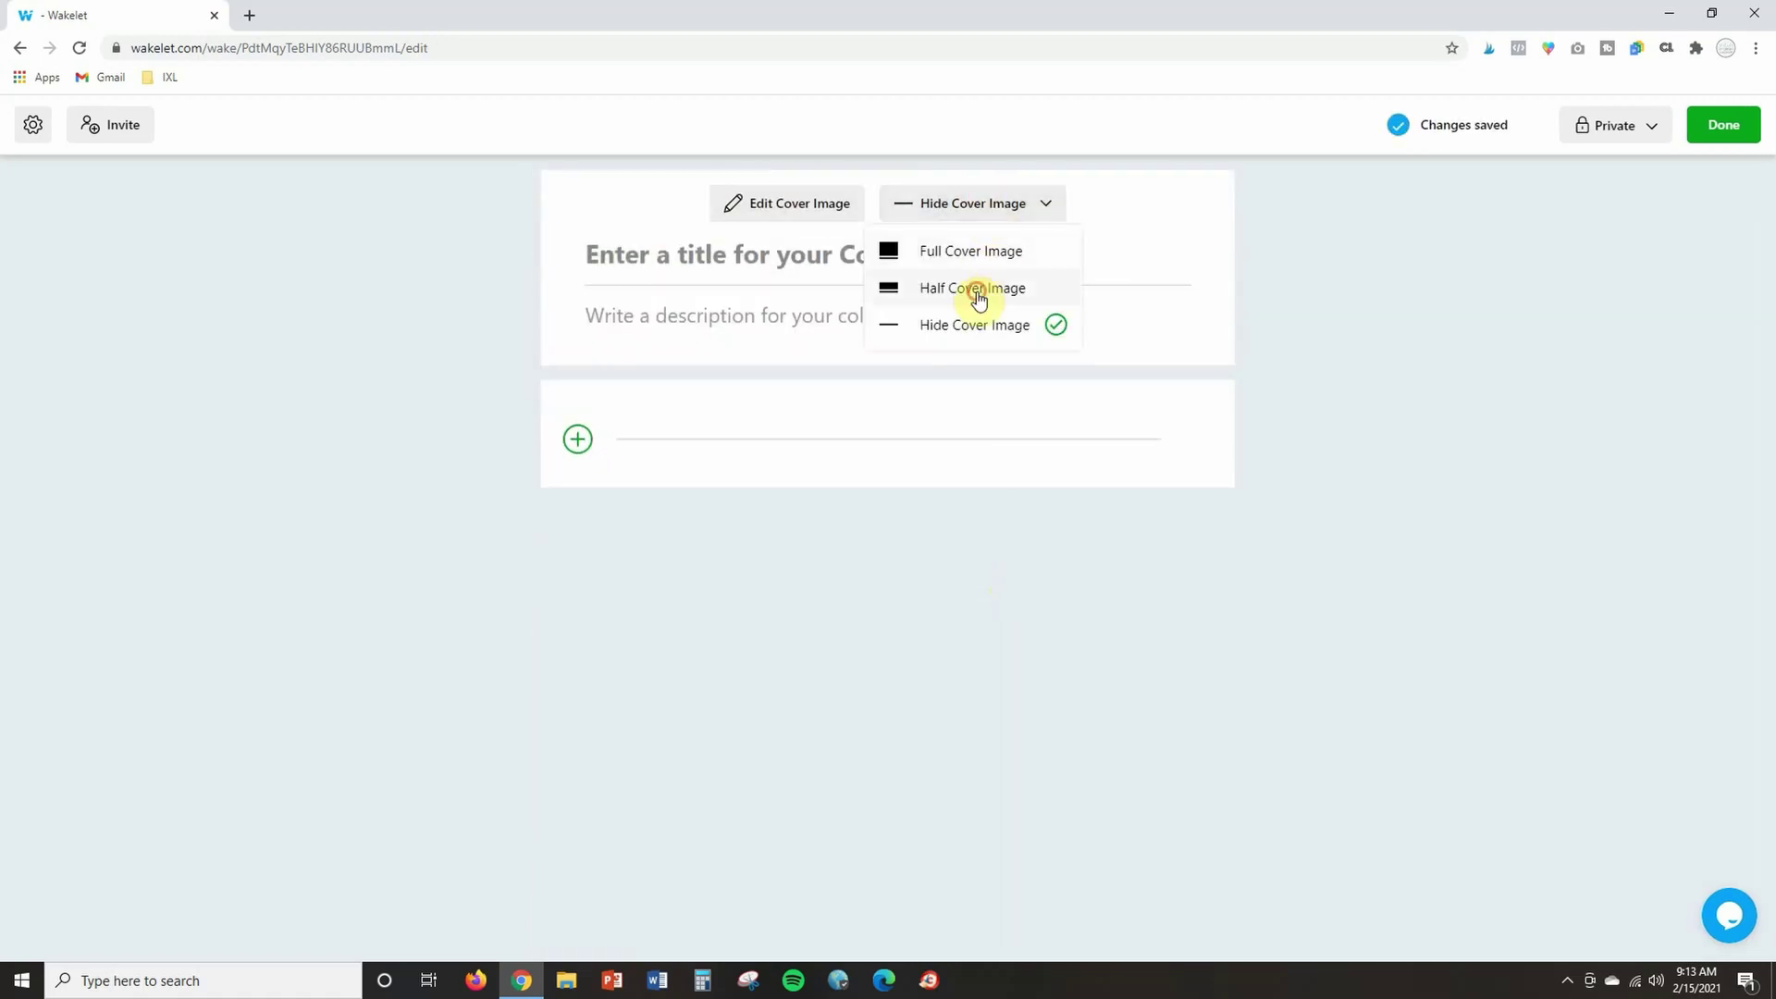
{"action": "left_click", "coordinate": [973, 289]}
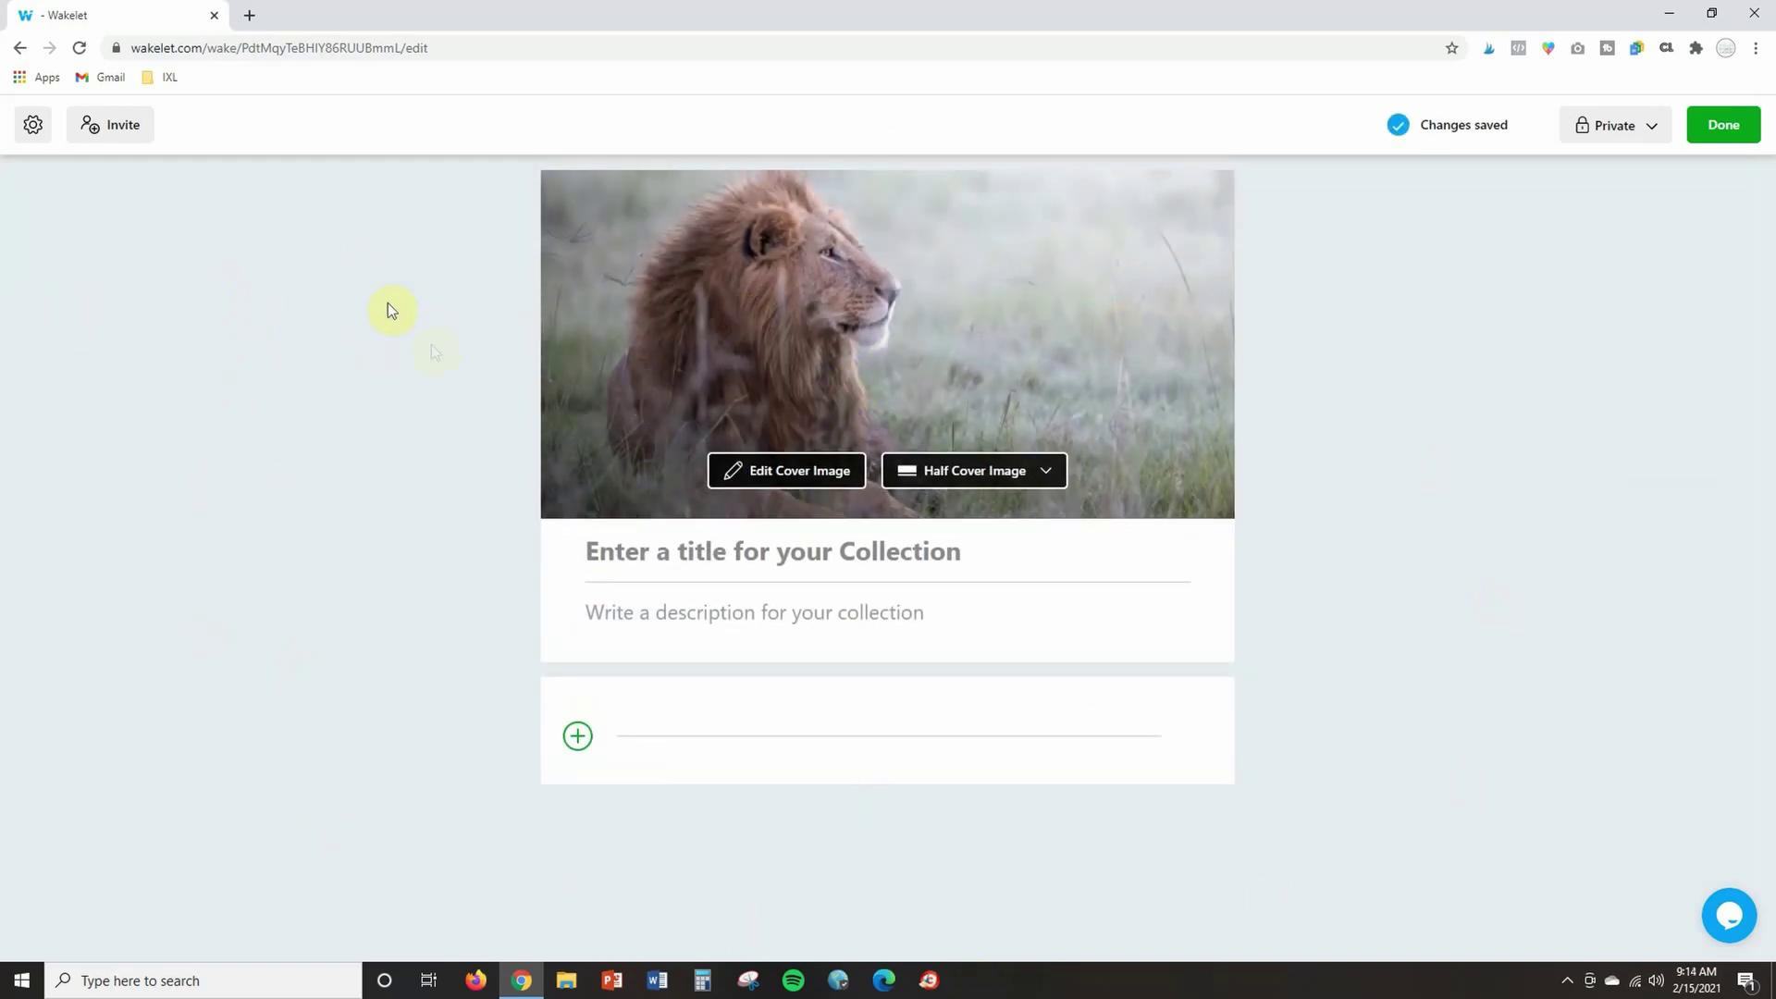
{"action": "left_click", "coordinate": [34, 128]}
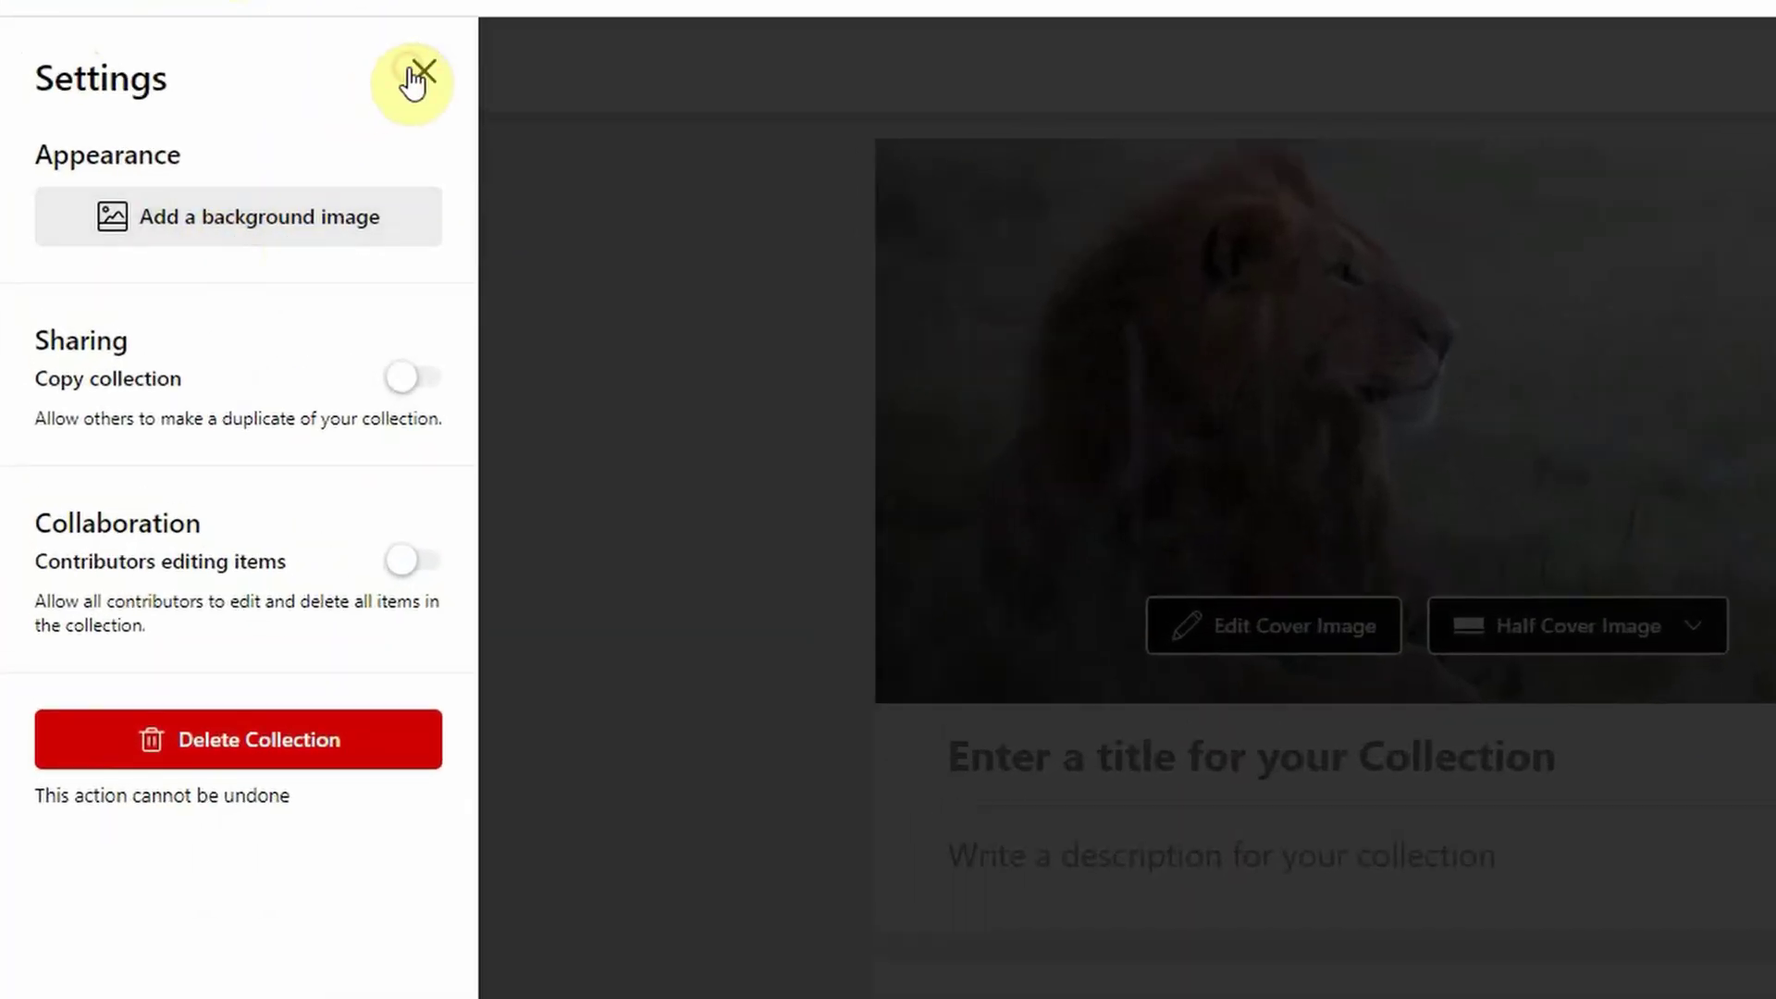
Set the collection's page background to the tall-trees photo found by searching 'trees'.
{"action": "left_click", "coordinate": [262, 127]}
{"action": "left_click", "coordinate": [41, 83]}
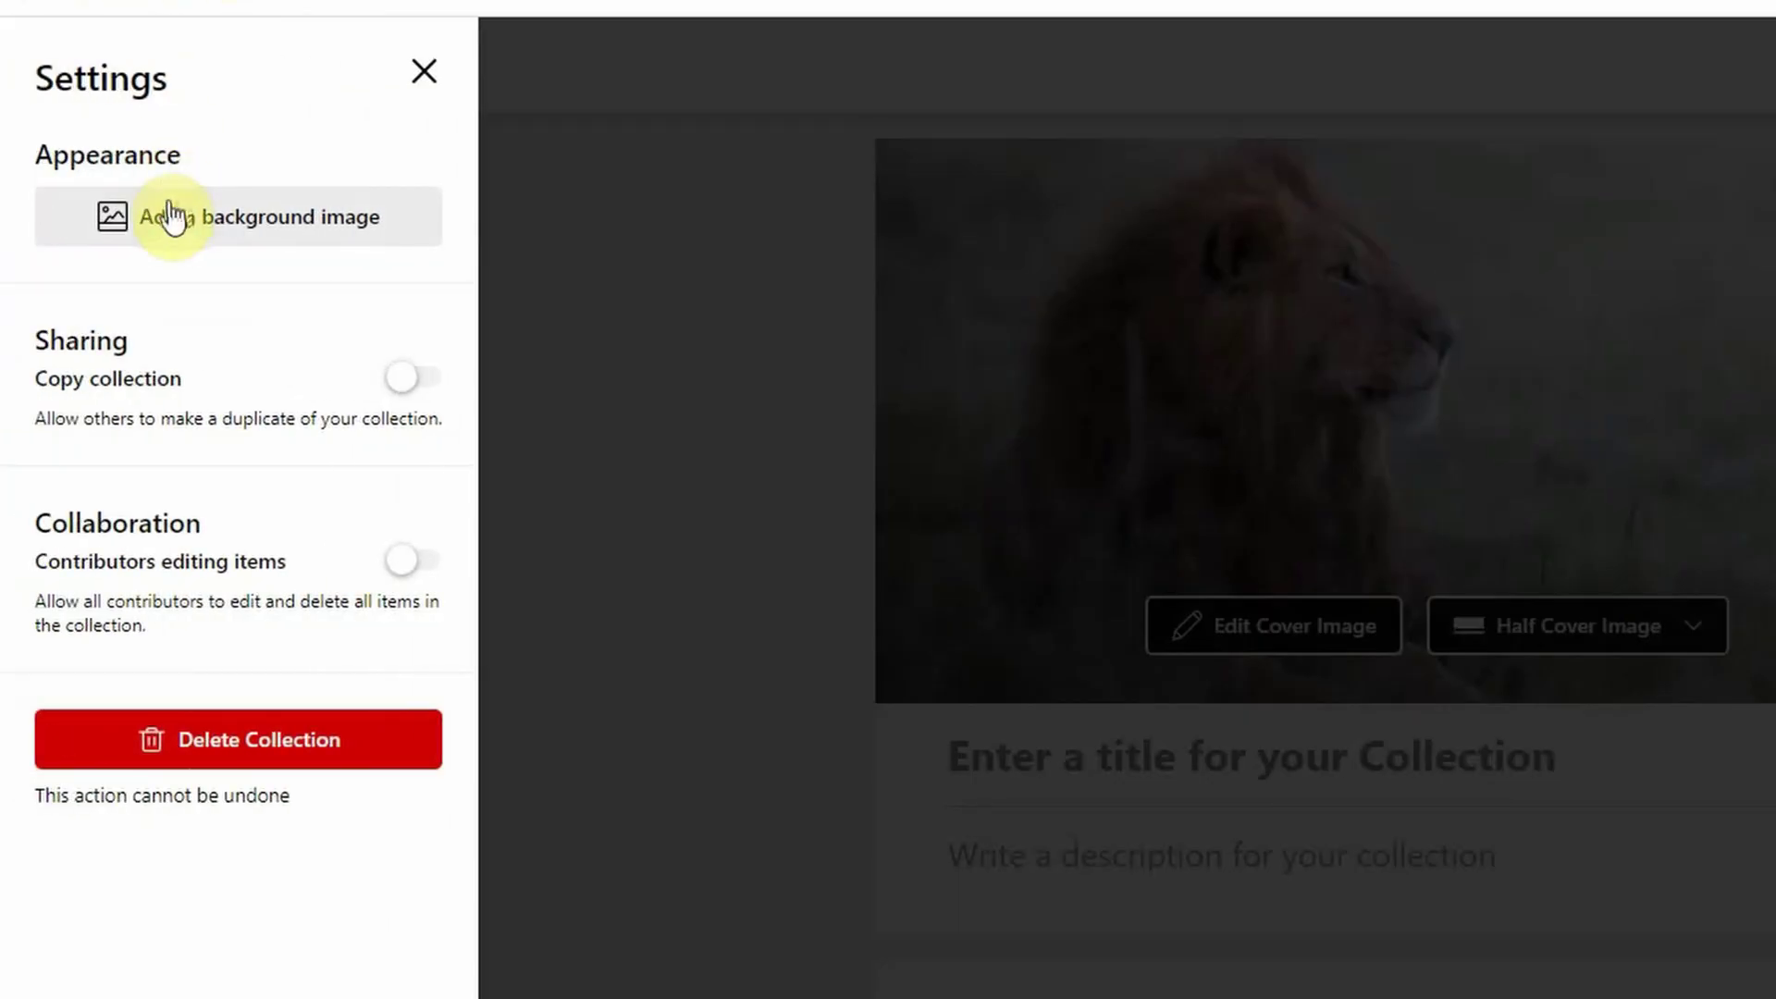
{"action": "left_click", "coordinate": [170, 220]}
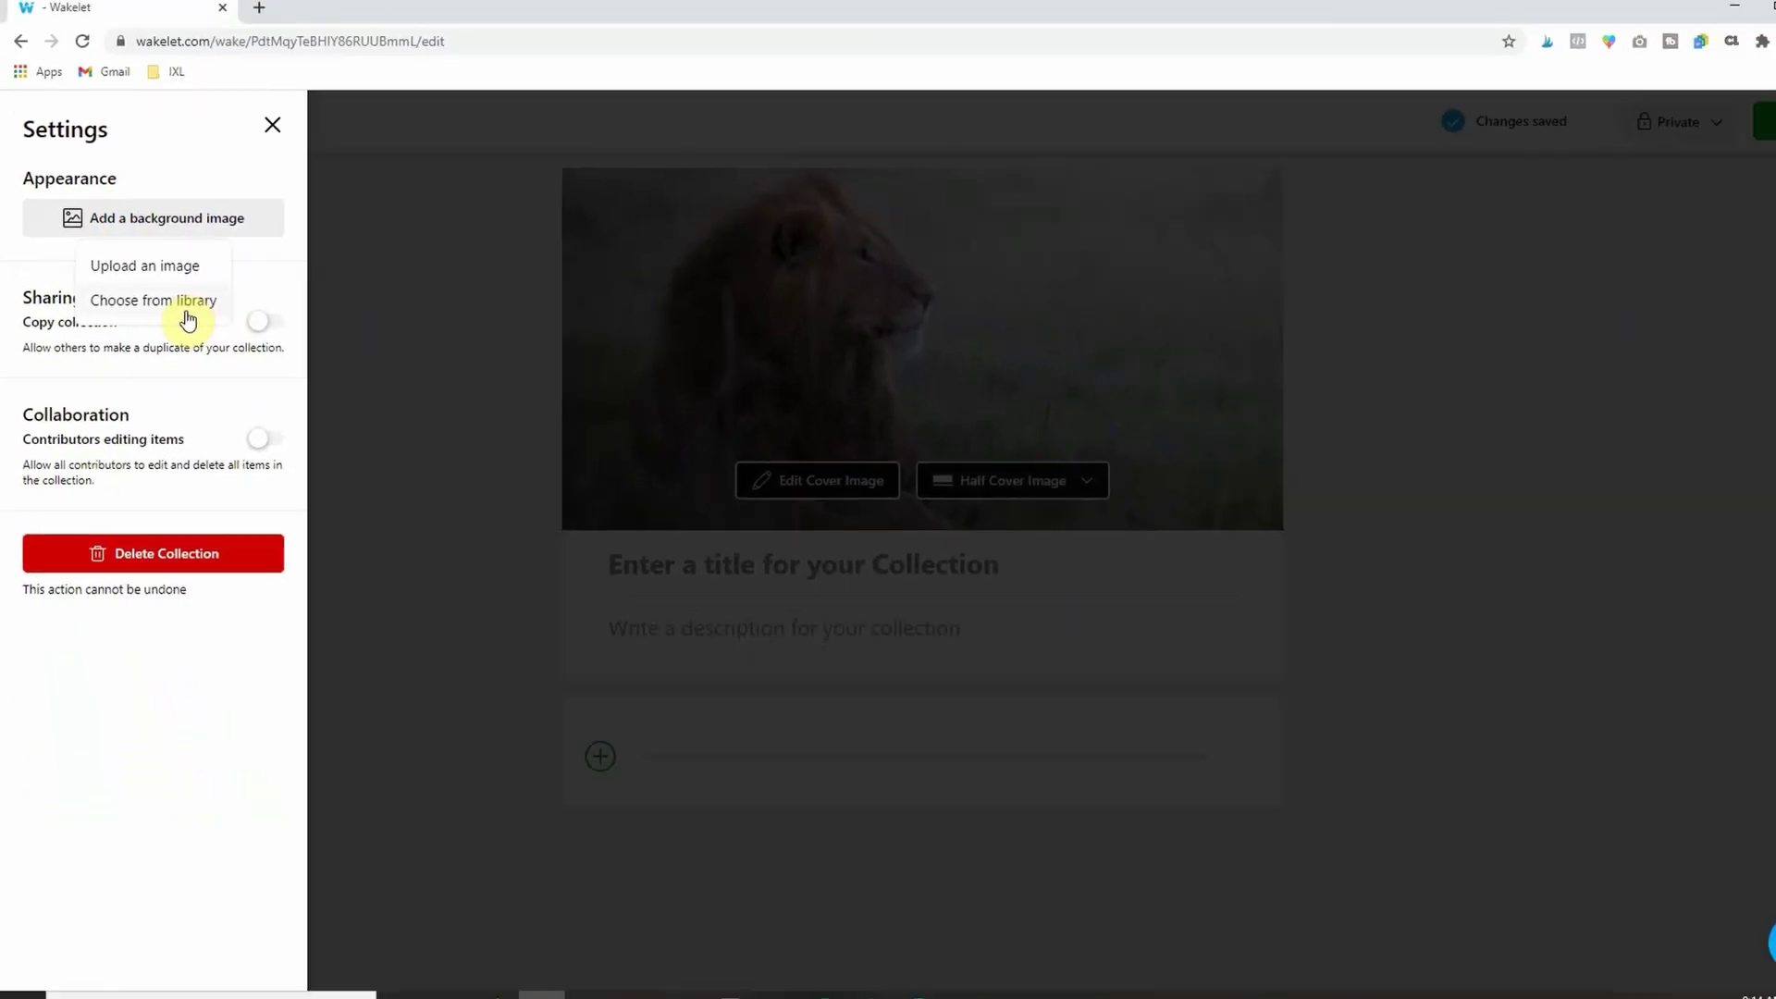
{"action": "left_click", "coordinate": [186, 312]}
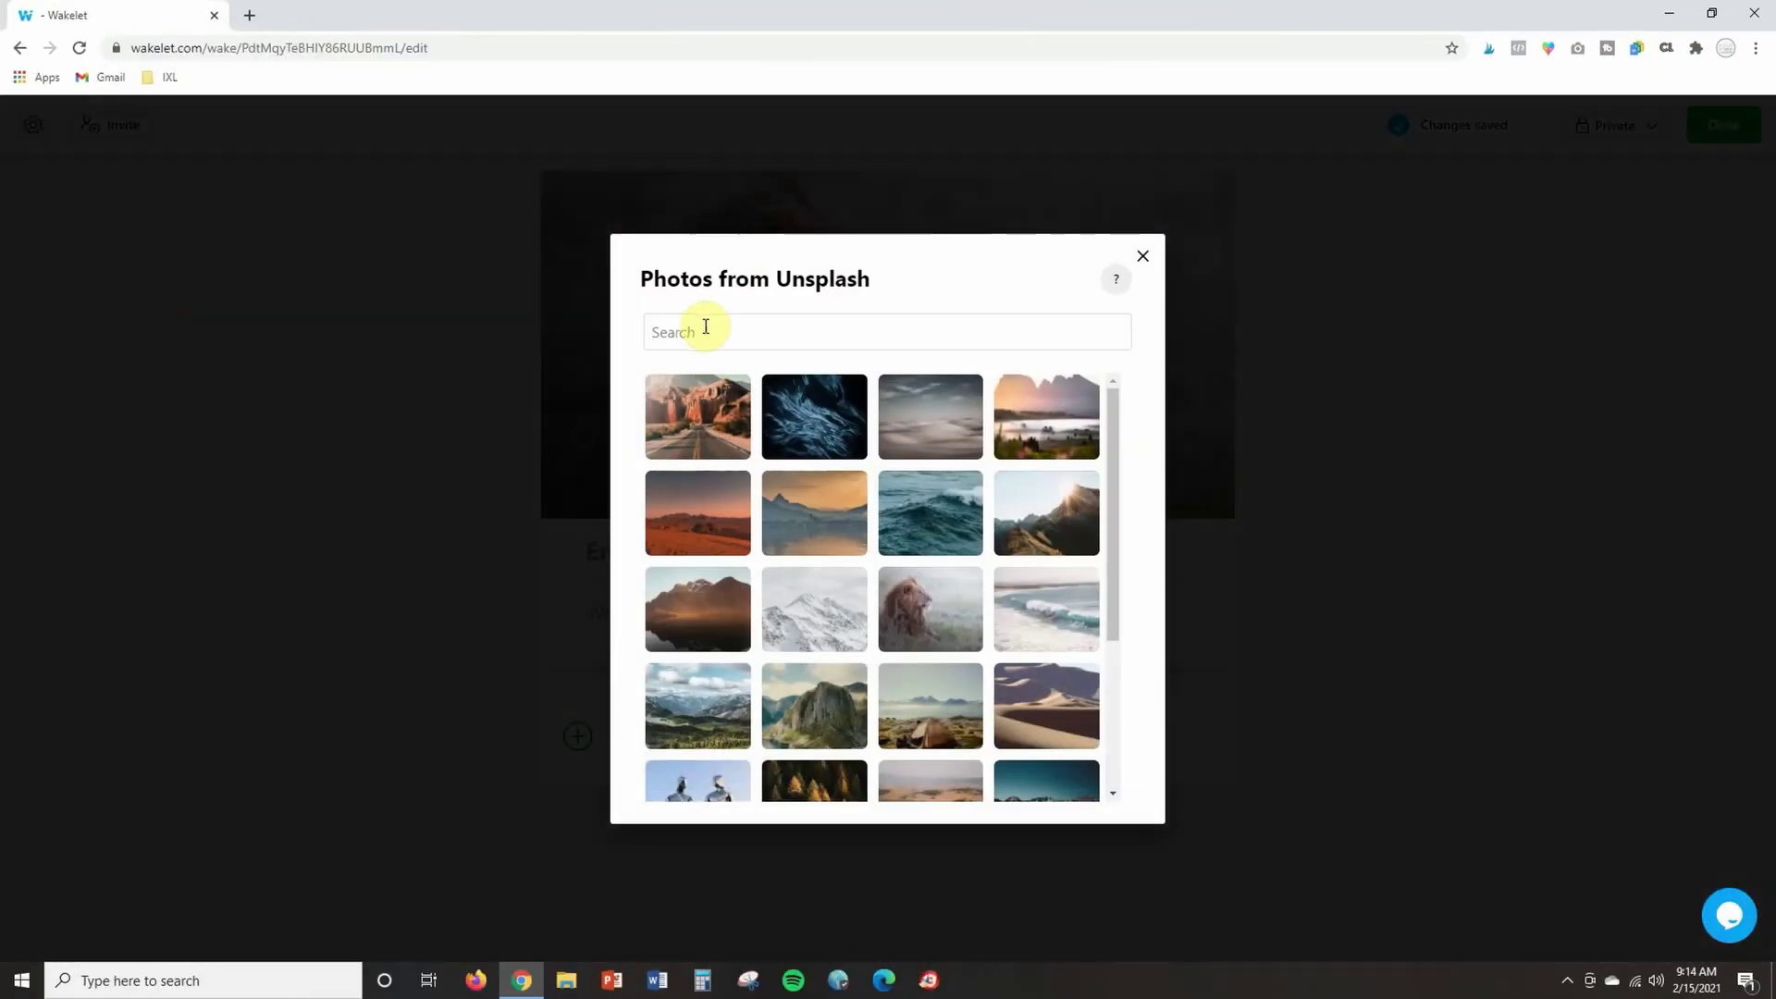
{"action": "type", "text": "trees"}
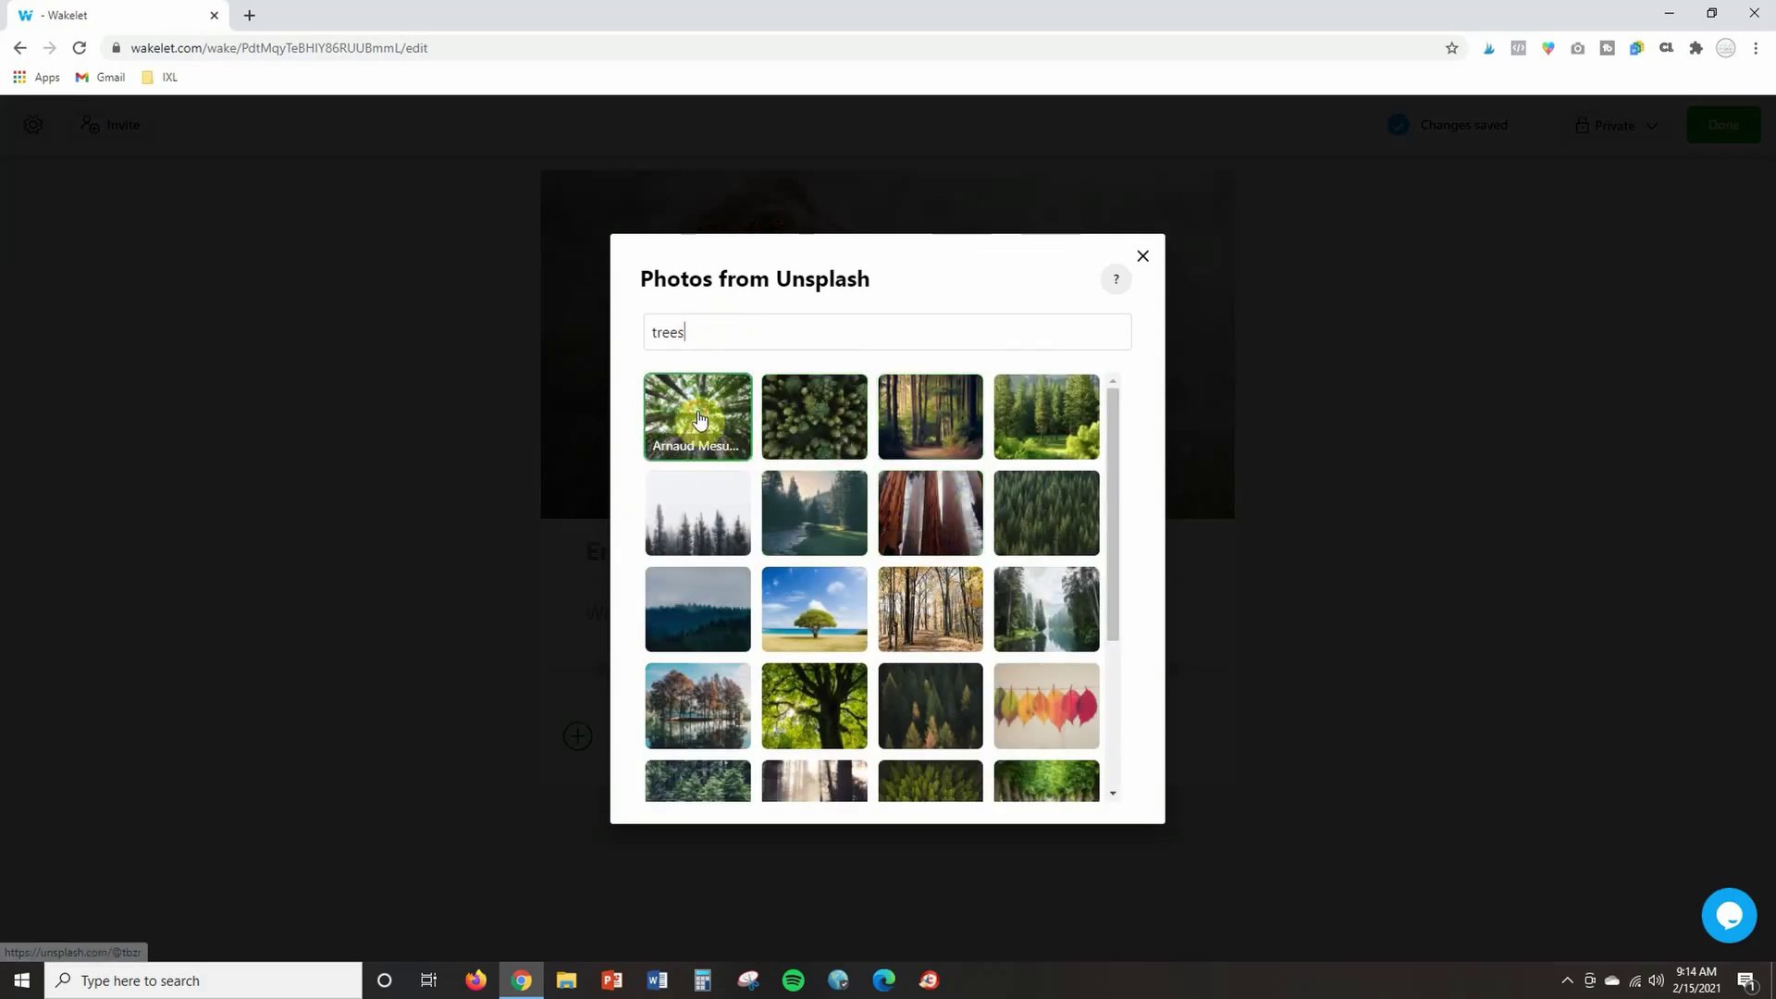
{"action": "left_click", "coordinate": [902, 463]}
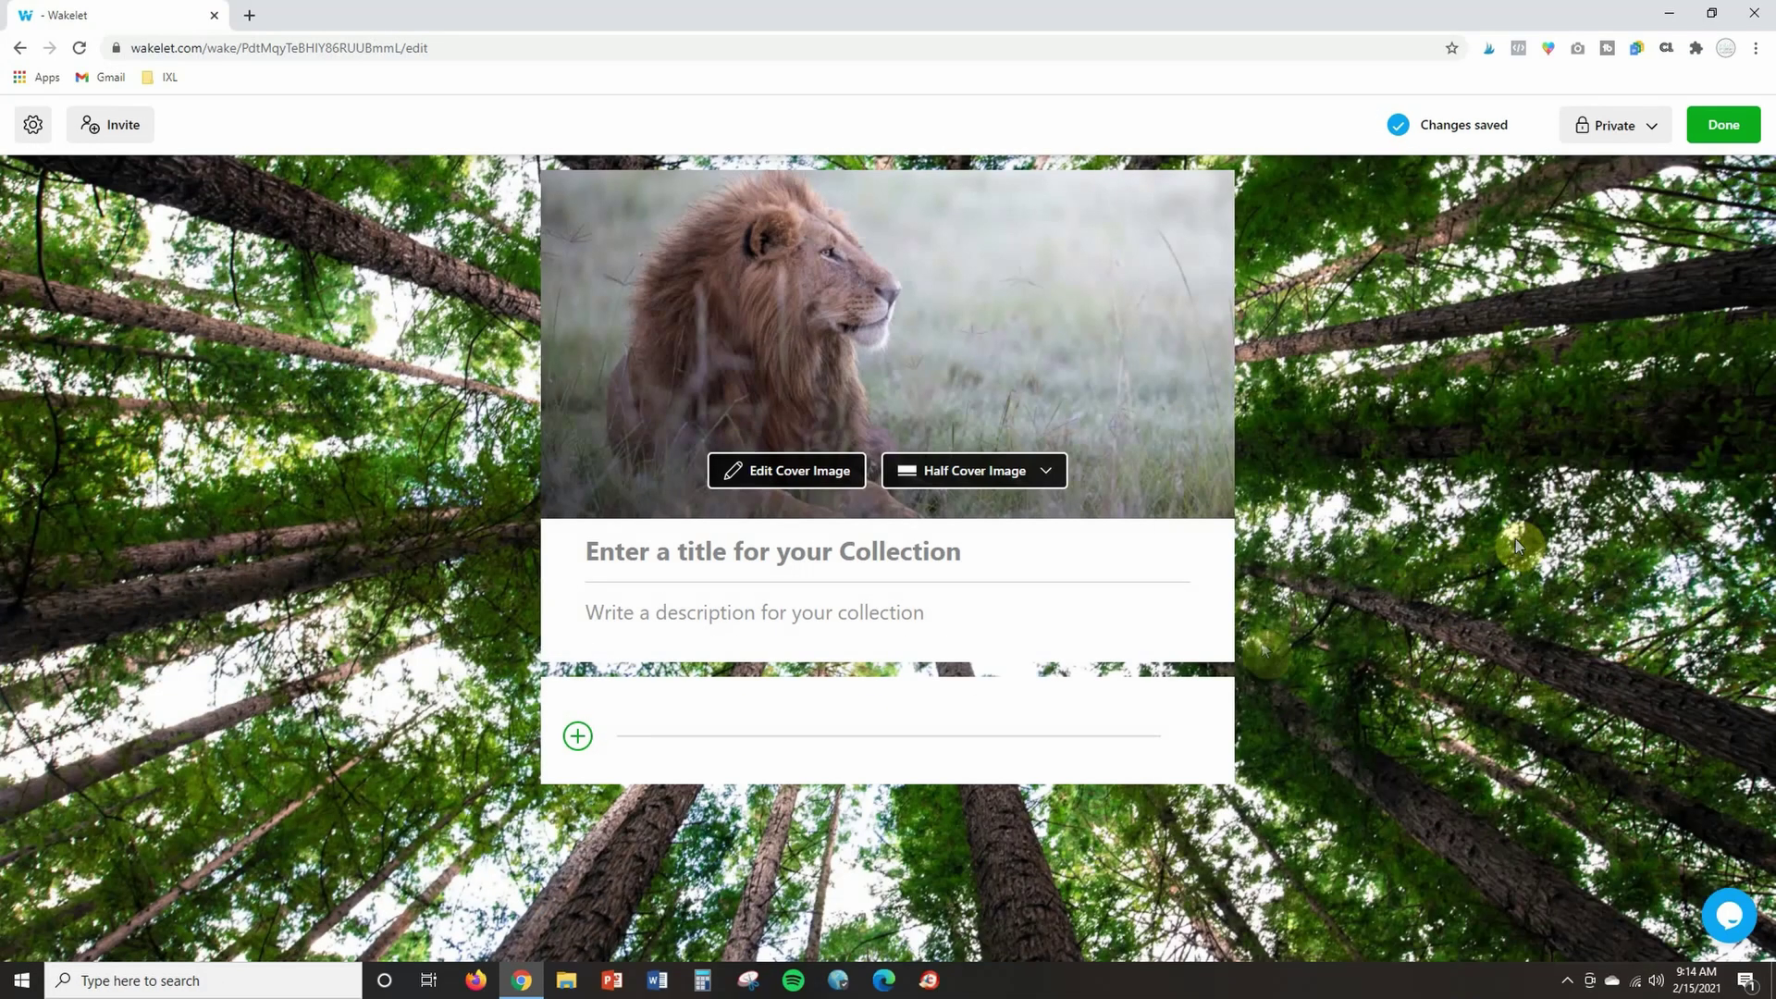
{"action": "left_click", "coordinate": [781, 549]}
Title the collection 'Ecosystems Lesson' with the description 'Here you will learn about ecosystems'.
{"action": "type", "text": "Ecosystems Lesson"}
{"action": "left_click", "coordinate": [721, 616]}
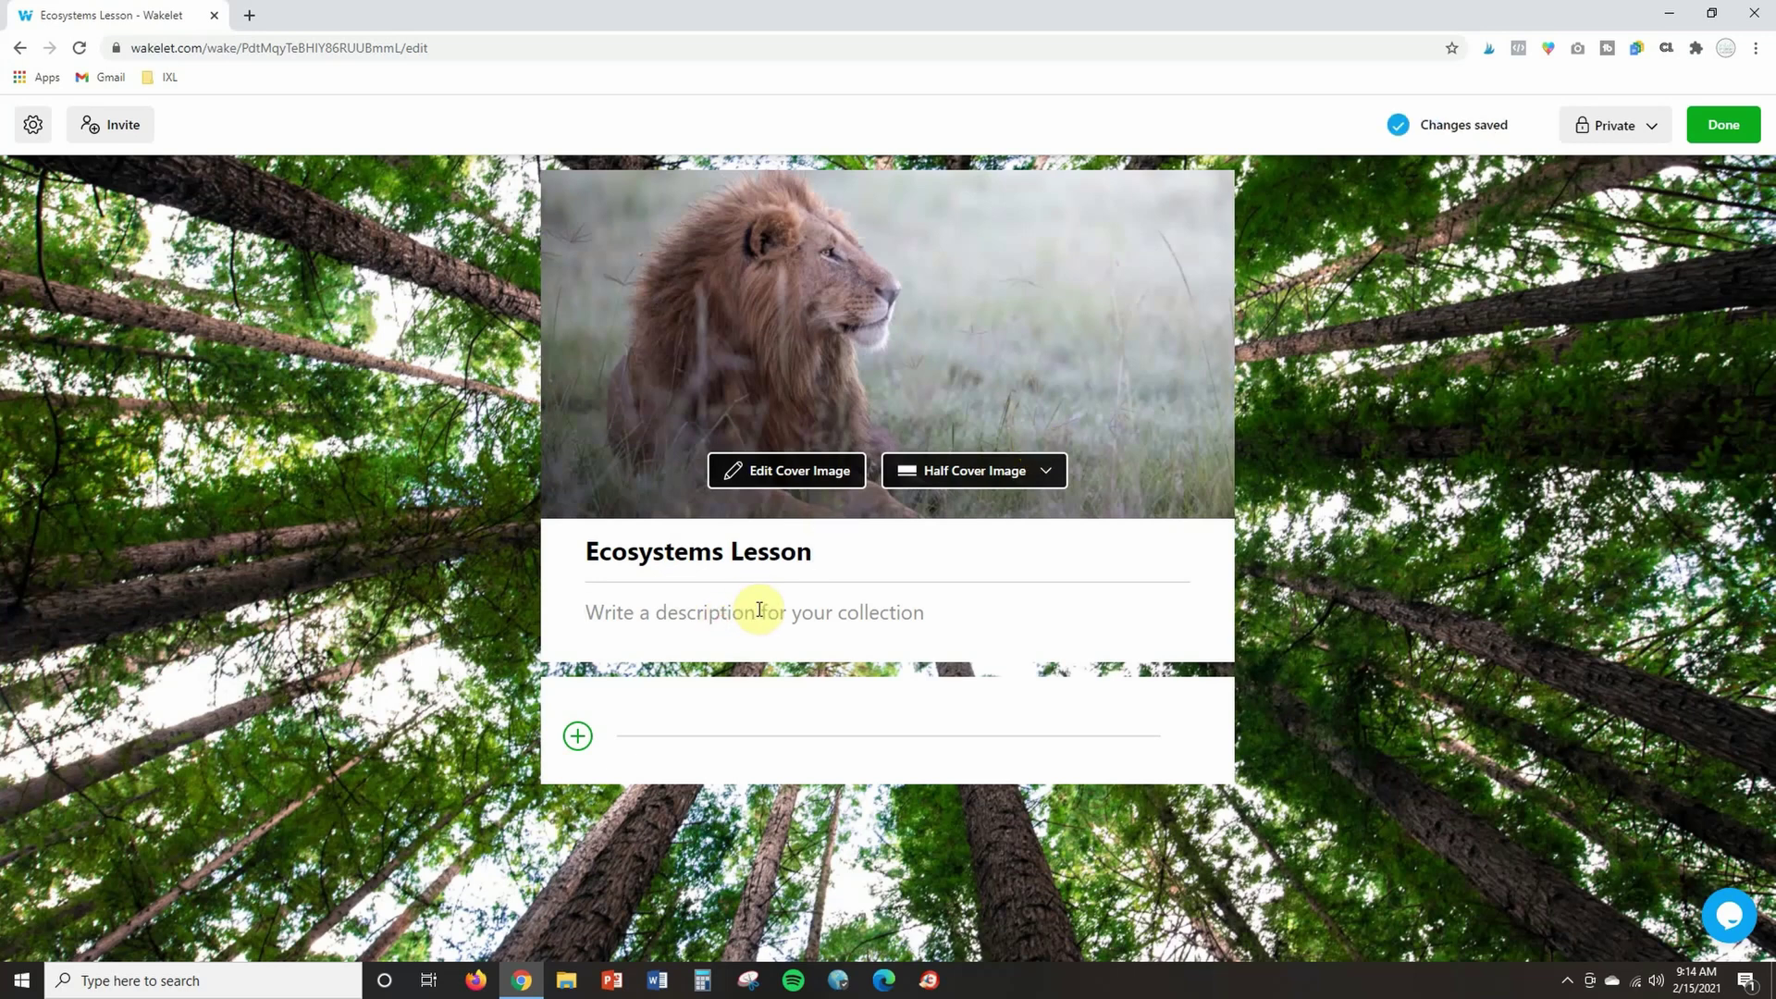
{"action": "type", "text": "Here you will learn about ecosystems!"}
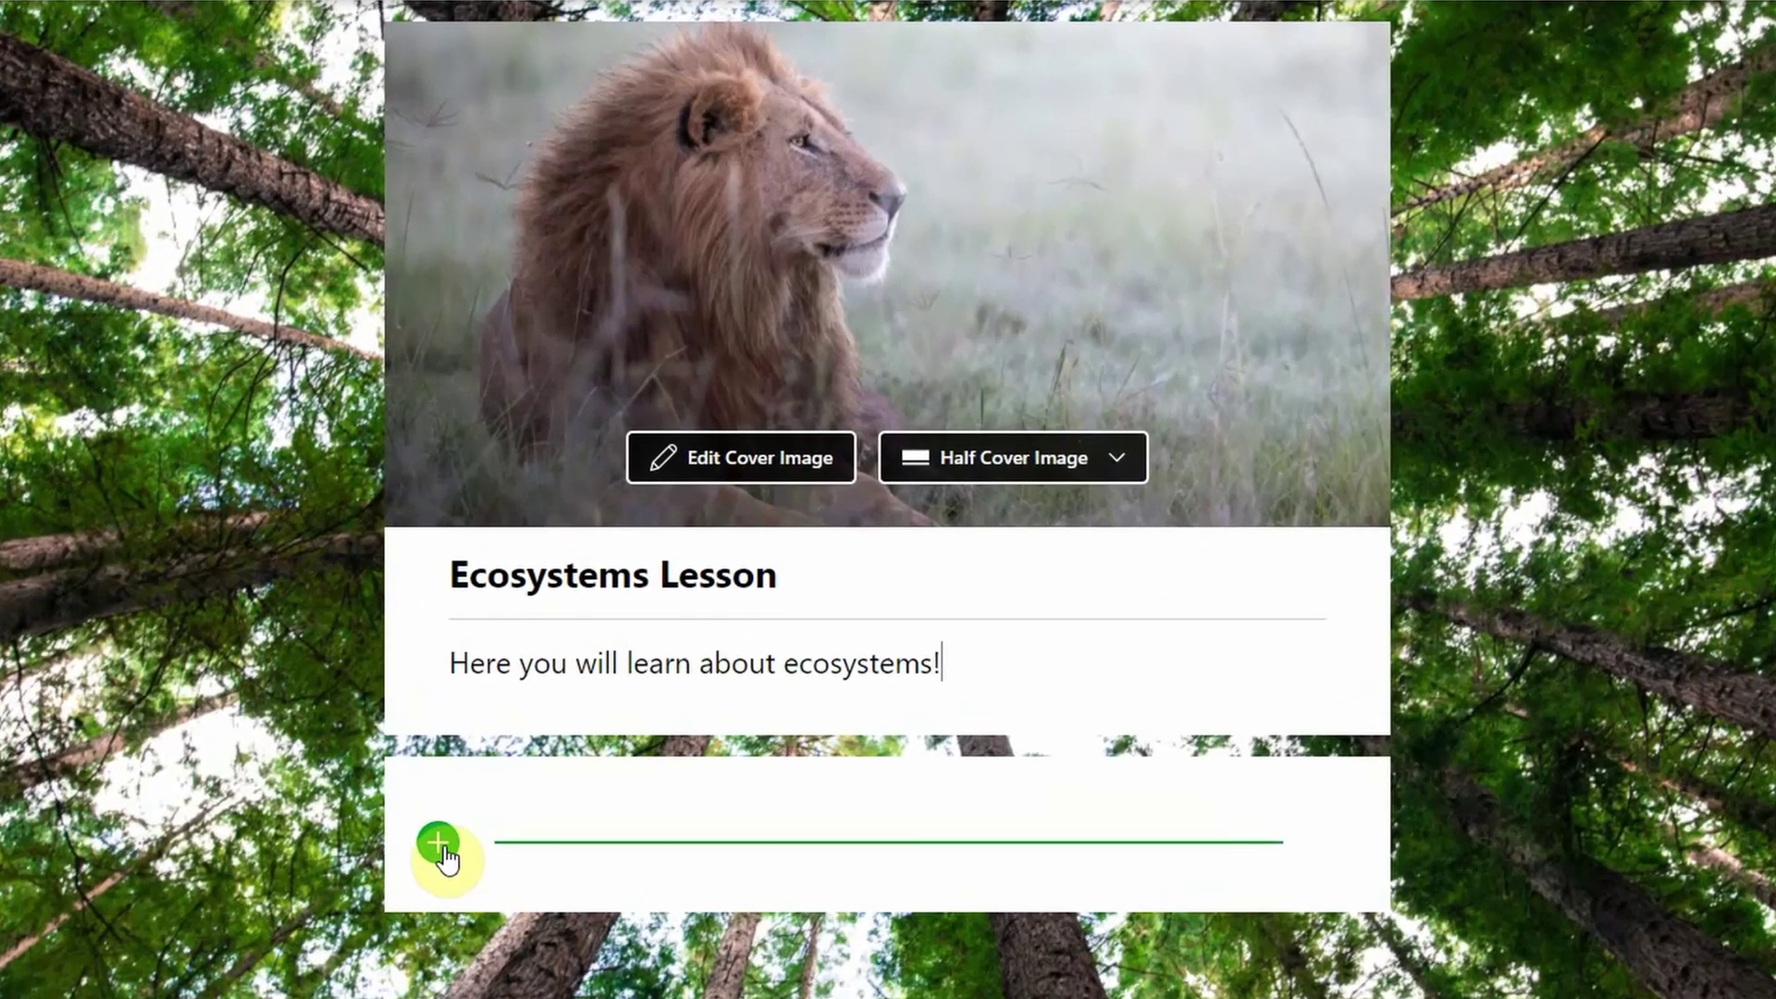
{"action": "left_click", "coordinate": [578, 735]}
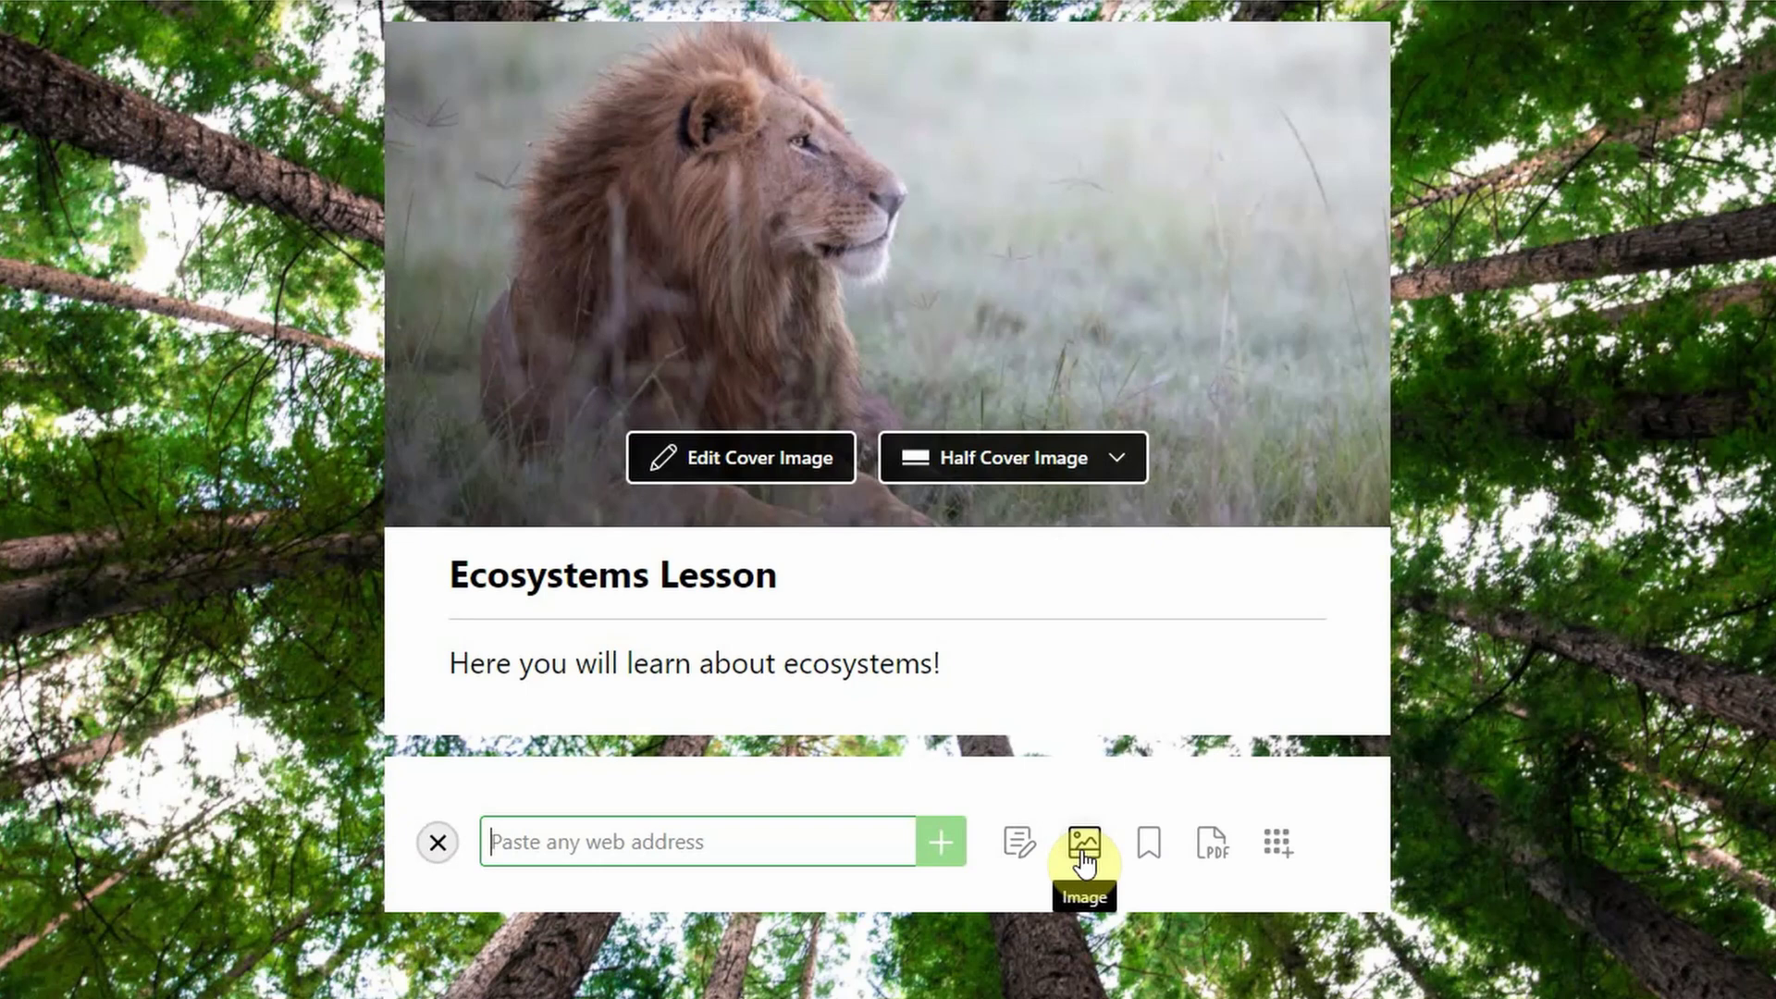
Look through the Bookmarks and extra embed options, then start a new text item.
{"action": "left_click", "coordinate": [1147, 856]}
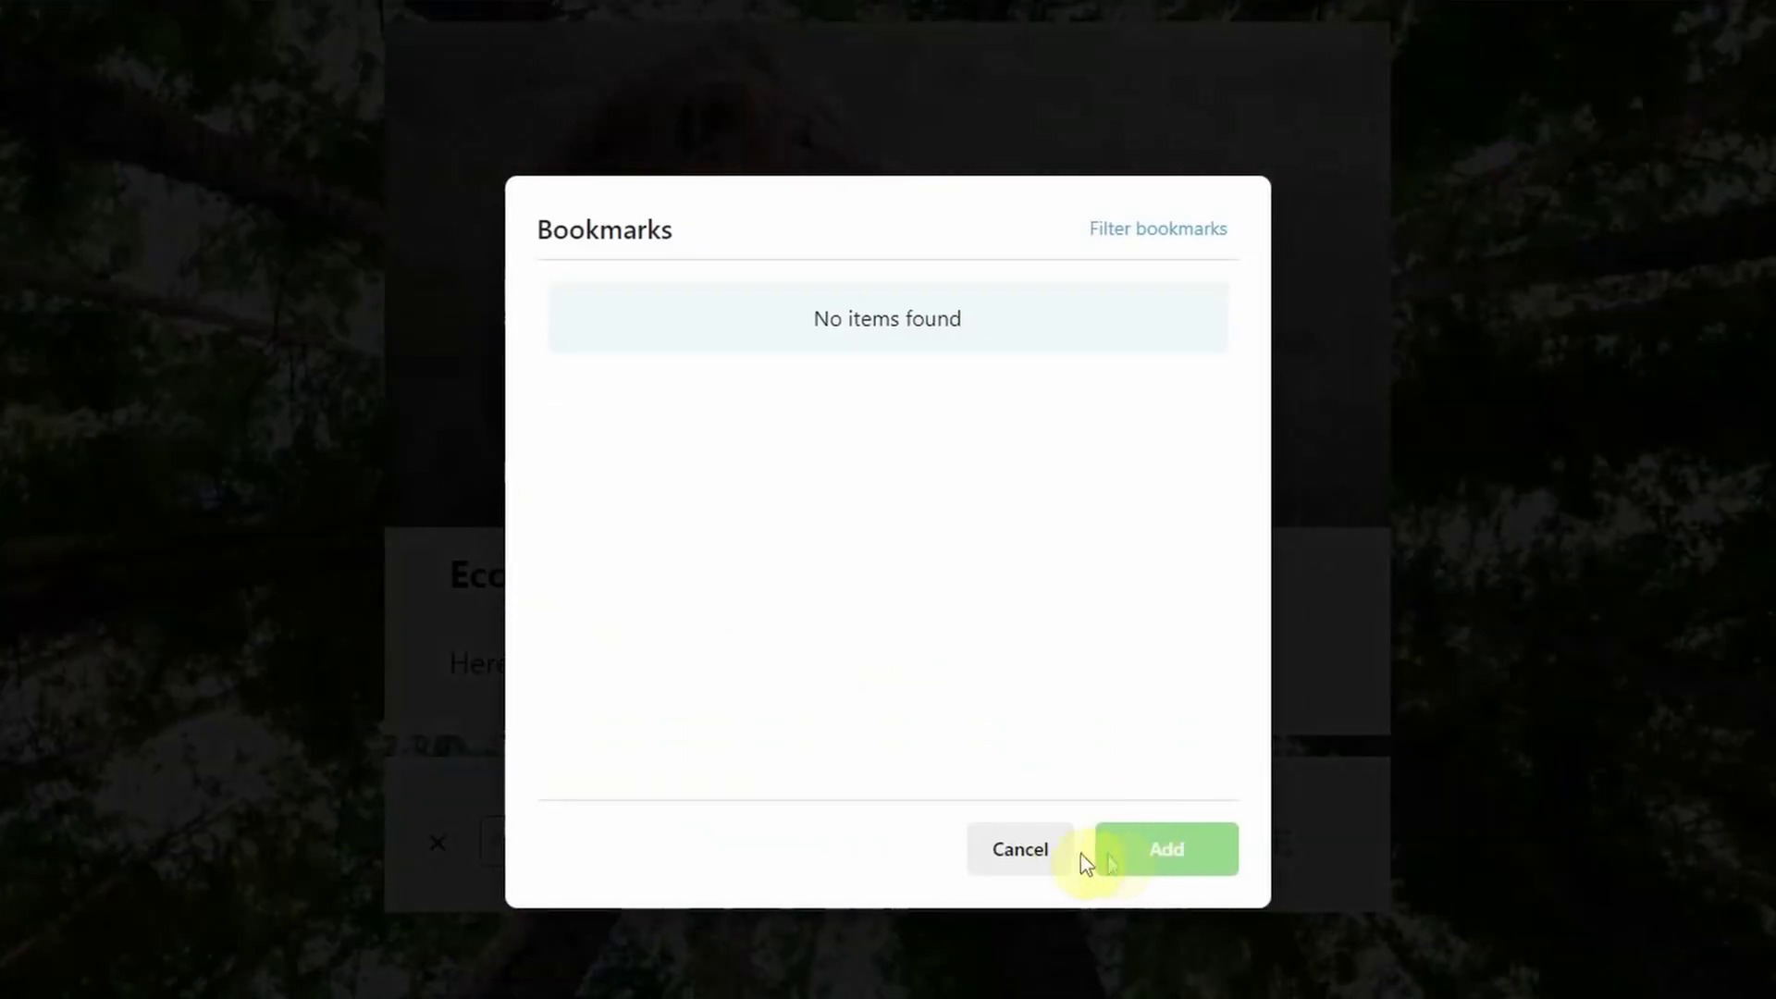
{"action": "left_click", "coordinate": [1042, 865]}
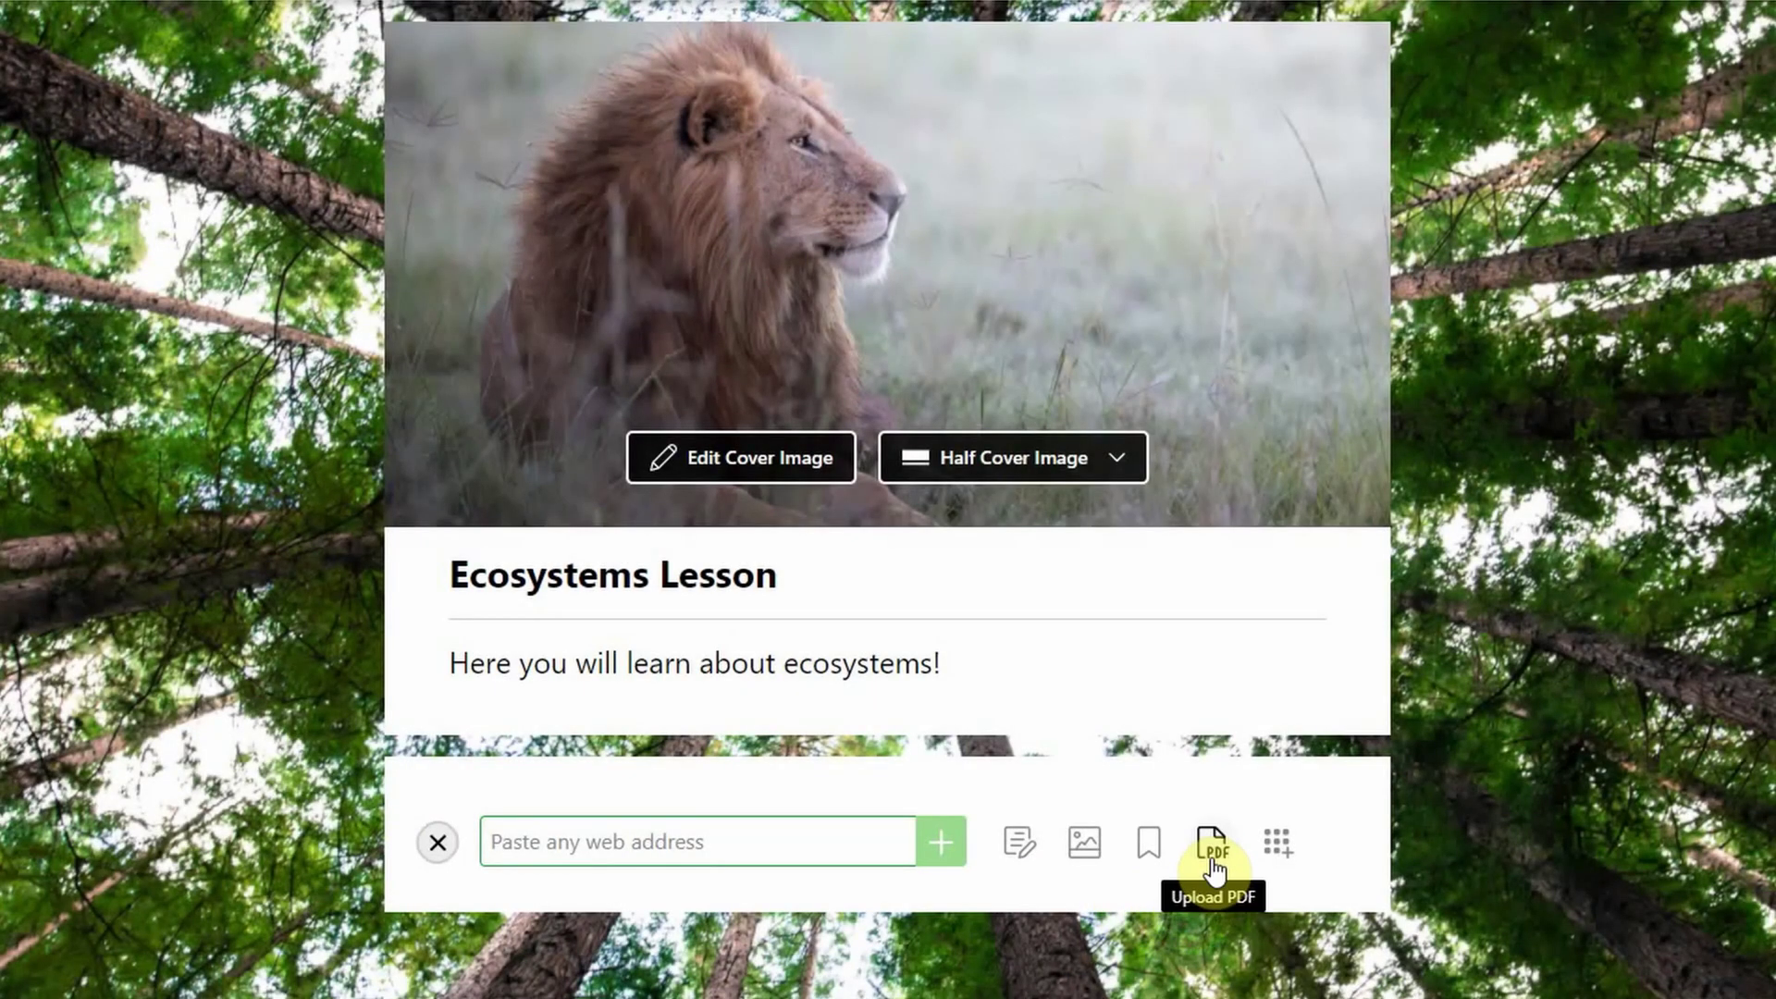
{"action": "left_click", "coordinate": [1277, 843]}
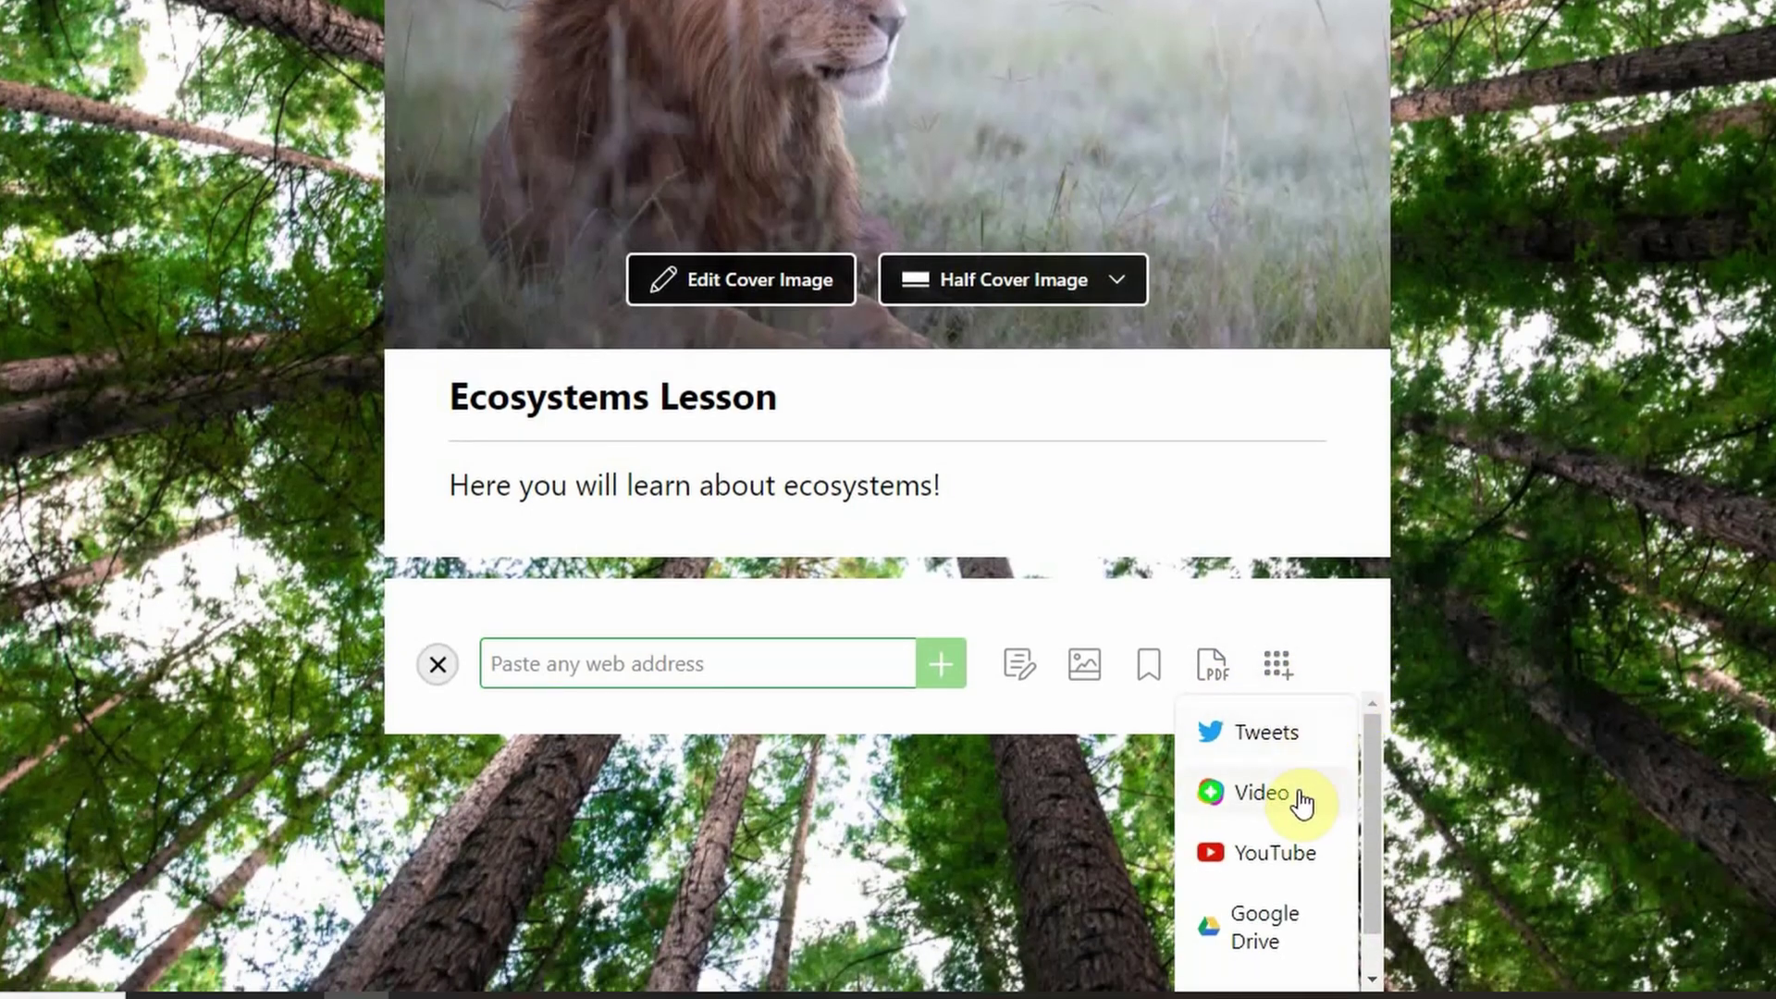
{"action": "scroll", "coordinate": [1310, 846], "scroll_direction": "down", "scroll_amount": 1}
{"action": "scroll", "coordinate": [1308, 852], "scroll_direction": "up", "scroll_amount": 1}
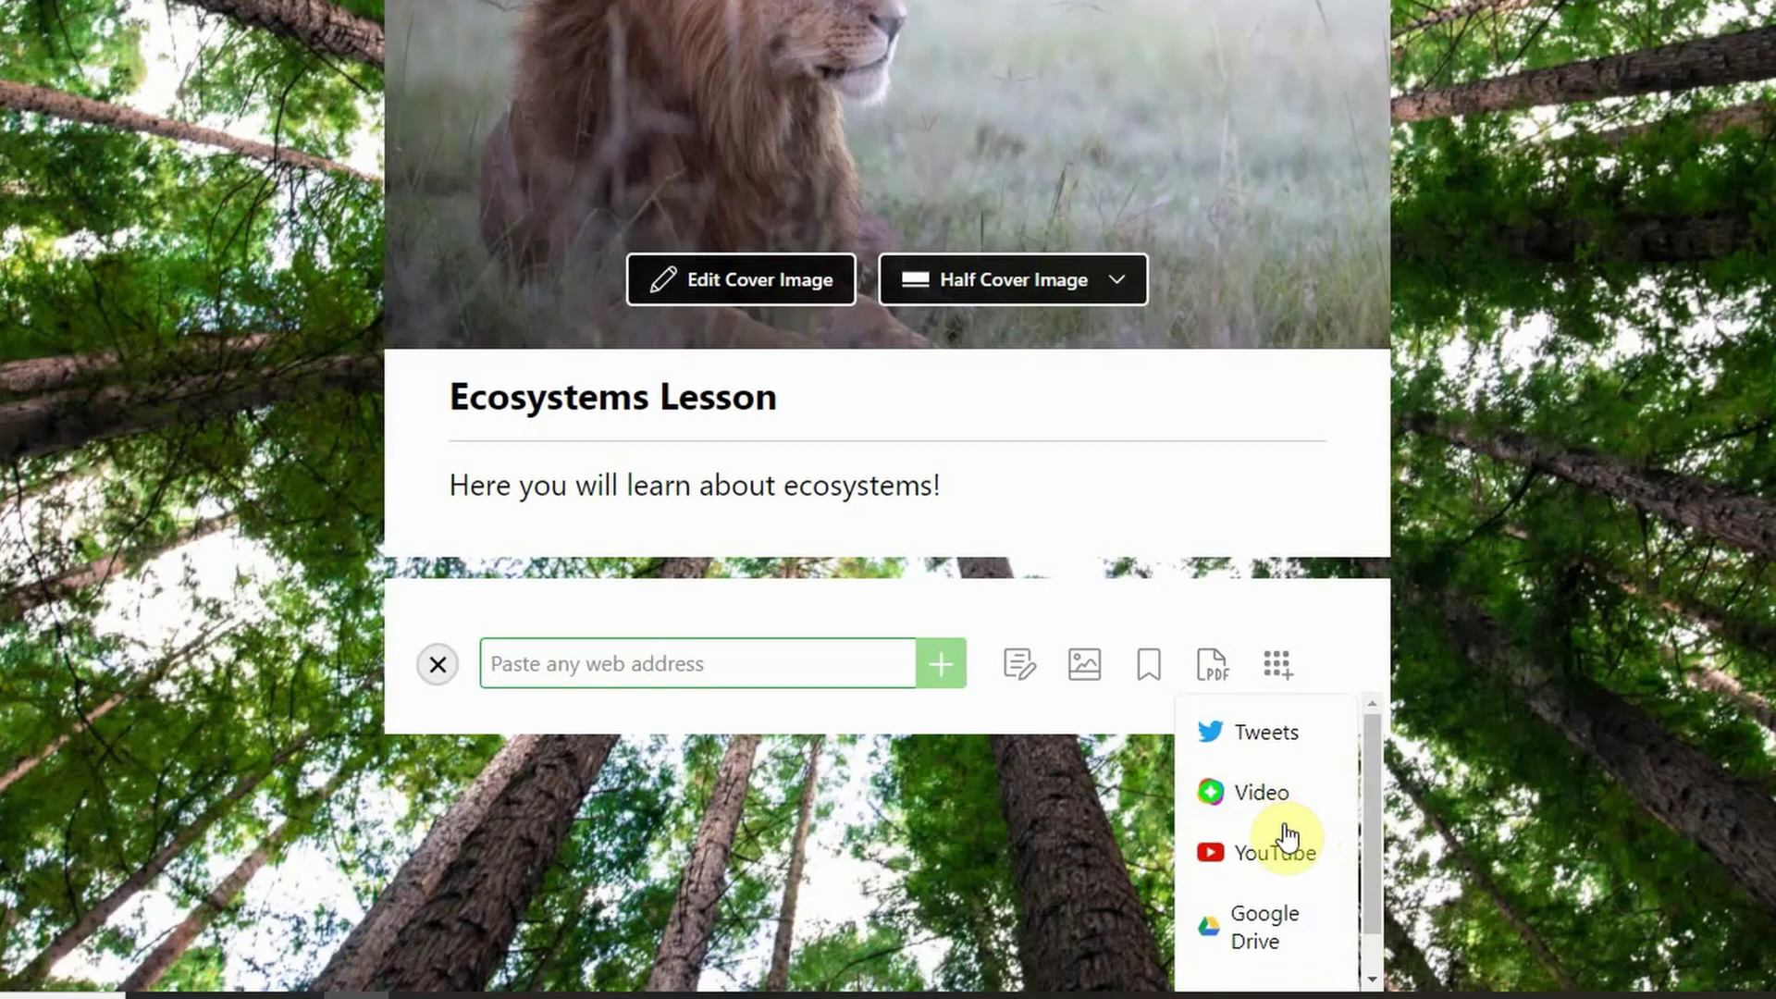
{"action": "scroll", "coordinate": [1294, 809], "scroll_direction": "down", "scroll_amount": 1}
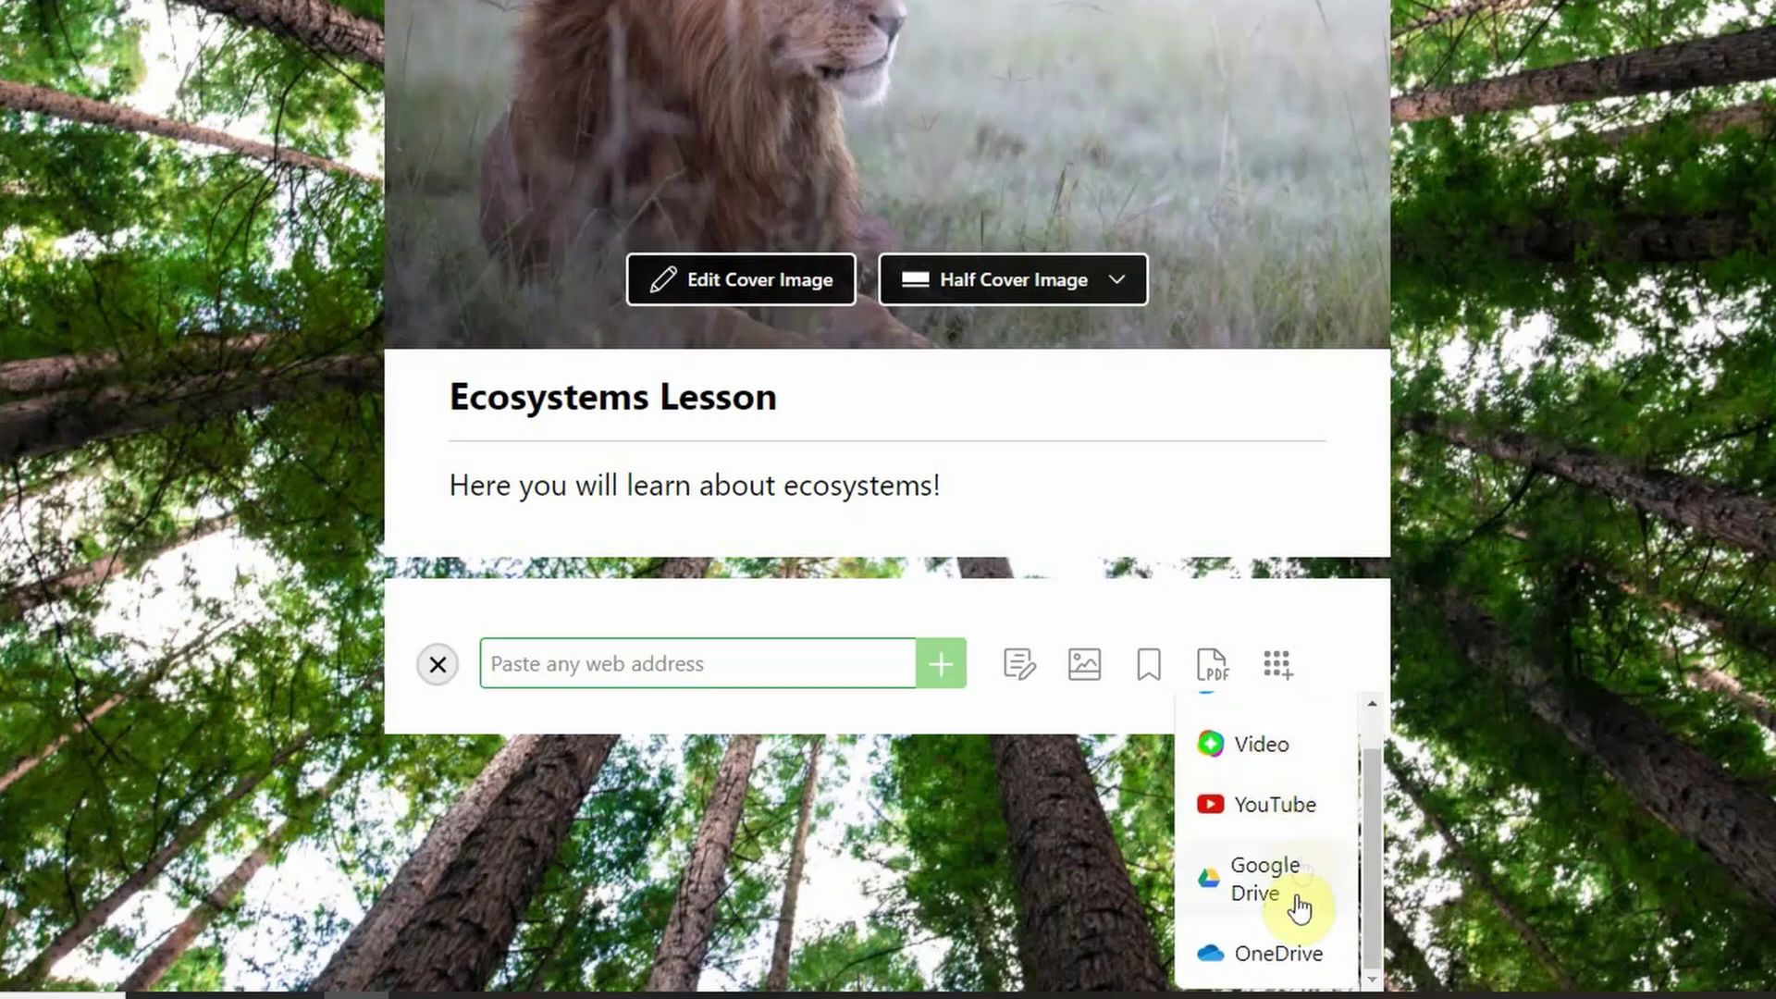
{"action": "scroll", "coordinate": [1281, 930], "scroll_direction": "up", "scroll_amount": 1}
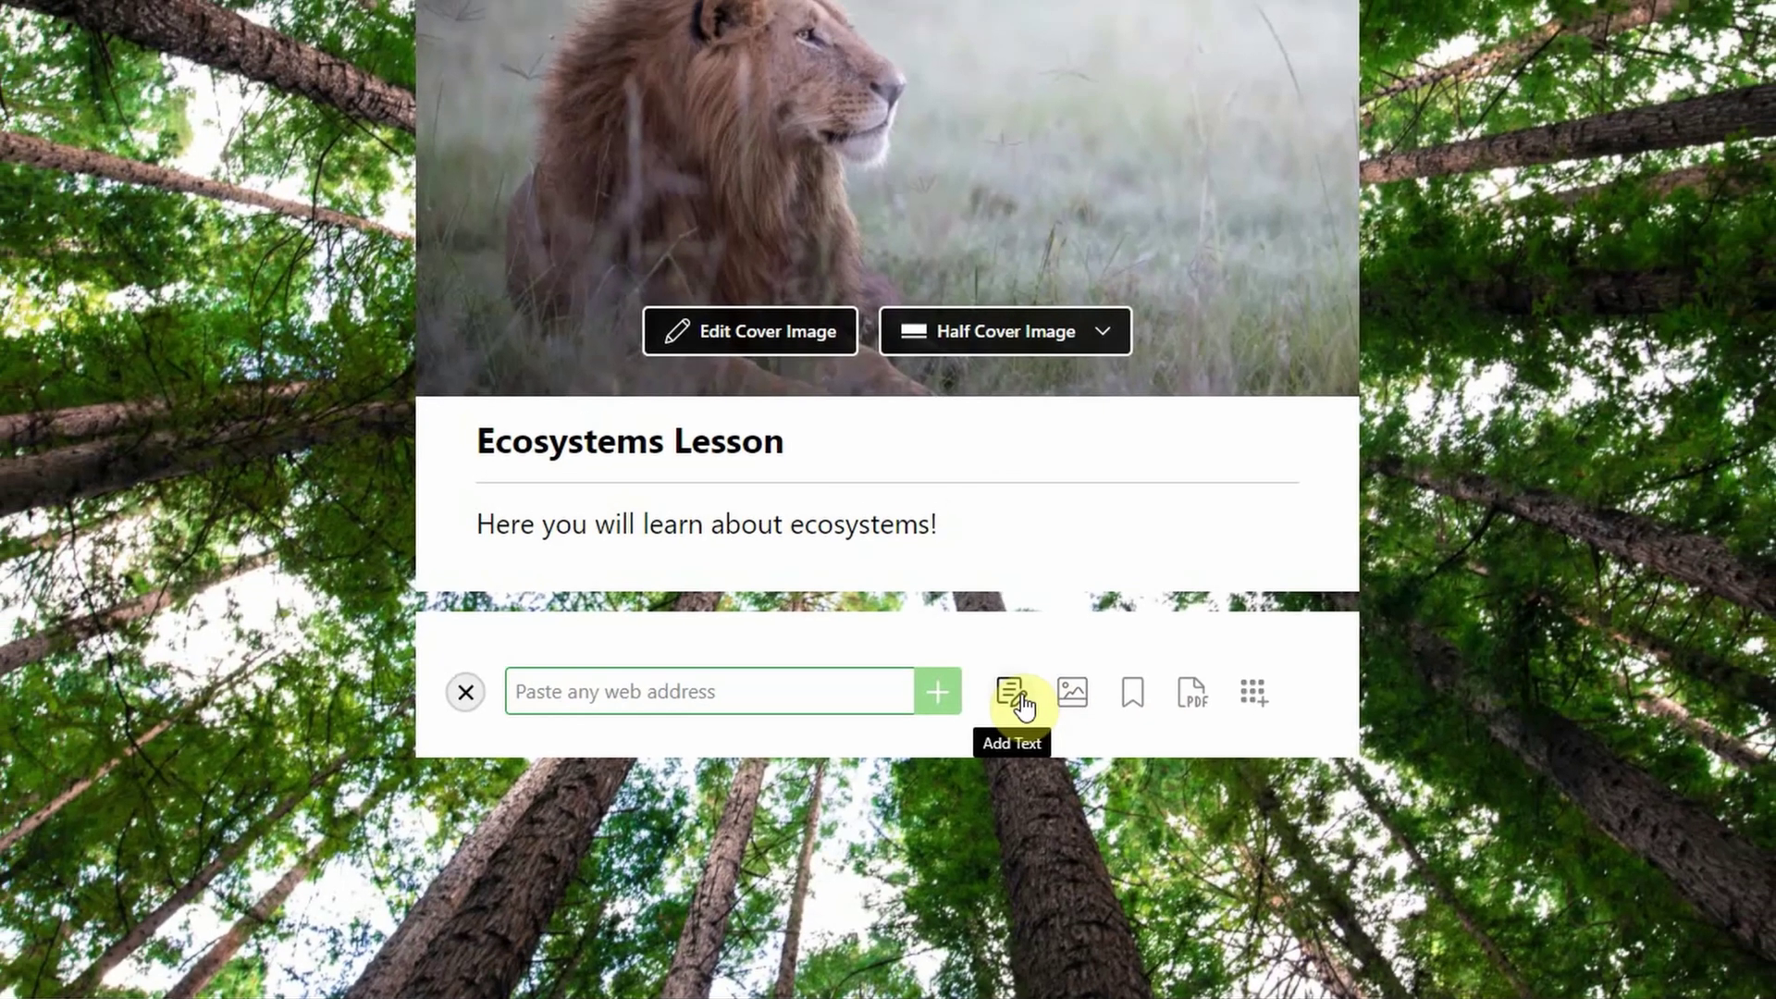
{"action": "left_click", "coordinate": [1020, 663]}
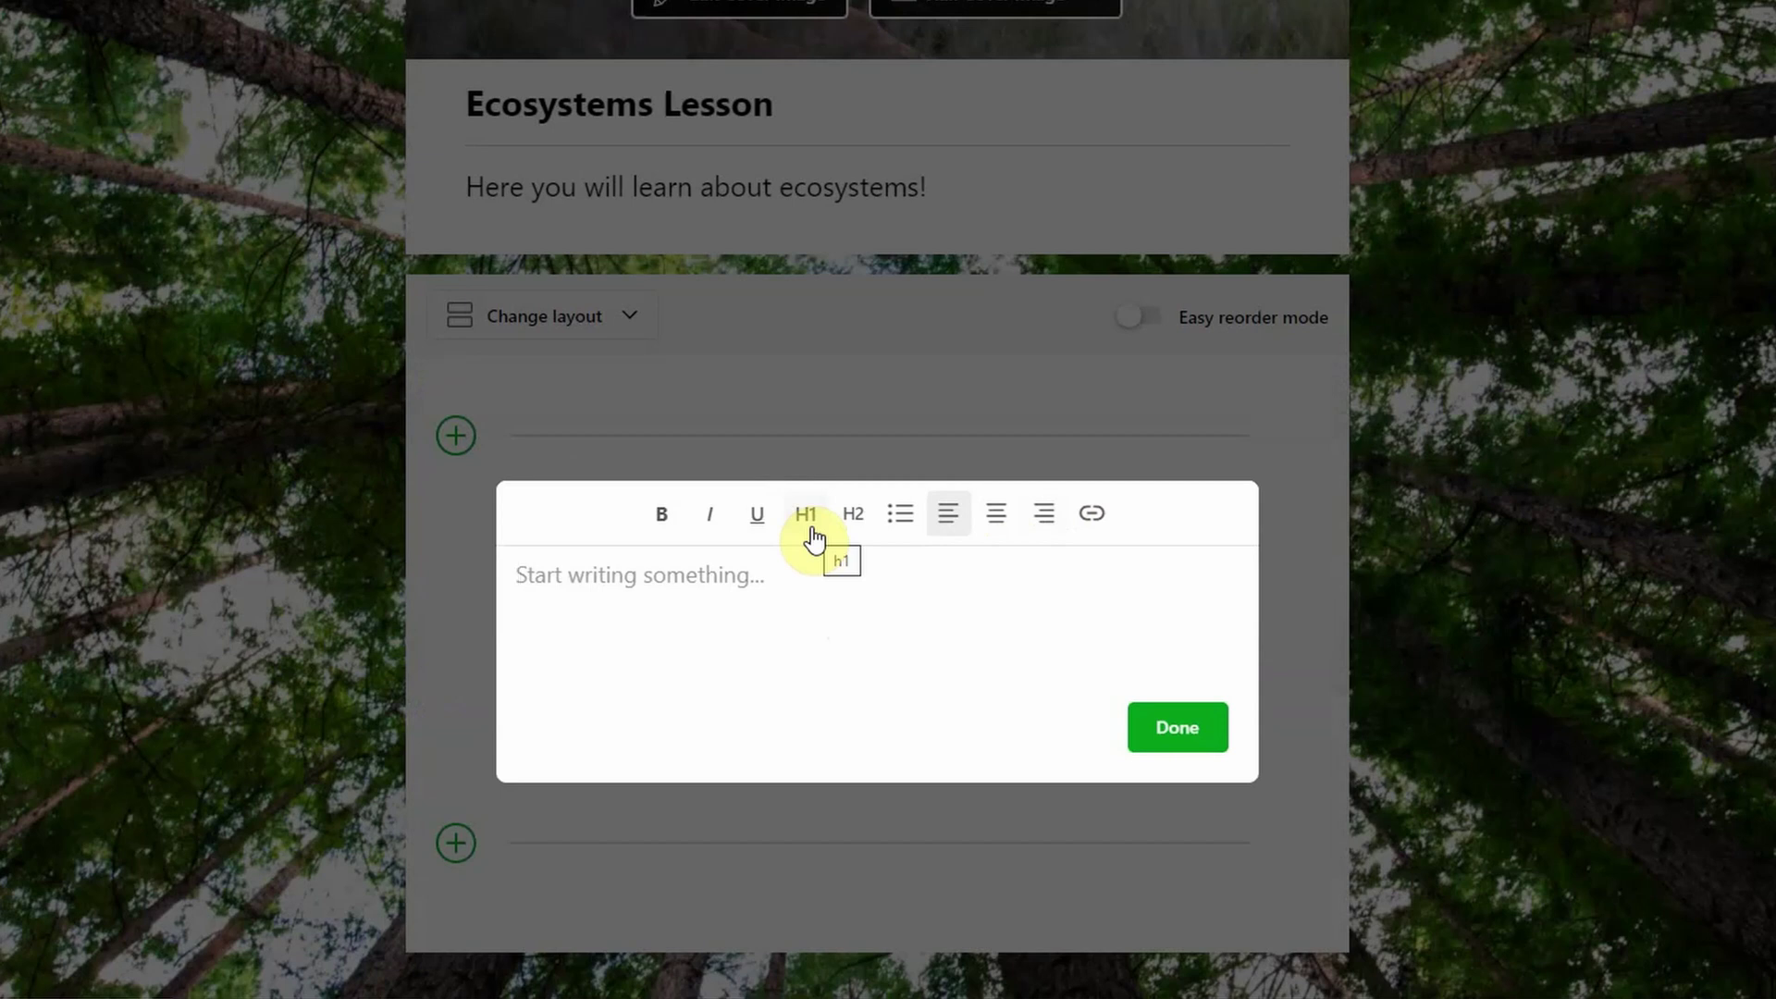
Save a note with H1 heading 'Let's Get Started!' and the line 'Complete the following worksheets.'.
{"action": "left_click", "coordinate": [811, 529]}
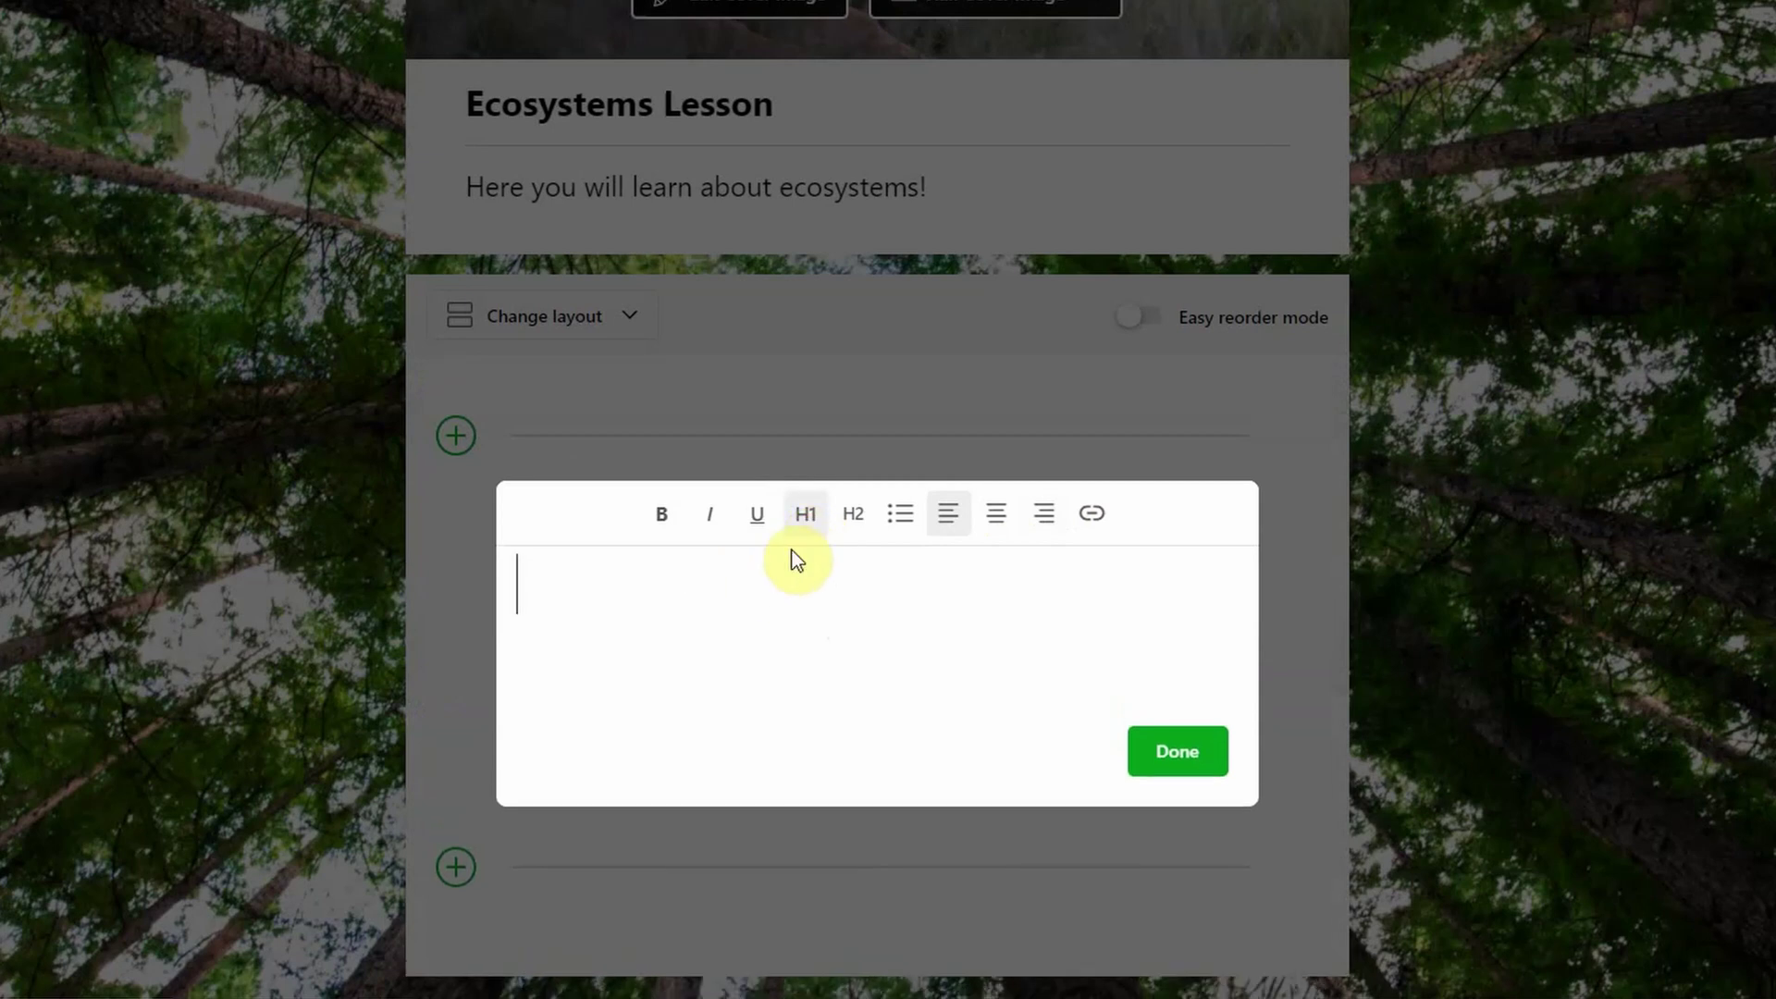
{"action": "type", "text": "Le"}
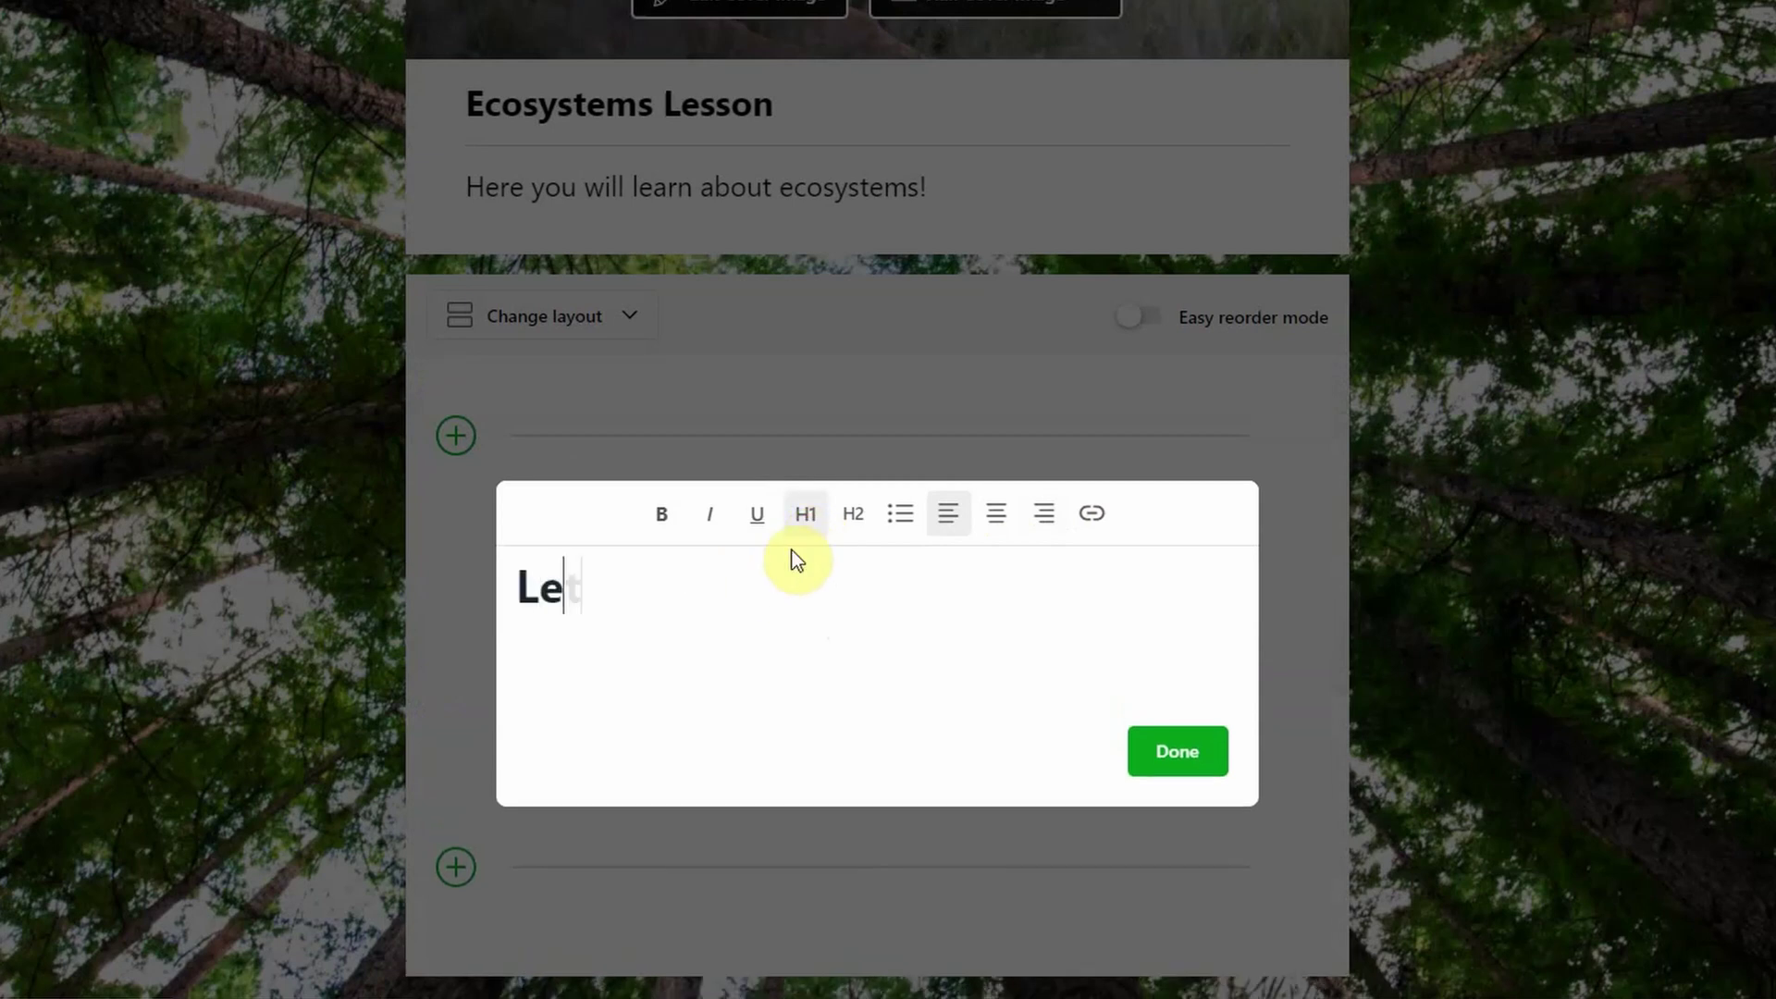
{"action": "type", "text": "t's Get"}
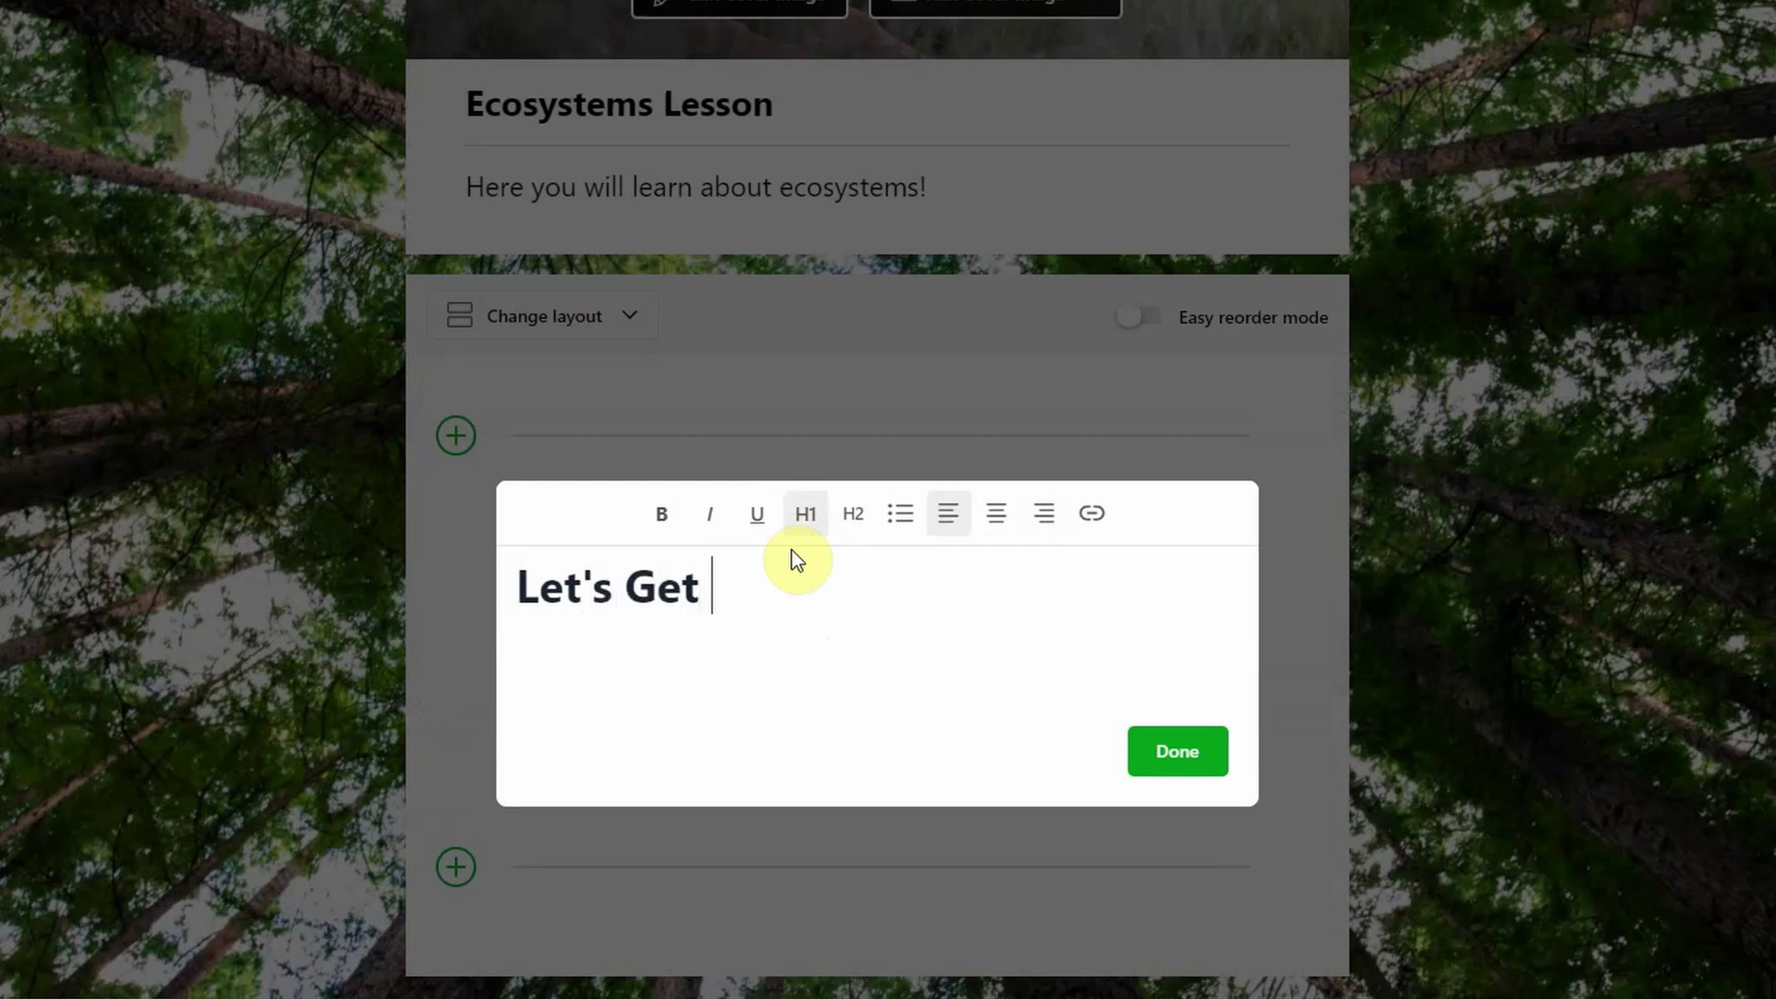
{"action": "type", "text": " Started!"}
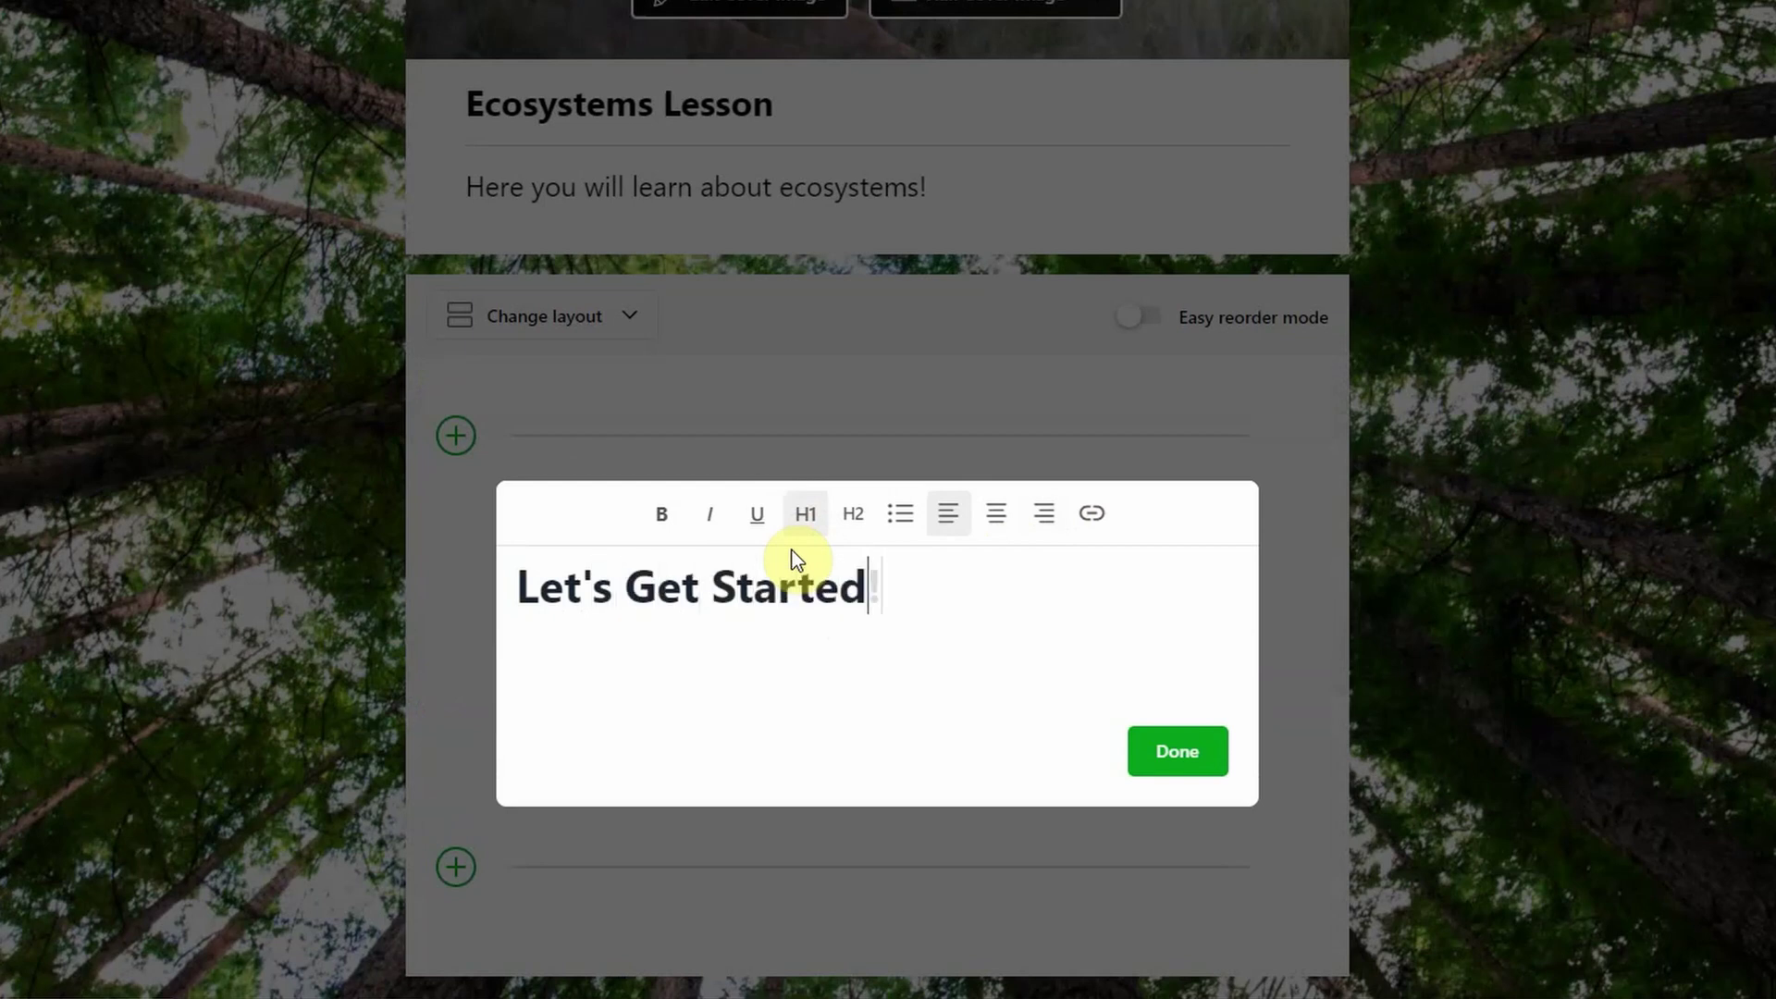
{"action": "key", "text": "Return"}
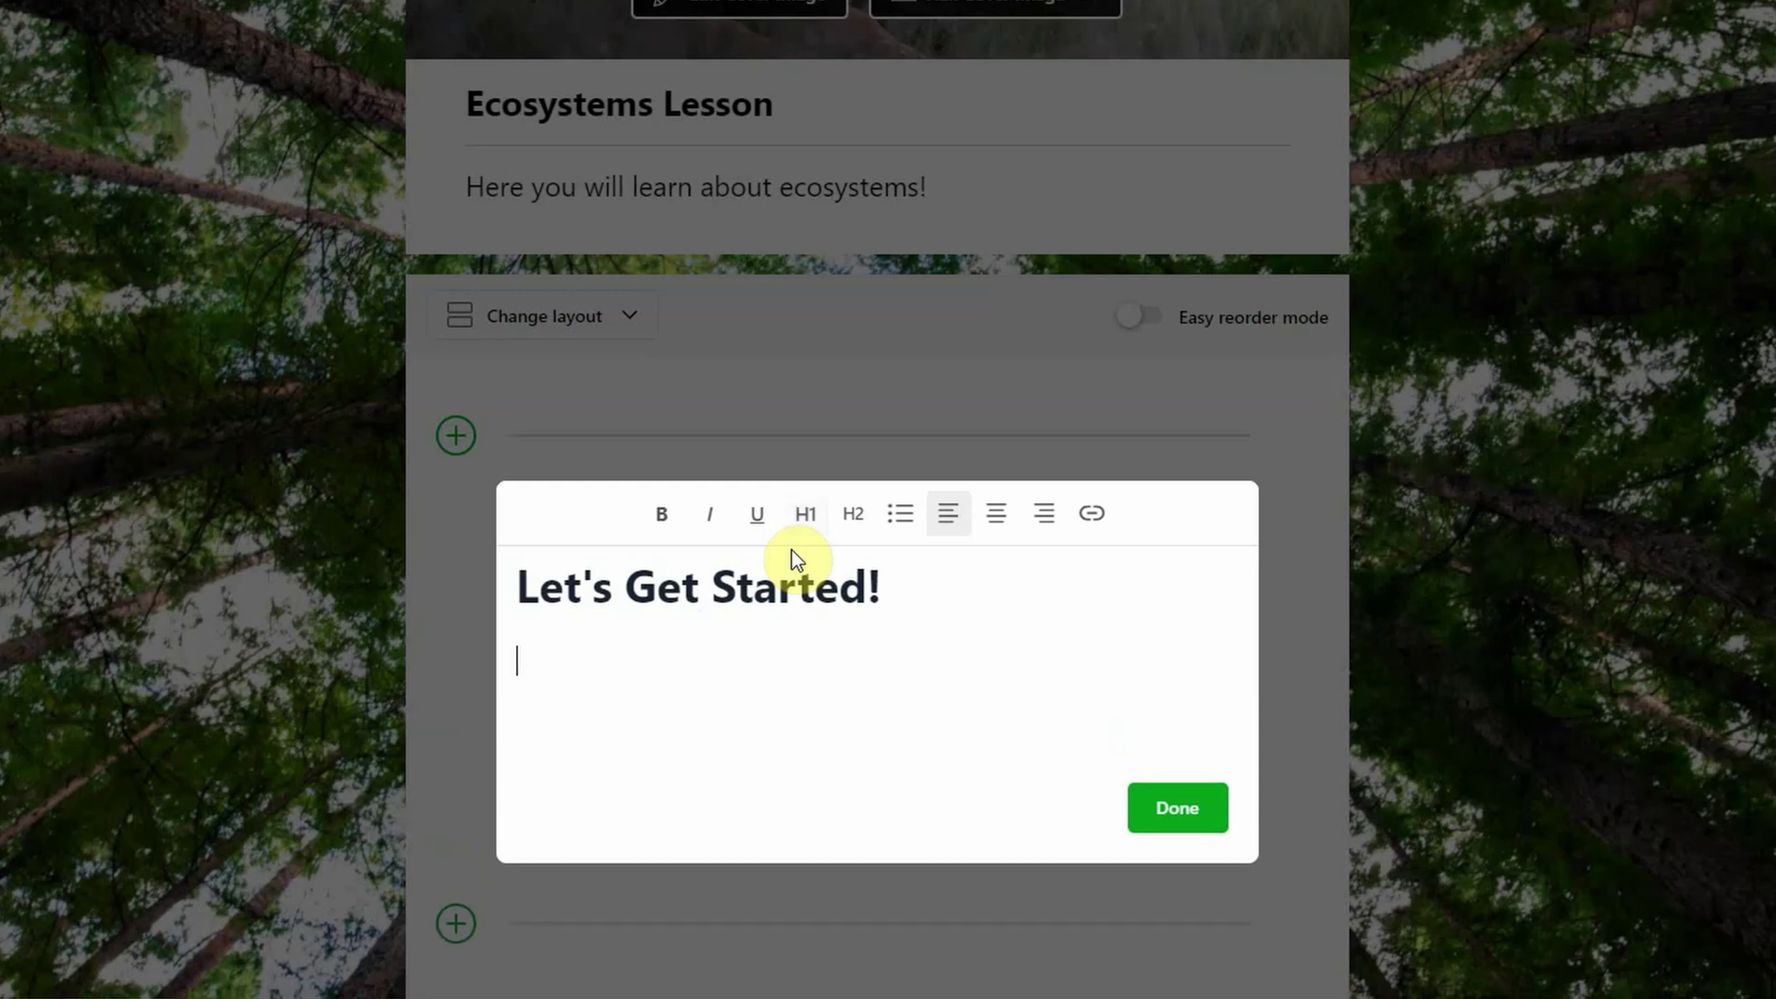
{"action": "type", "text": "Complete the followin"}
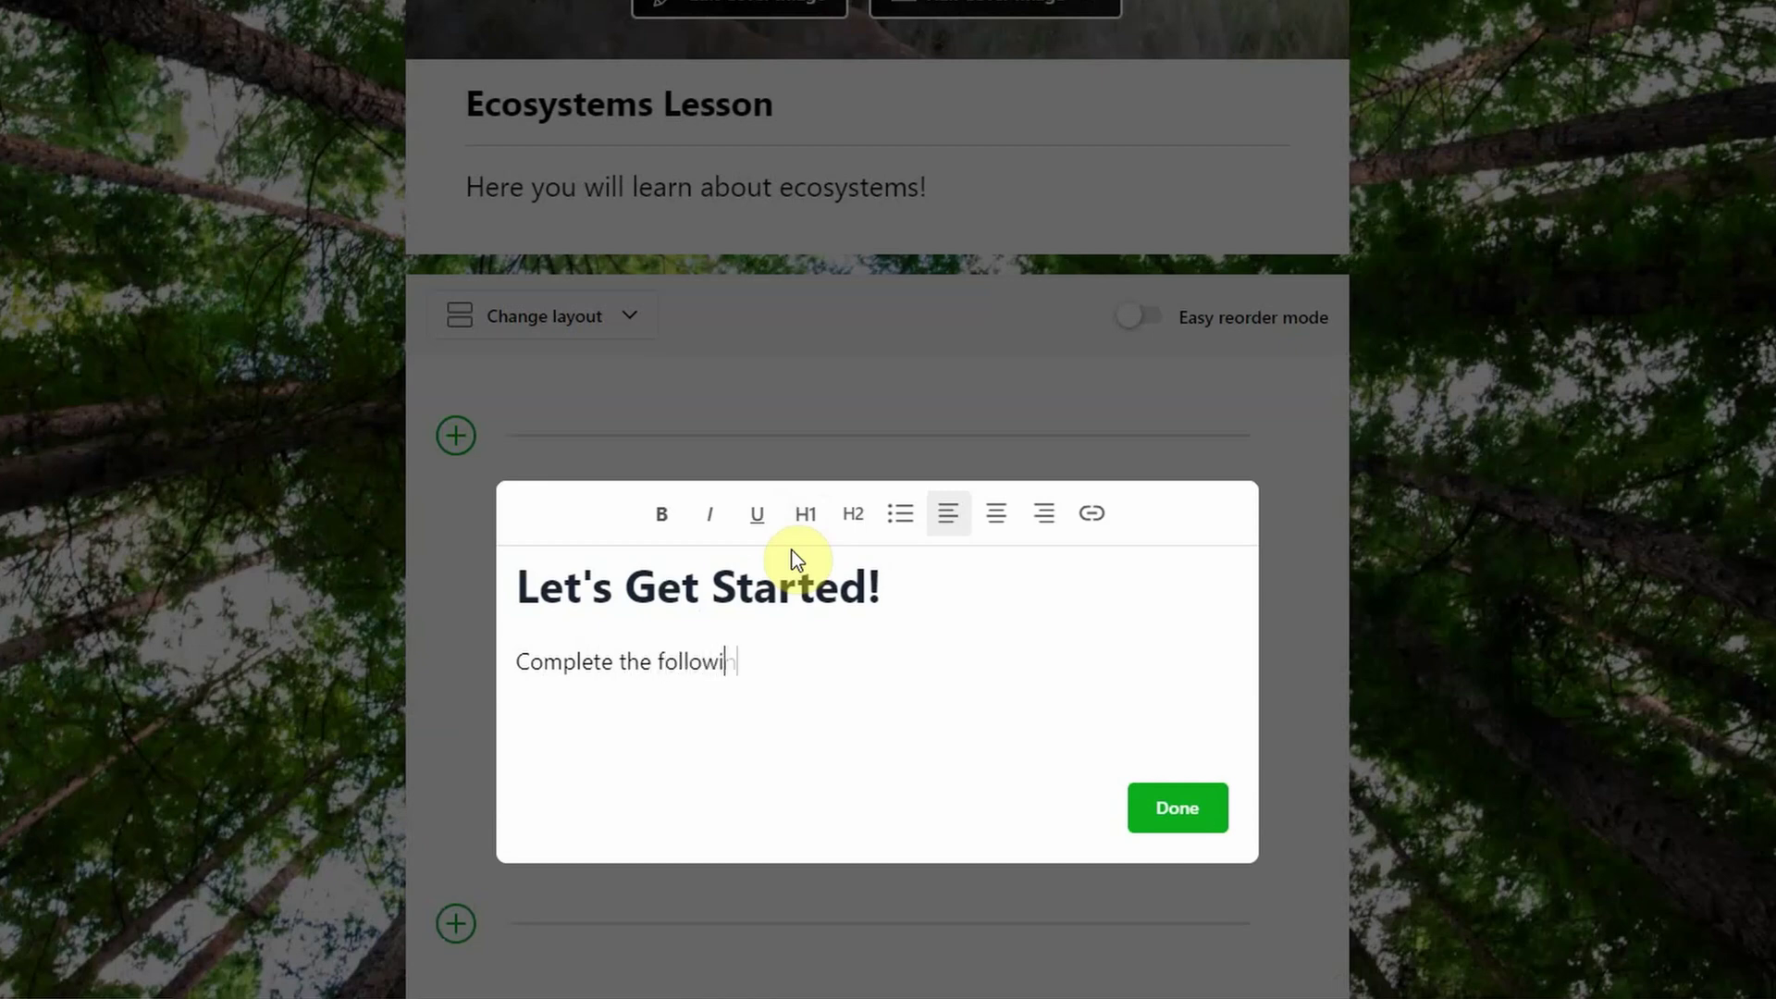
{"action": "type", "text": "g worksheets."}
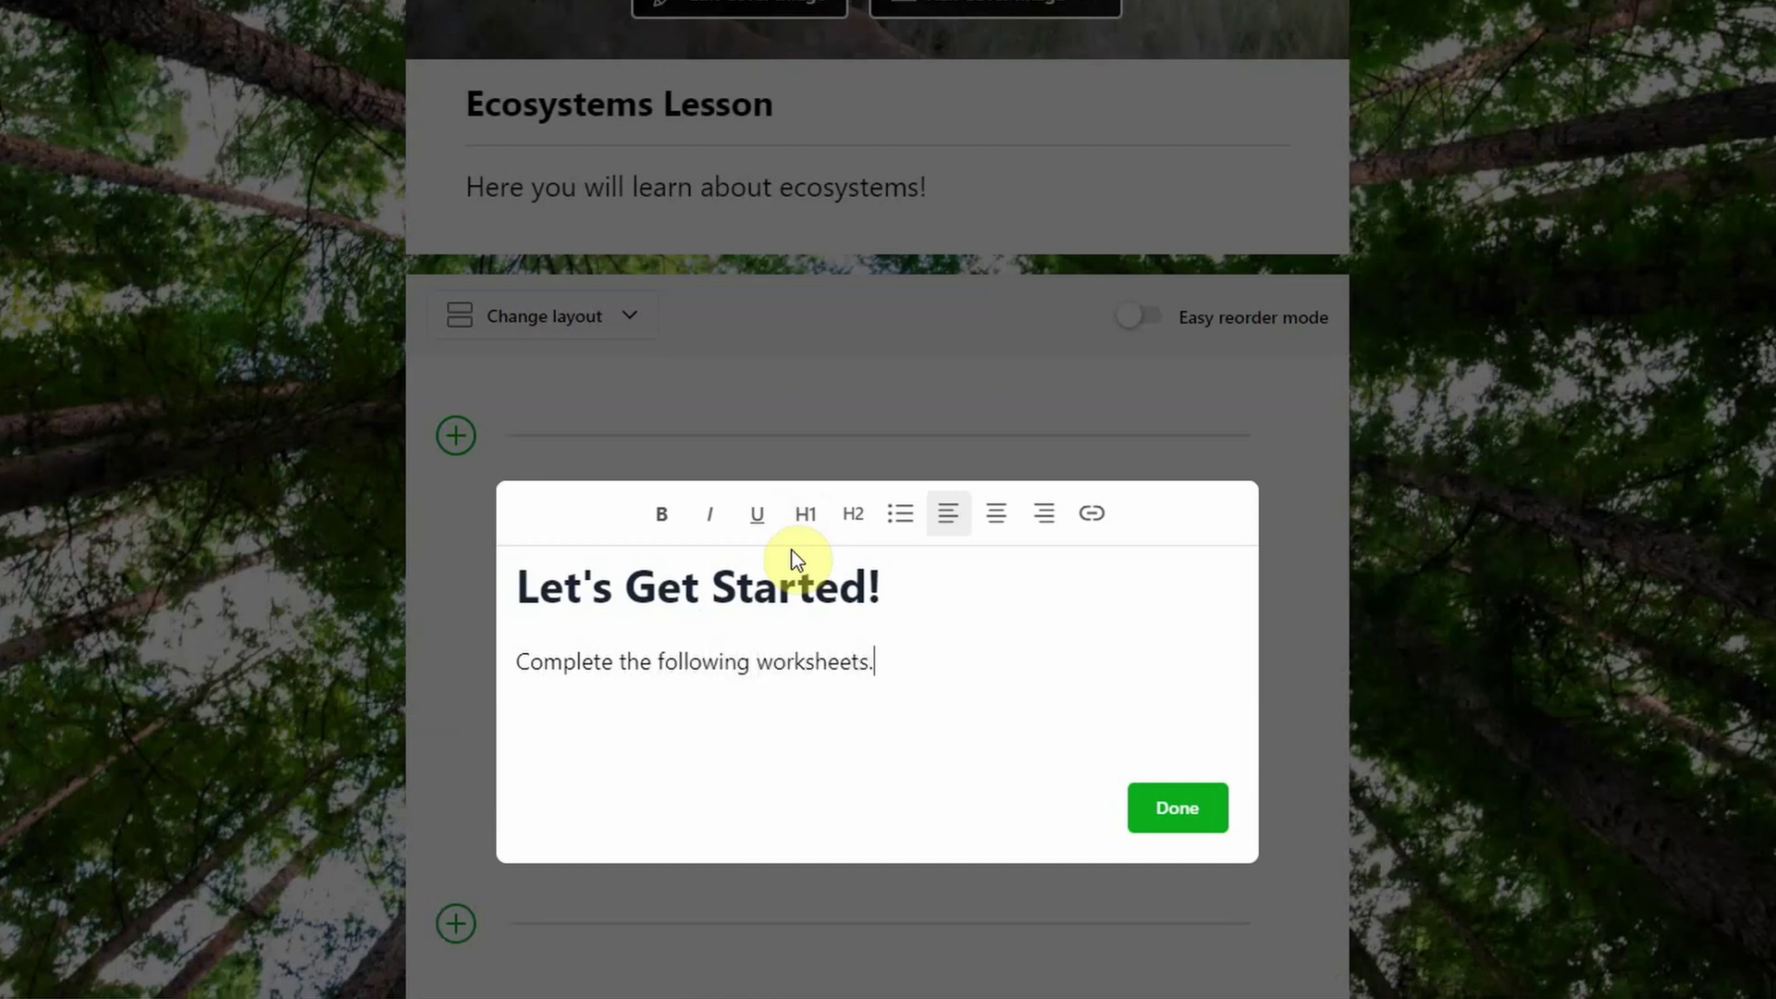
{"action": "left_click", "coordinate": [1207, 826]}
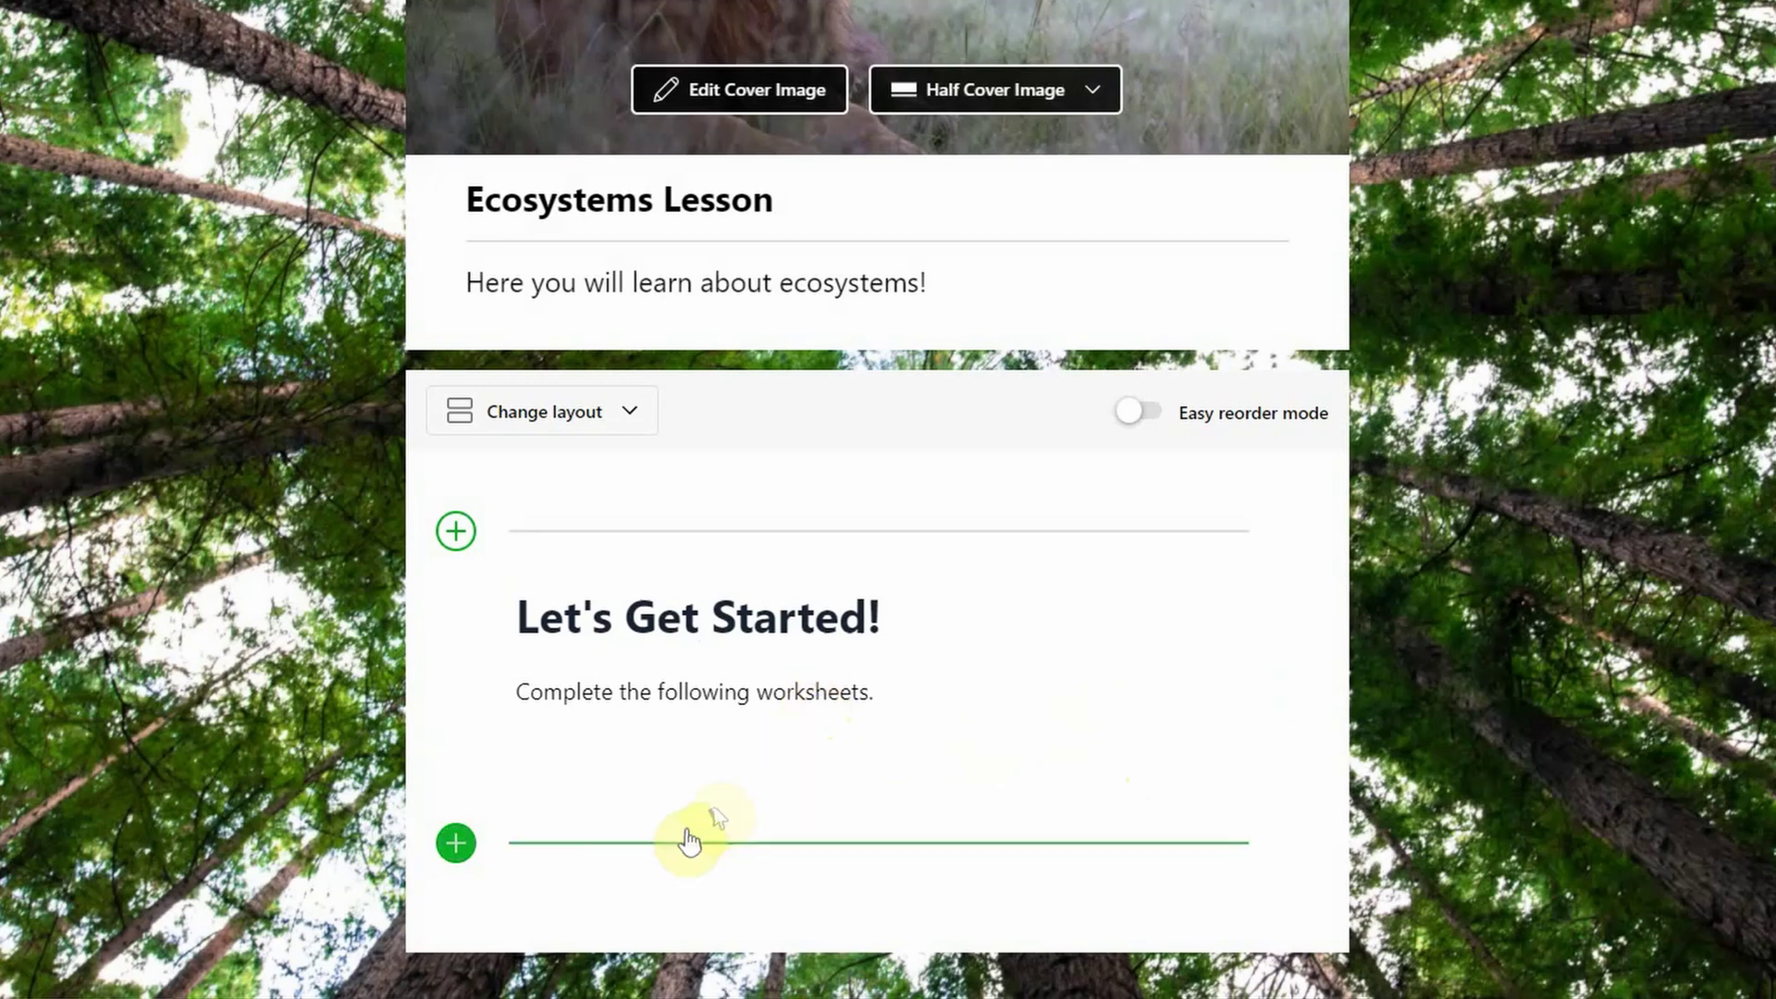
{"action": "mouse_move", "coordinate": [741, 761]}
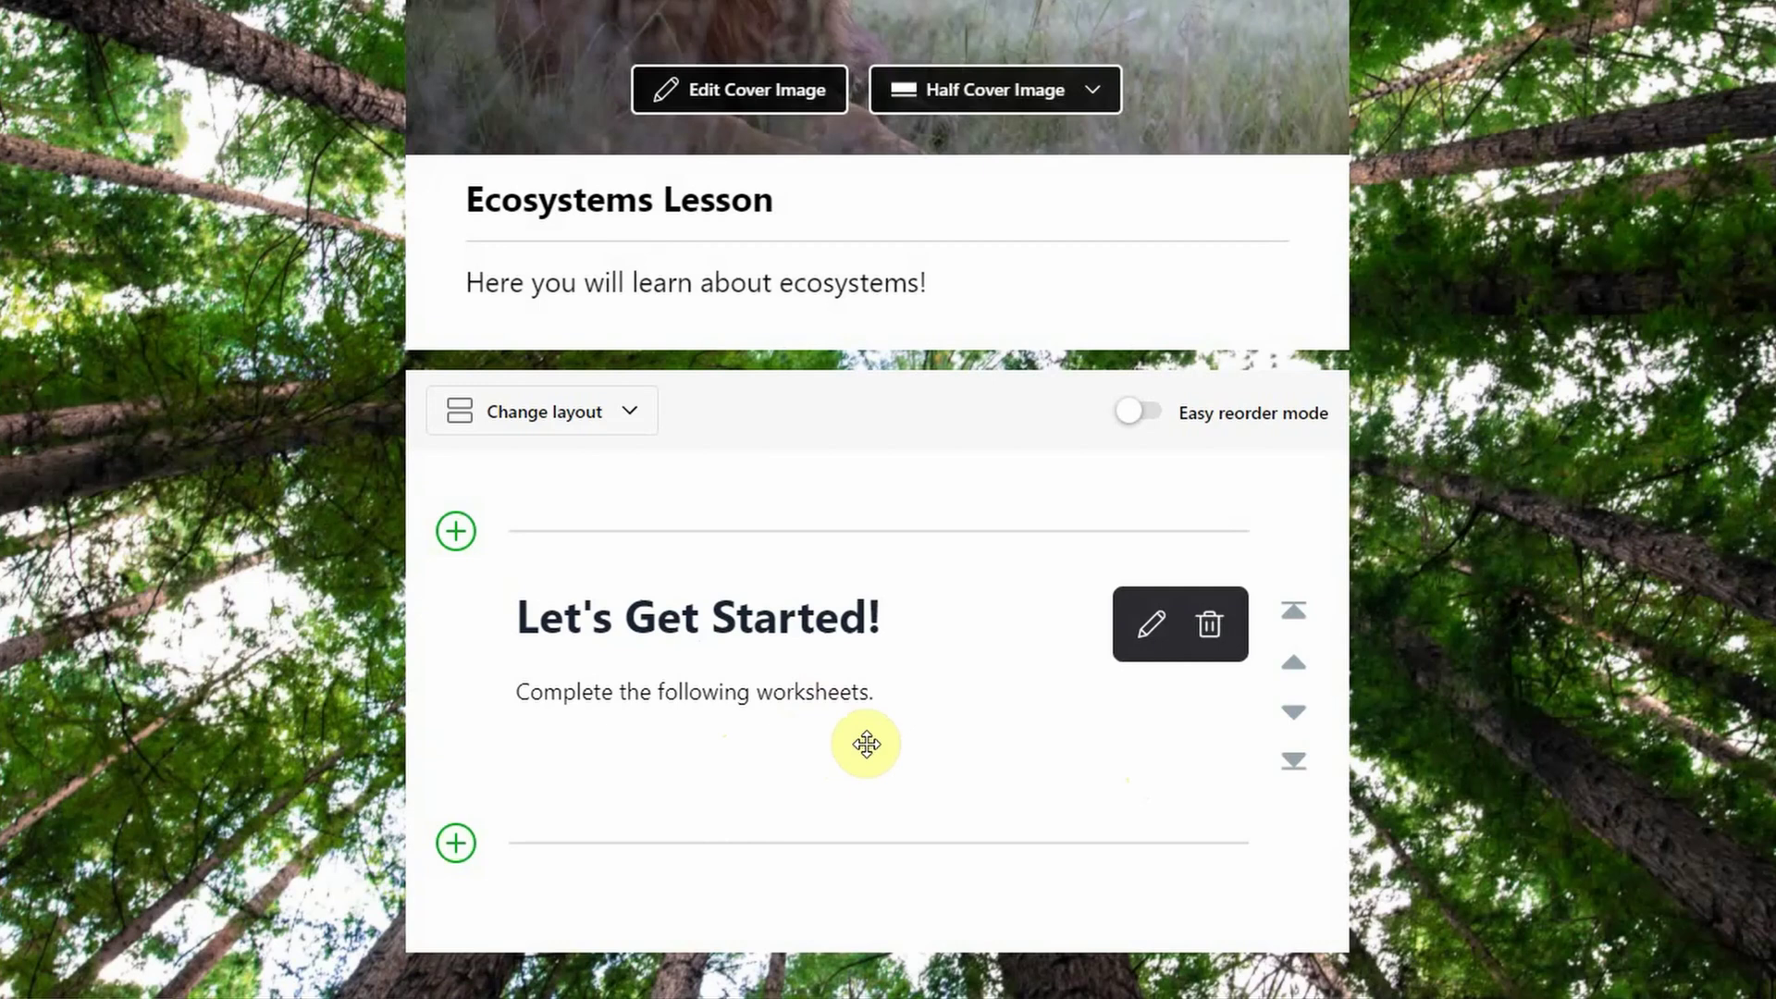
Add the 'ecosystems-digital' Google Drive document above the text note, found by searching 'ecosystems'.
{"action": "left_click", "coordinate": [460, 536]}
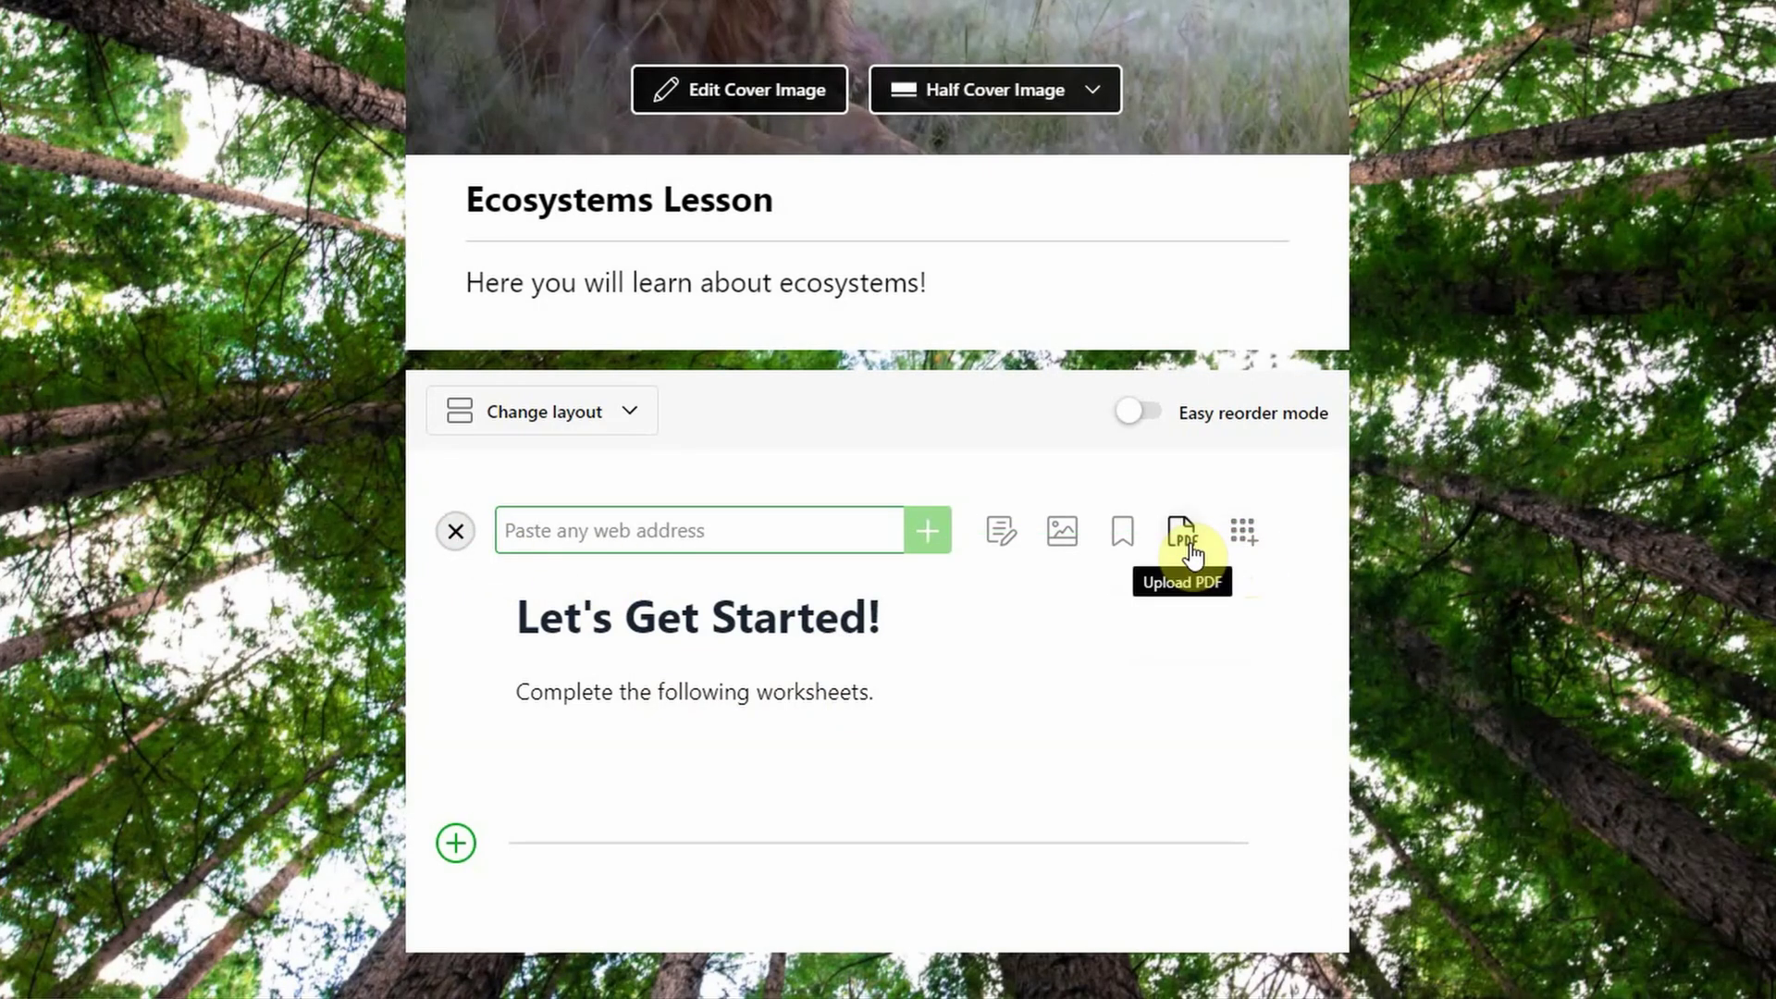
{"action": "left_click", "coordinate": [1240, 546]}
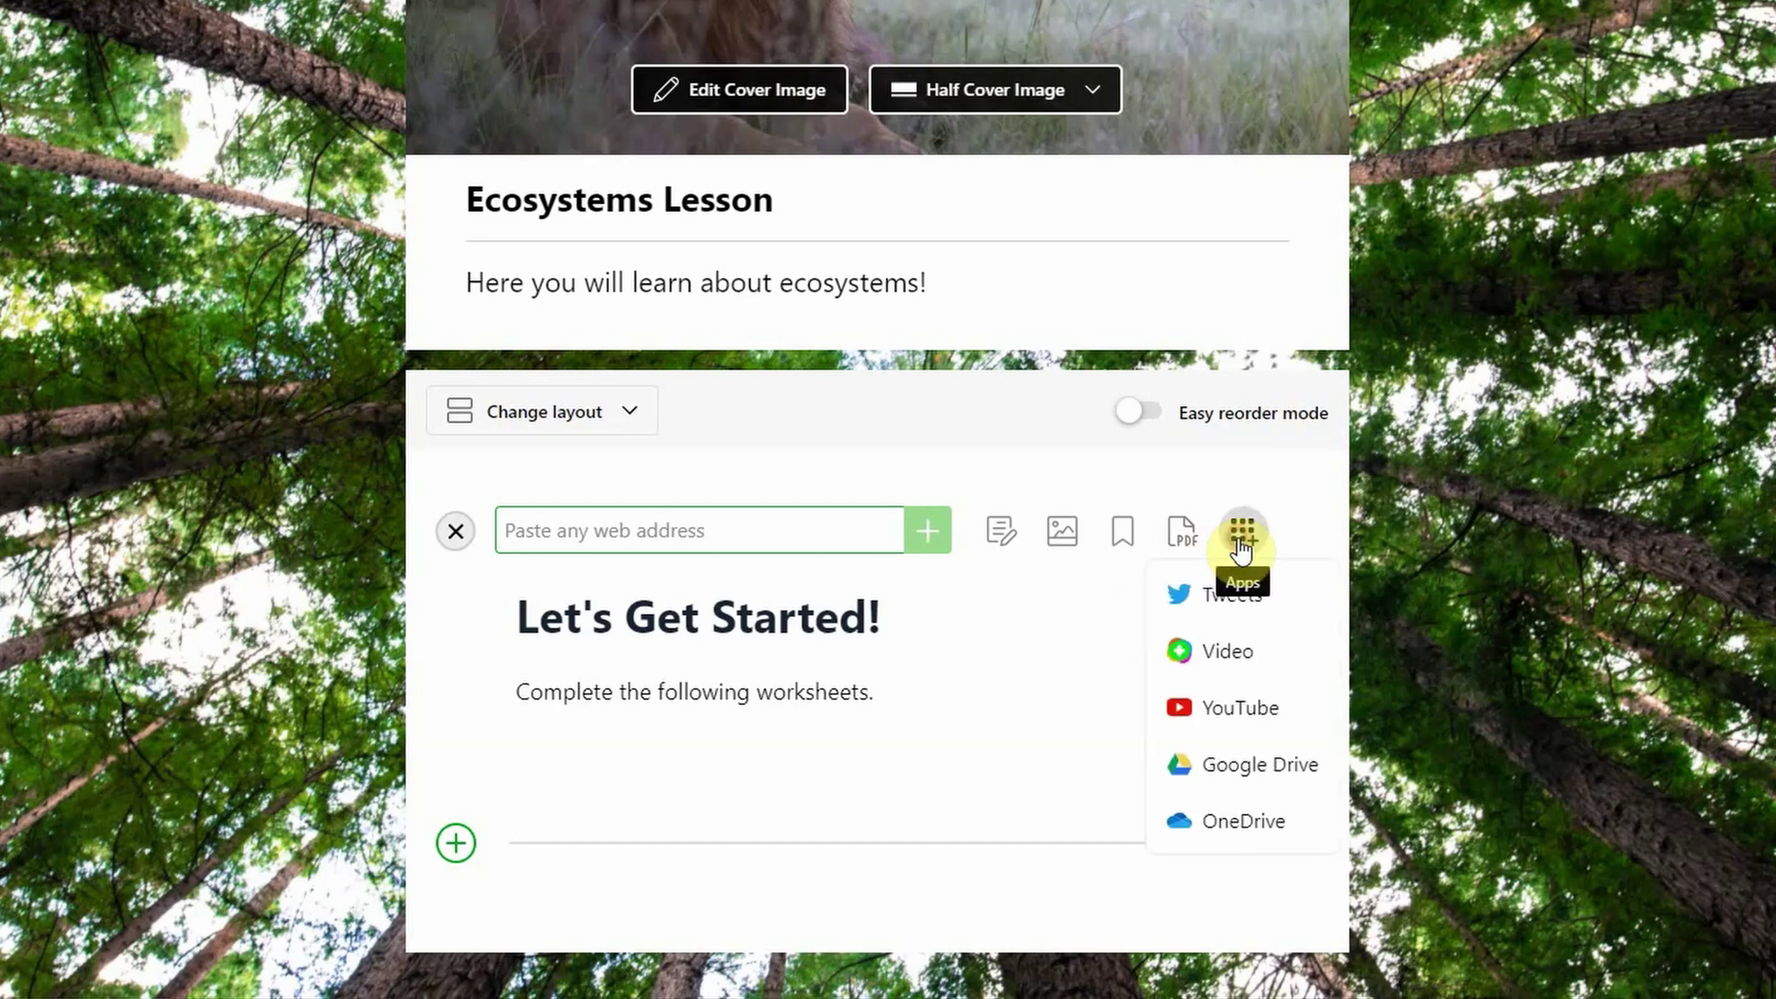
{"action": "left_click", "coordinate": [1197, 784]}
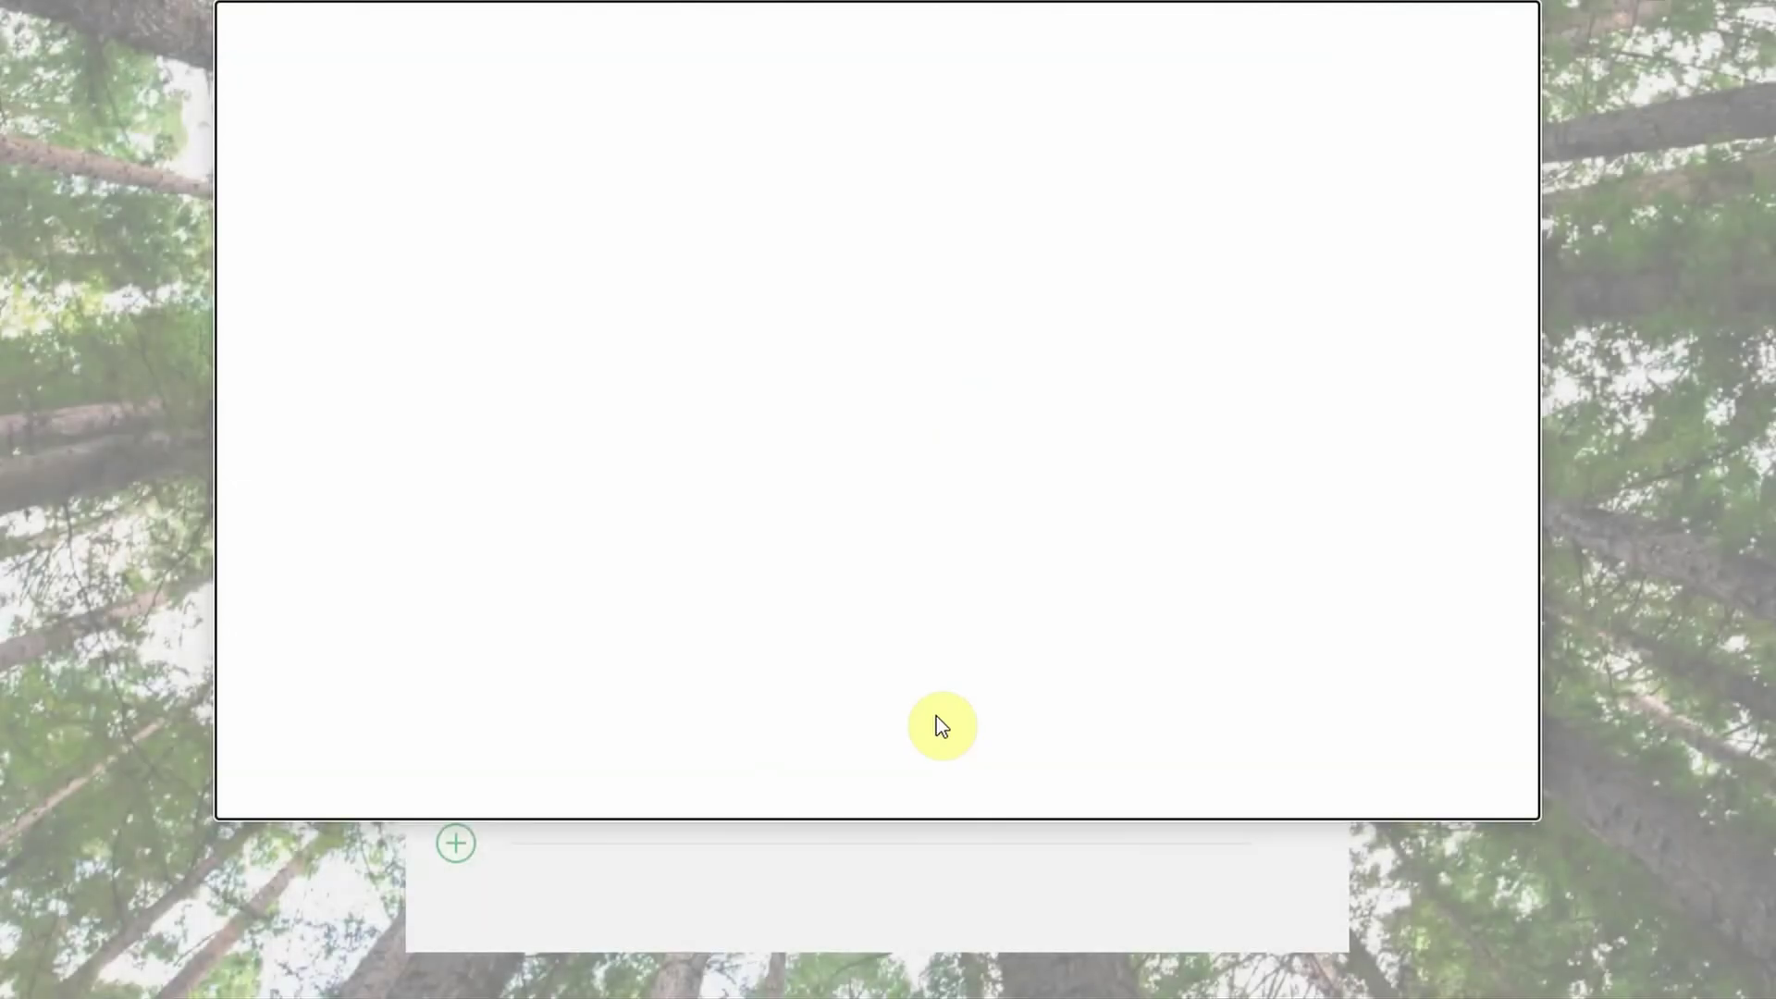
{"action": "left_click", "coordinate": [369, 116]}
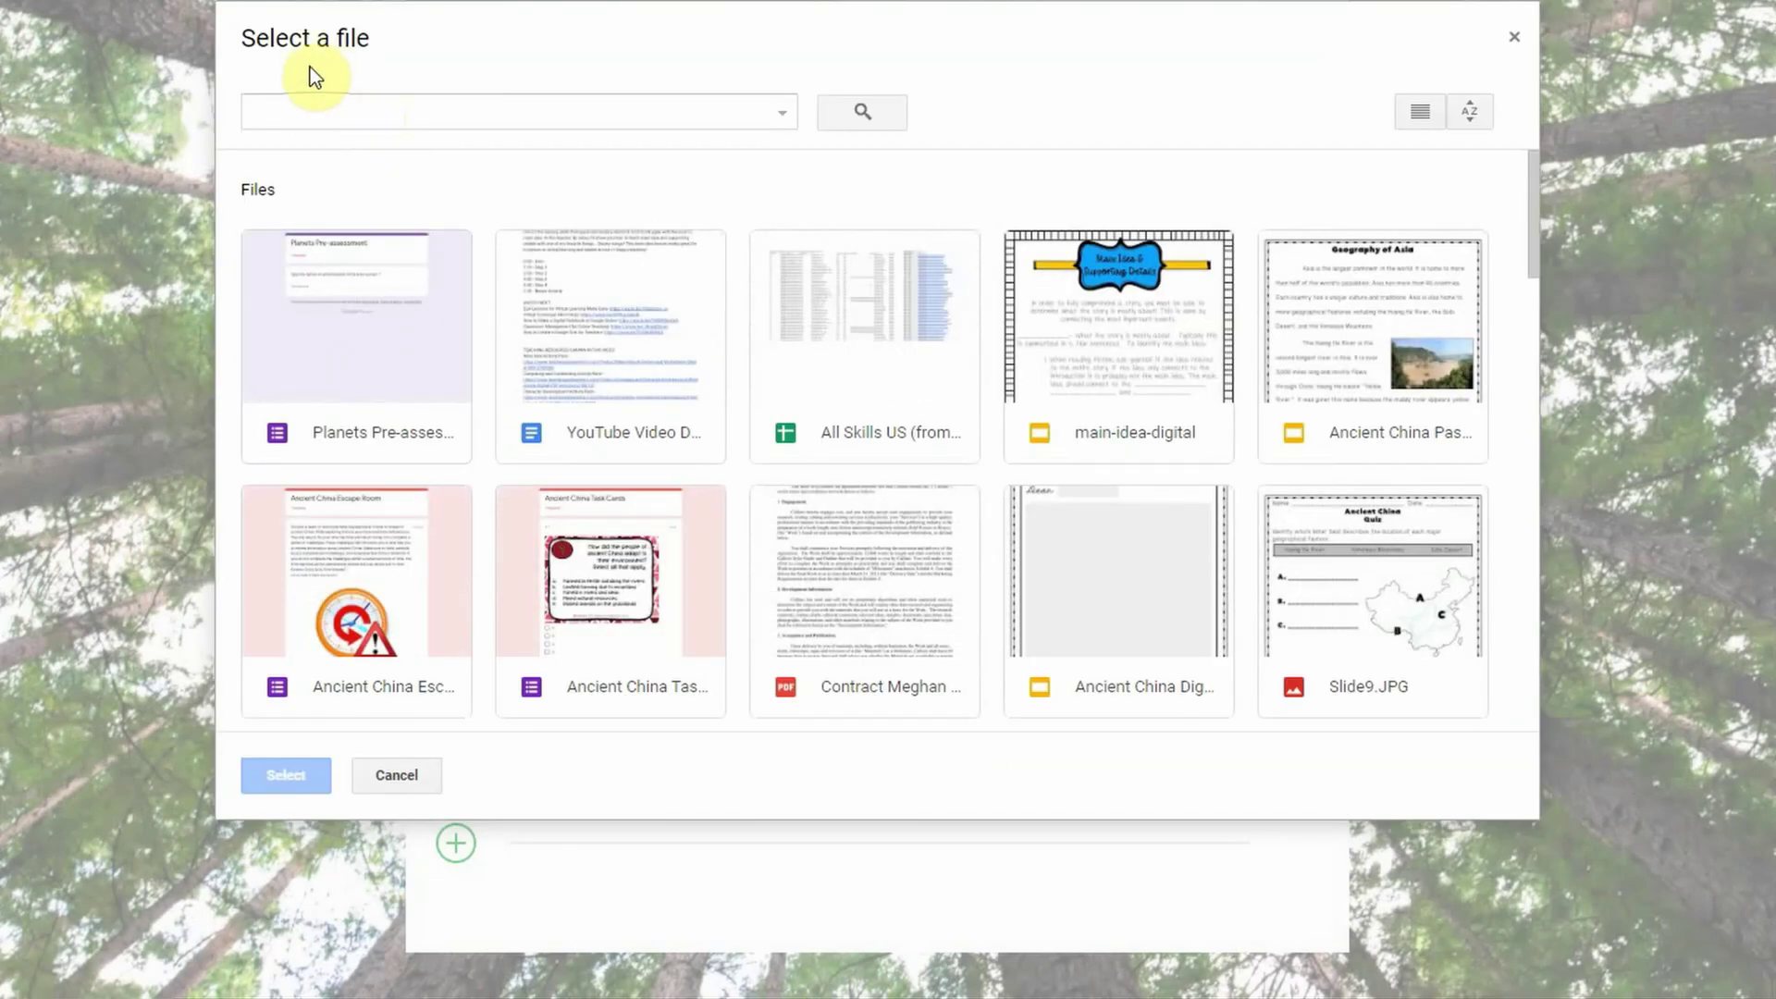
{"action": "type", "text": "ecosystems"}
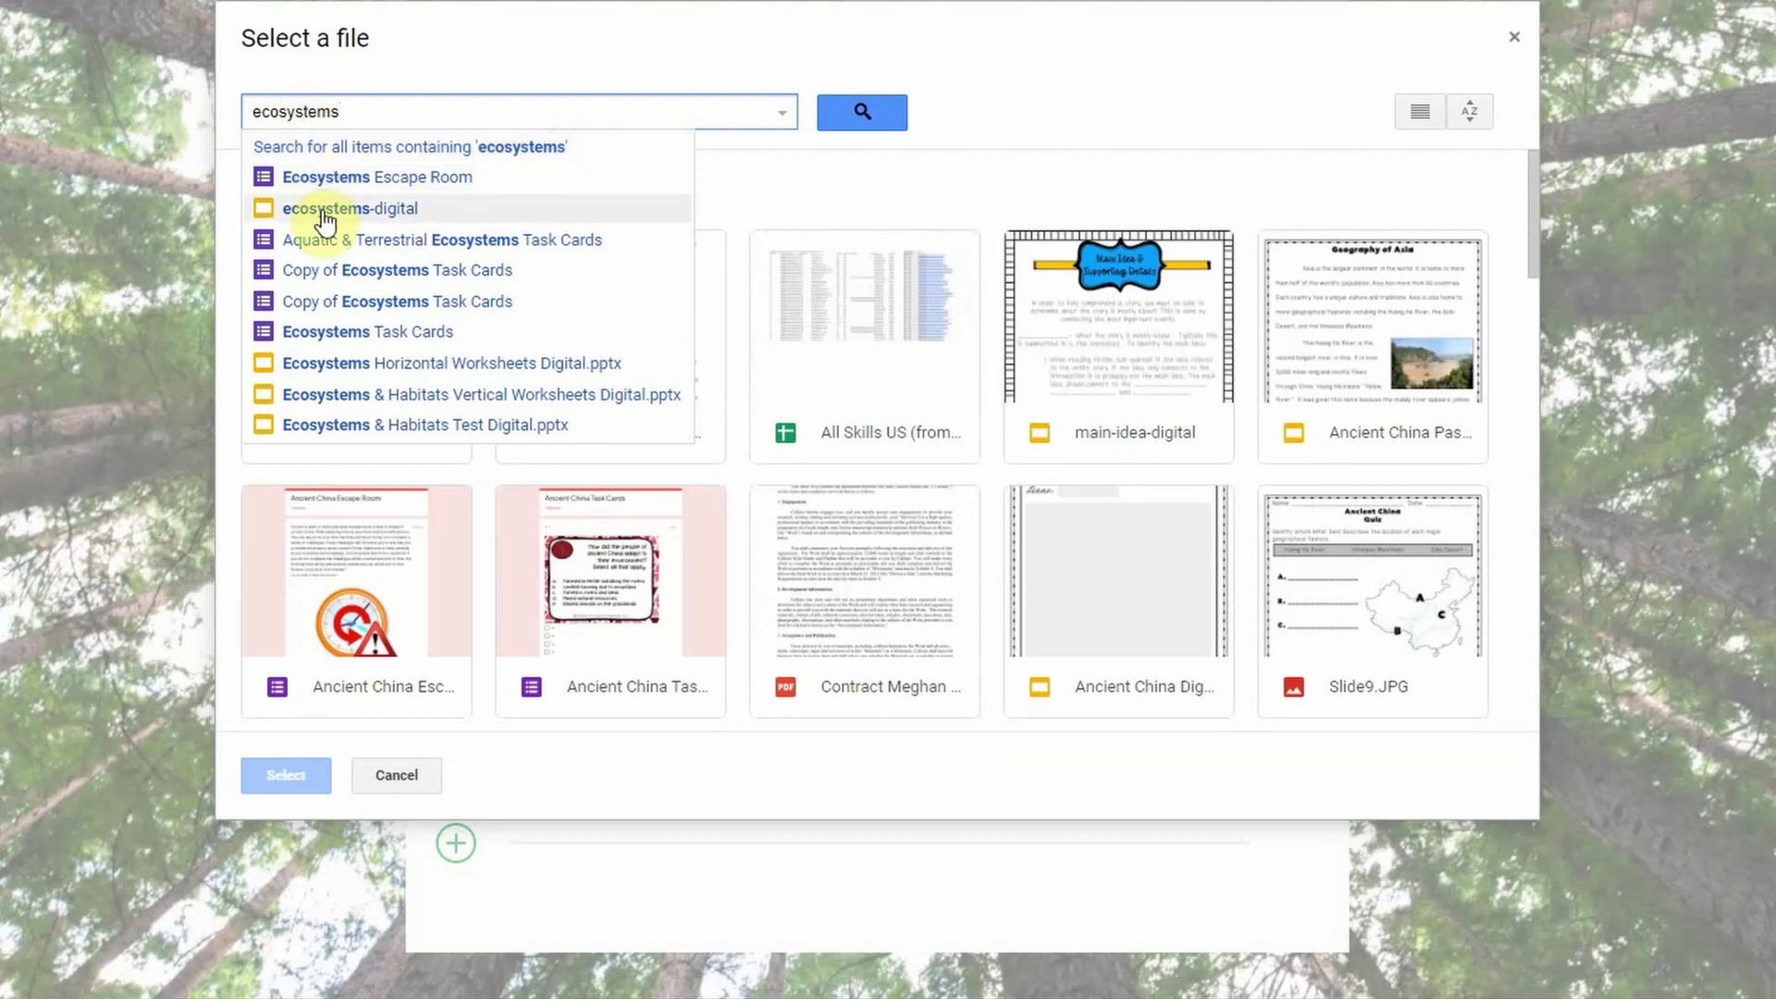
{"action": "left_click", "coordinate": [319, 209]}
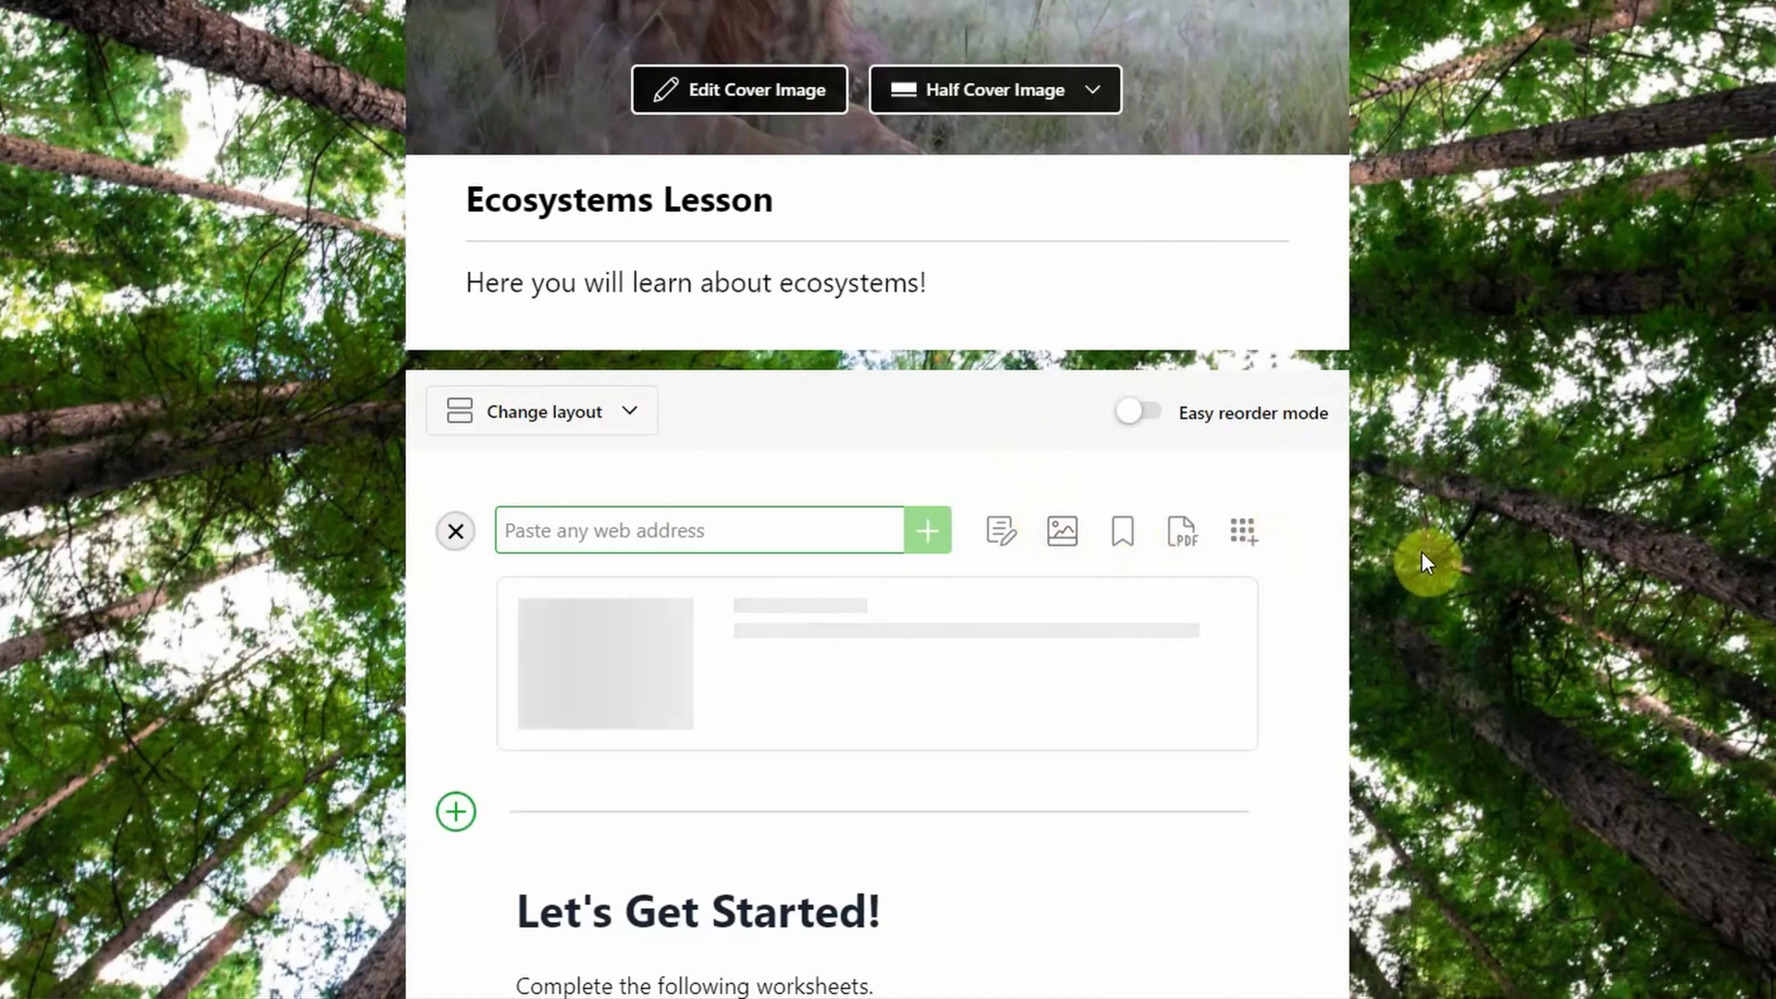
{"action": "scroll", "coordinate": [1421, 541], "scroll_direction": "down", "scroll_amount": 3}
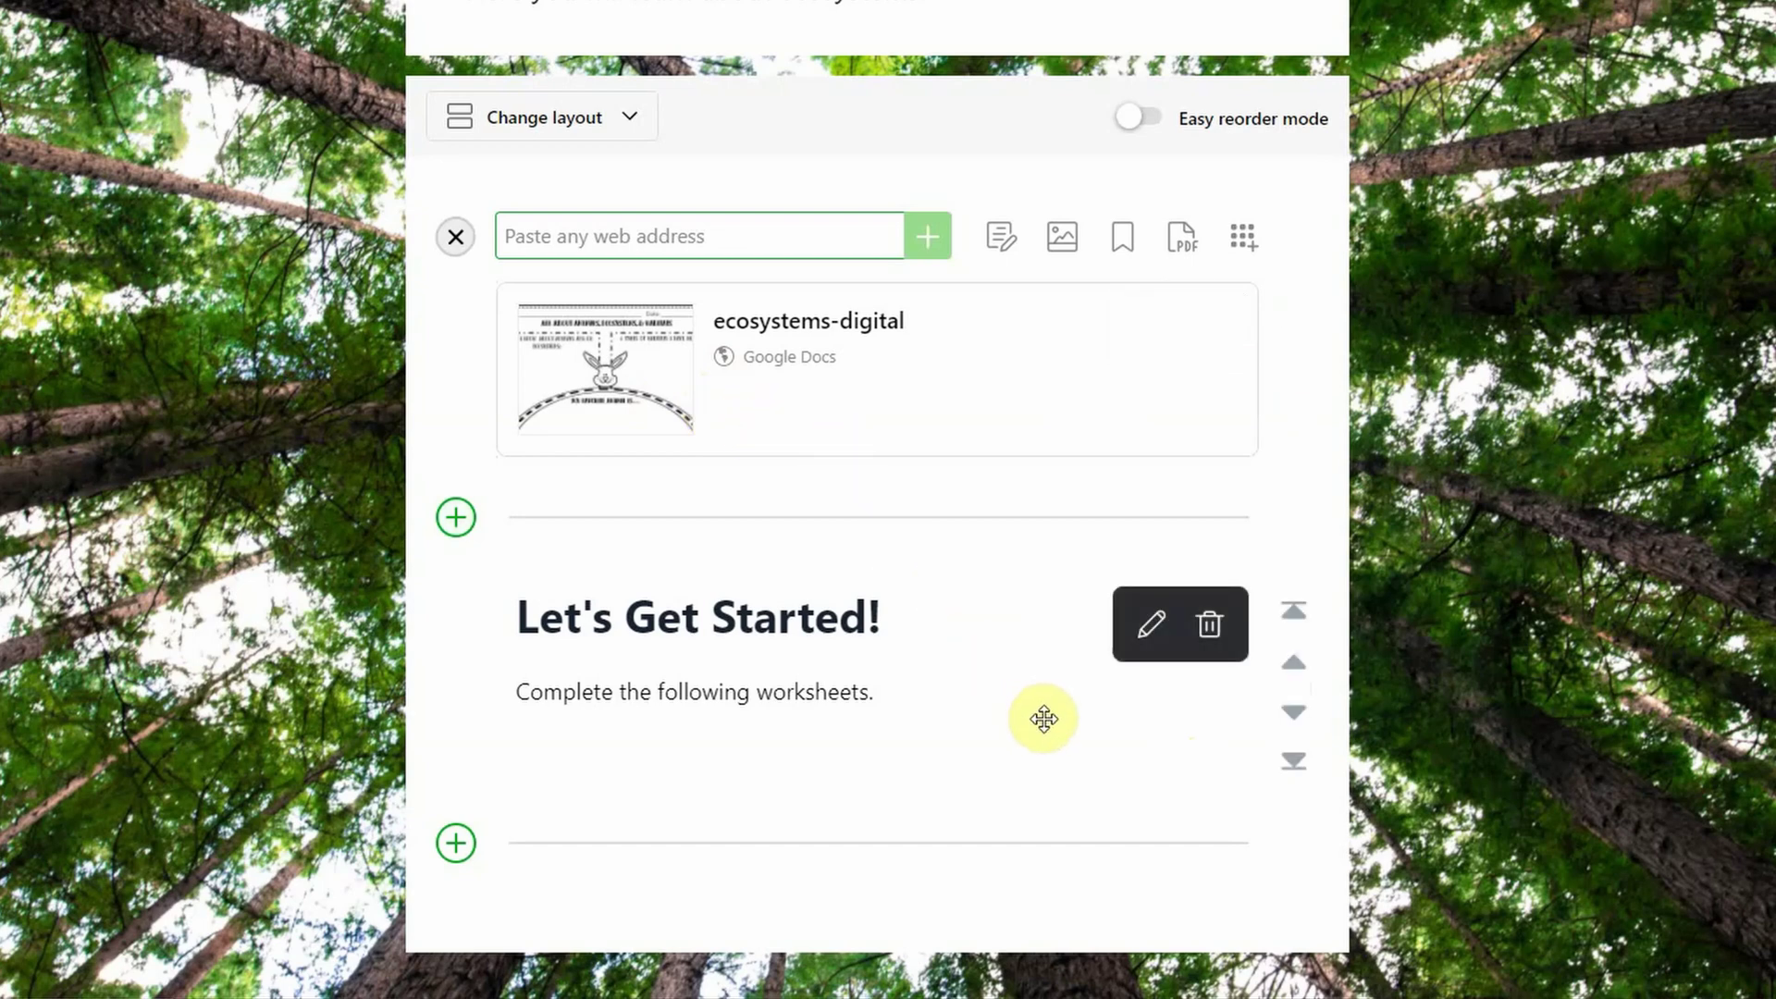
Move the 'Let's Get Started!' note above the ecosystems-digital worksheet card.
{"action": "left_click_drag", "start_coordinate": [1079, 666], "coordinate": [808, 673]}
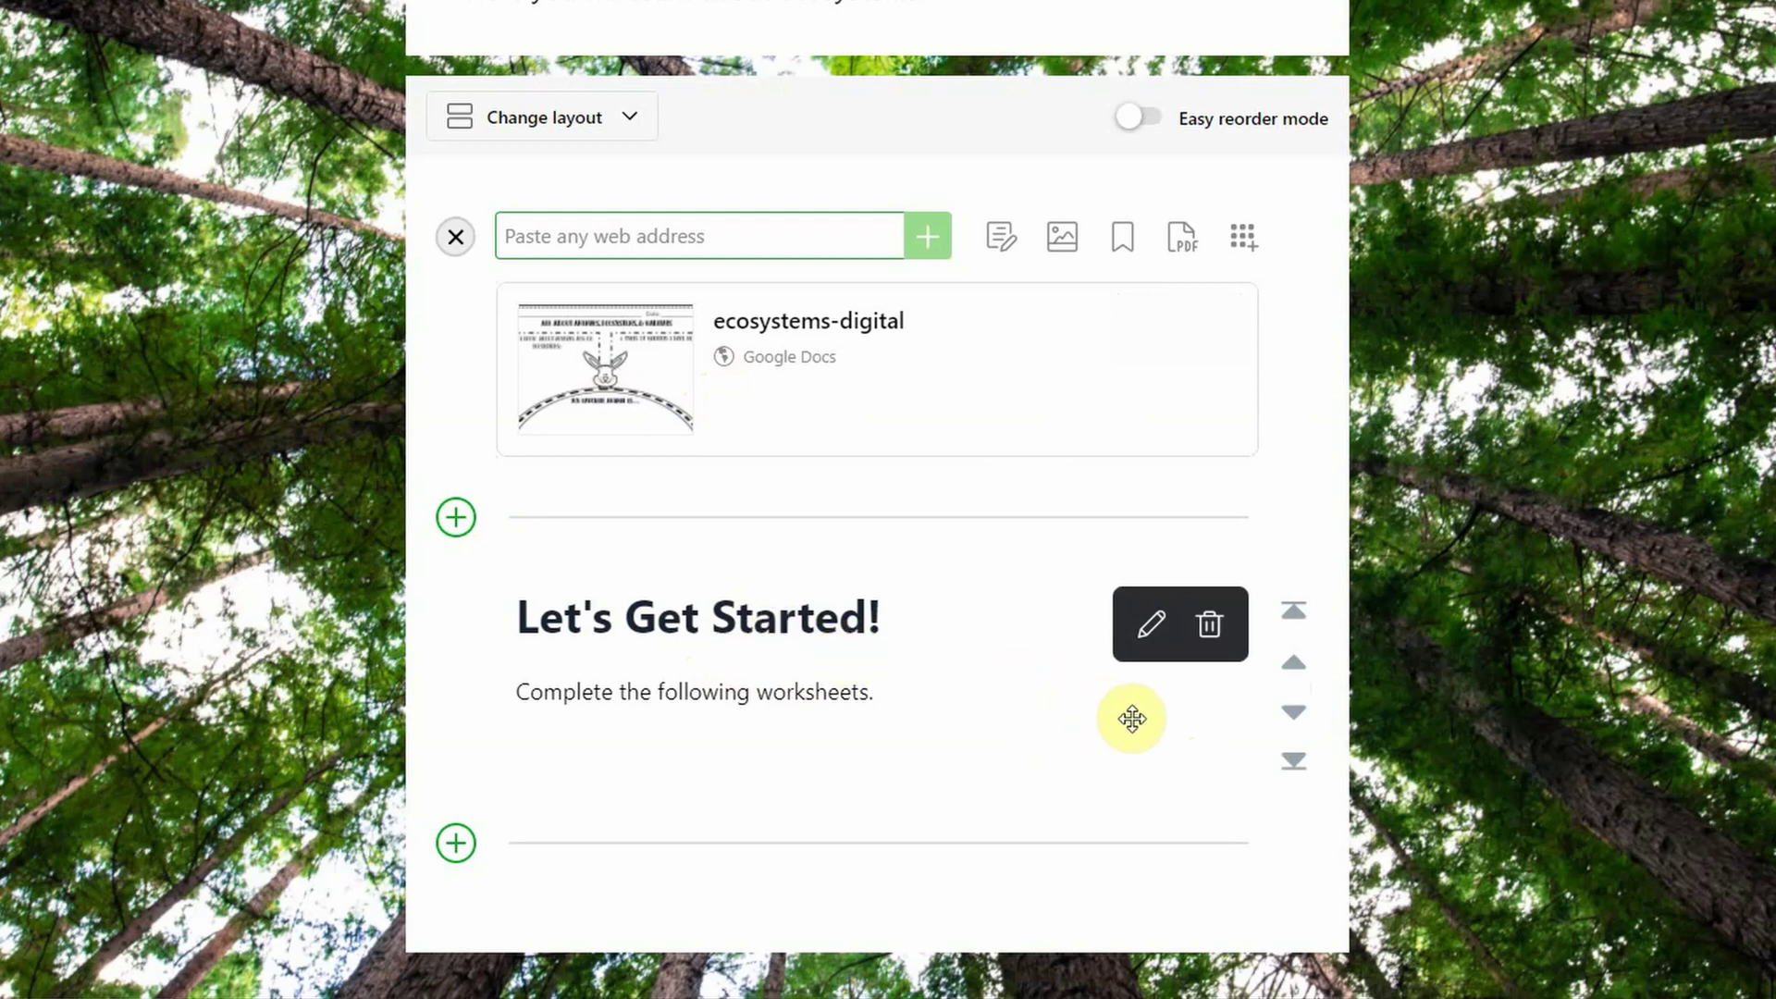
{"action": "left_click", "coordinate": [1300, 668]}
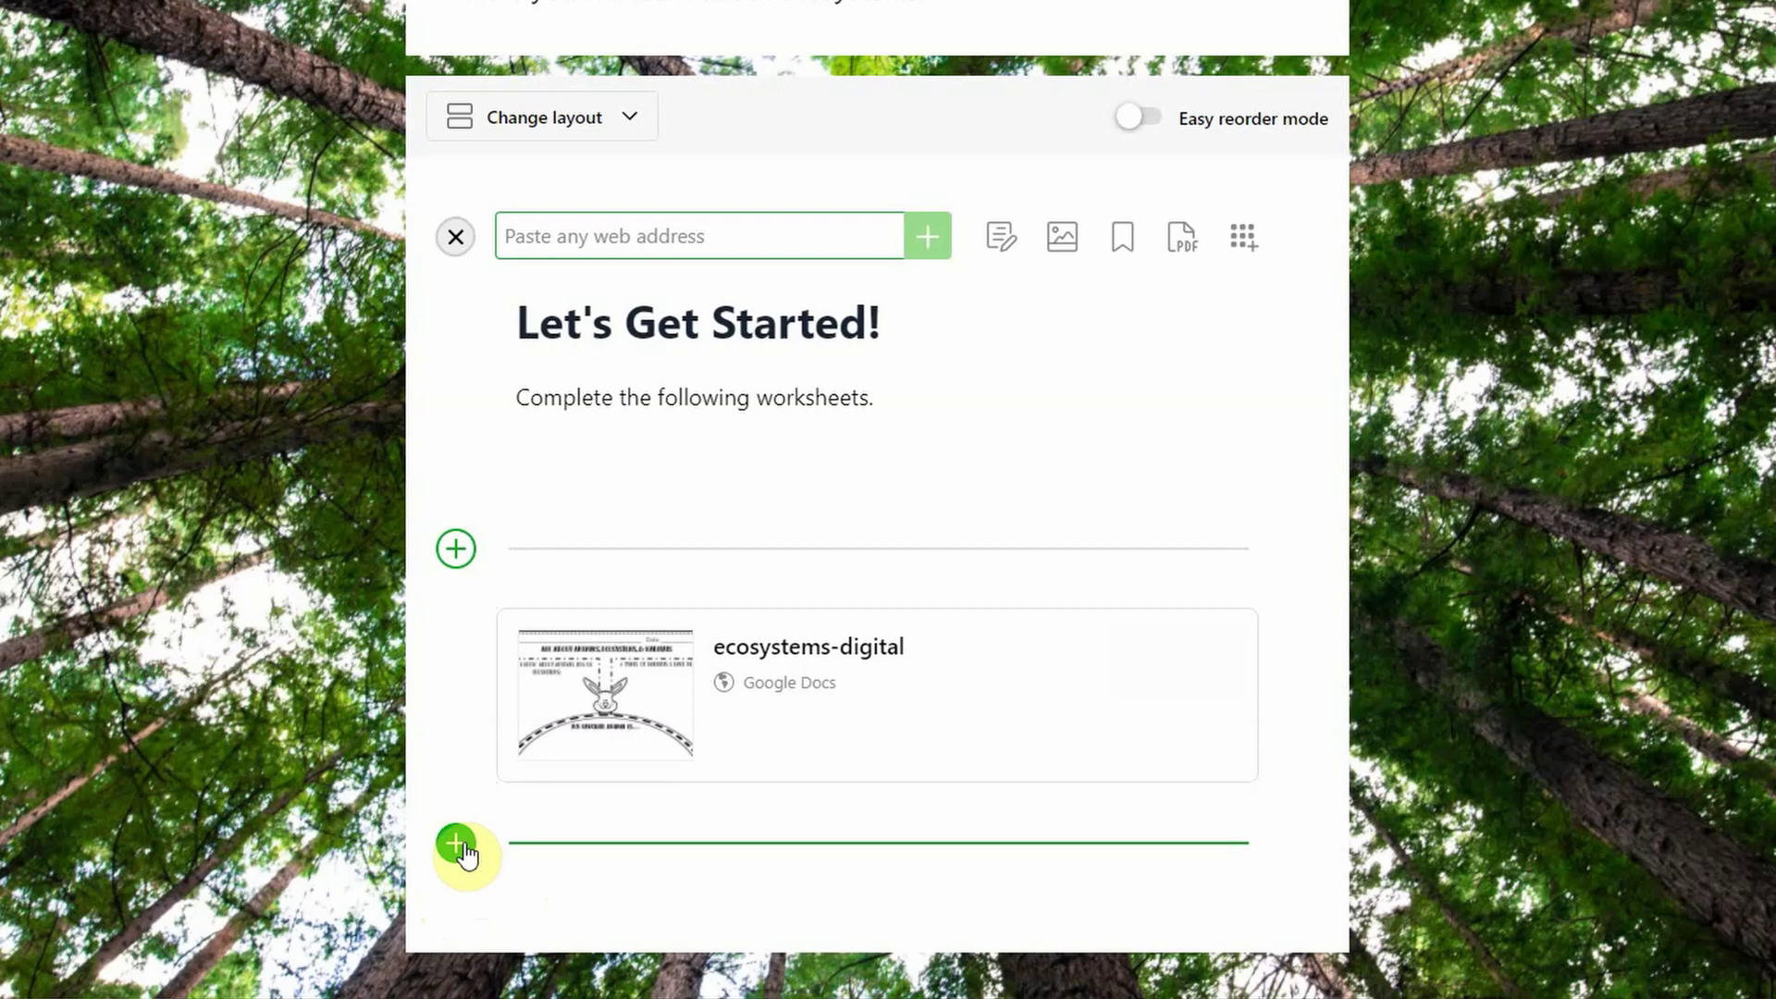
{"action": "left_click", "coordinate": [457, 844]}
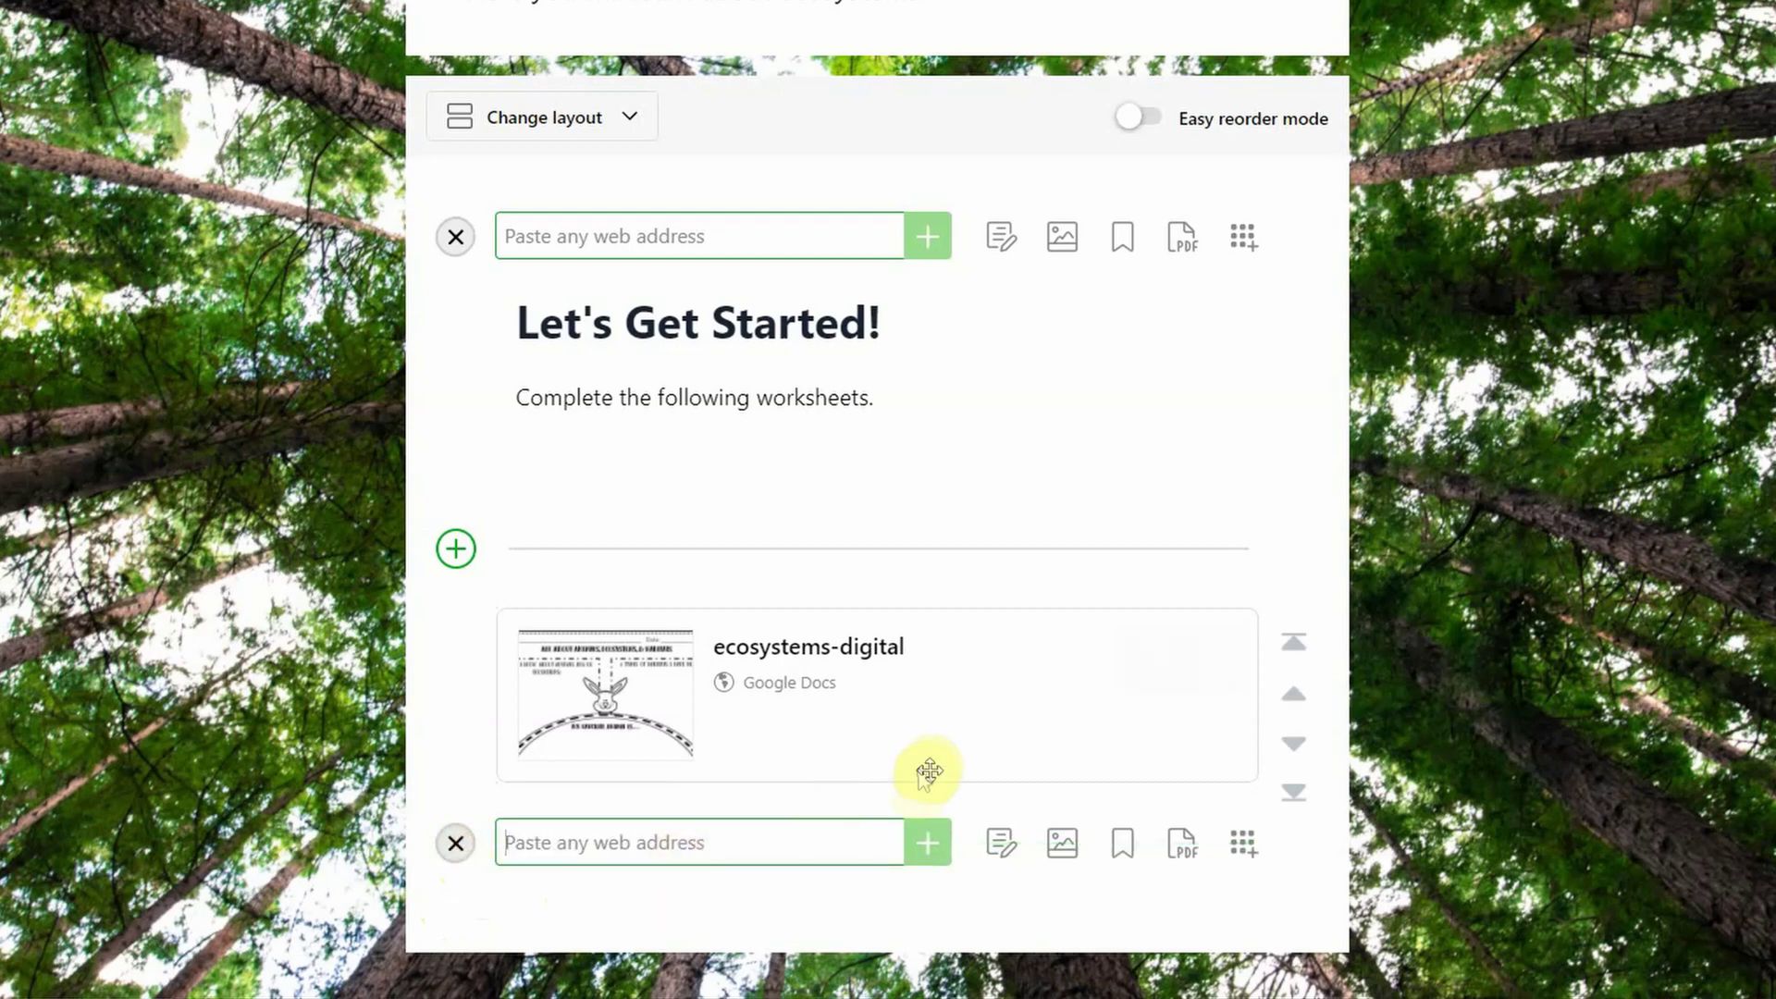
Save a note with H1 heading 'Let's Learn!' and the line 'Use the videos and websites to learn more about ecosystems.'.
{"action": "left_click", "coordinate": [1014, 847]}
{"action": "left_click", "coordinate": [805, 559]}
{"action": "type", "text": "Let's Learn"}
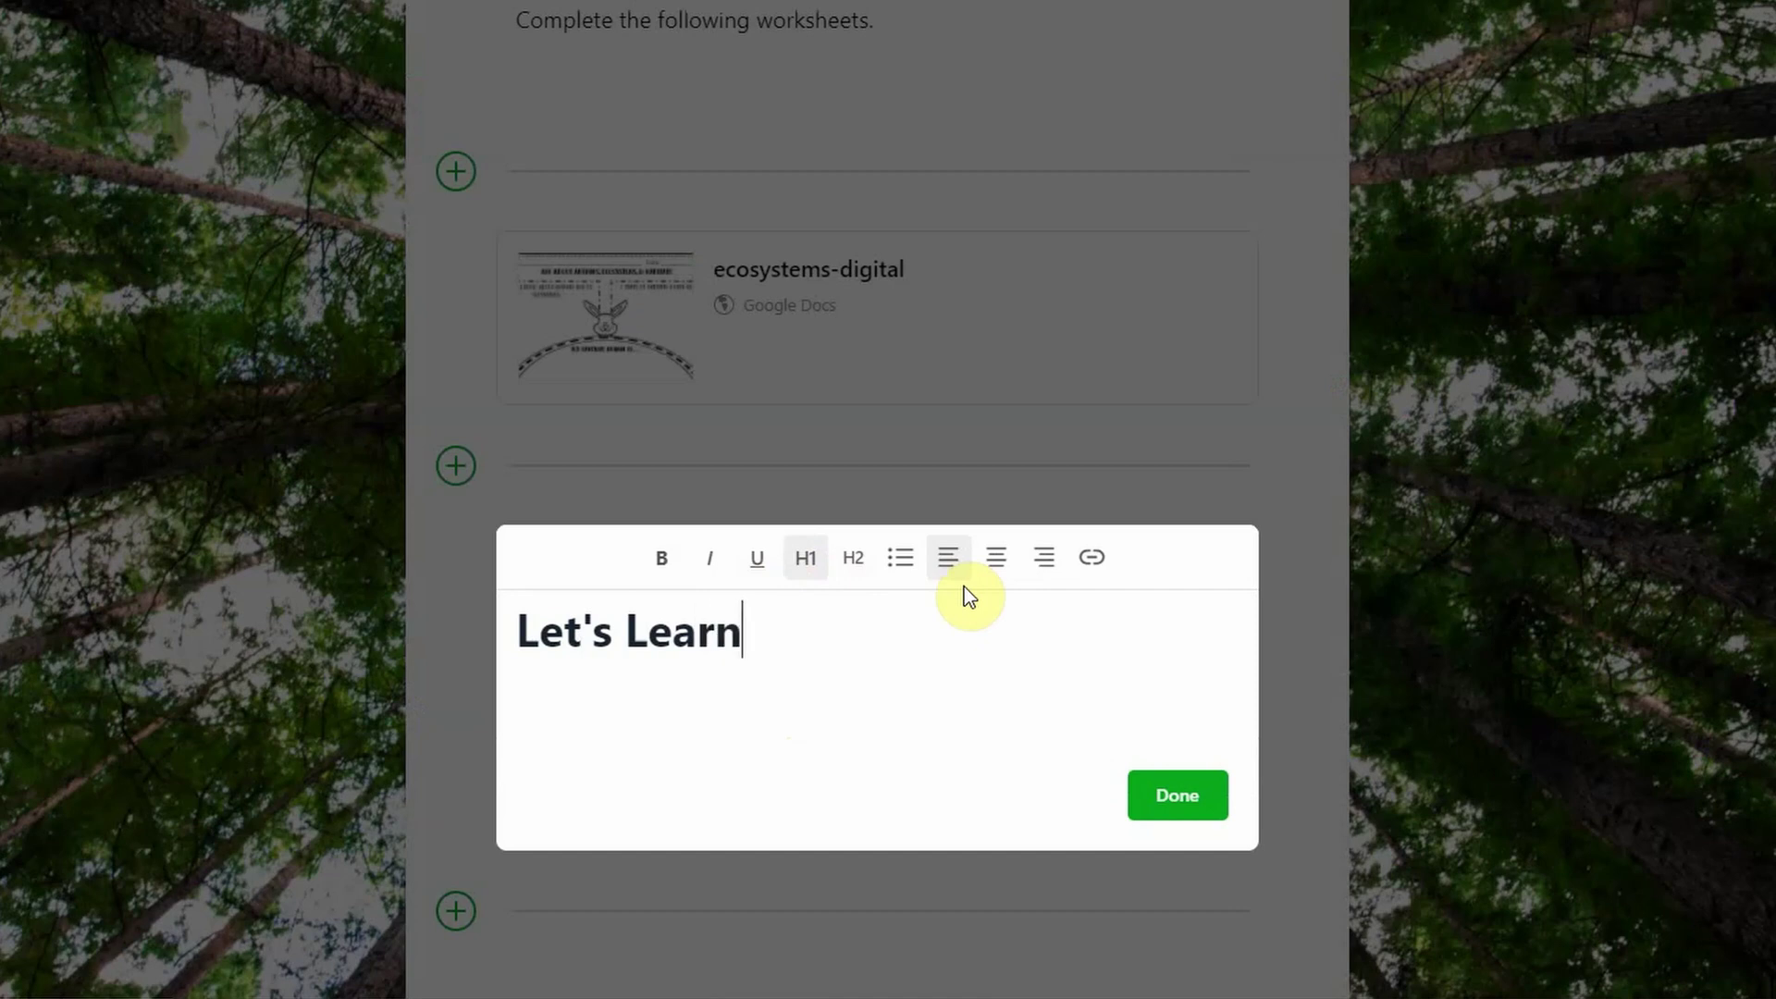
{"action": "type", "text": "!"}
{"action": "key", "text": "Return"}
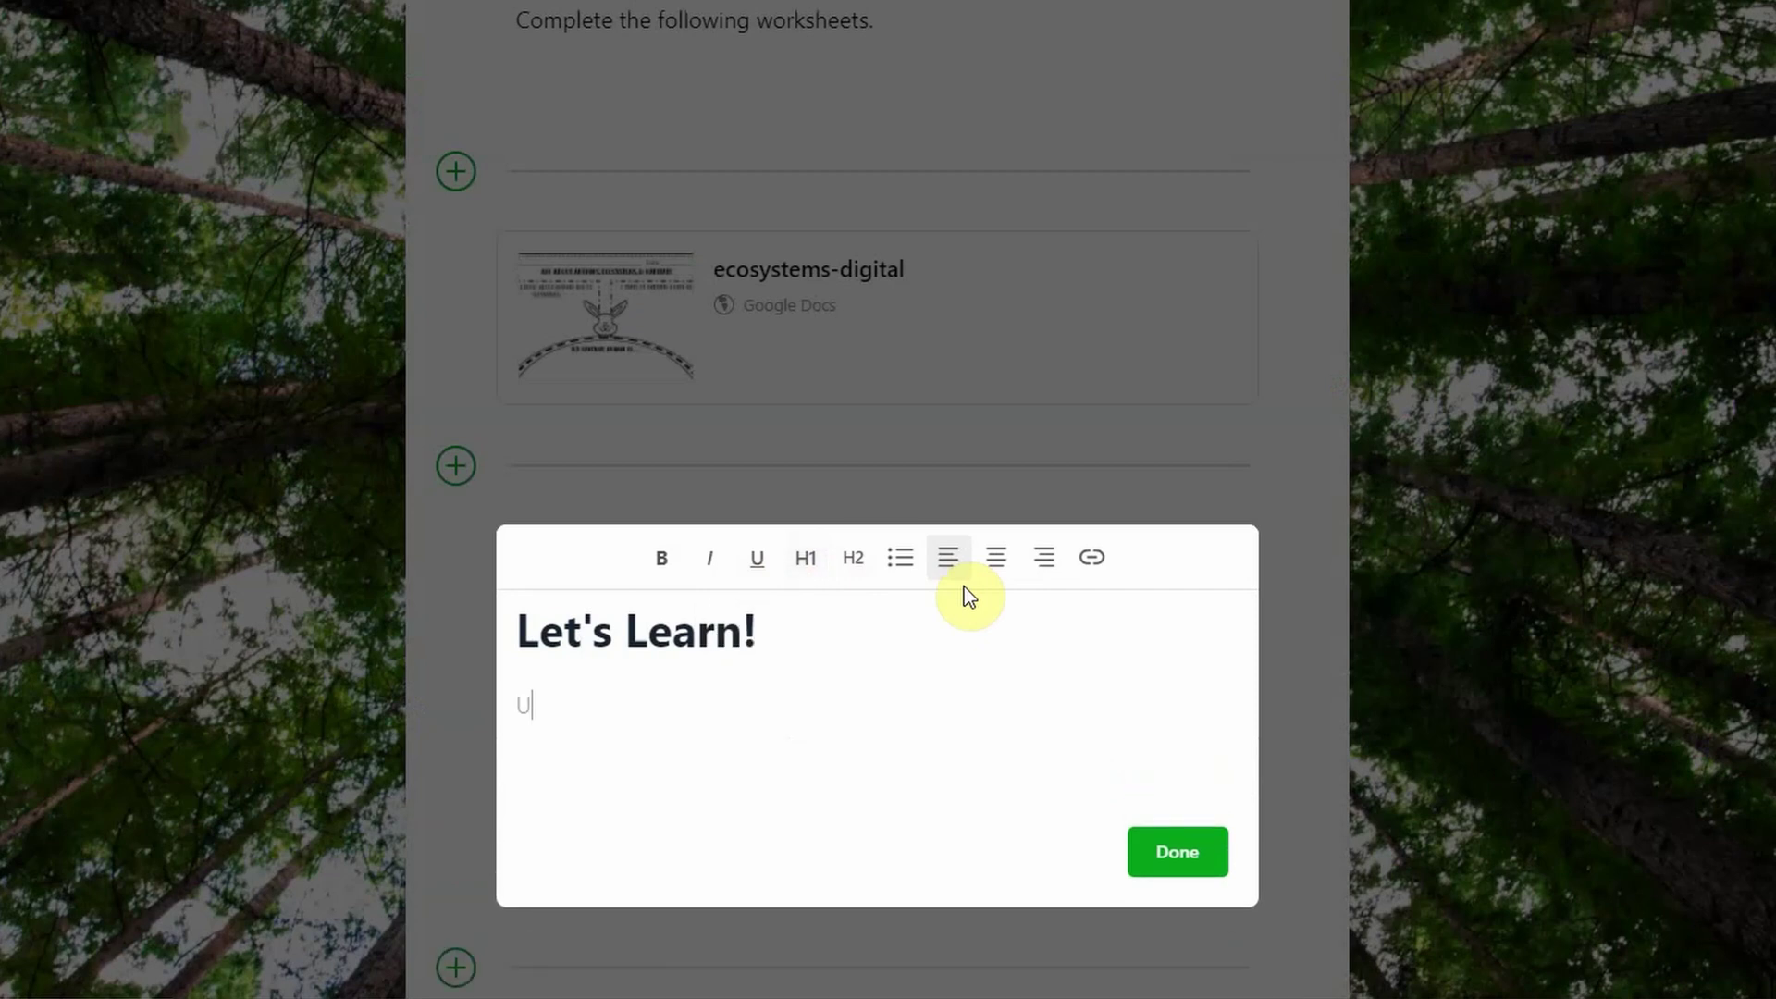
{"action": "type", "text": "Use the videos"}
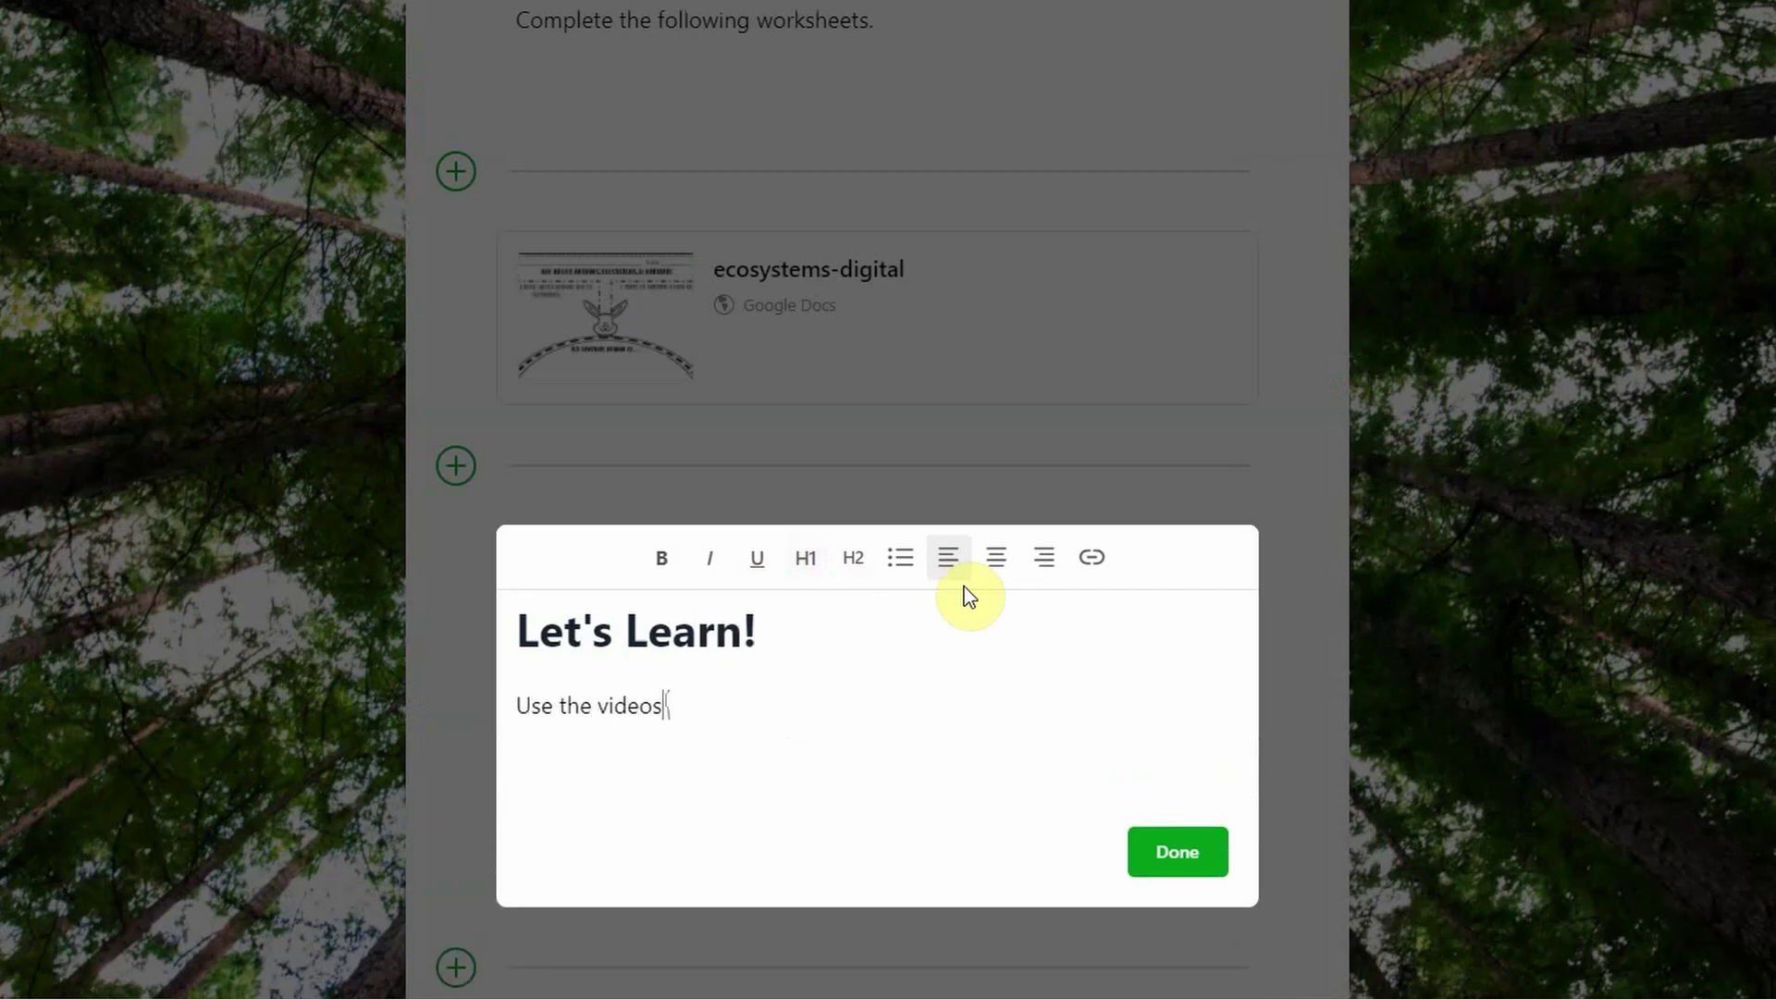
{"action": "type", "text": " and websites to lea"}
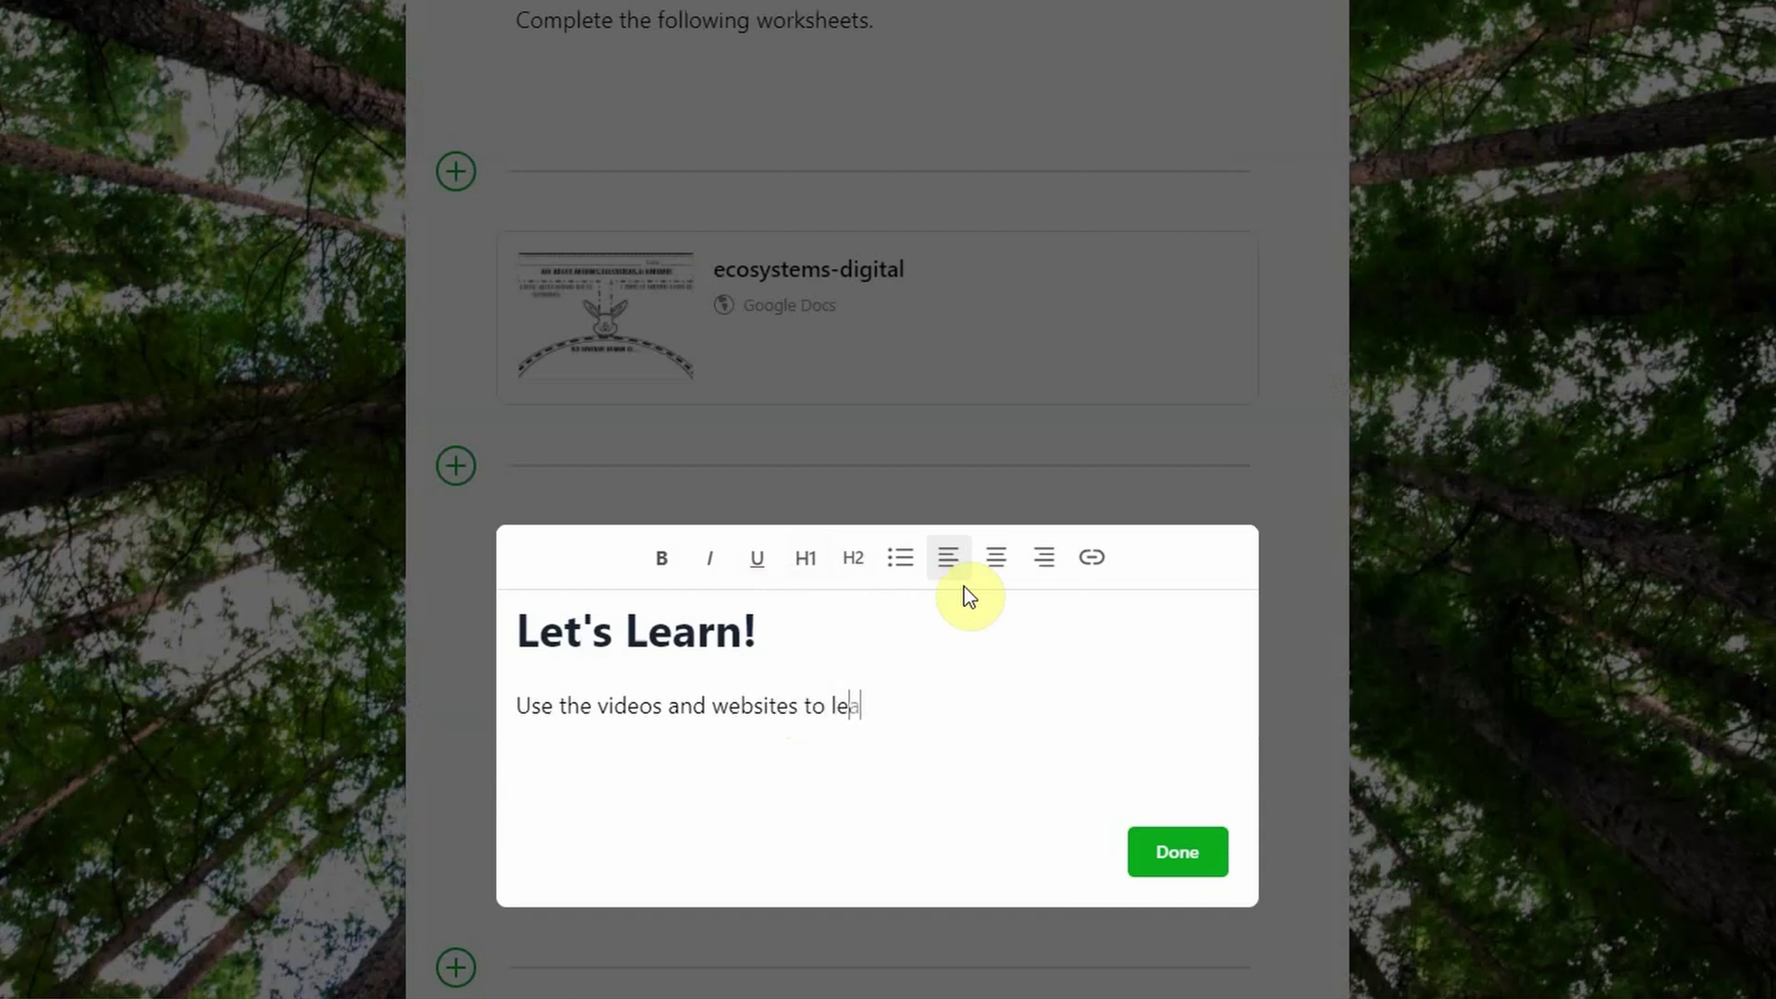
{"action": "type", "text": "rn more about ecosystems."}
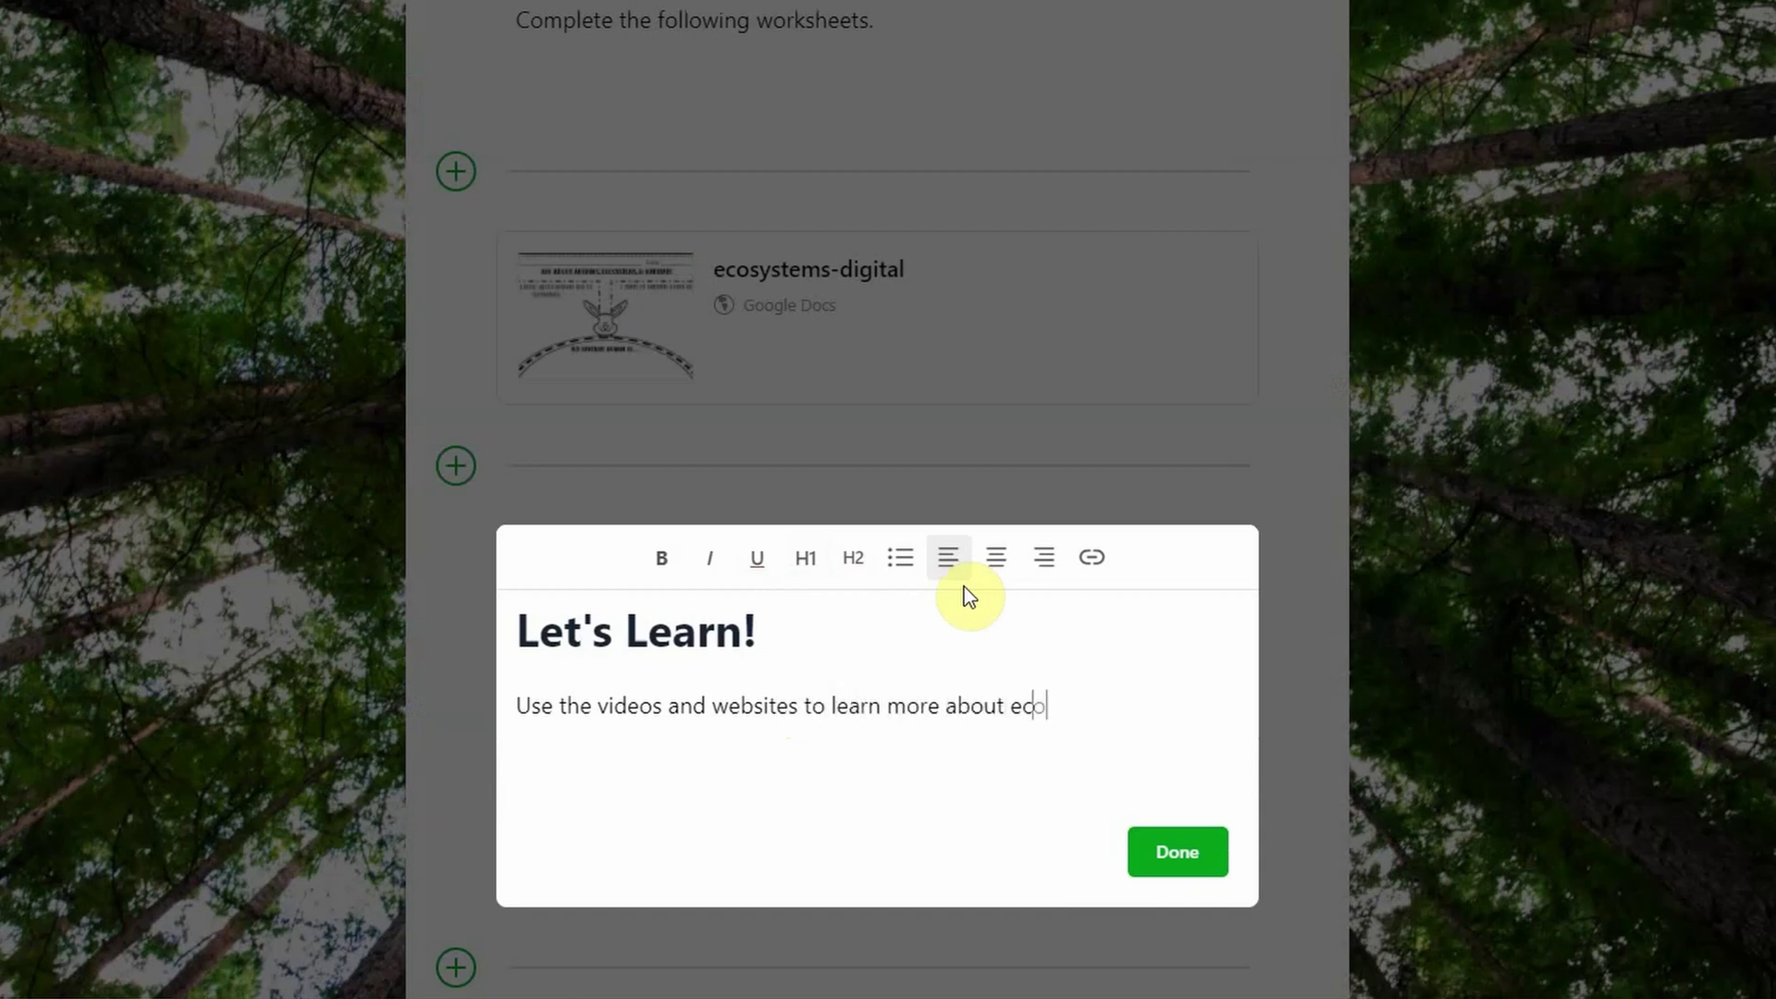
{"action": "left_click", "coordinate": [1020, 513]}
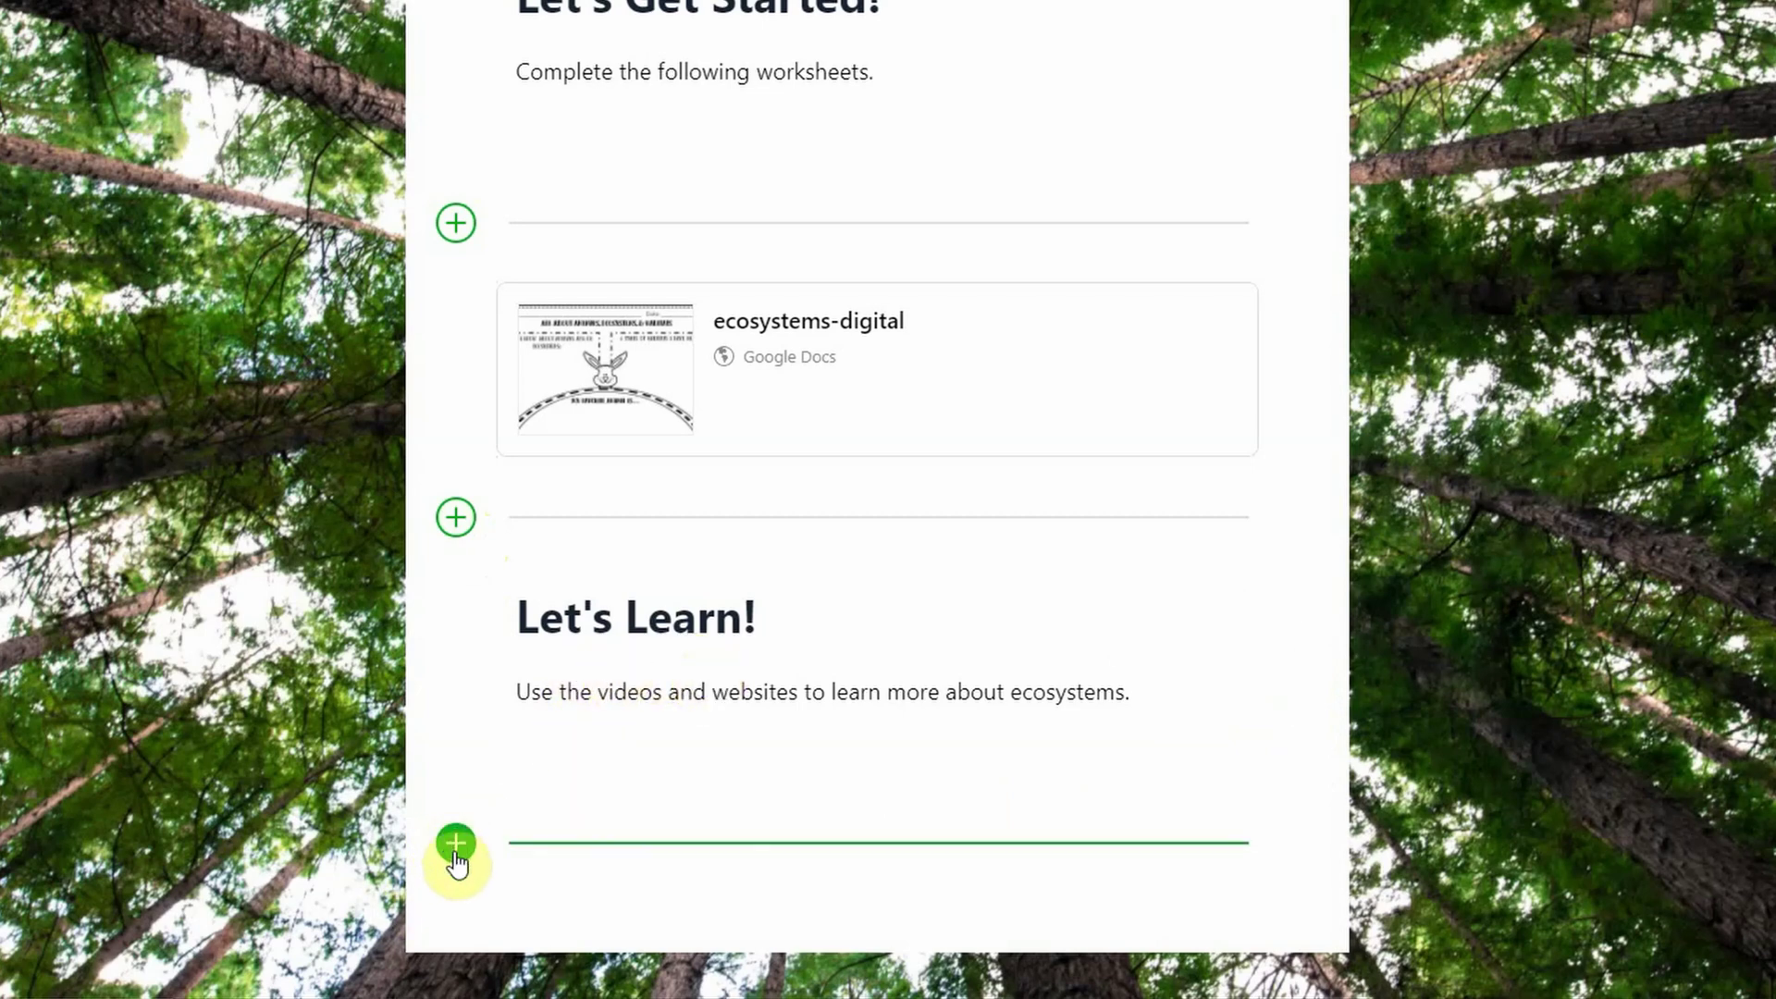
Add the YouTube video 'Home Sweet Habitat: Crash Course Kids #21.1' below Let's Learn!, found by searching 'ecosy'.
{"action": "left_click", "coordinate": [455, 856]}
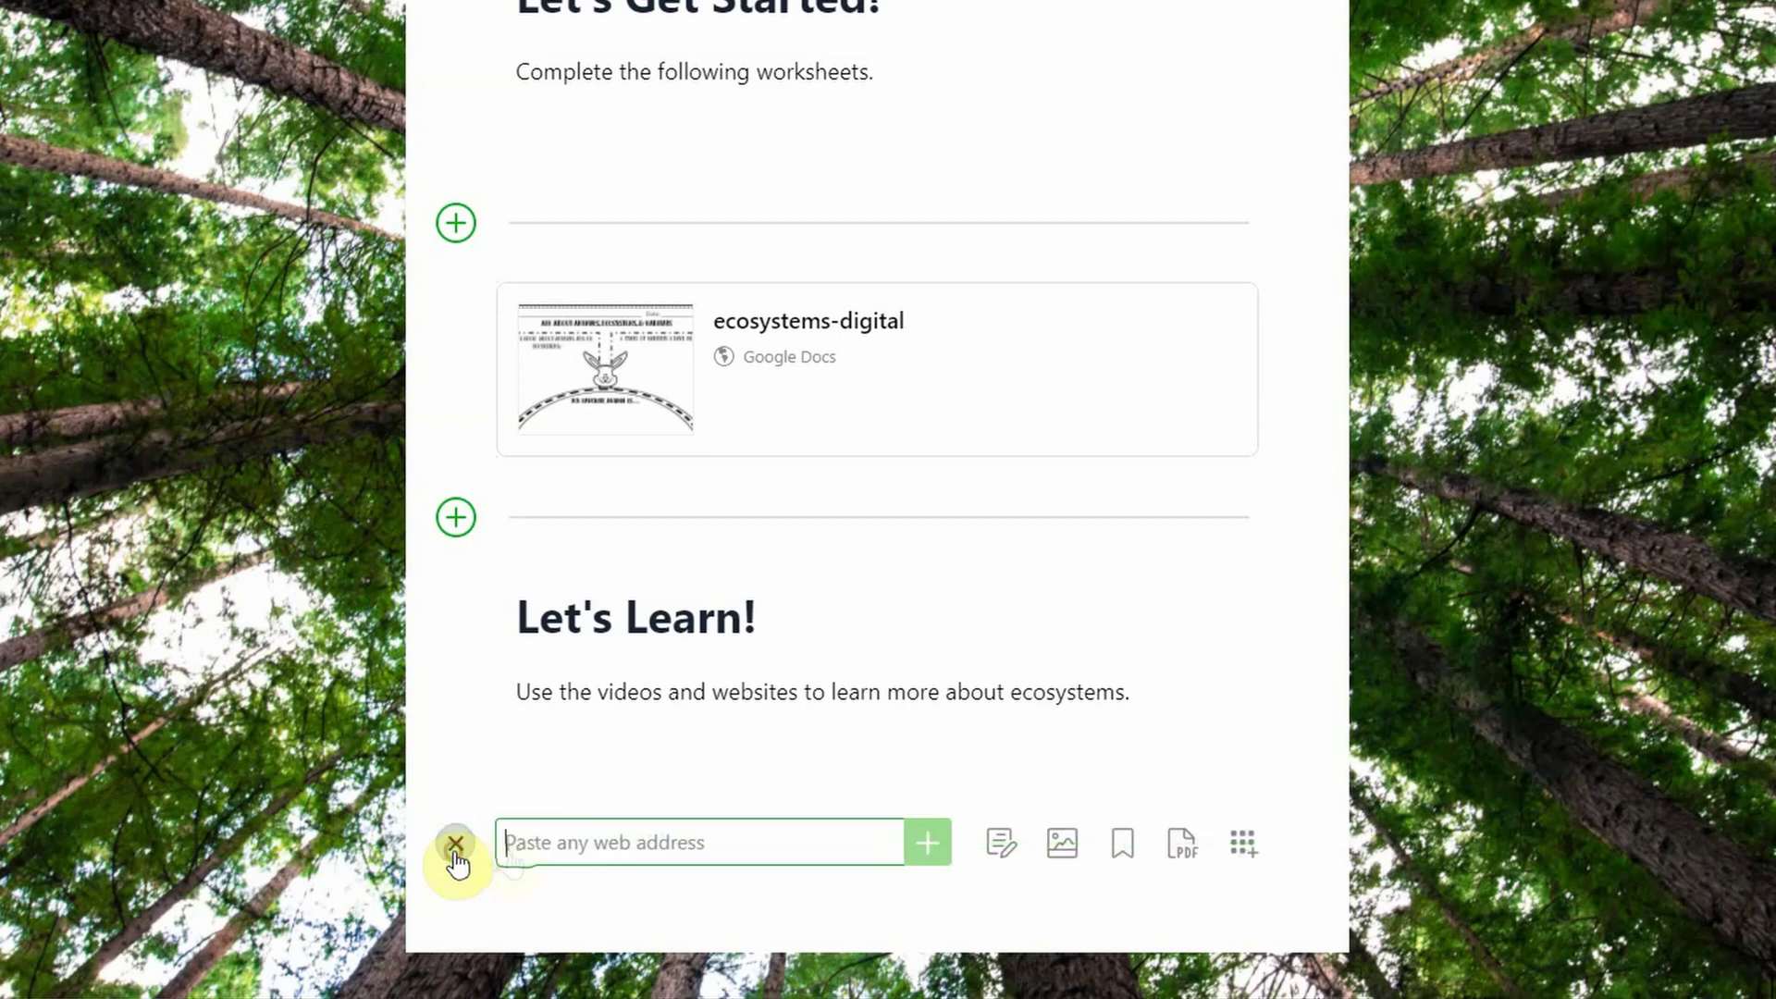
{"action": "left_click", "coordinate": [1269, 848]}
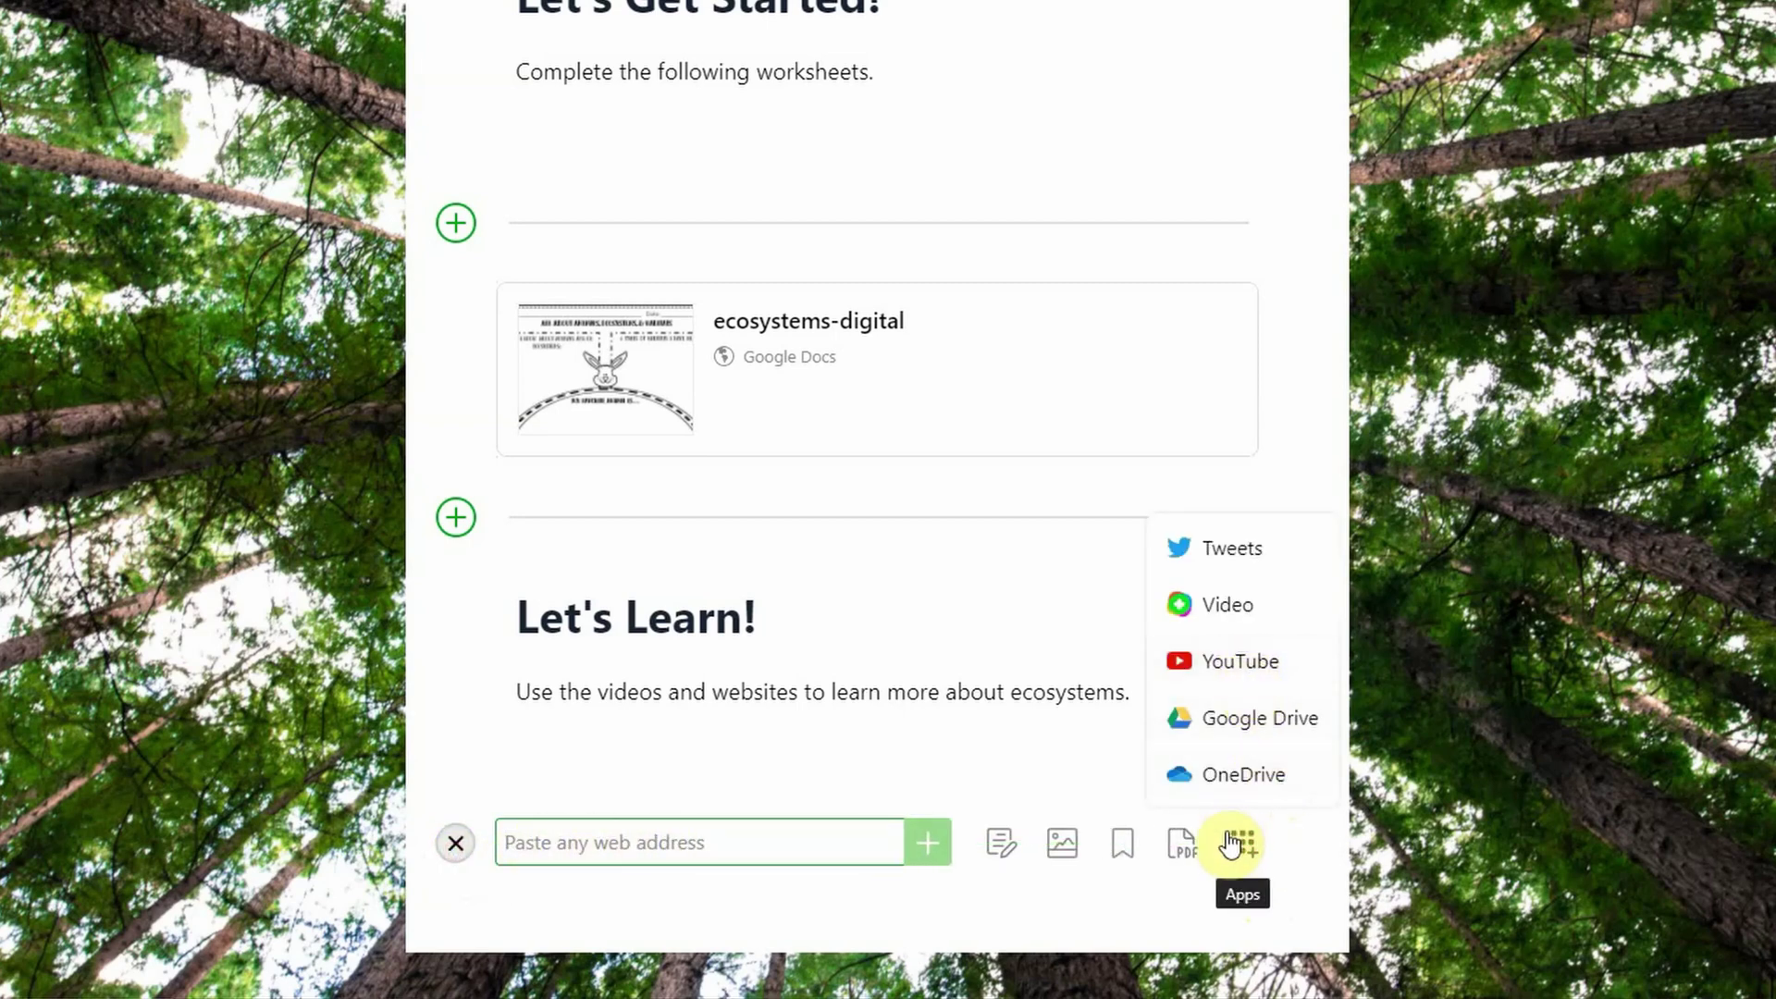
{"action": "left_click", "coordinate": [1234, 674]}
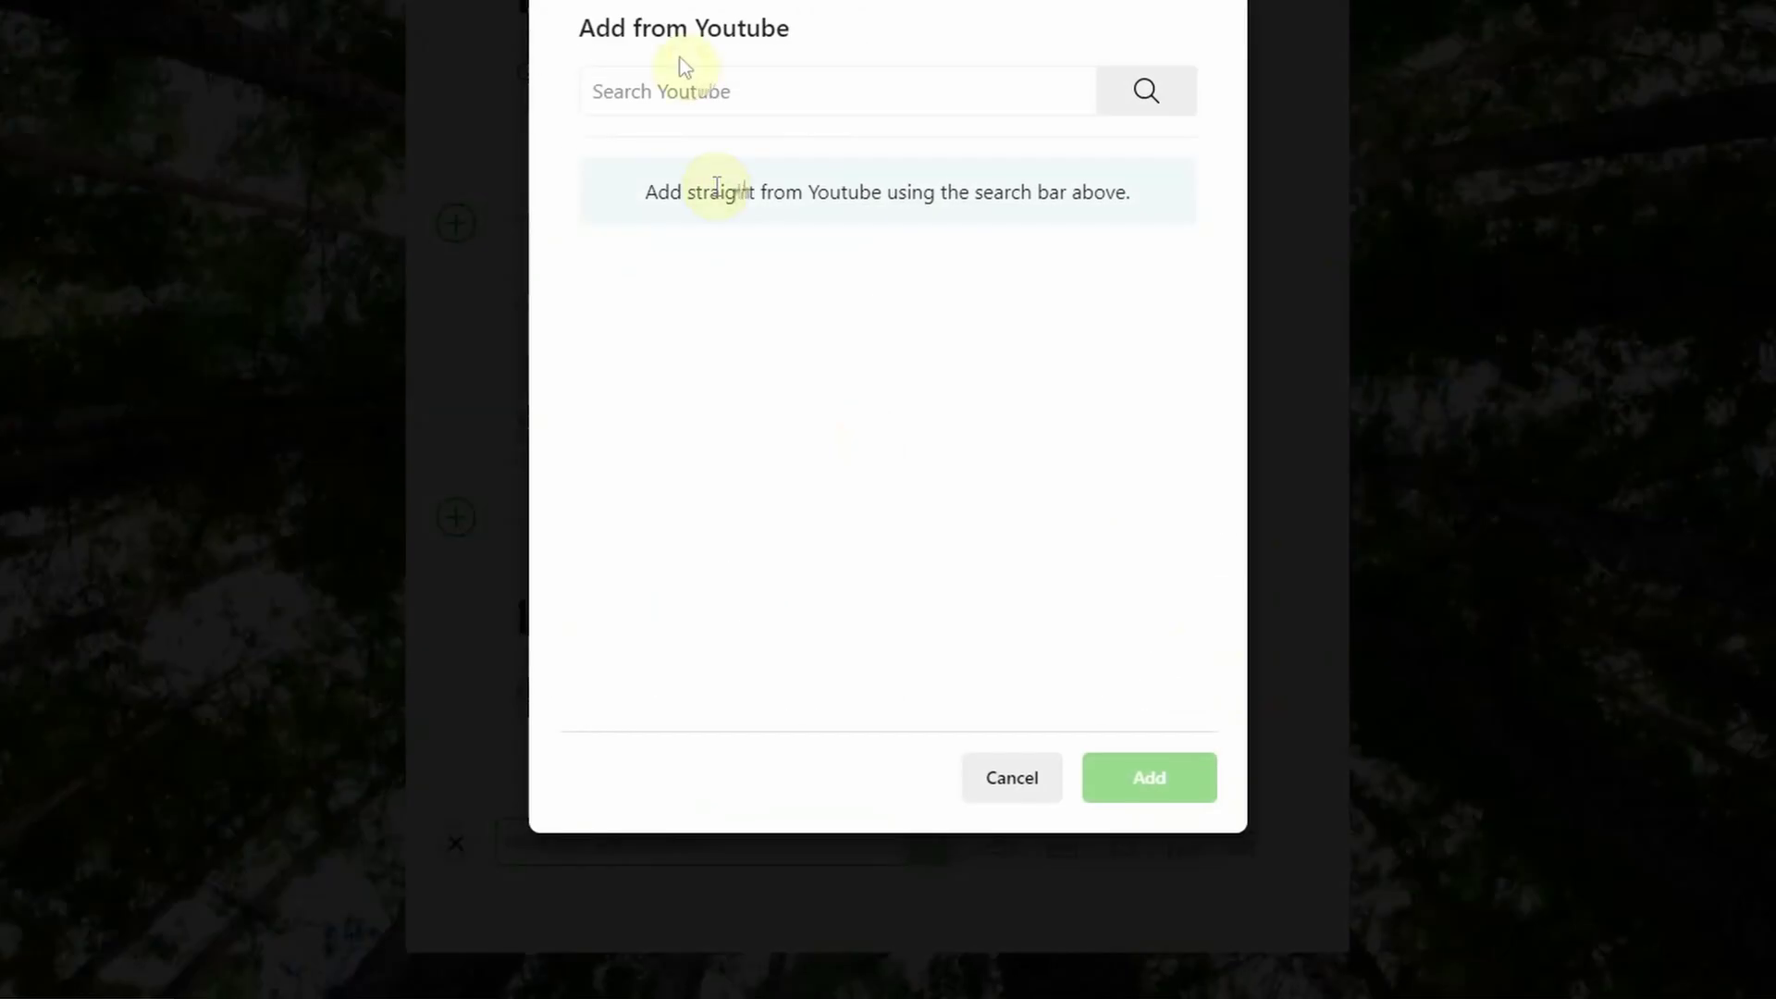
{"action": "left_click", "coordinate": [651, 84]}
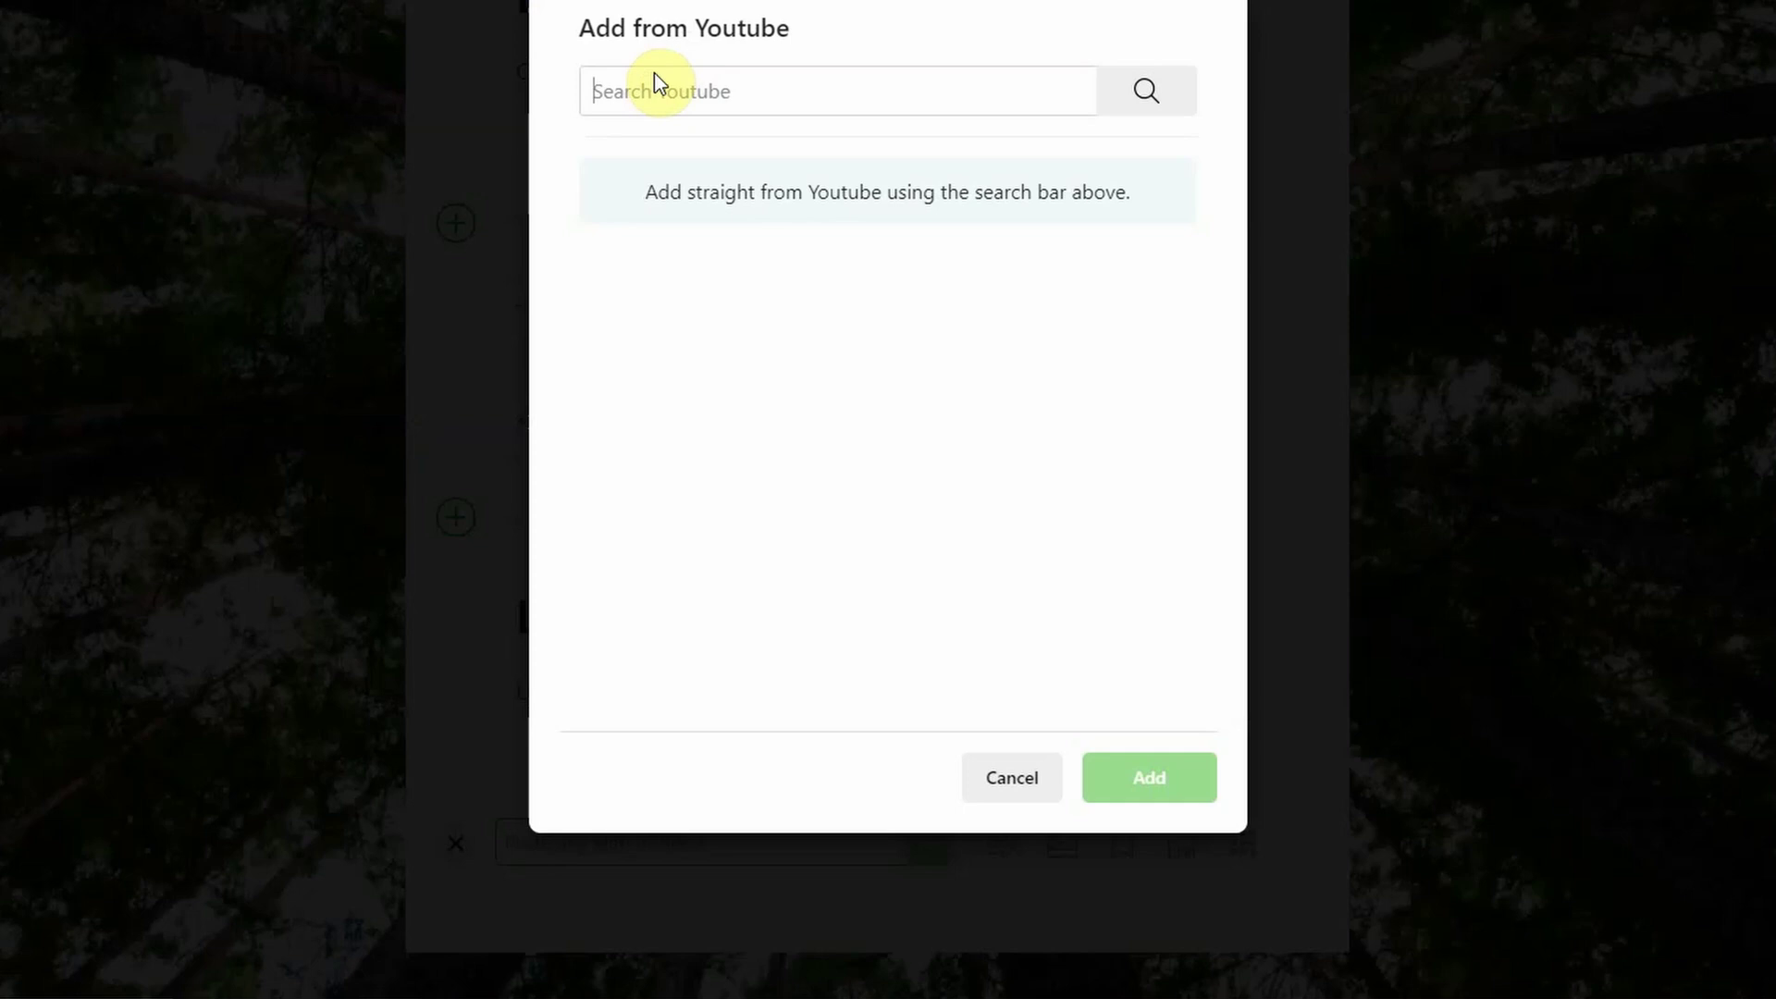
{"action": "type", "text": "ecosystems crash course"}
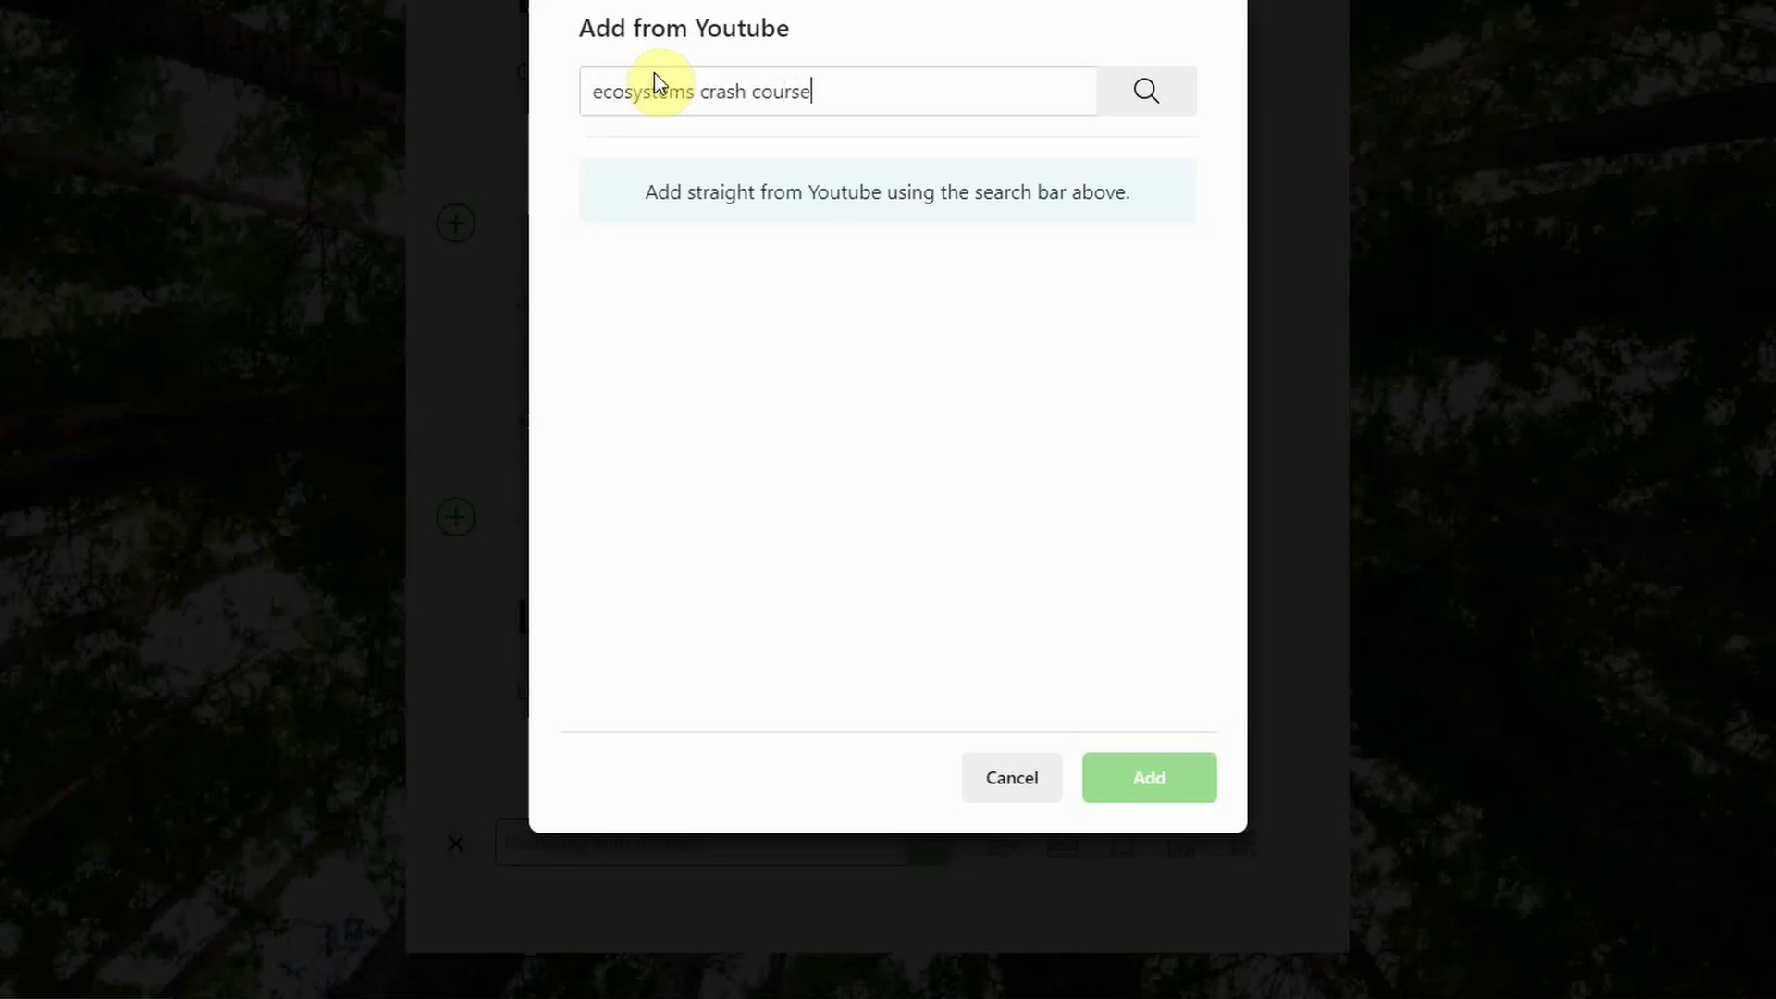
{"action": "key", "text": "Return"}
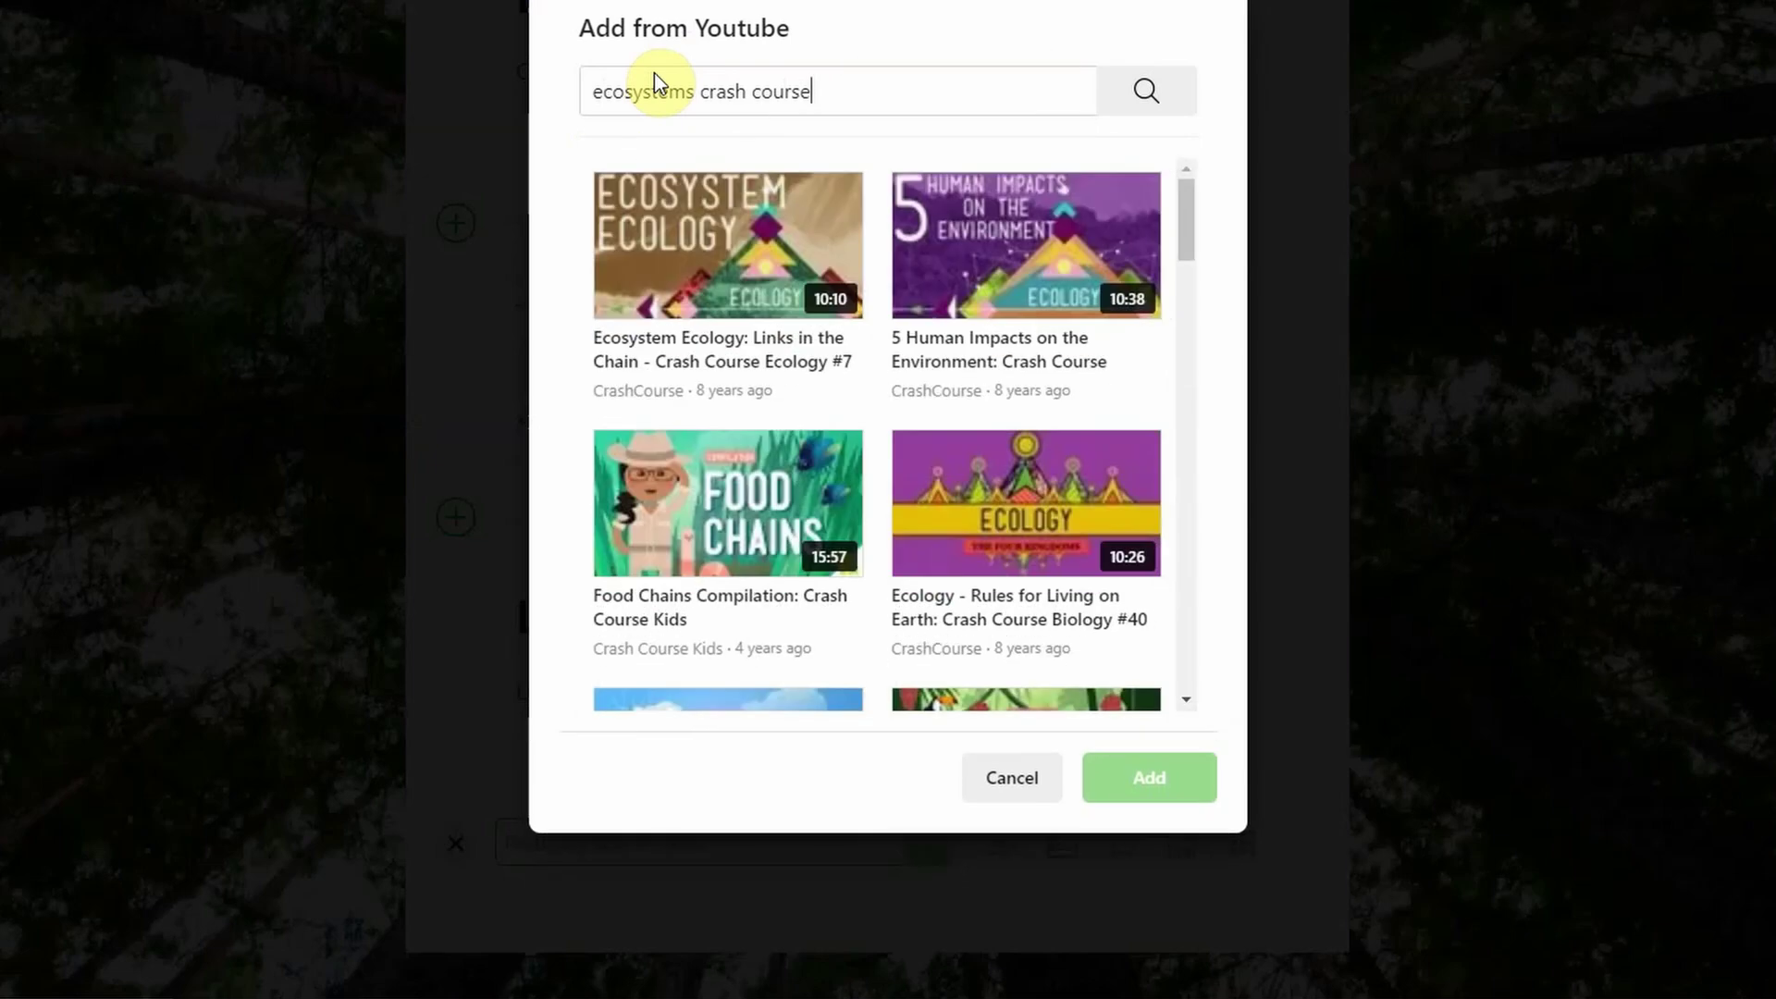
{"action": "scroll", "coordinate": [1098, 333], "scroll_direction": "down", "scroll_amount": 2}
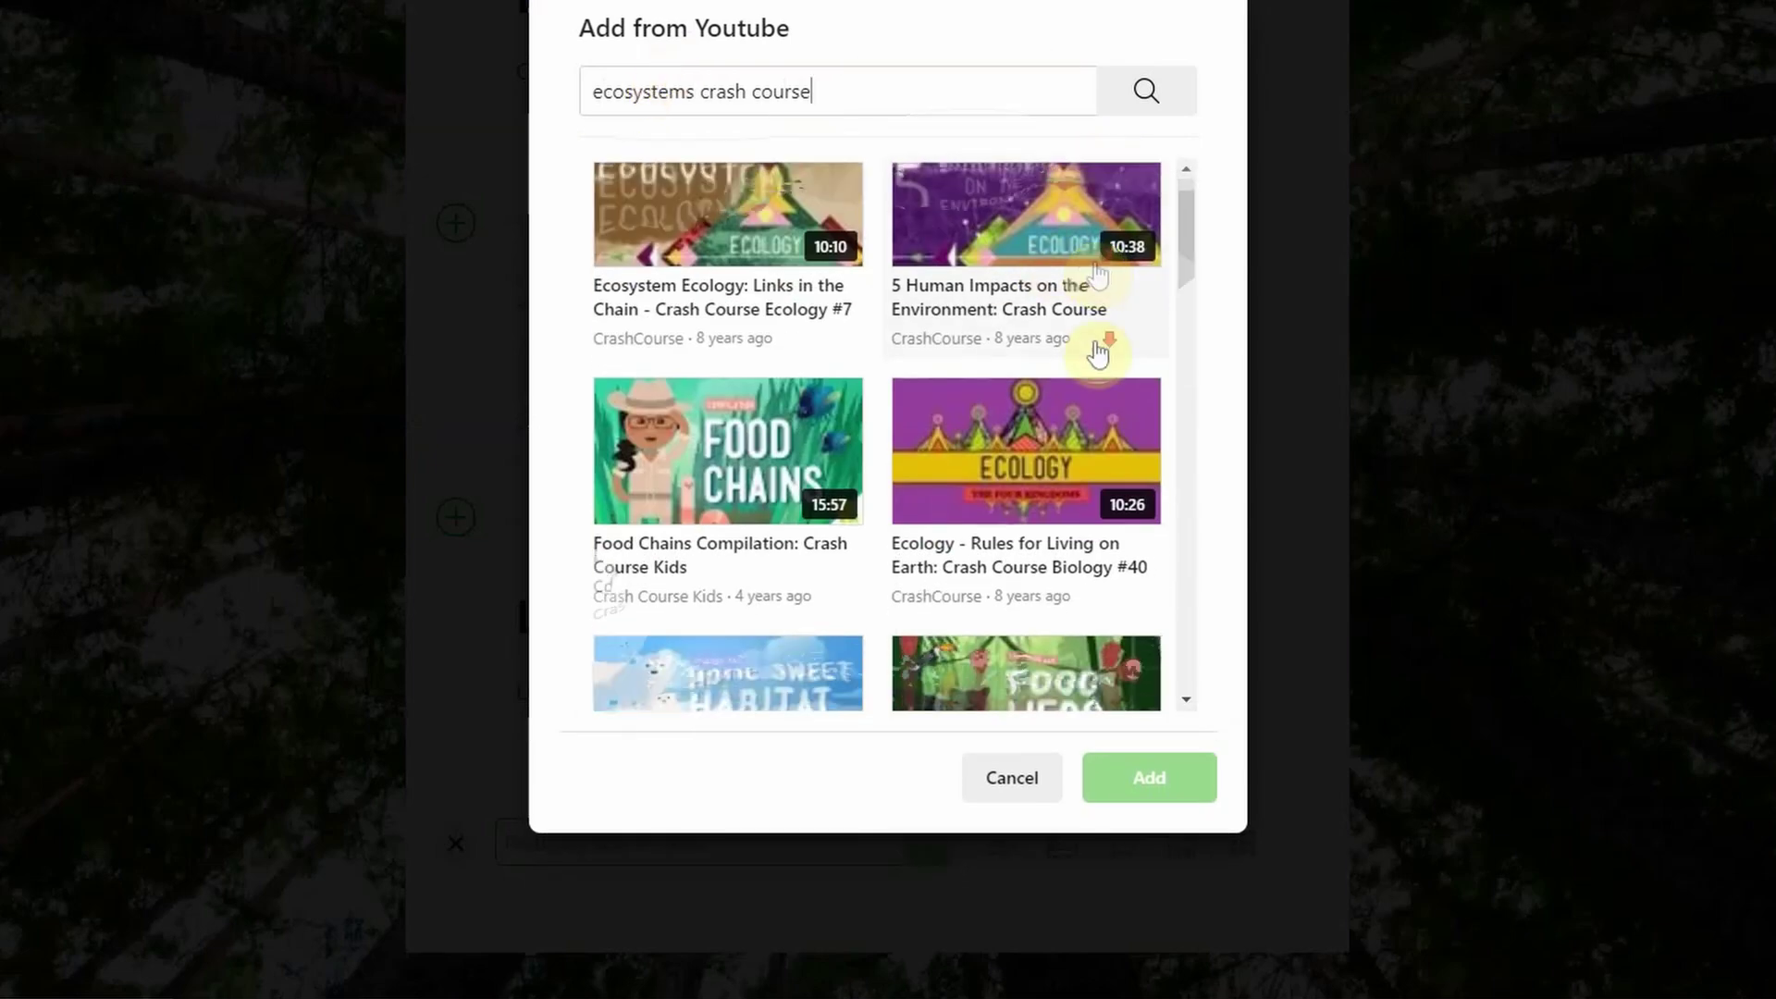
{"action": "scroll", "coordinate": [1098, 327], "scroll_direction": "down", "scroll_amount": 1}
{"action": "left_click", "coordinate": [785, 516]}
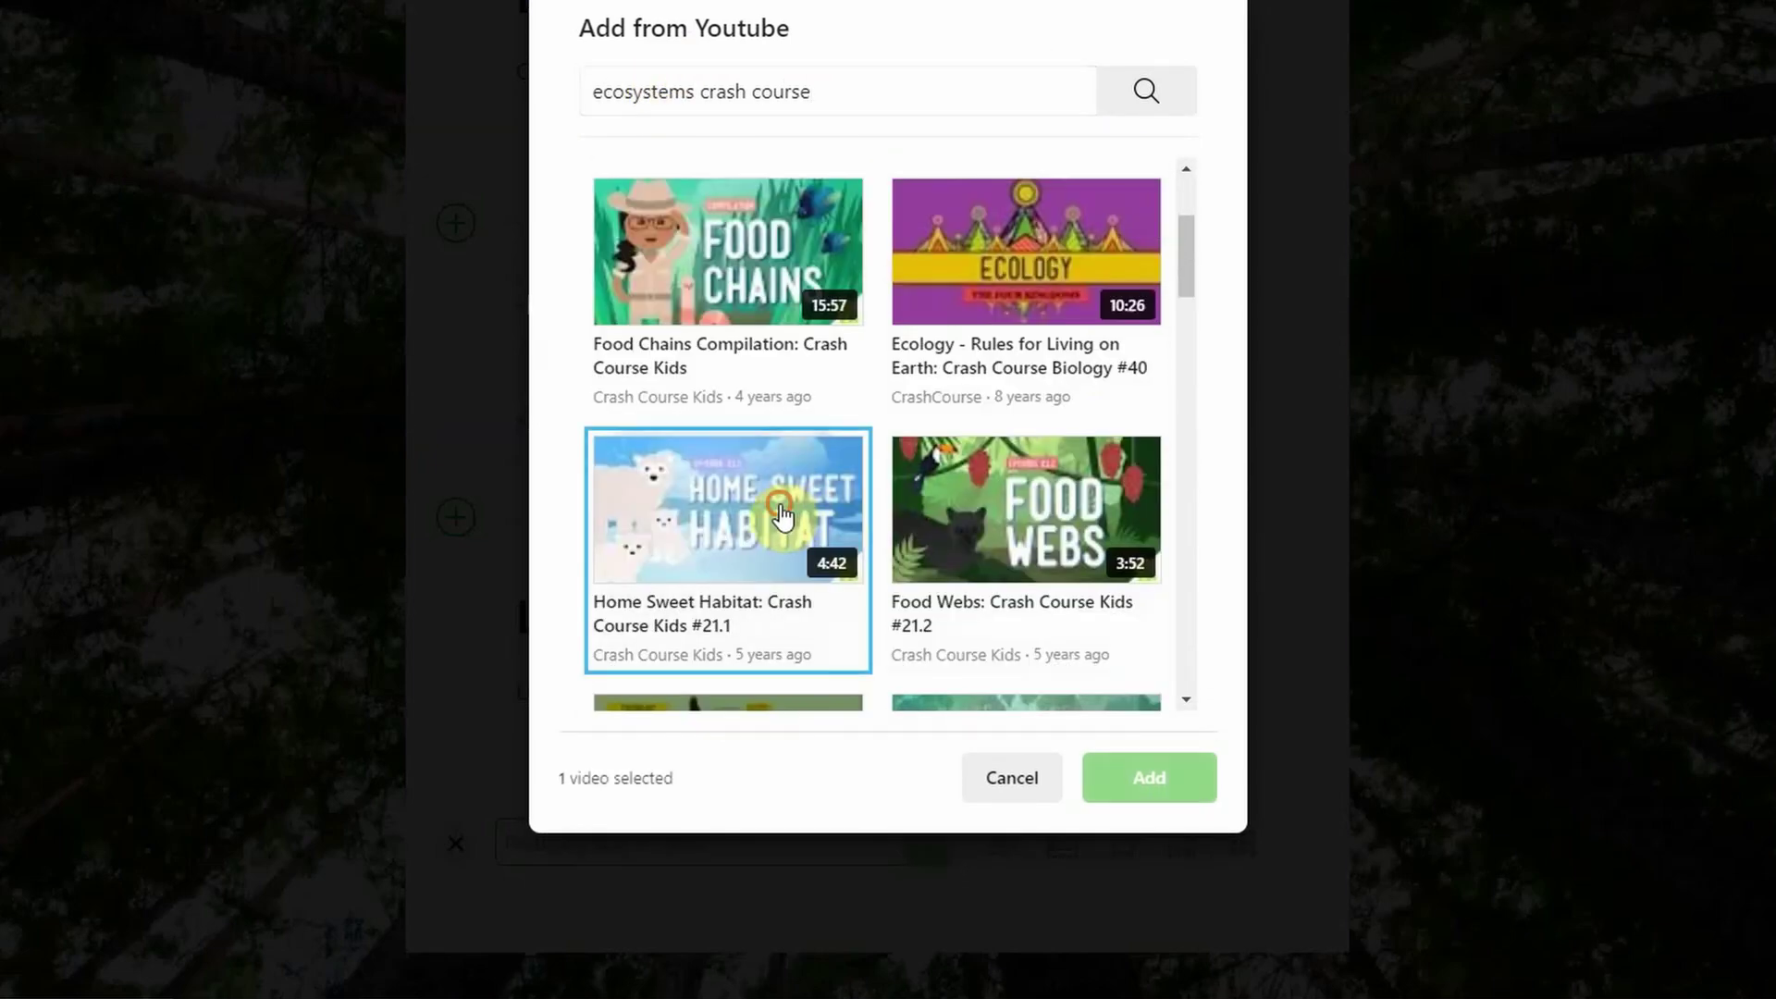
{"action": "left_click", "coordinate": [1156, 775]}
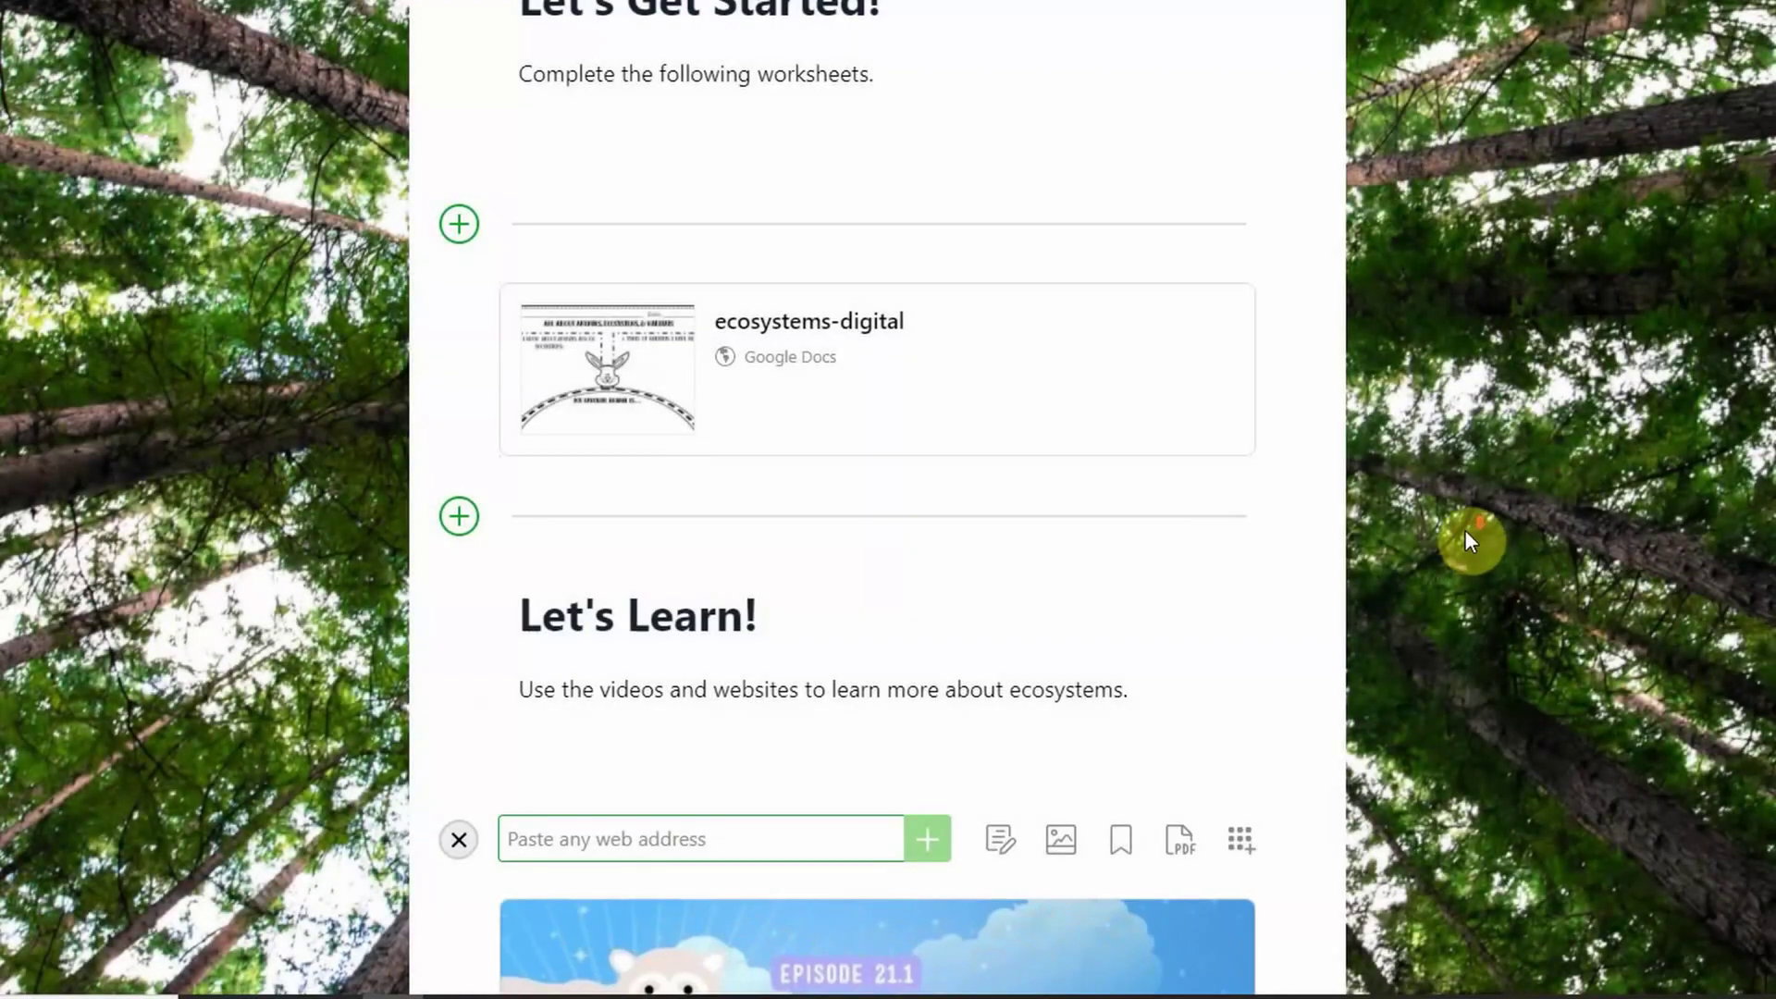
Search YouTube for 'food webs crash course' to add the Food Webs: Crash Course Kids #21.2 video.
{"action": "left_click", "coordinate": [1255, 236]}
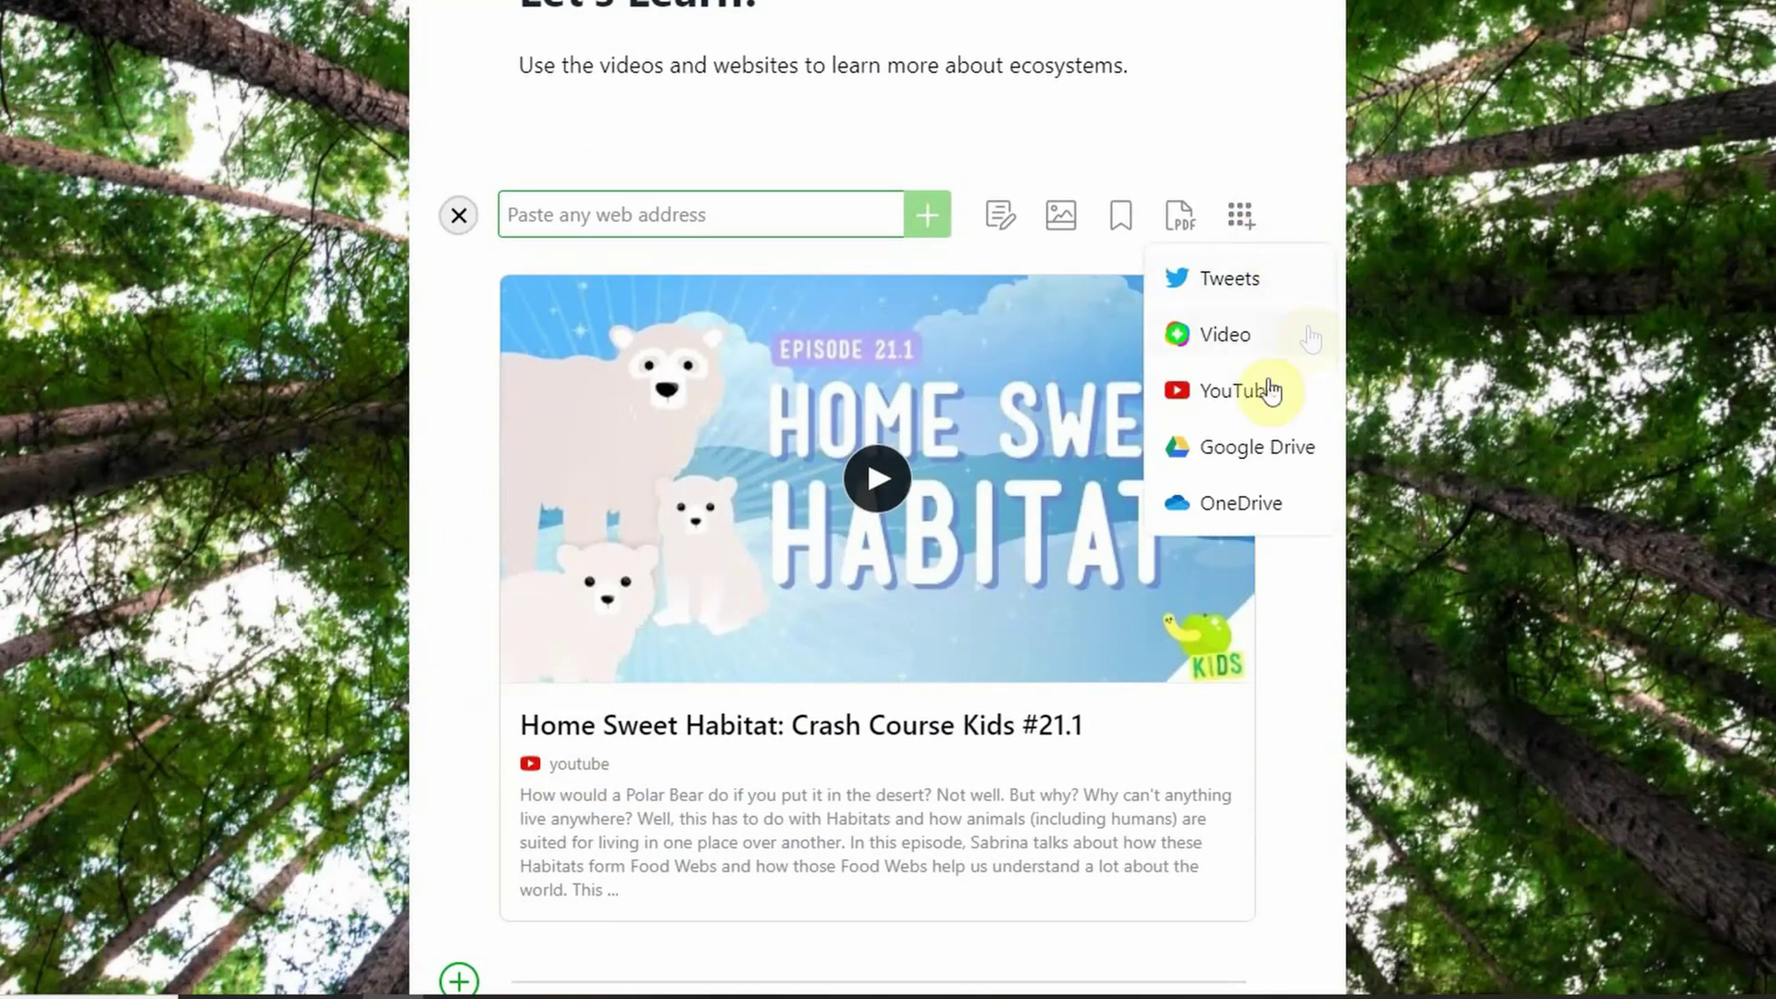
{"action": "left_click", "coordinate": [1281, 389]}
{"action": "left_click", "coordinate": [719, 81]}
{"action": "type", "text": "test"}
{"action": "key", "text": "BackSpace"}
{"action": "key", "text": "BackSpace"}
{"action": "key", "text": "BackSpace"}
{"action": "key", "text": "BackSpace"}
{"action": "type", "text": "food webs crash course"}
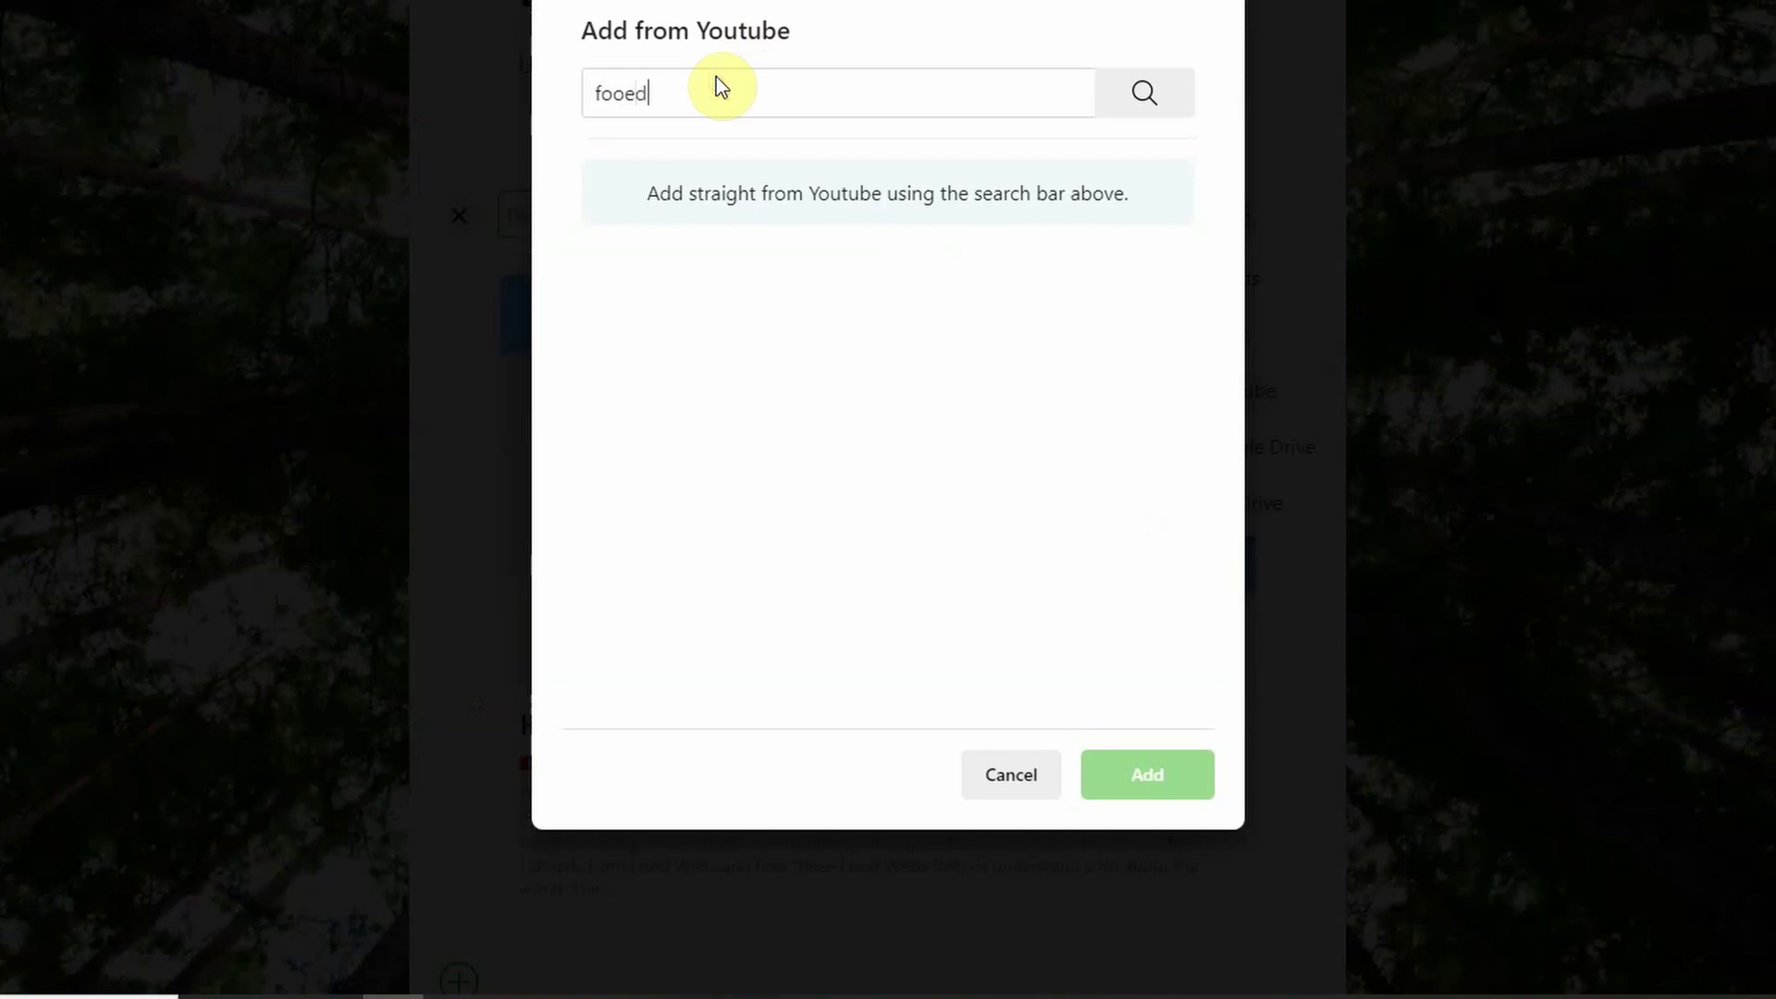
{"action": "key", "text": "Return"}
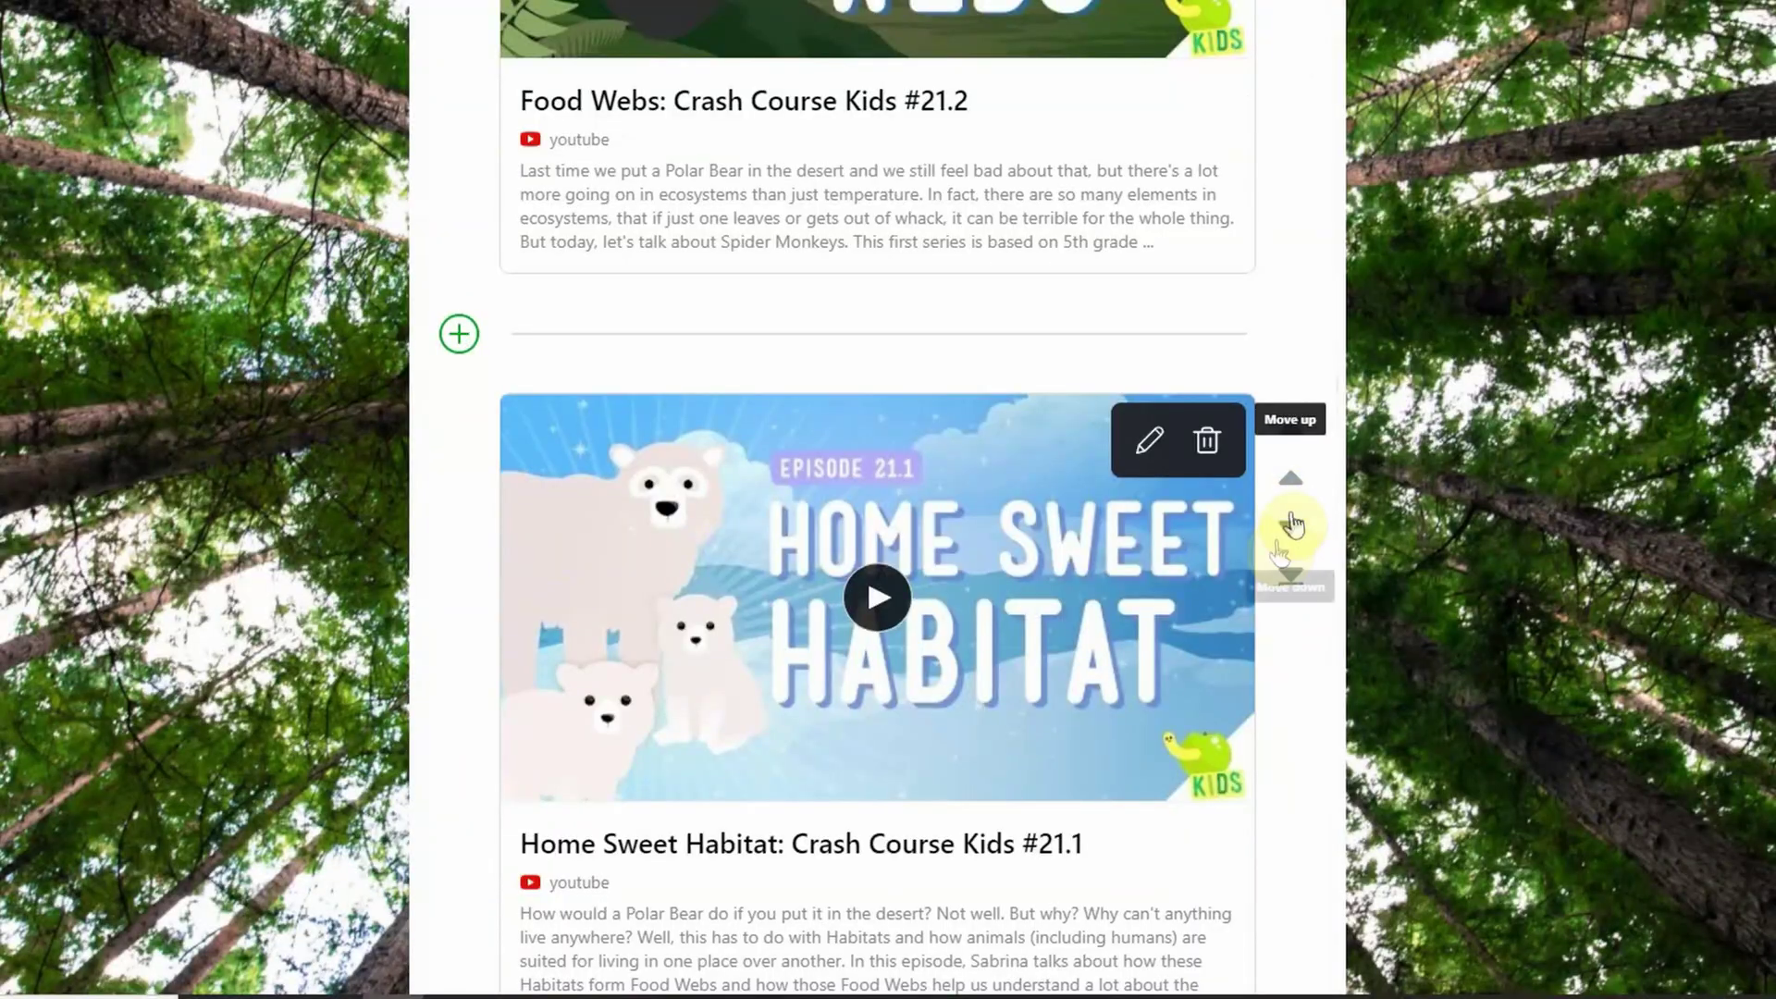
Move Home Sweet Habitat up so the Food Webs video follows it.
{"action": "left_click", "coordinate": [1294, 481]}
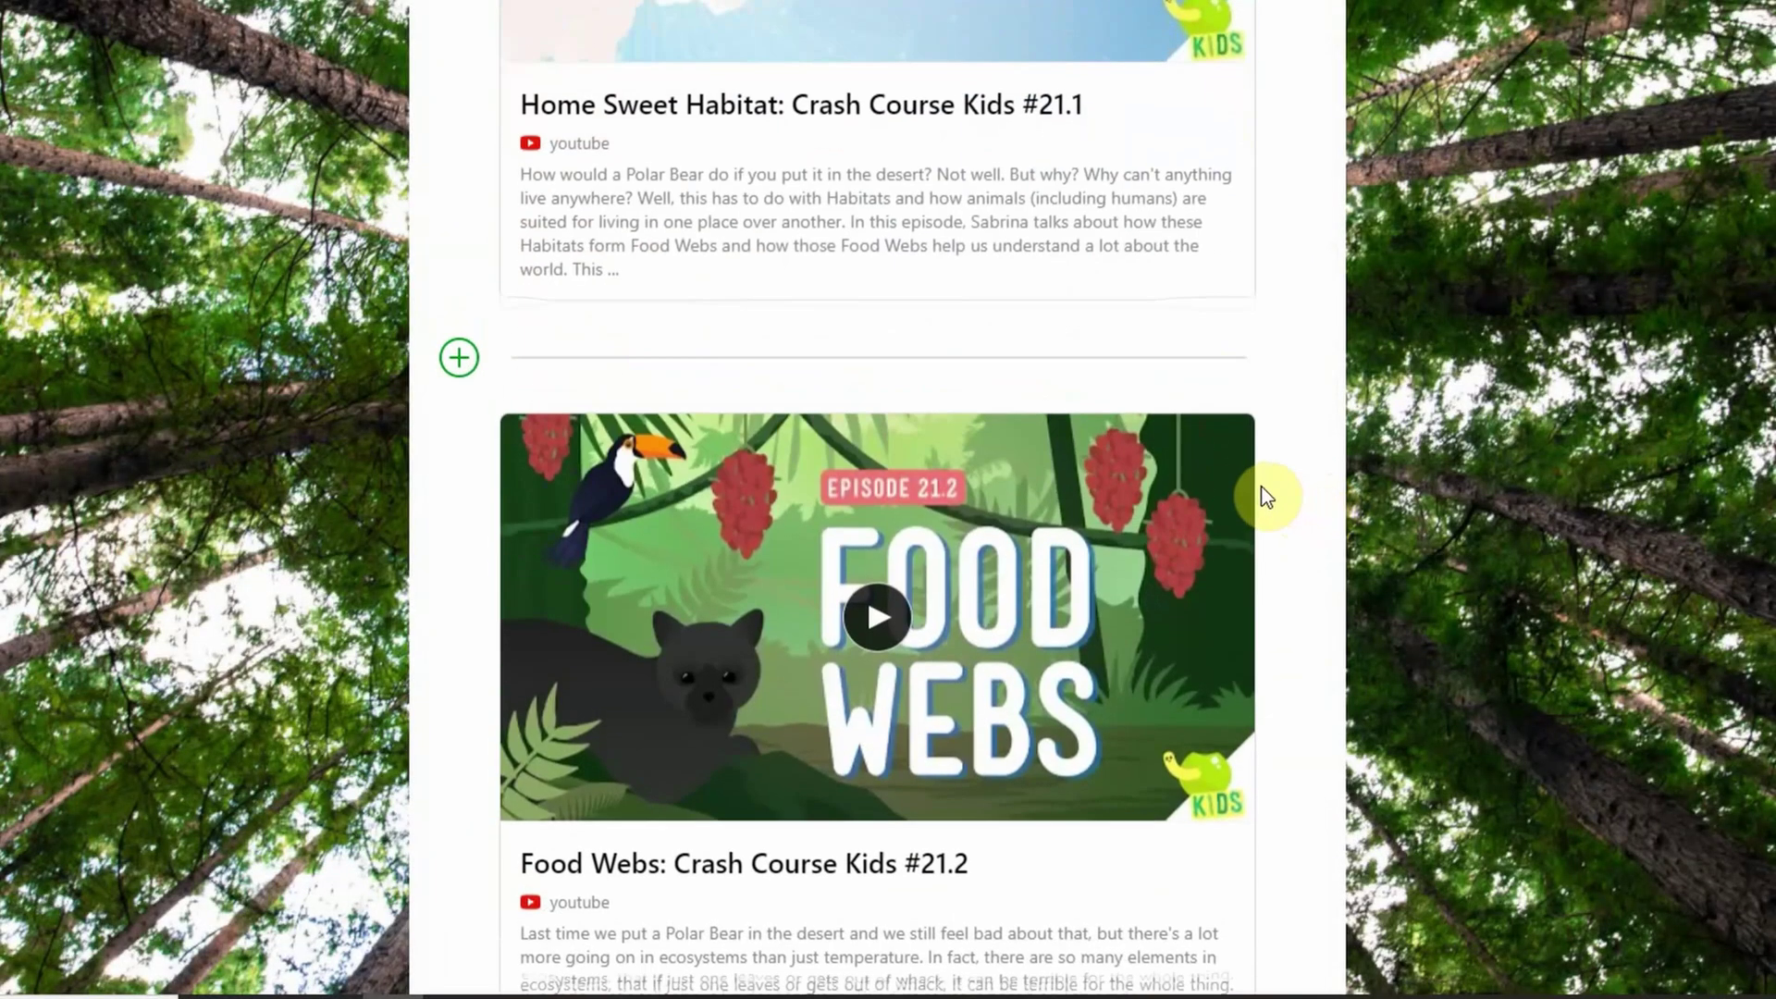
{"action": "scroll", "coordinate": [1027, 387], "scroll_direction": "up", "scroll_amount": 6}
{"action": "scroll", "coordinate": [1277, 500], "scroll_direction": "down", "scroll_amount": 10}
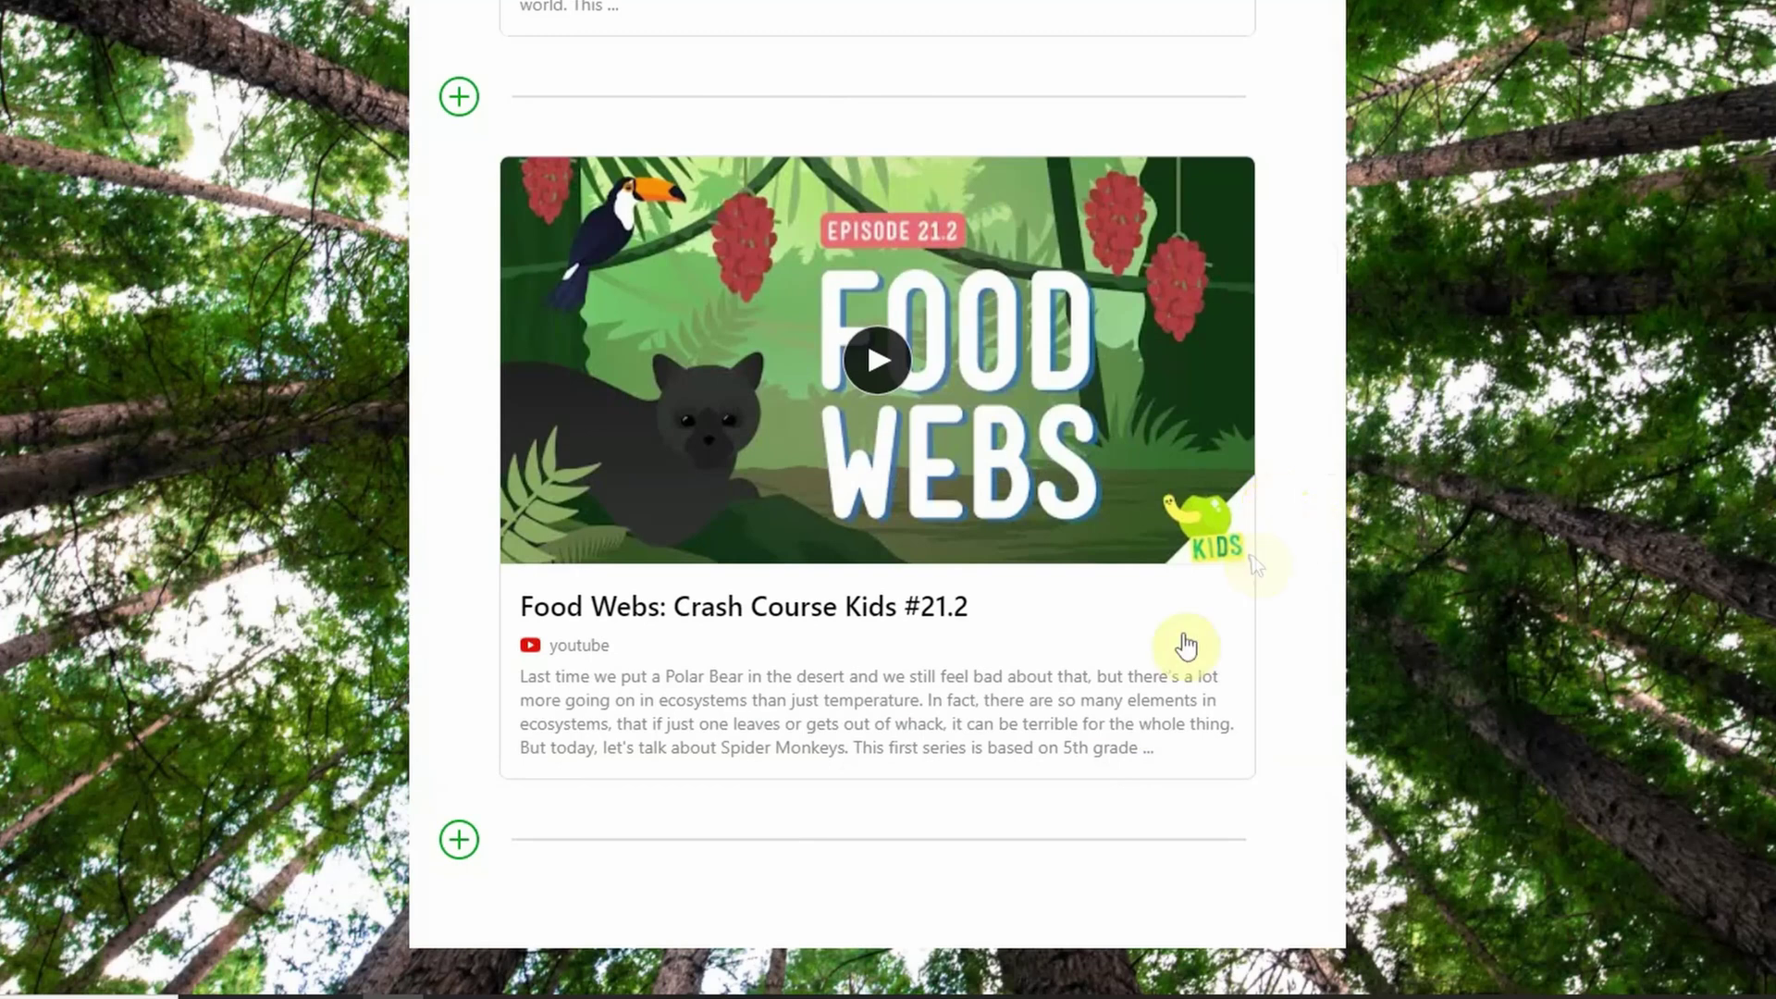
{"action": "left_click", "coordinate": [821, 842]}
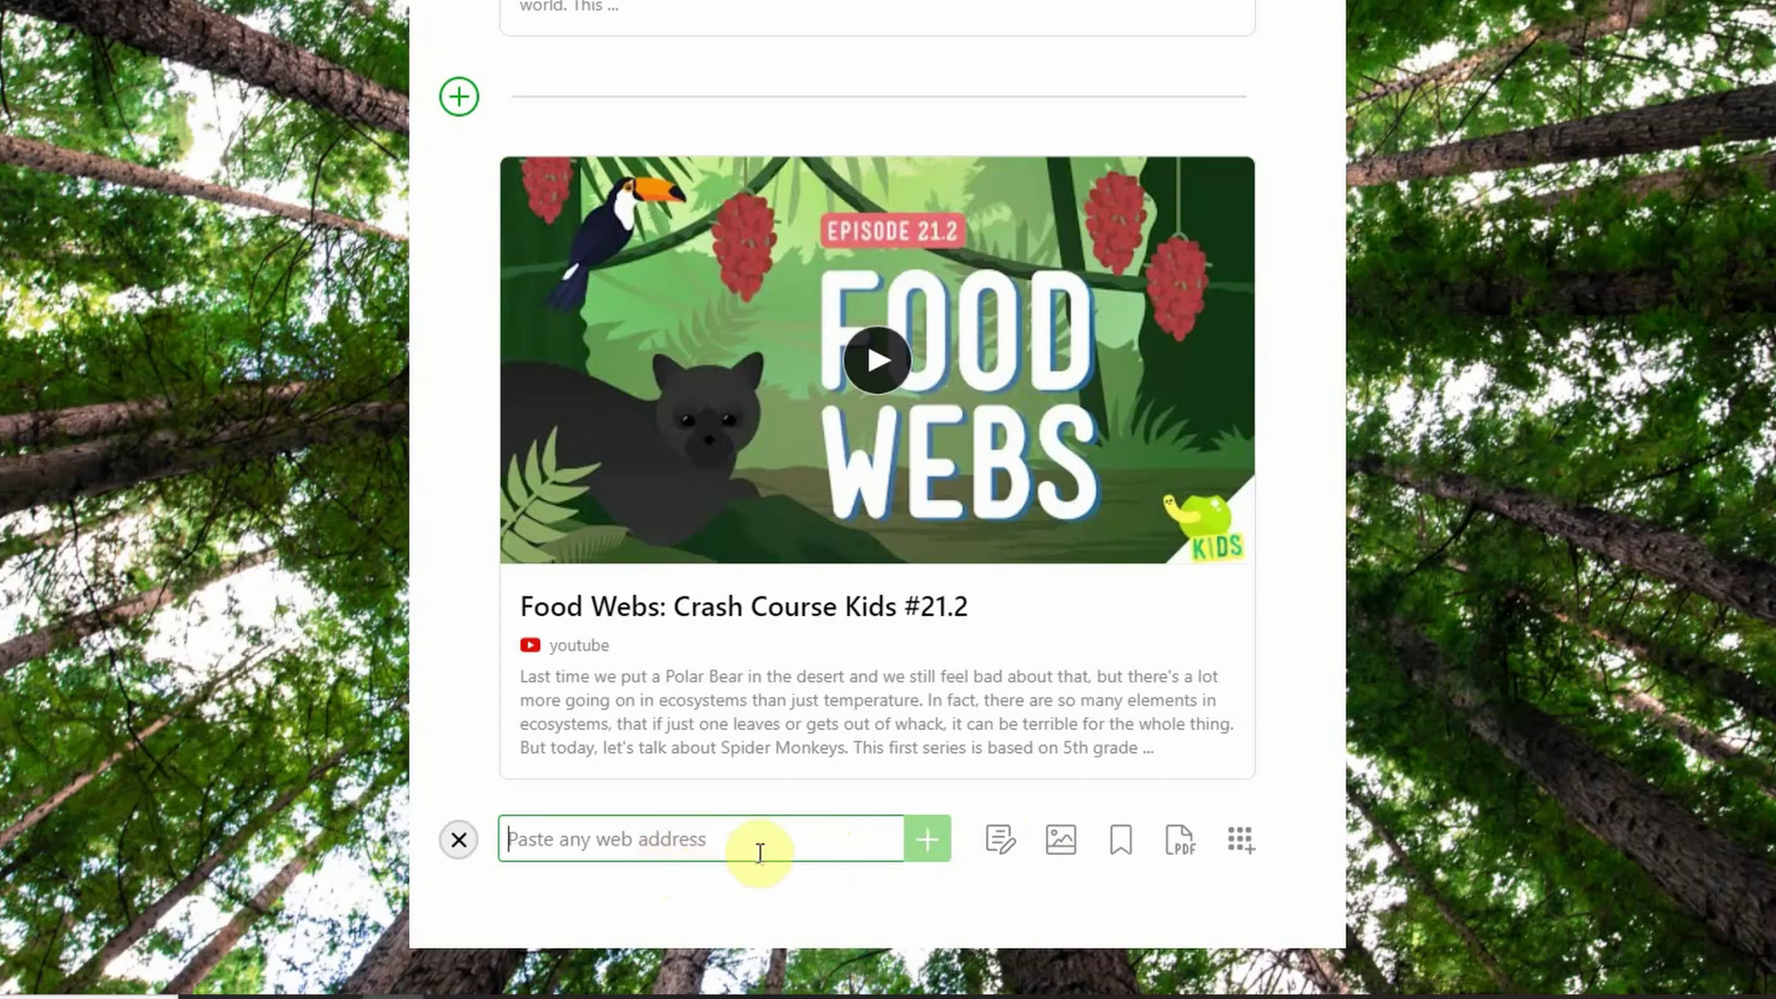
Paste the Kids Habitats web page address to add it as a link card after Food Webs.
{"action": "key", "text": "ctrl+v"}
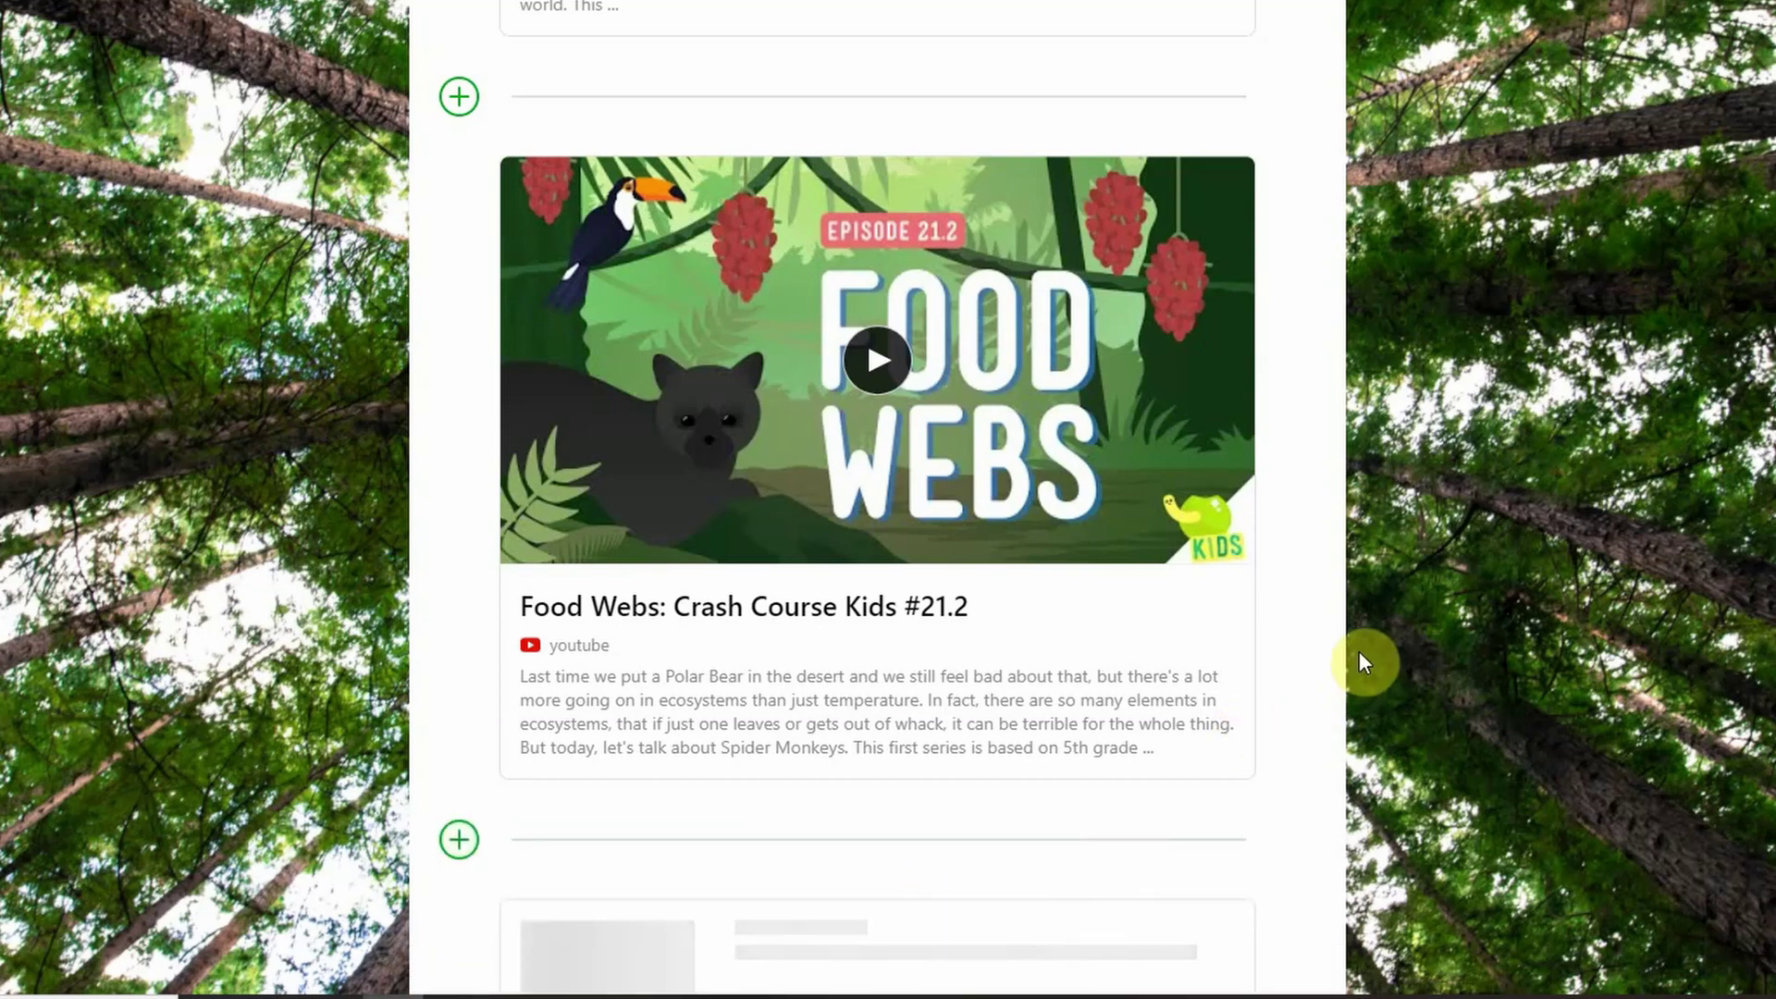
{"action": "scroll", "coordinate": [1359, 654], "scroll_direction": "down", "scroll_amount": 3}
{"action": "mouse_move", "coordinate": [1293, 725]}
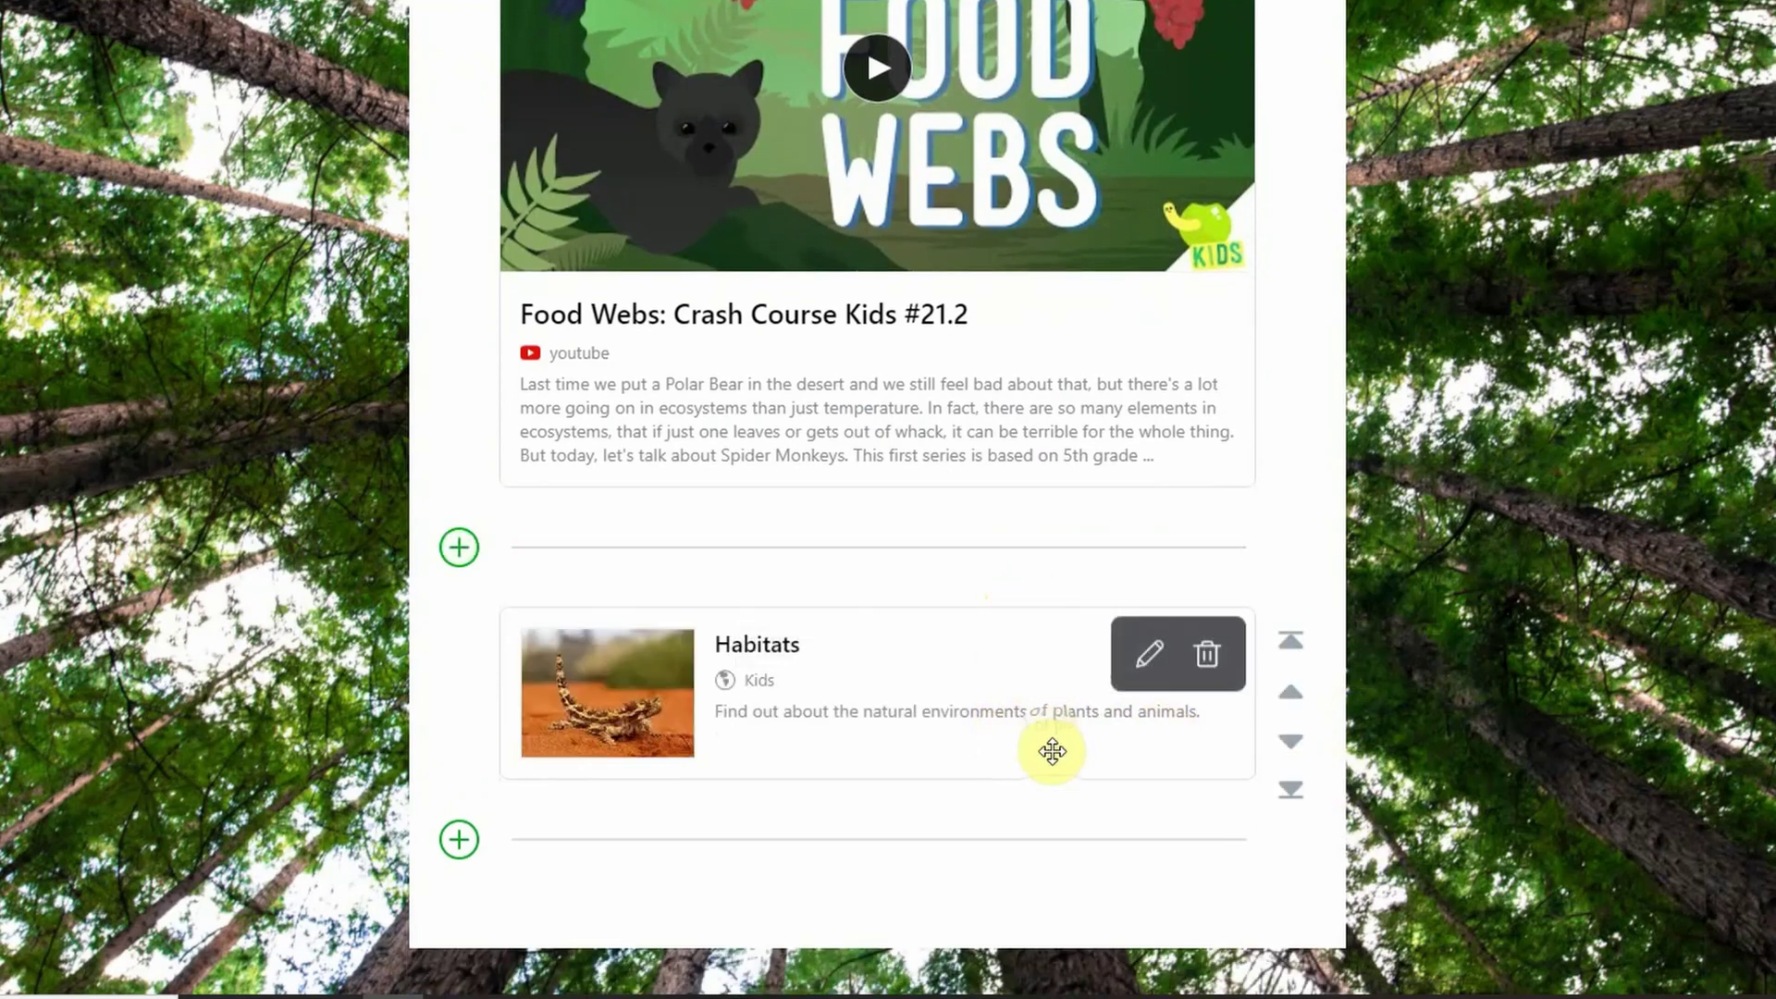
{"action": "scroll", "coordinate": [1134, 753], "scroll_direction": "up", "scroll_amount": 15}
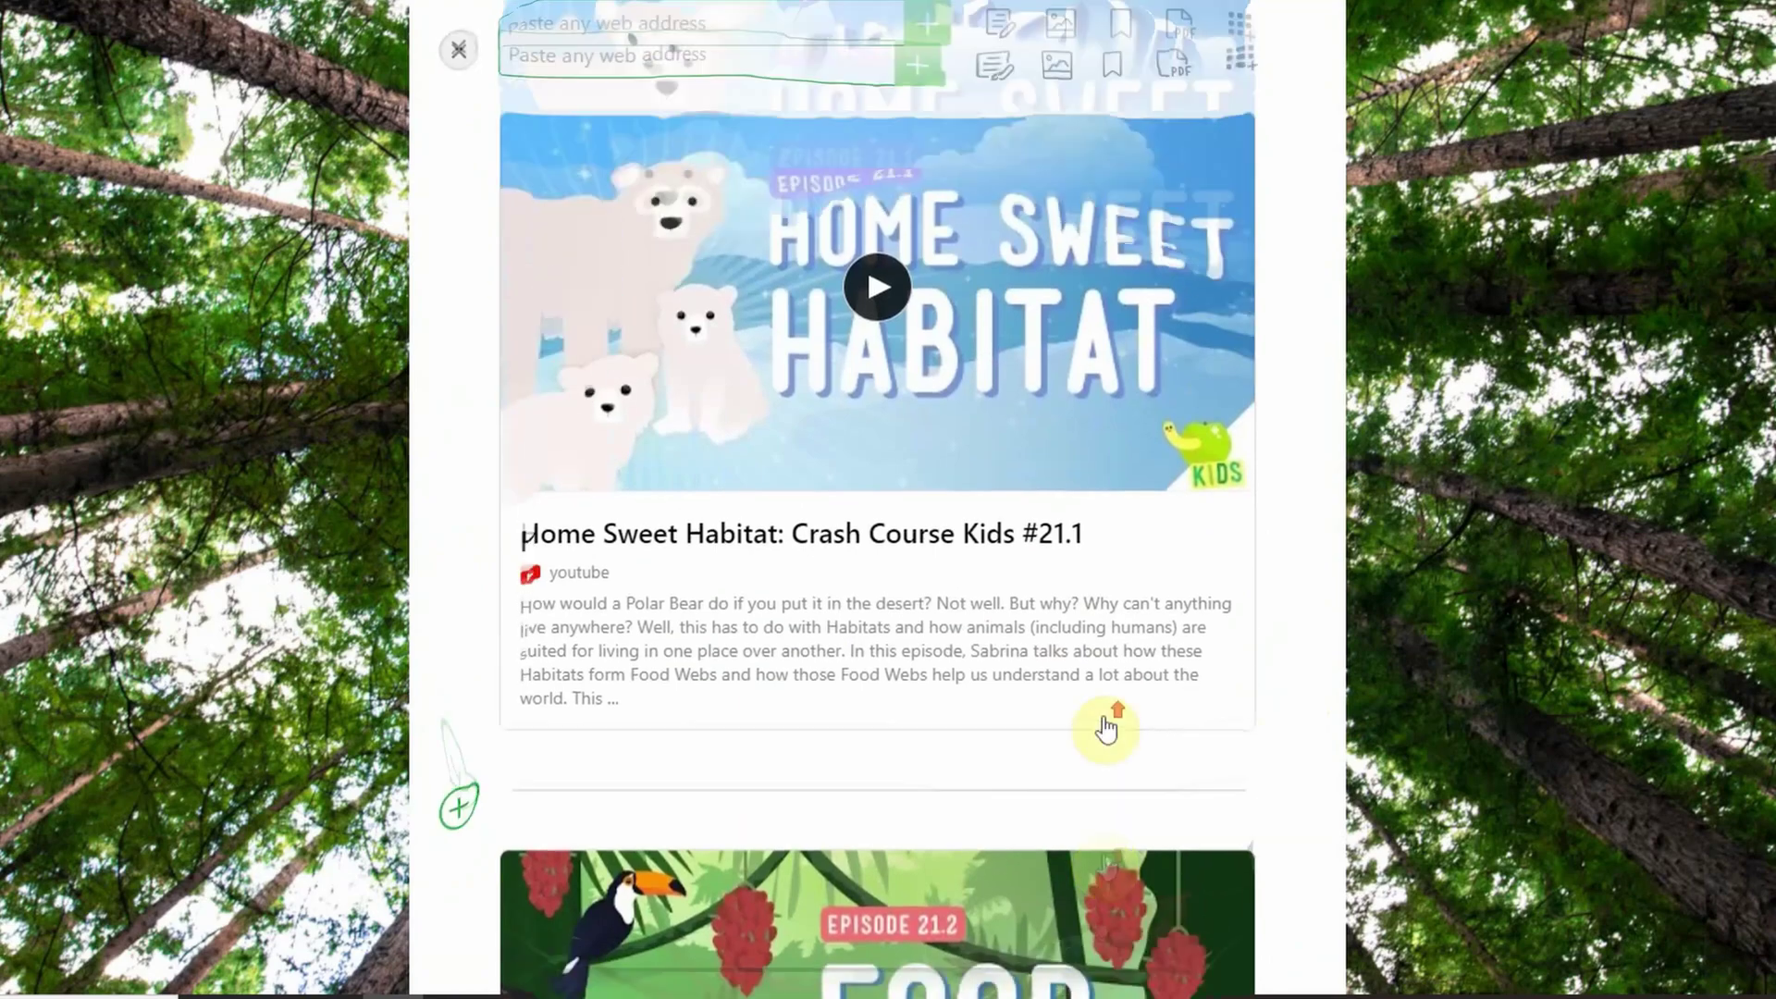
{"action": "scroll", "coordinate": [1107, 749], "scroll_direction": "down", "scroll_amount": 12}
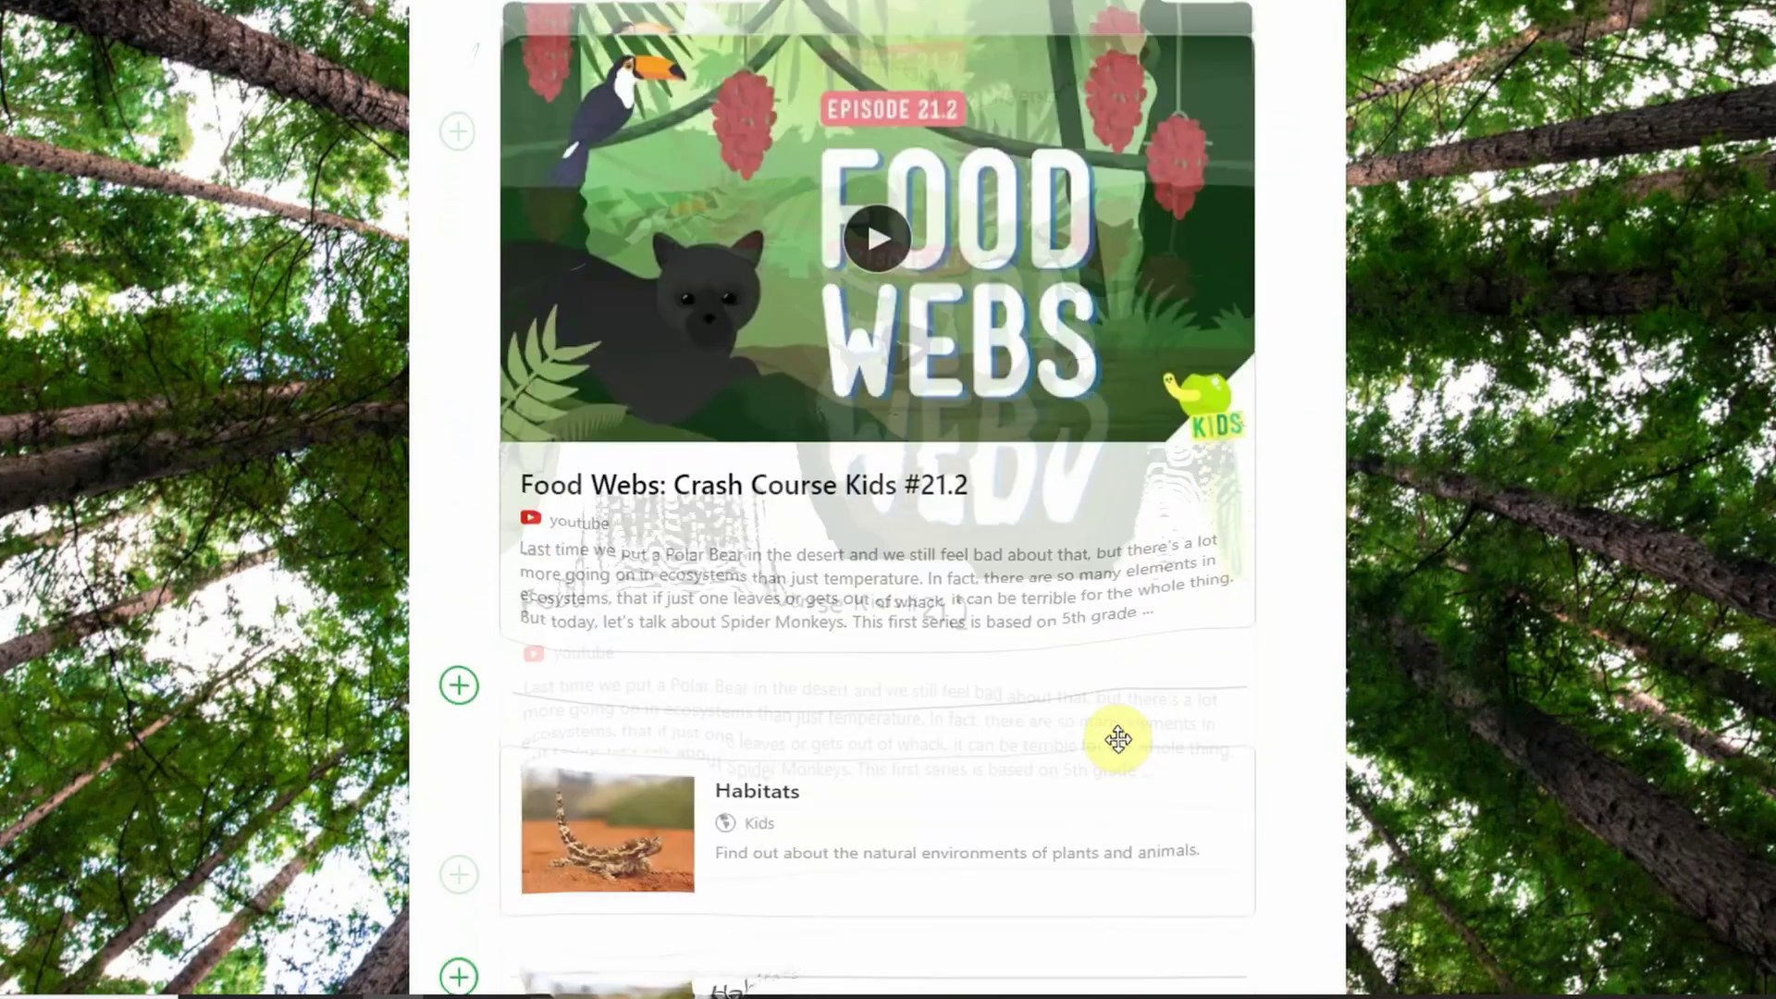
{"action": "scroll", "coordinate": [1120, 735], "scroll_direction": "down", "scroll_amount": 2}
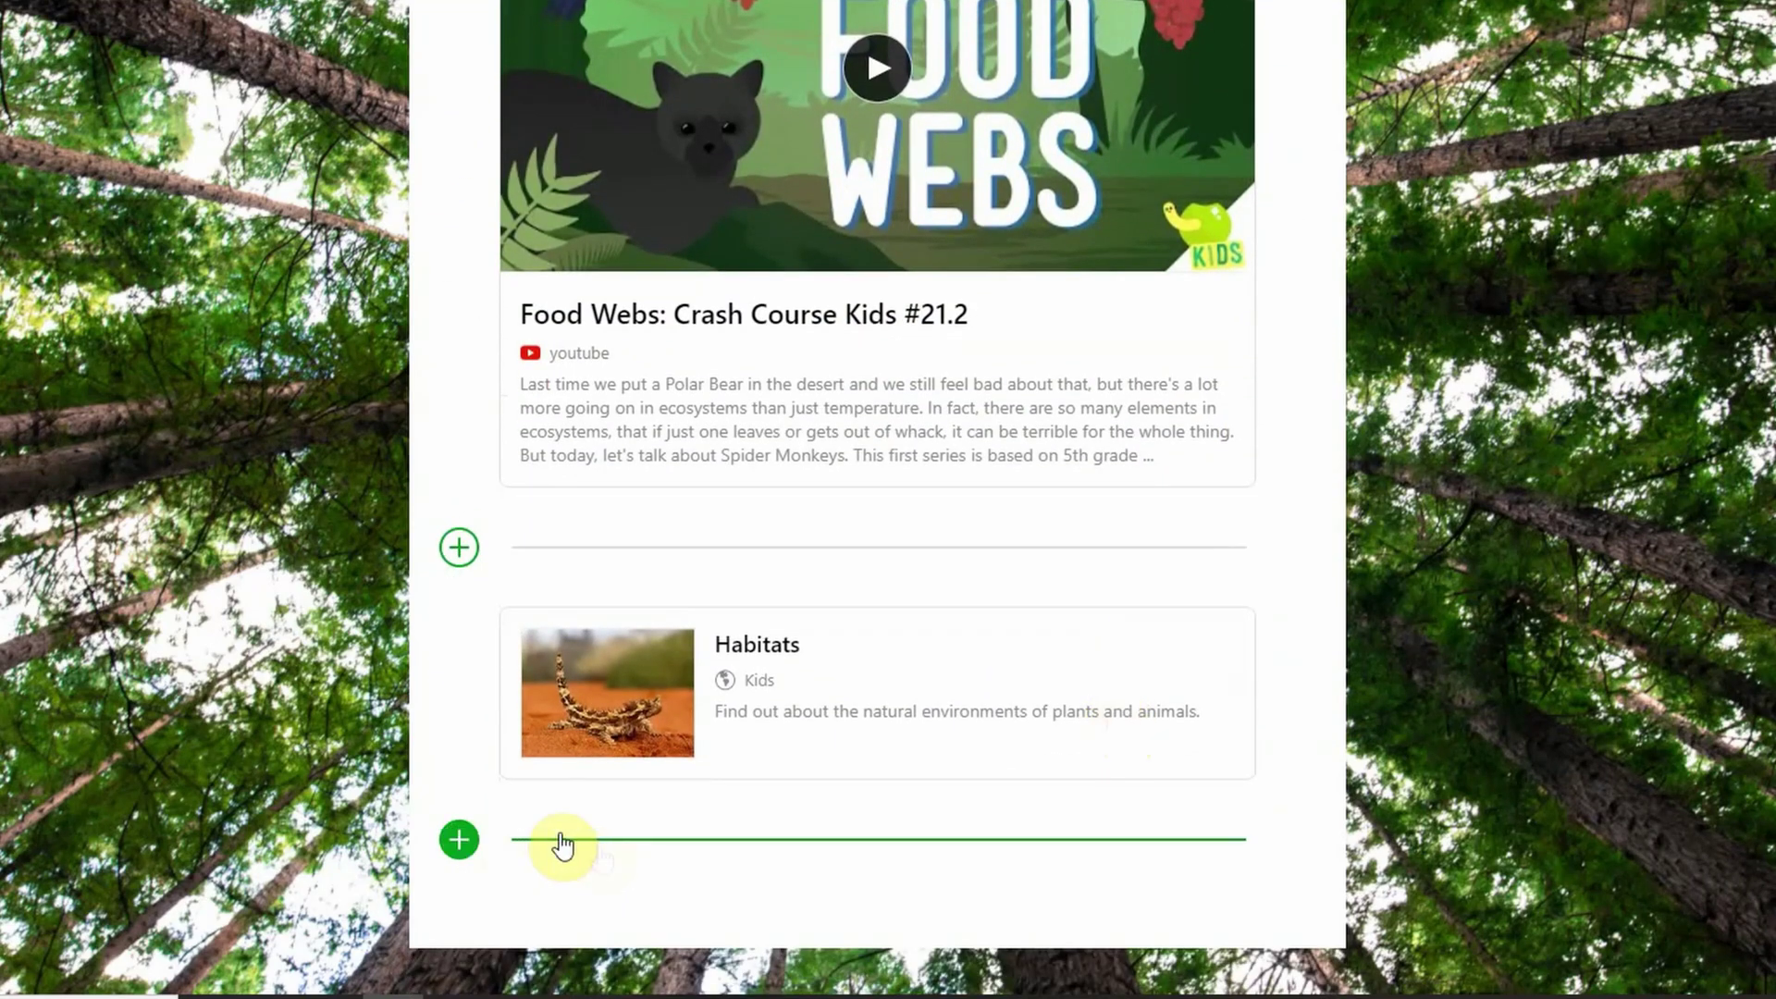
Add a text note below Habitats: 'Select a habitat. Create a food chain for that habitat on a separate piece of paper.'.
{"action": "left_click", "coordinate": [462, 841]}
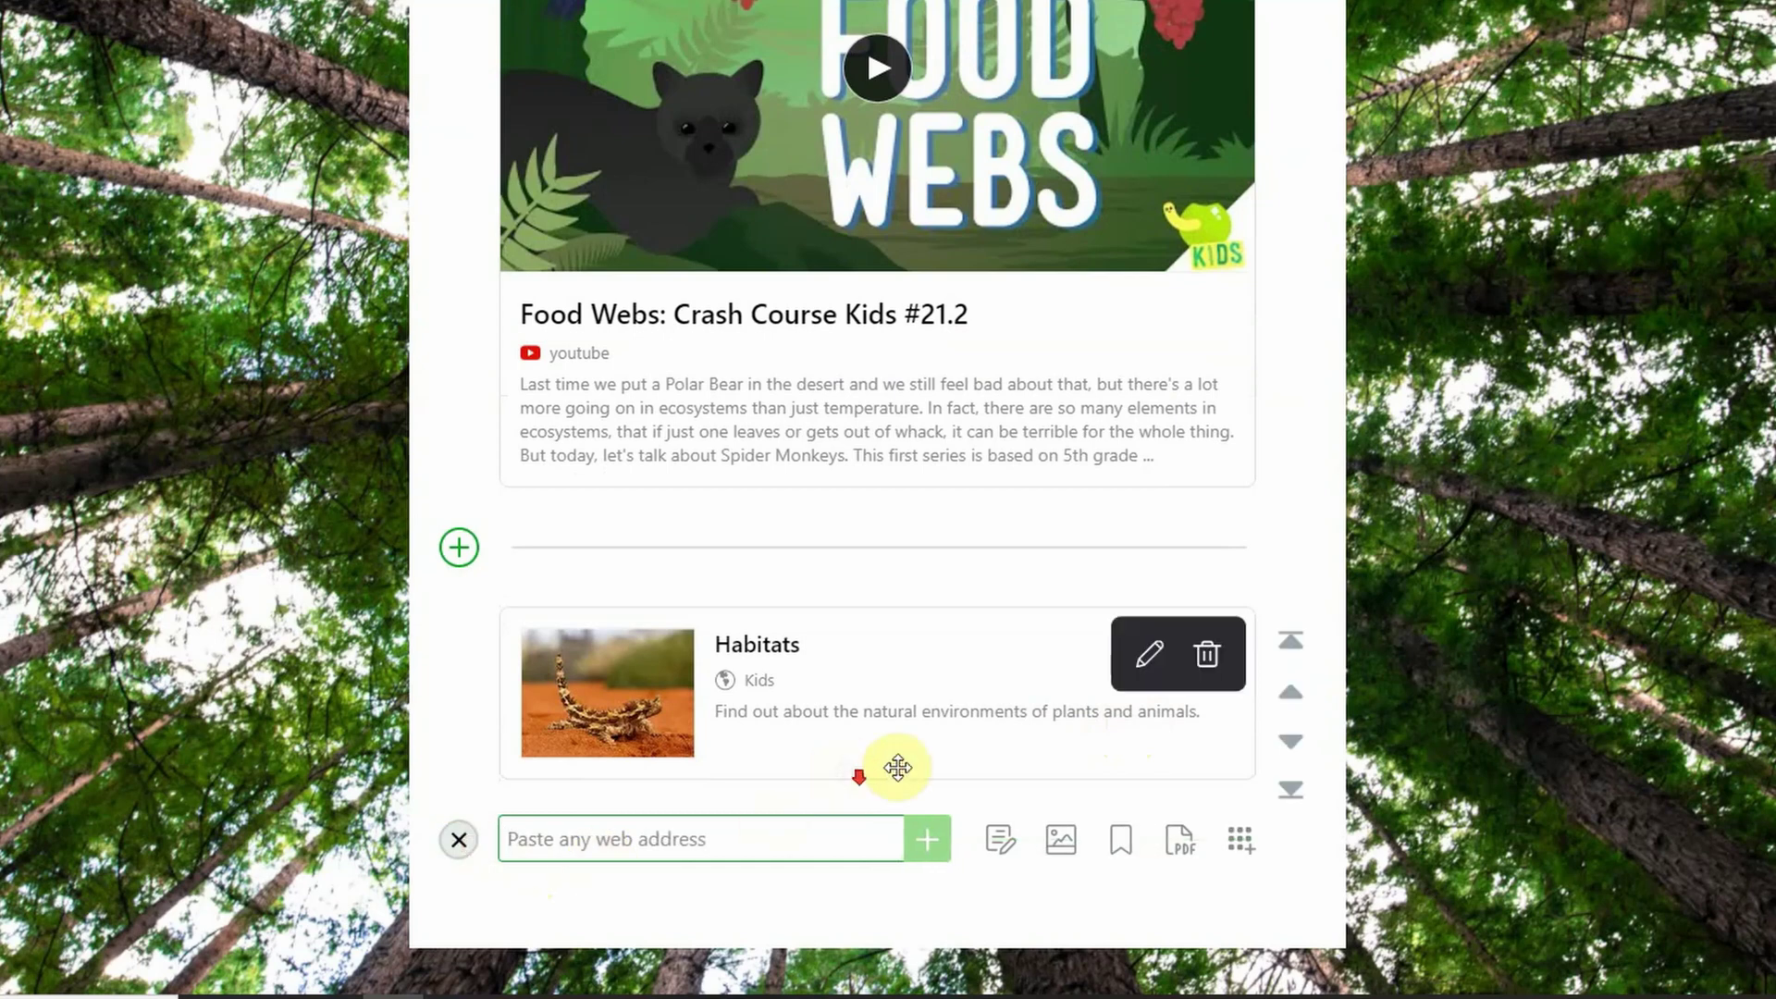
{"action": "left_click", "coordinate": [1006, 853]}
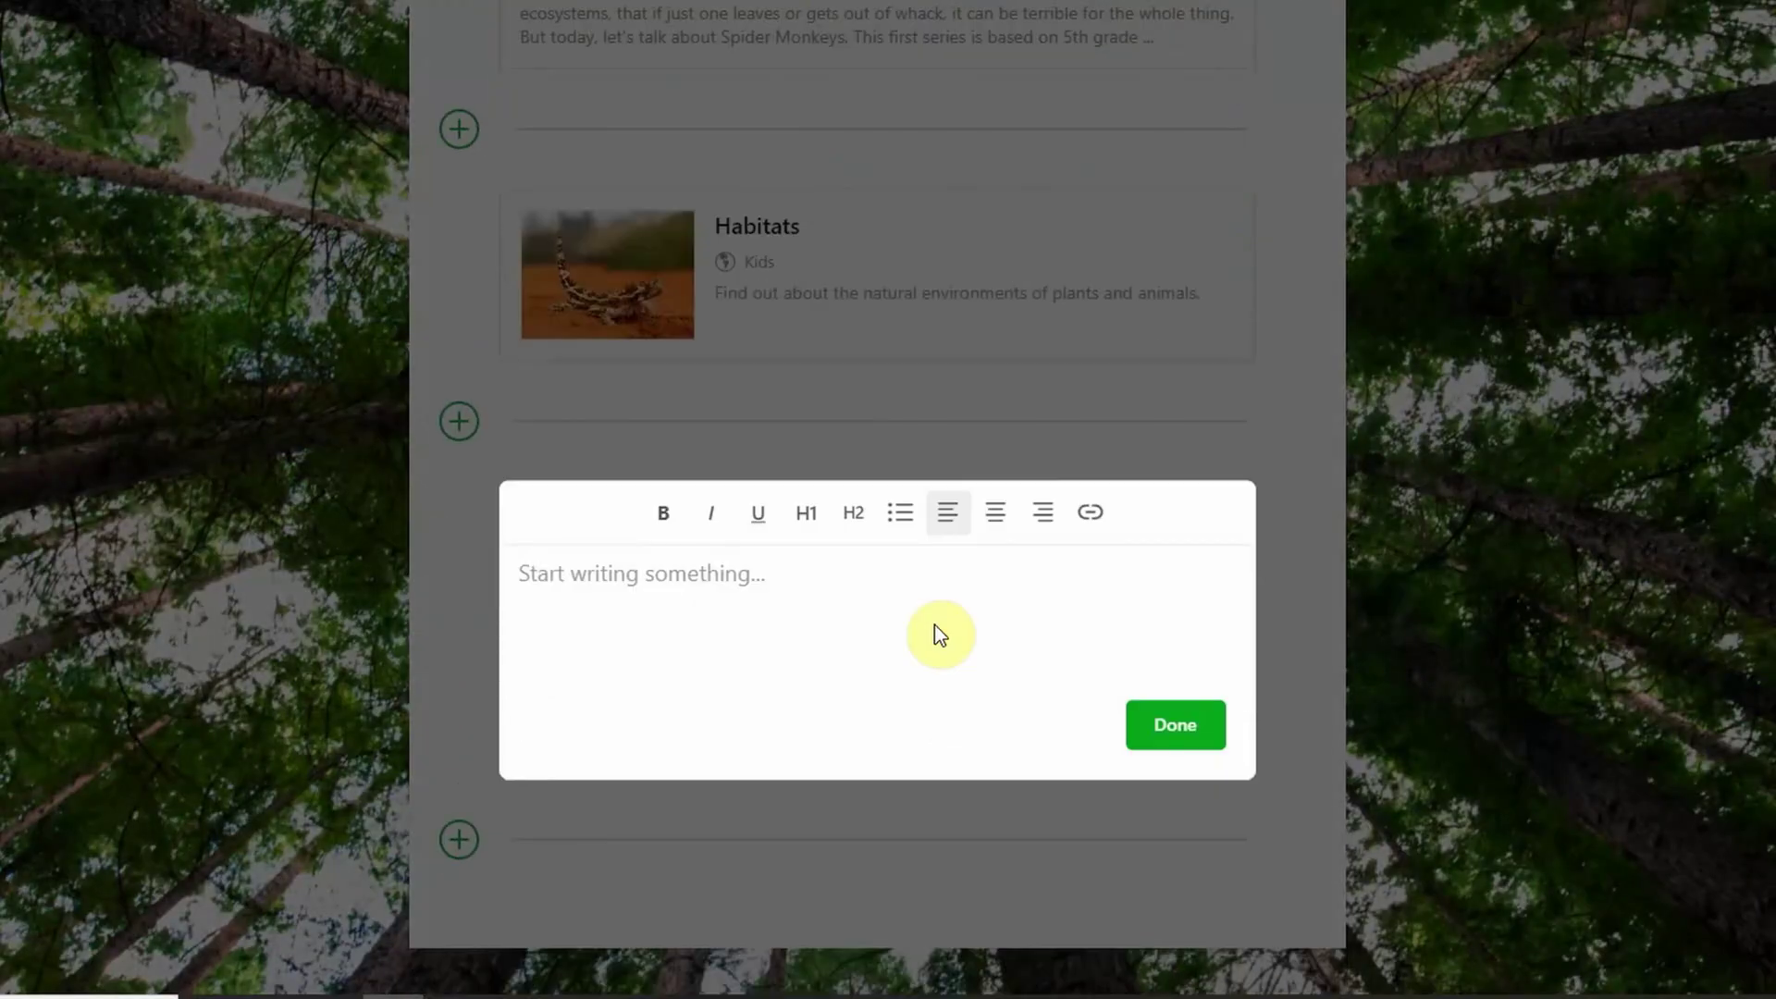
{"action": "type", "text": "Select"}
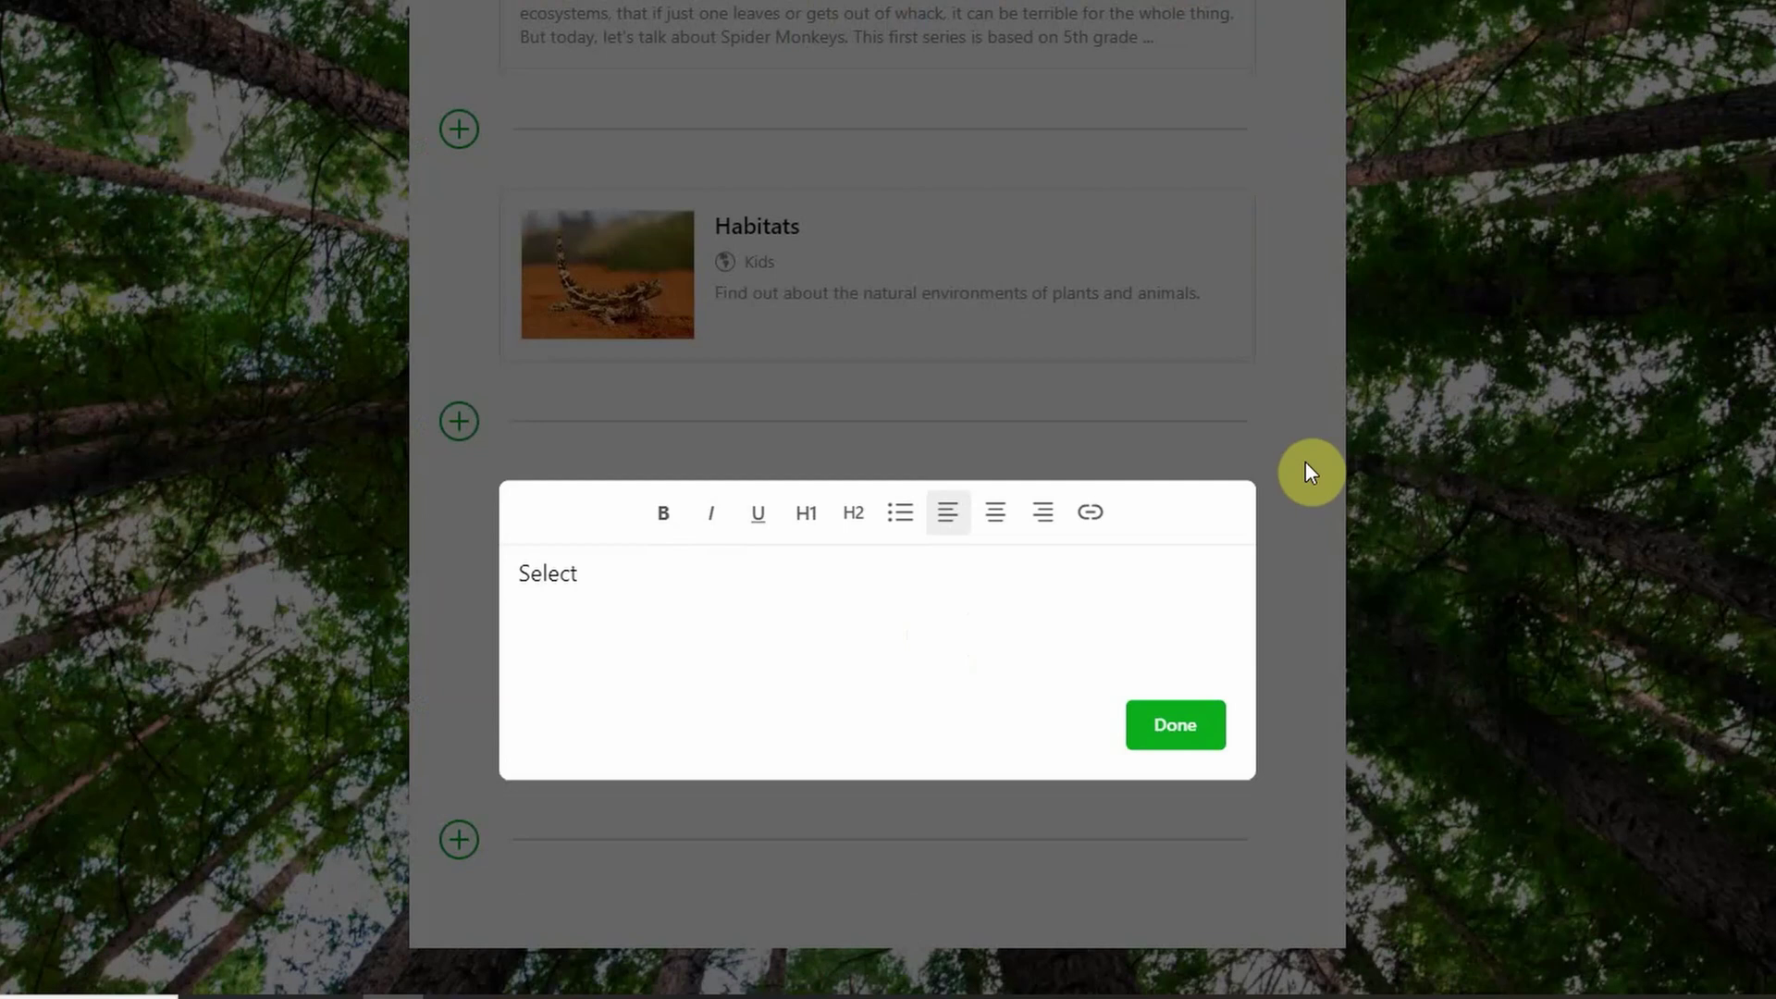
{"action": "type", "text": " a habitat. Create a"}
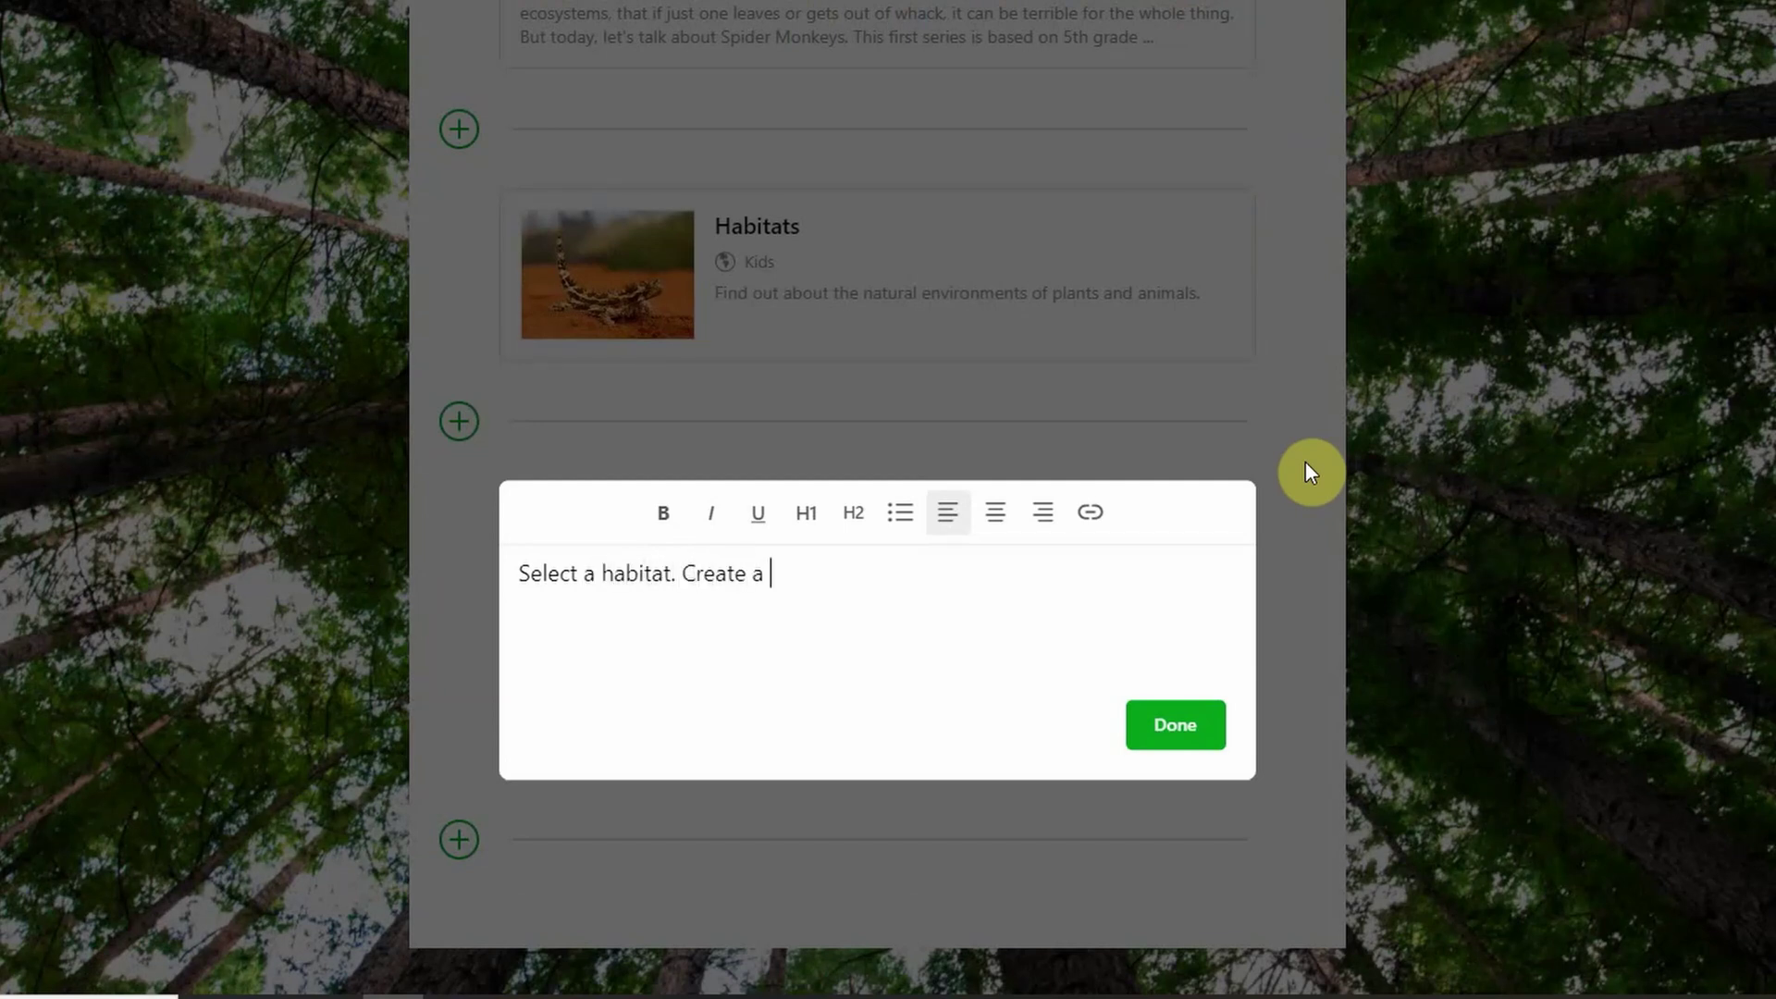
{"action": "type", "text": " food chain for that habitat on a separate piece"}
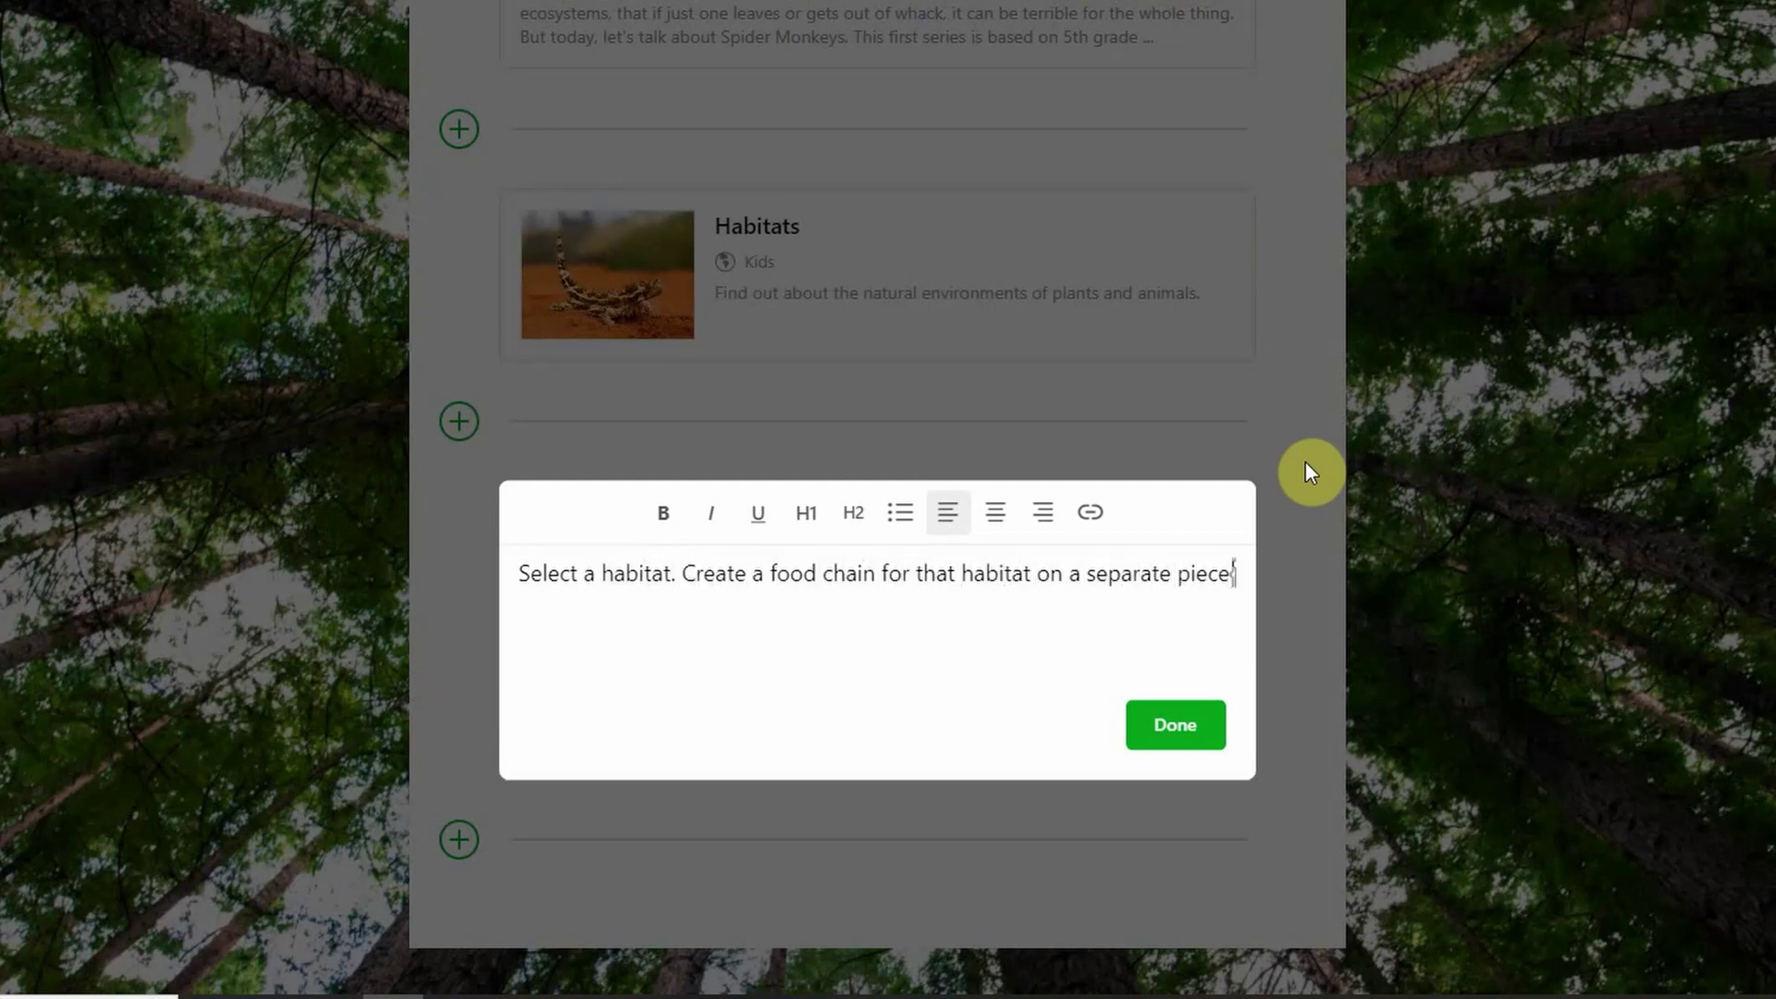
{"action": "type", "text": " of paper. Take a picture of your work and upload it"}
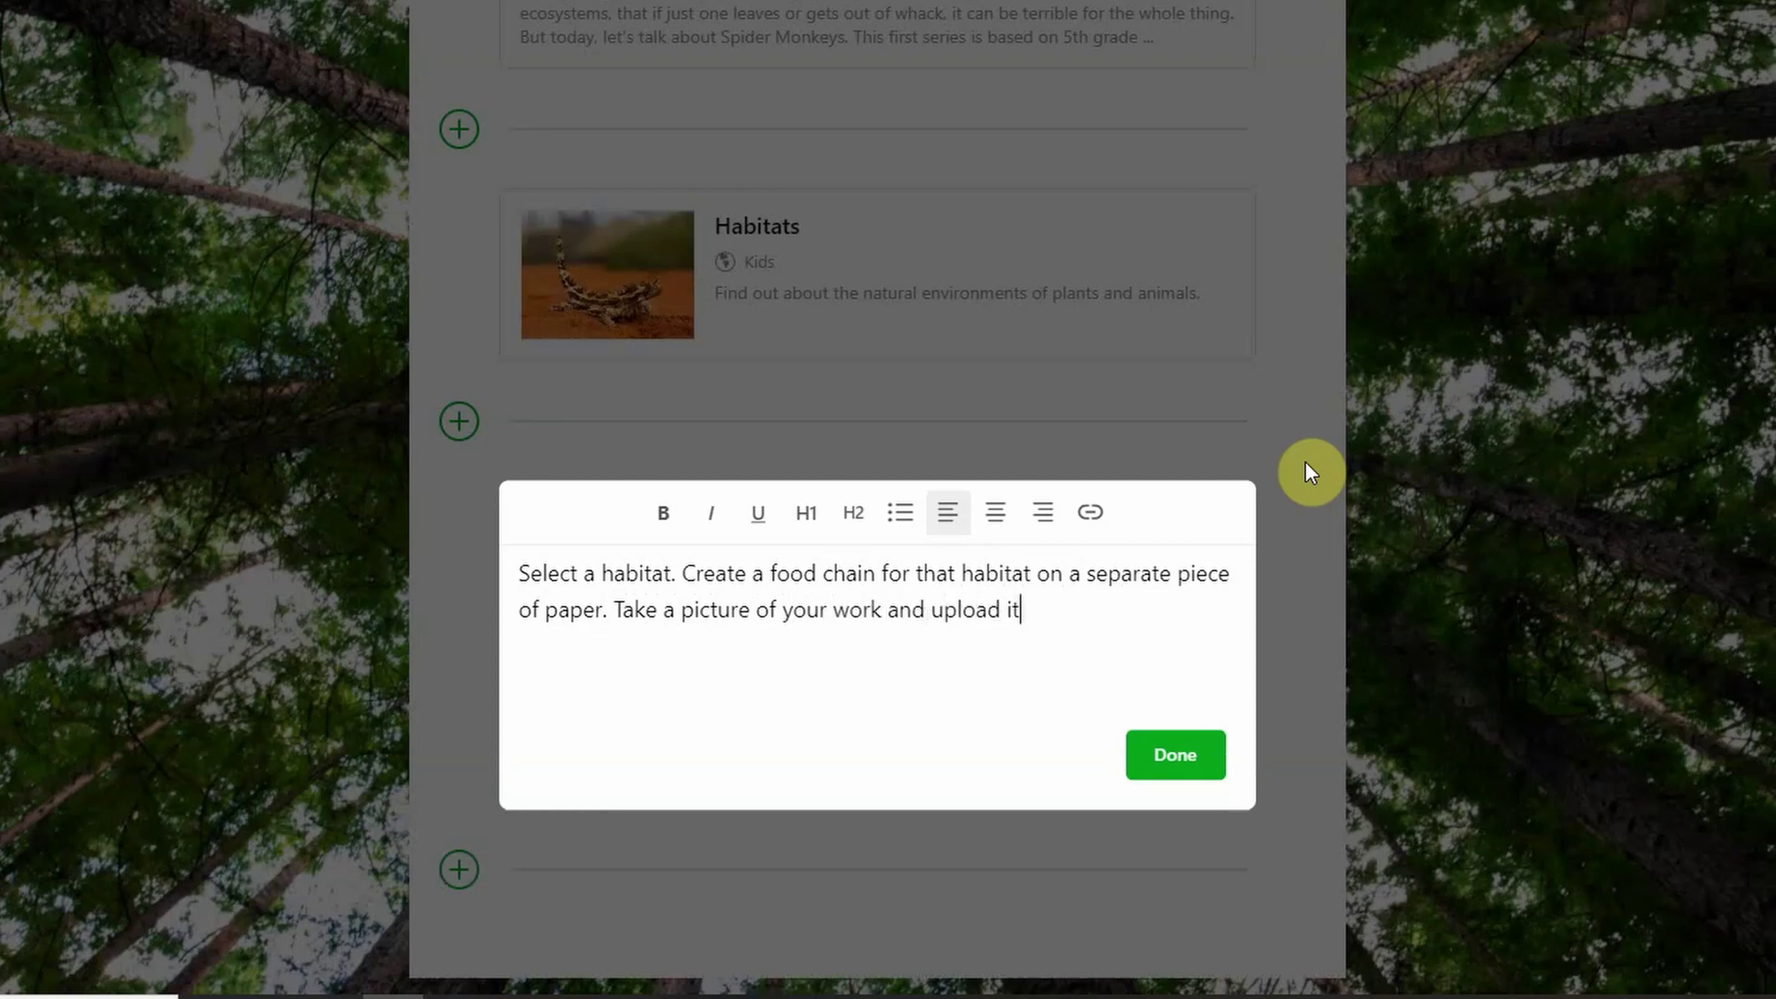
{"action": "type", "text": " to Google Classroom."}
Link the words 'Google Classroom' to the pasted Classroom address and save the note.
{"action": "left_click_drag", "start_coordinate": [1054, 611], "coordinate": [629, 654]}
{"action": "left_click", "coordinate": [1091, 512]}
{"action": "key", "text": "ctrl+v"}
{"action": "key", "text": "Return"}
{"action": "left_click", "coordinate": [1175, 791]}
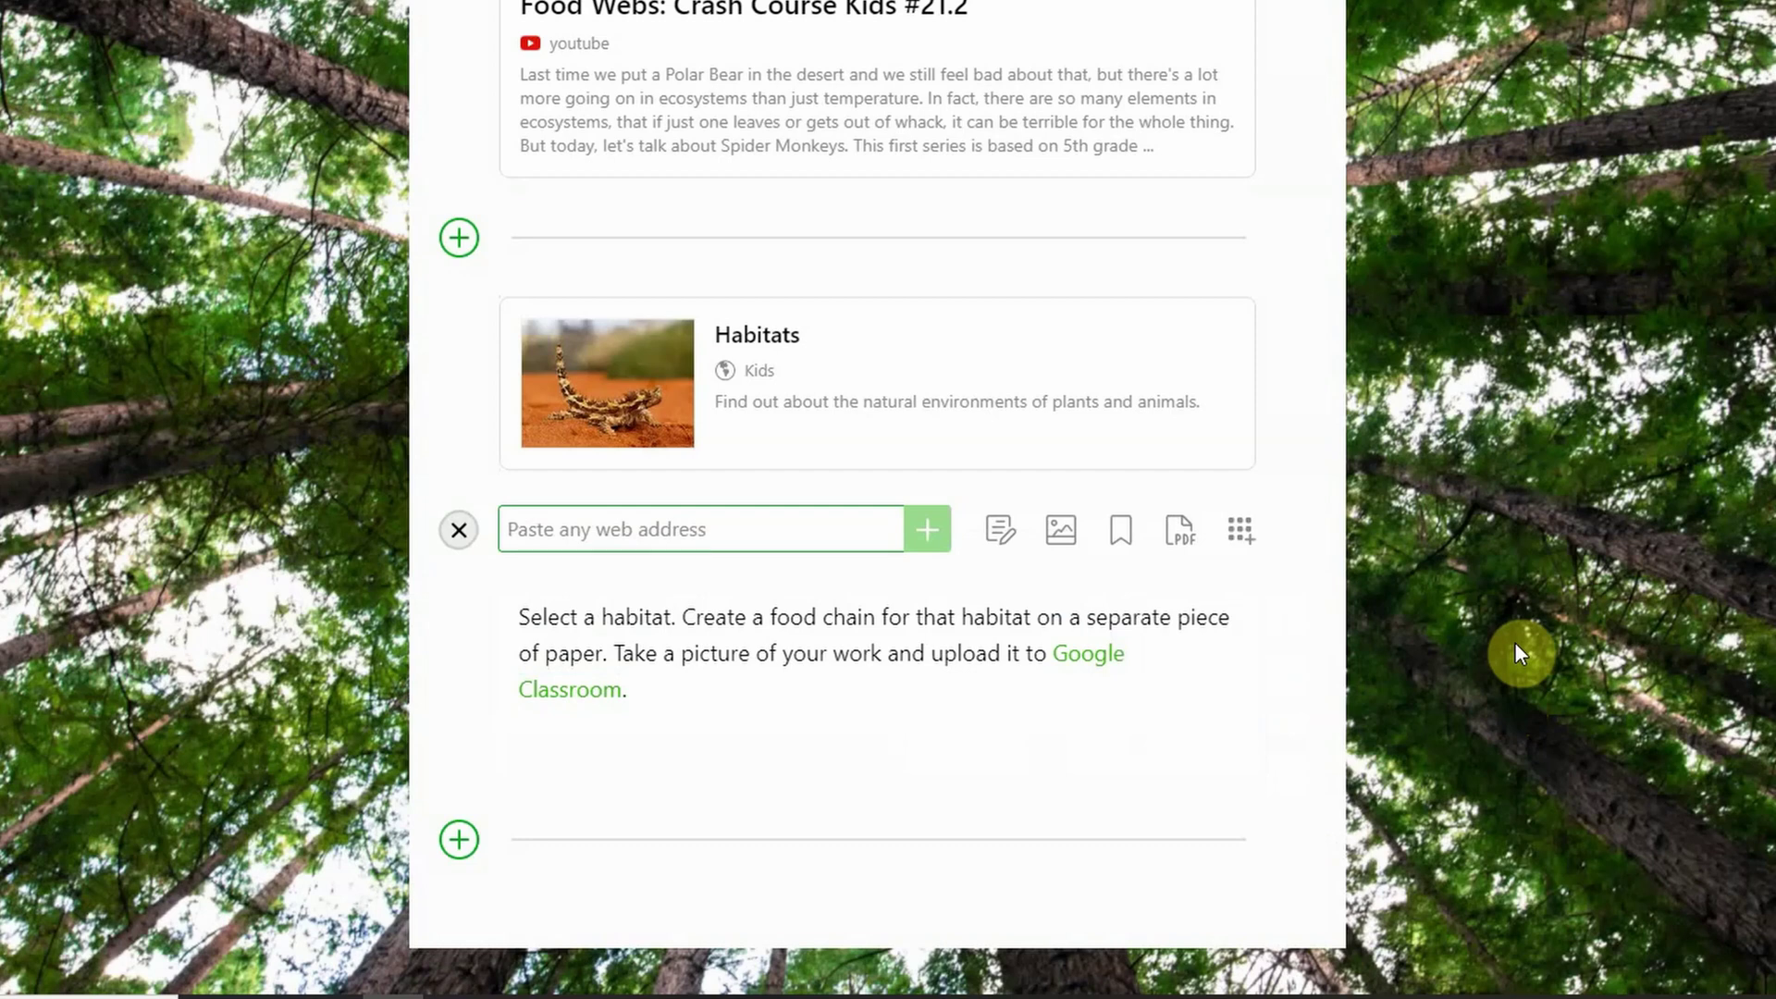
{"action": "mouse_move", "coordinate": [1098, 674]}
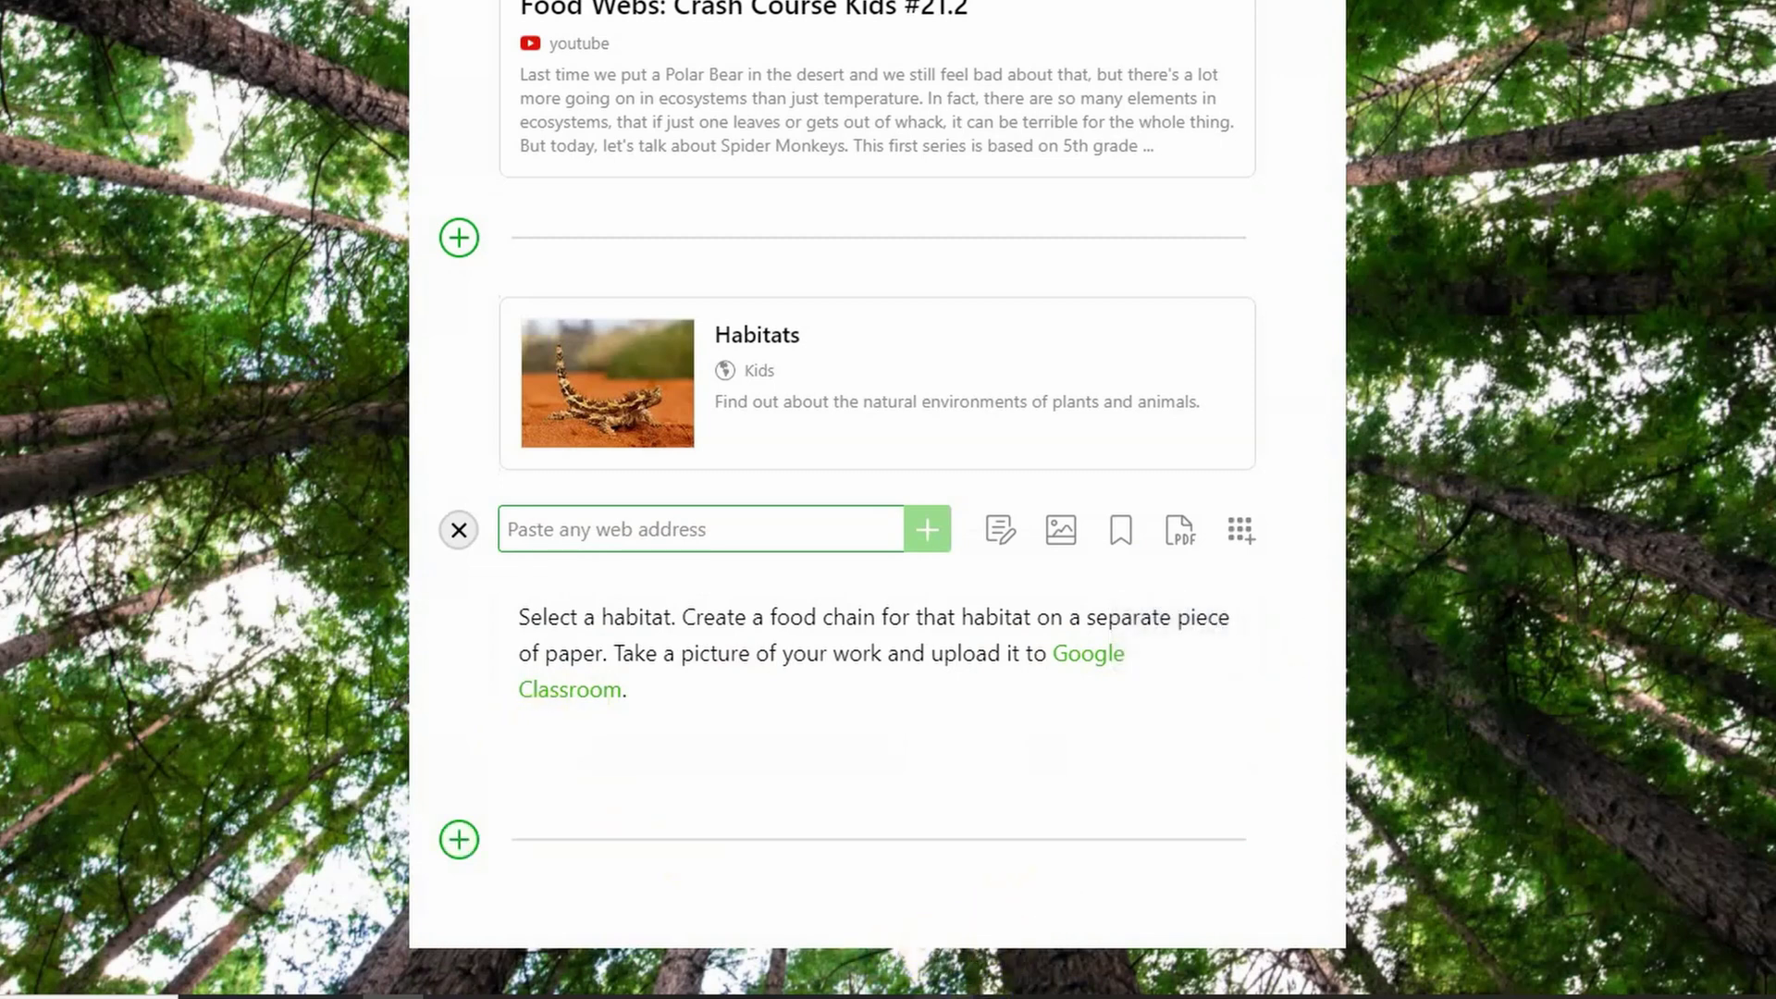
{"action": "left_click", "coordinate": [459, 839]}
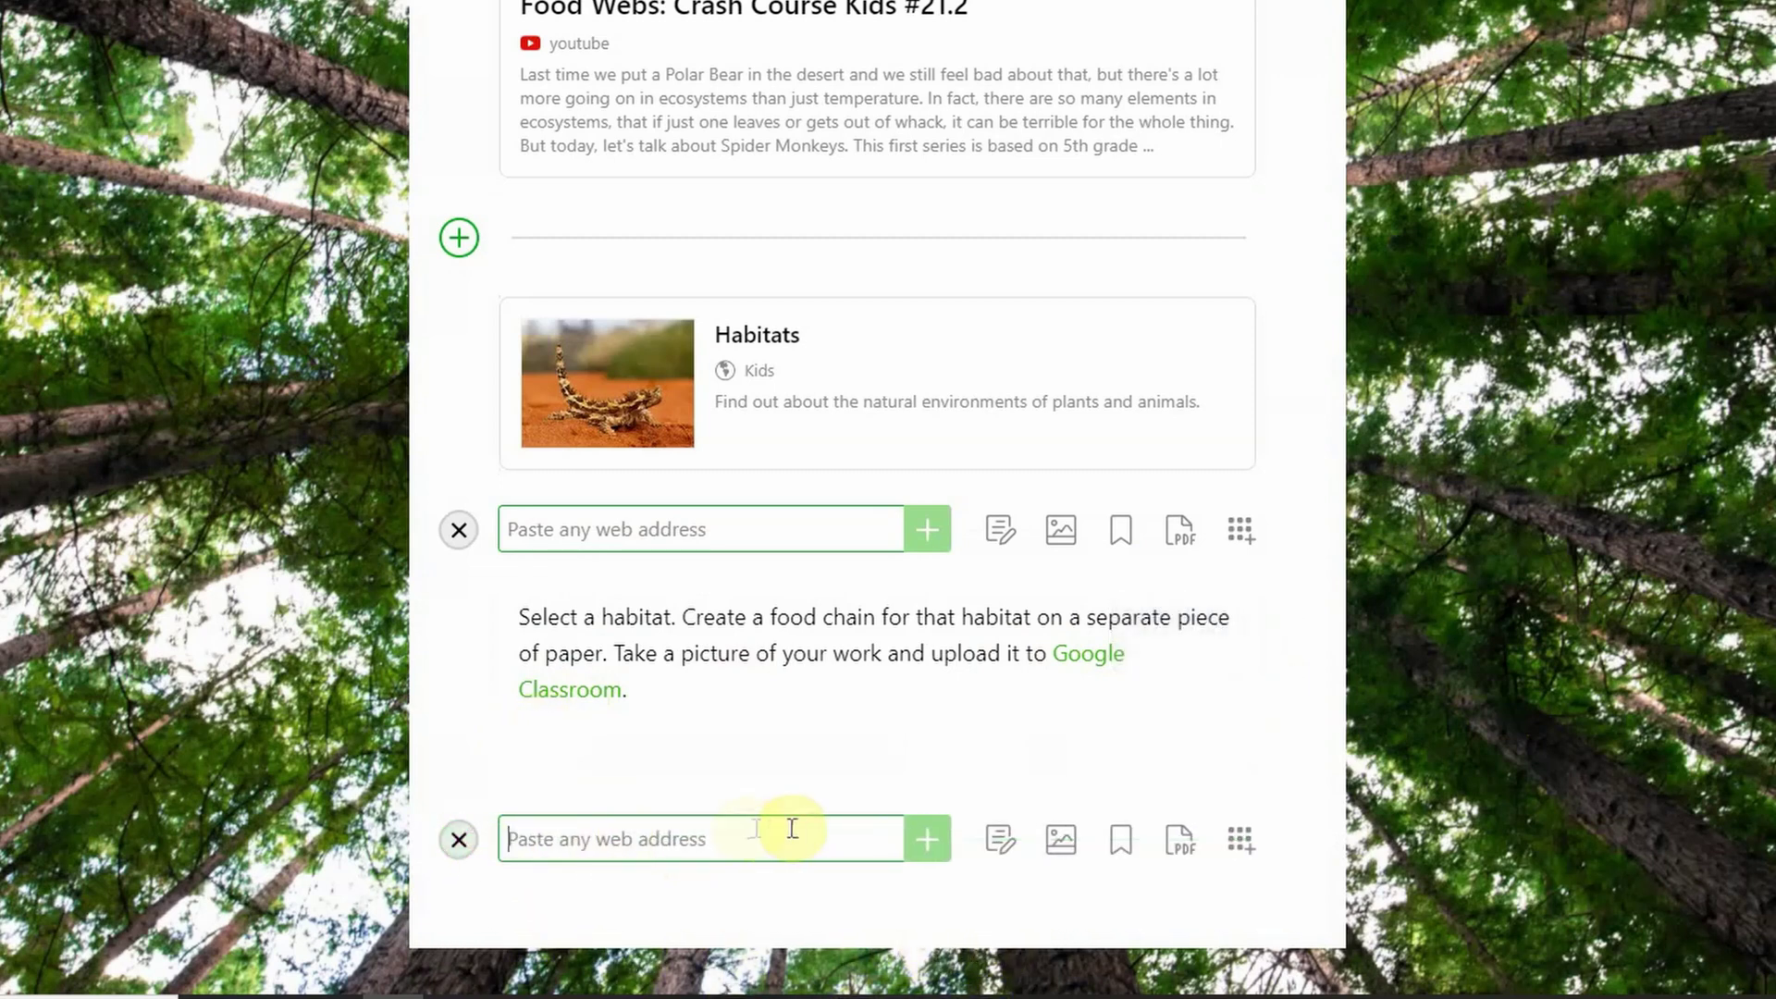
Add an H1 'Let's Review!' note saying 'Review what you have learned by completing the Google Form escape room.'.
{"action": "left_click", "coordinate": [1001, 839]}
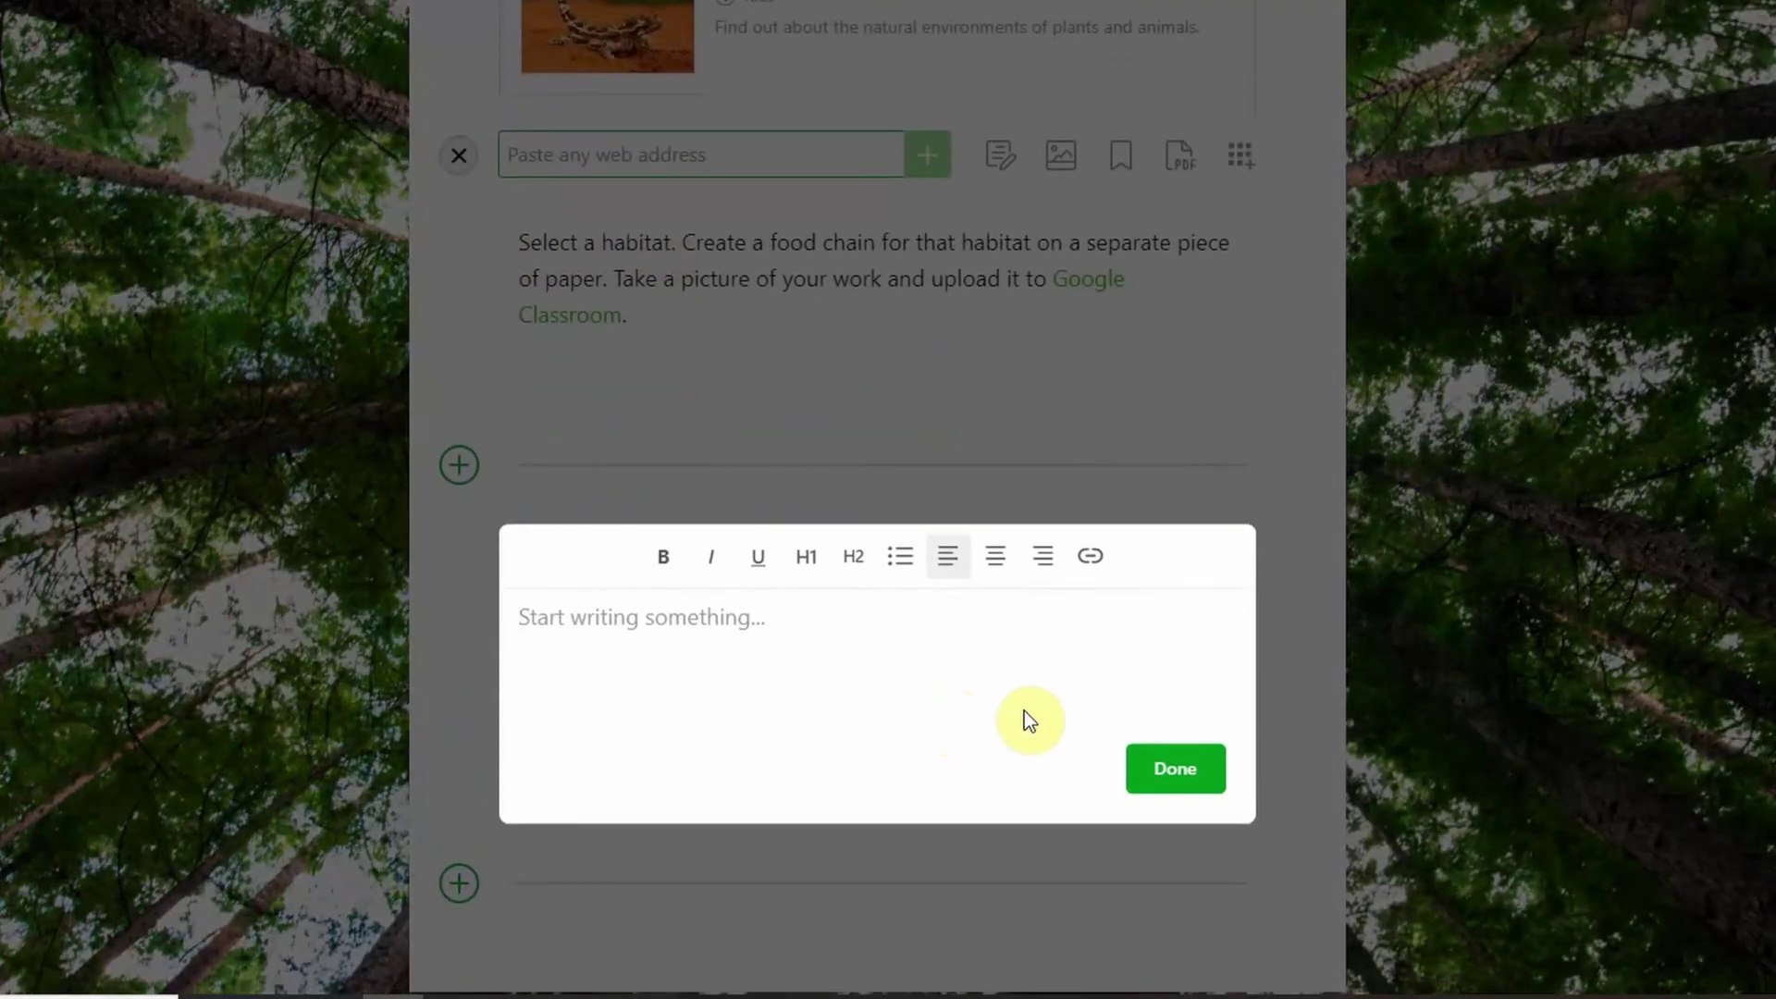
{"action": "left_click", "coordinate": [807, 557]}
{"action": "type", "text": "Let's Review!"}
{"action": "key", "text": "Return"}
{"action": "type", "text": "Review what you have learned by completing"}
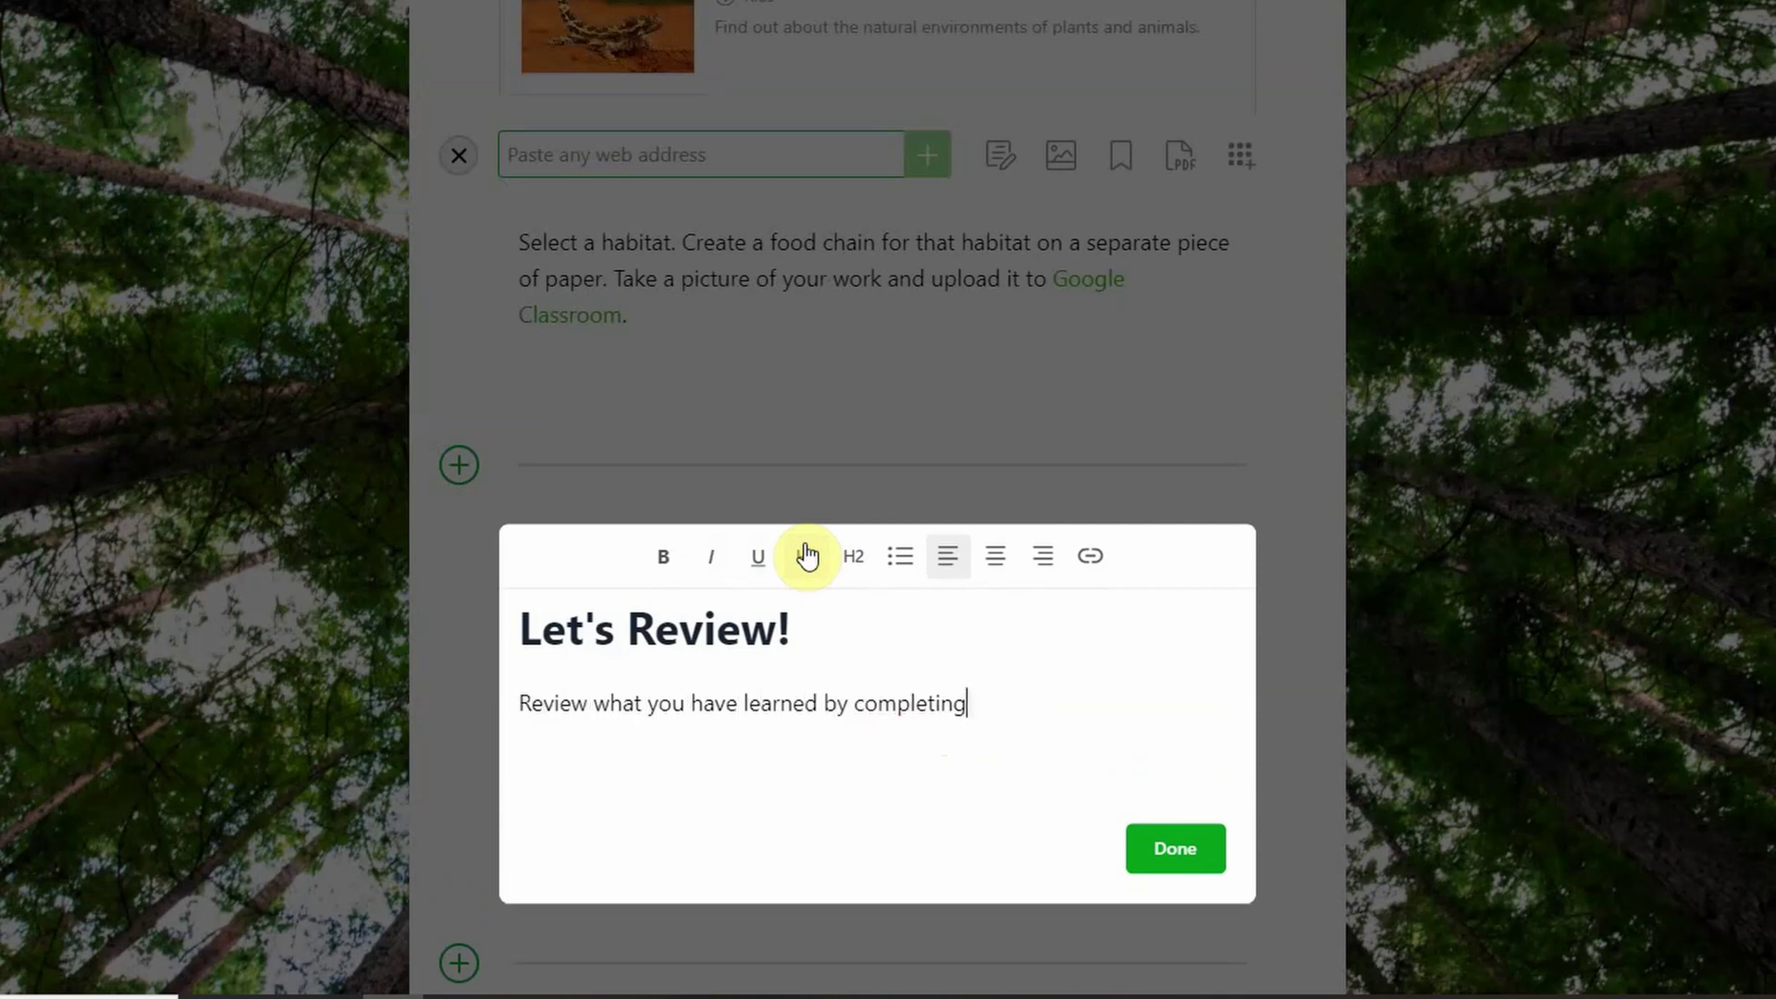
{"action": "type", "text": " the Google Form escape room."}
{"action": "left_click", "coordinate": [1174, 848]}
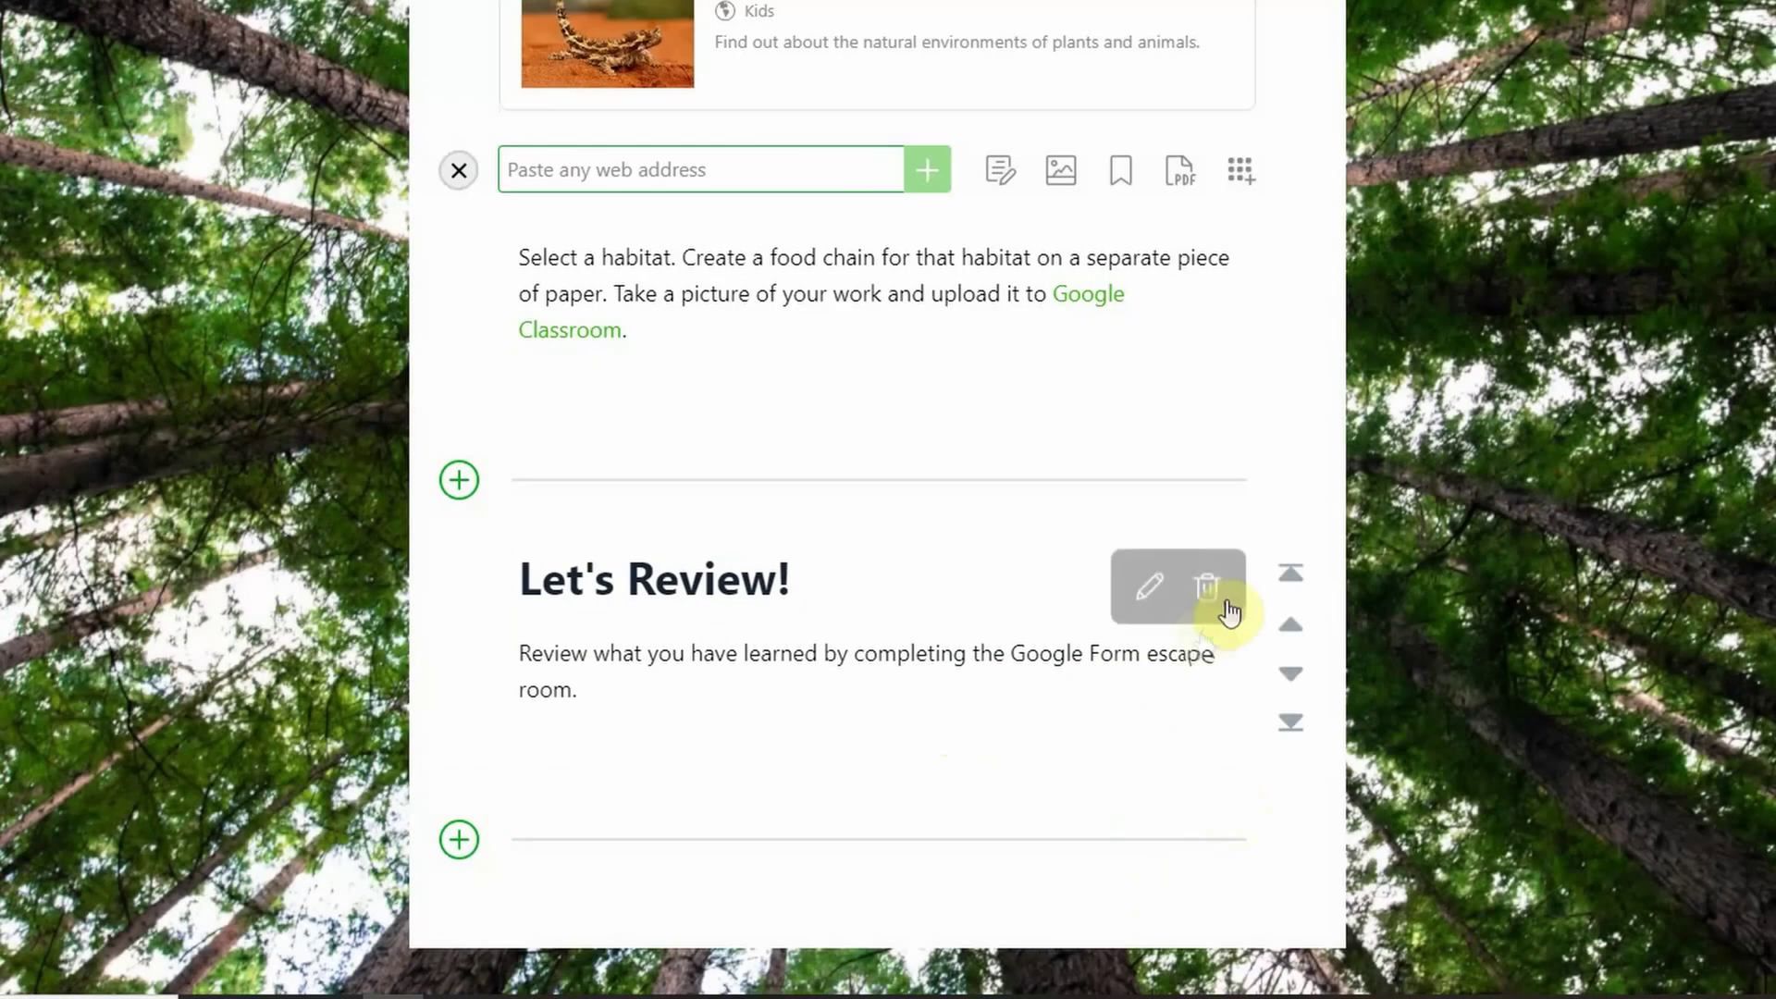
Add a Google Drive item below it, searching the Drive files for 'ec'.
{"action": "left_click", "coordinate": [462, 842]}
{"action": "left_click", "coordinate": [1255, 856]}
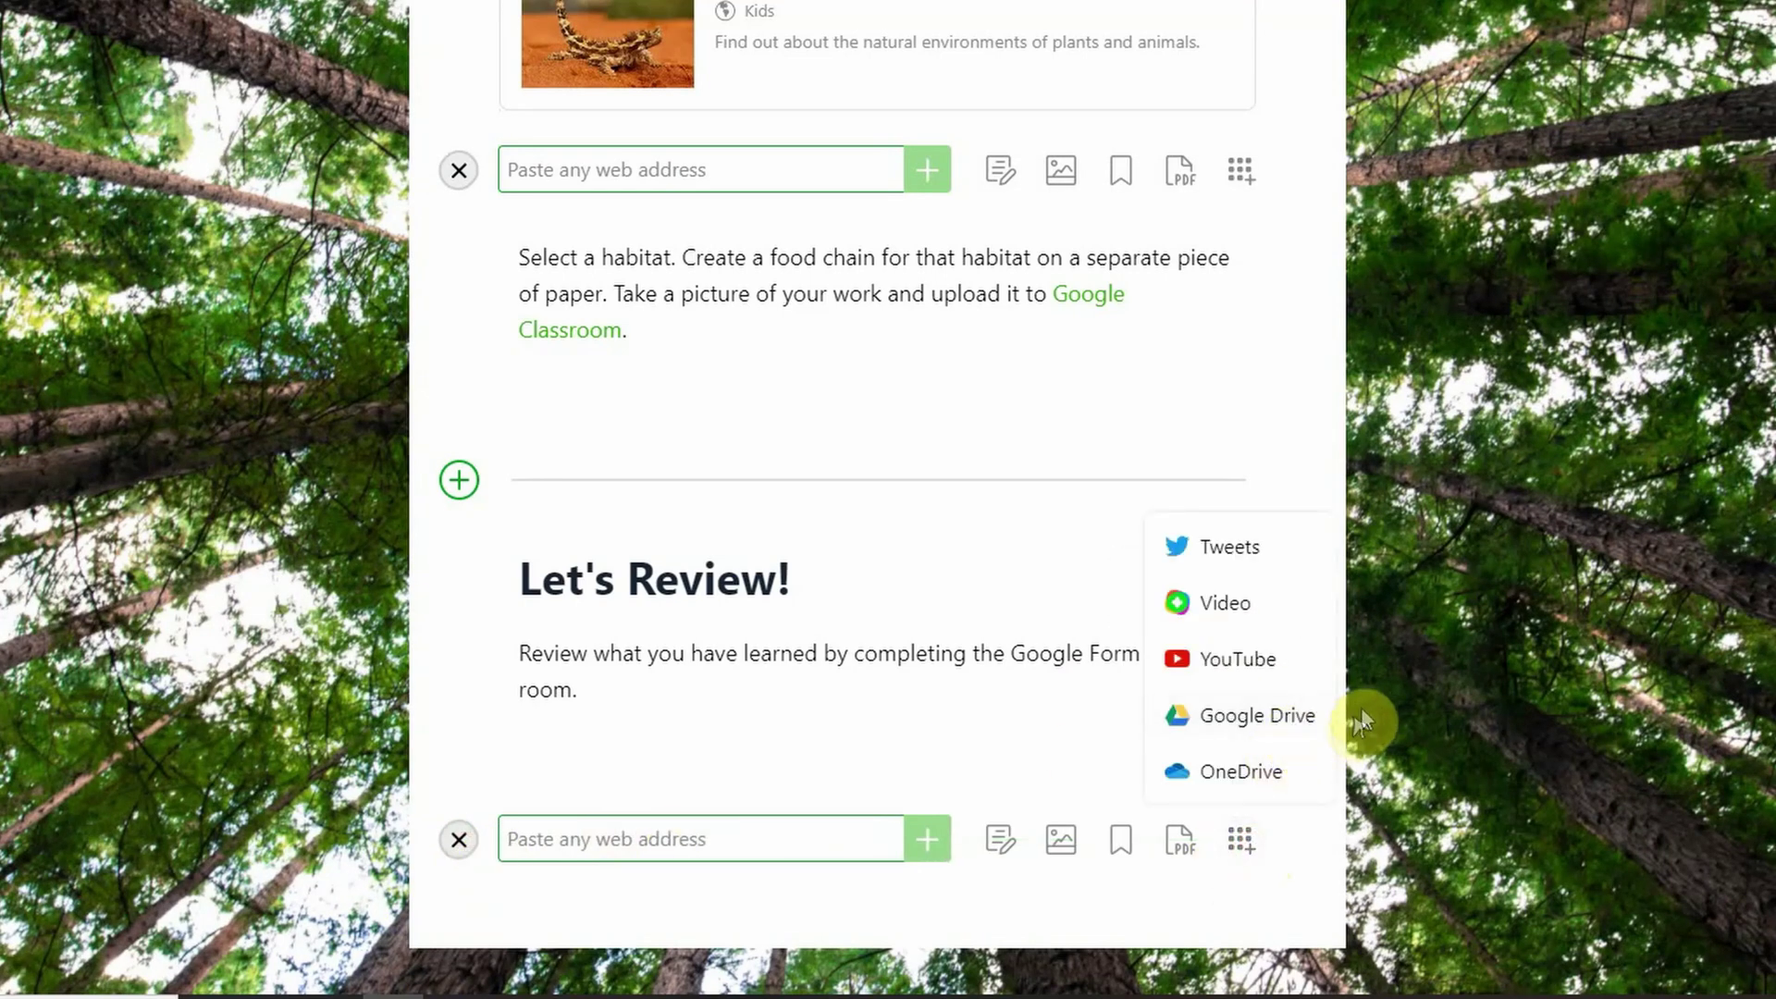
{"action": "left_click", "coordinate": [1291, 720]}
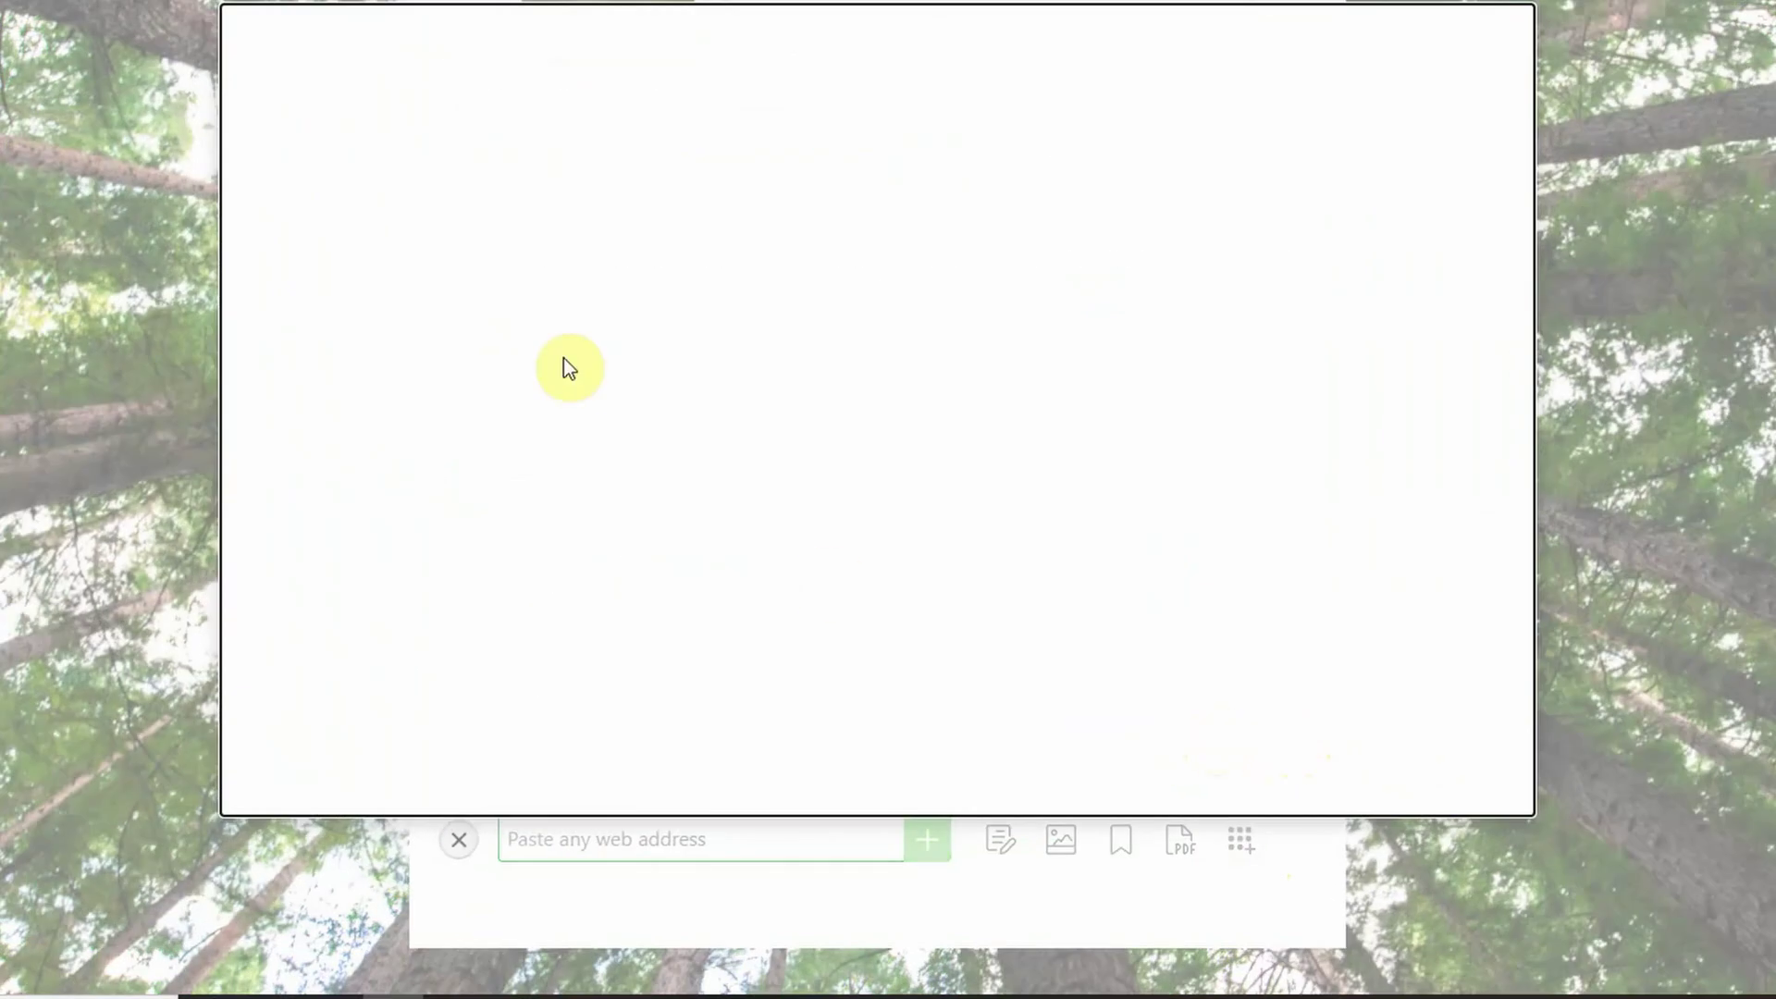
{"action": "left_click", "coordinate": [379, 112]}
{"action": "type", "text": "ec"}
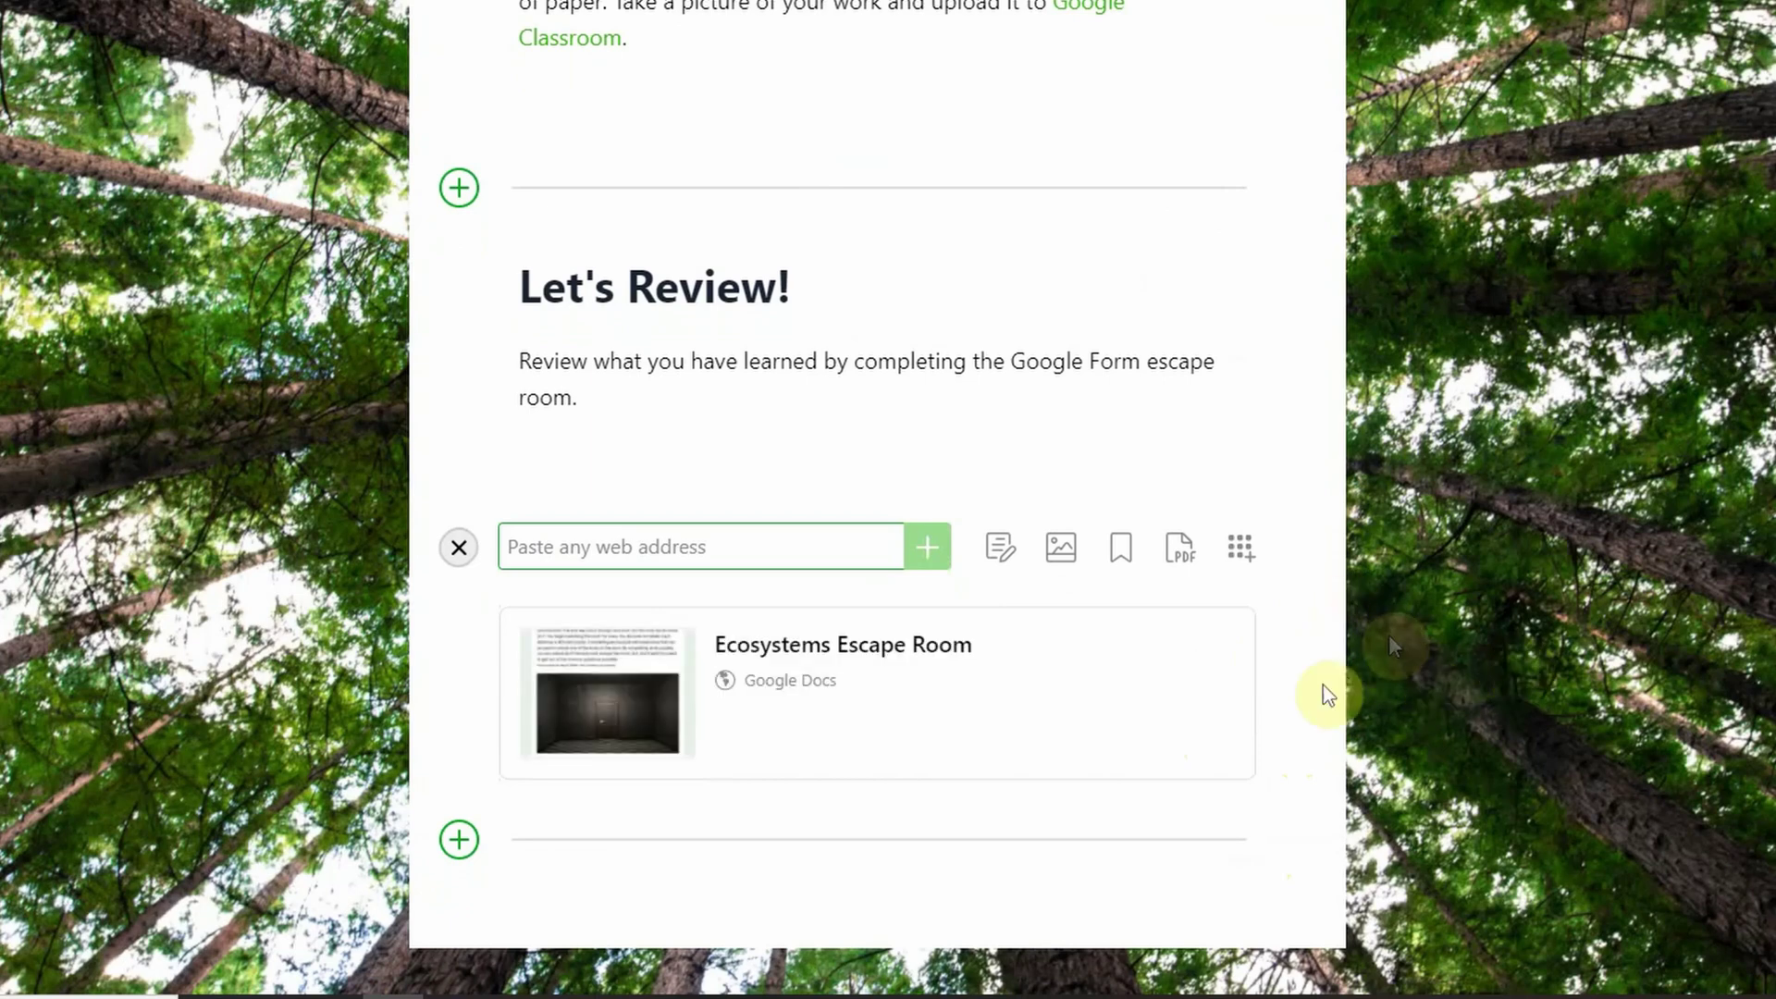
Scroll through the whole Ecosystems Lesson collection to review it, then close the add-item bar.
{"action": "scroll", "coordinate": [1562, 760], "scroll_direction": "up", "scroll_amount": 15}
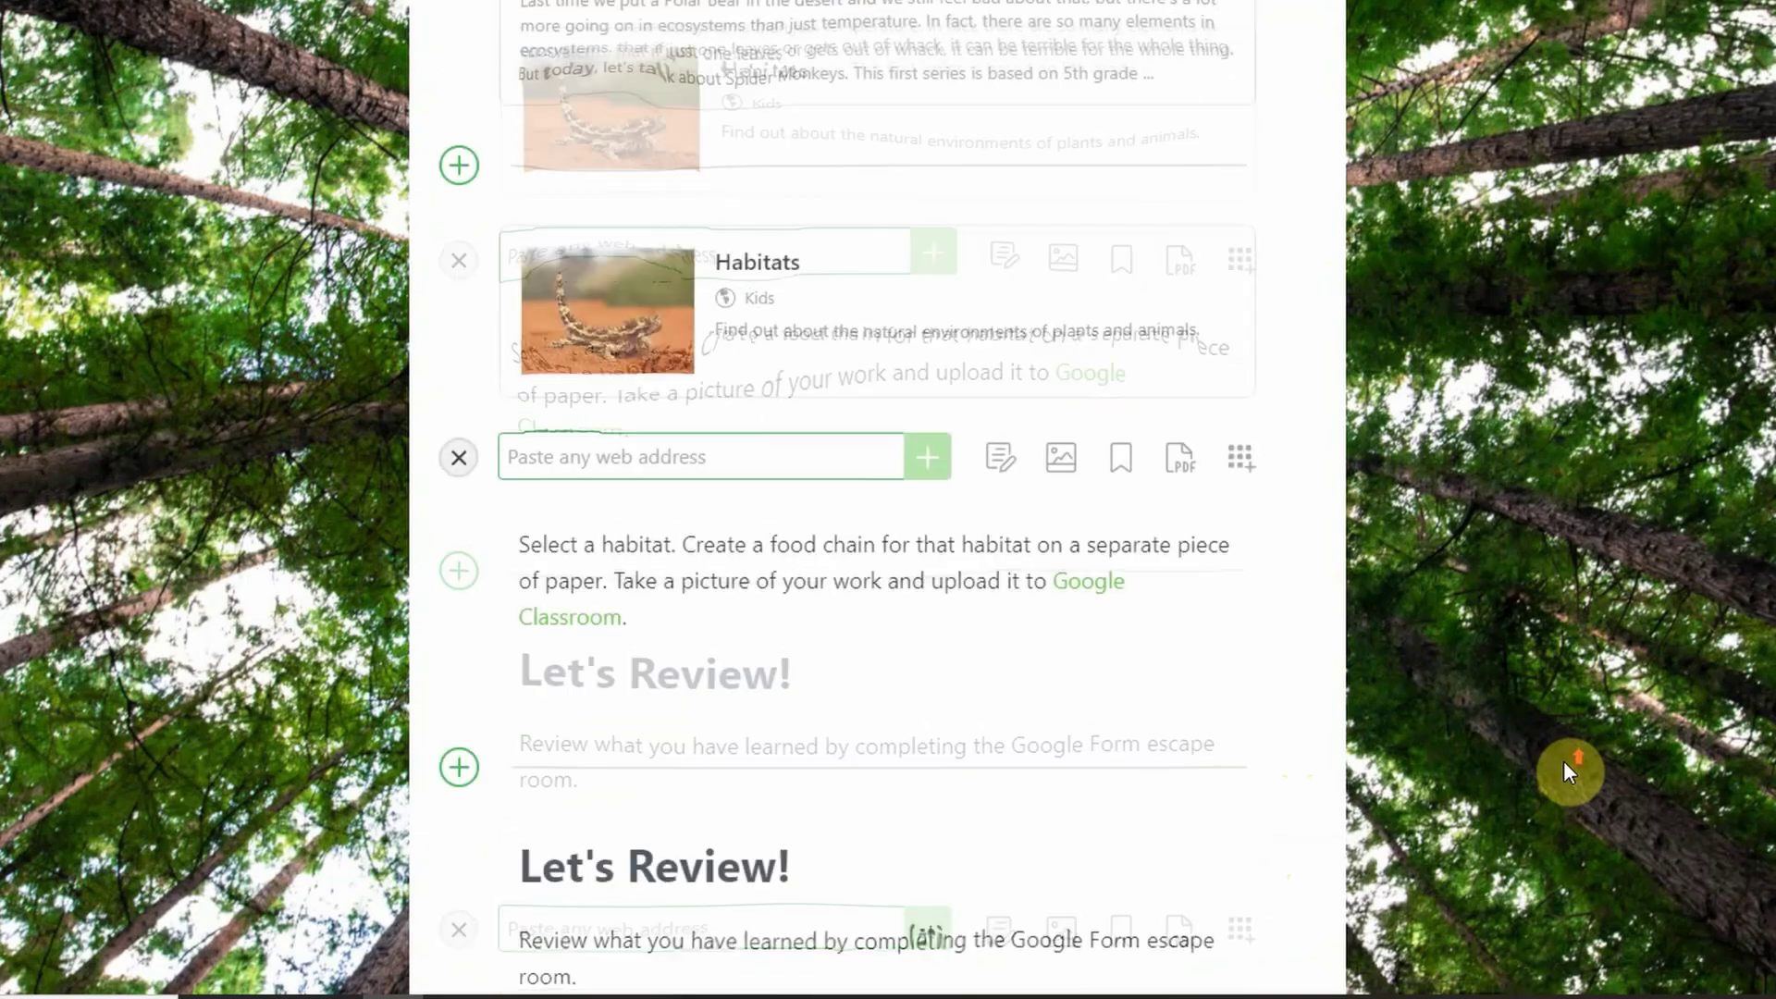
{"action": "scroll", "coordinate": [1558, 756], "scroll_direction": "up", "scroll_amount": 10}
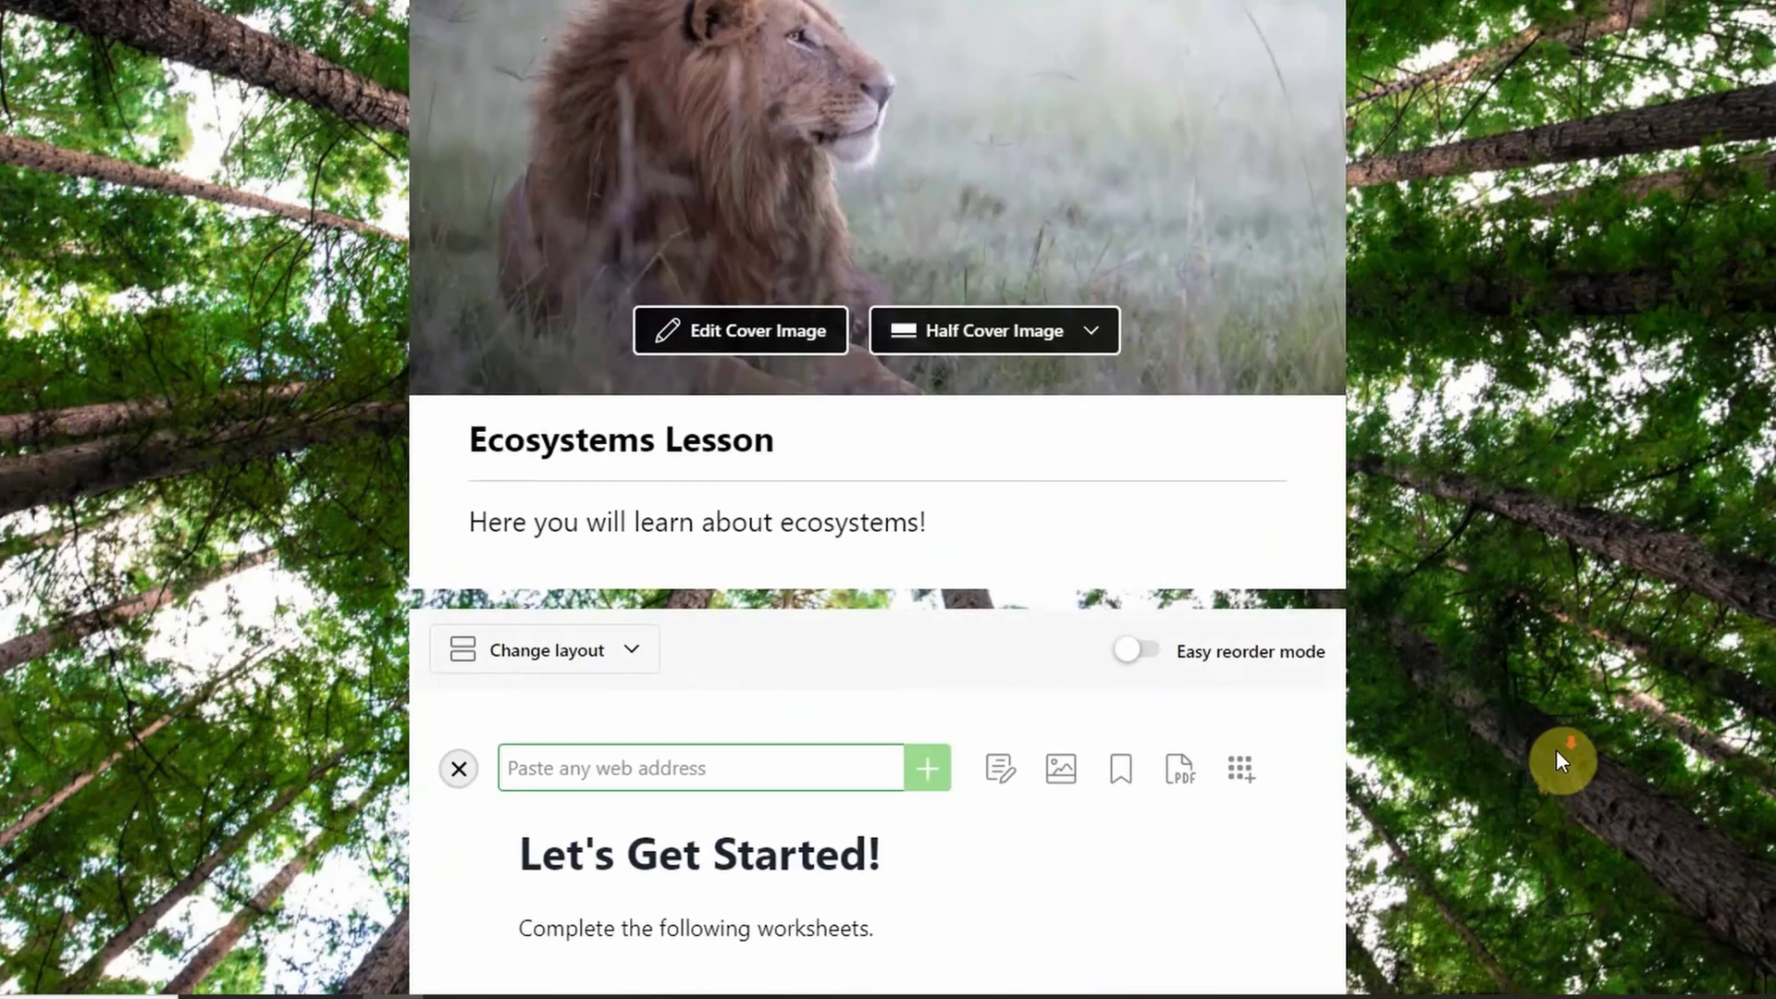
{"action": "scroll", "coordinate": [1550, 740], "scroll_direction": "down", "scroll_amount": 5}
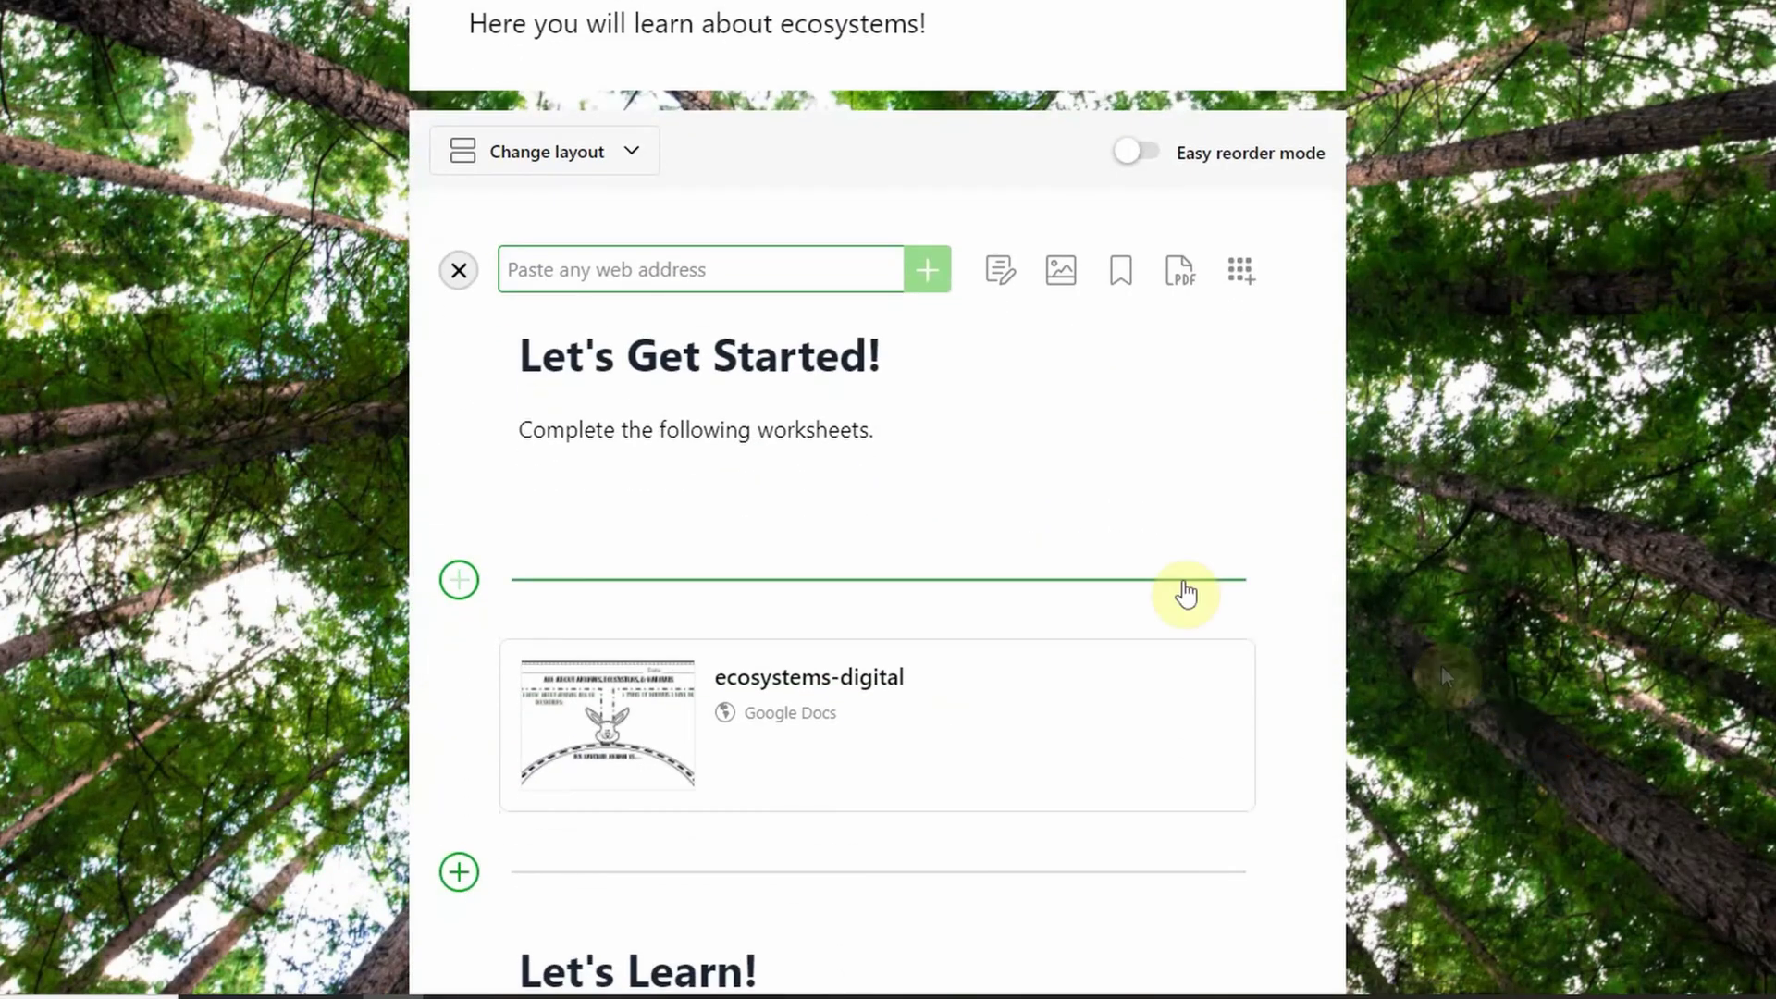
{"action": "mouse_move", "coordinate": [1051, 456]}
{"action": "scroll", "coordinate": [1049, 472], "scroll_direction": "down", "scroll_amount": 4}
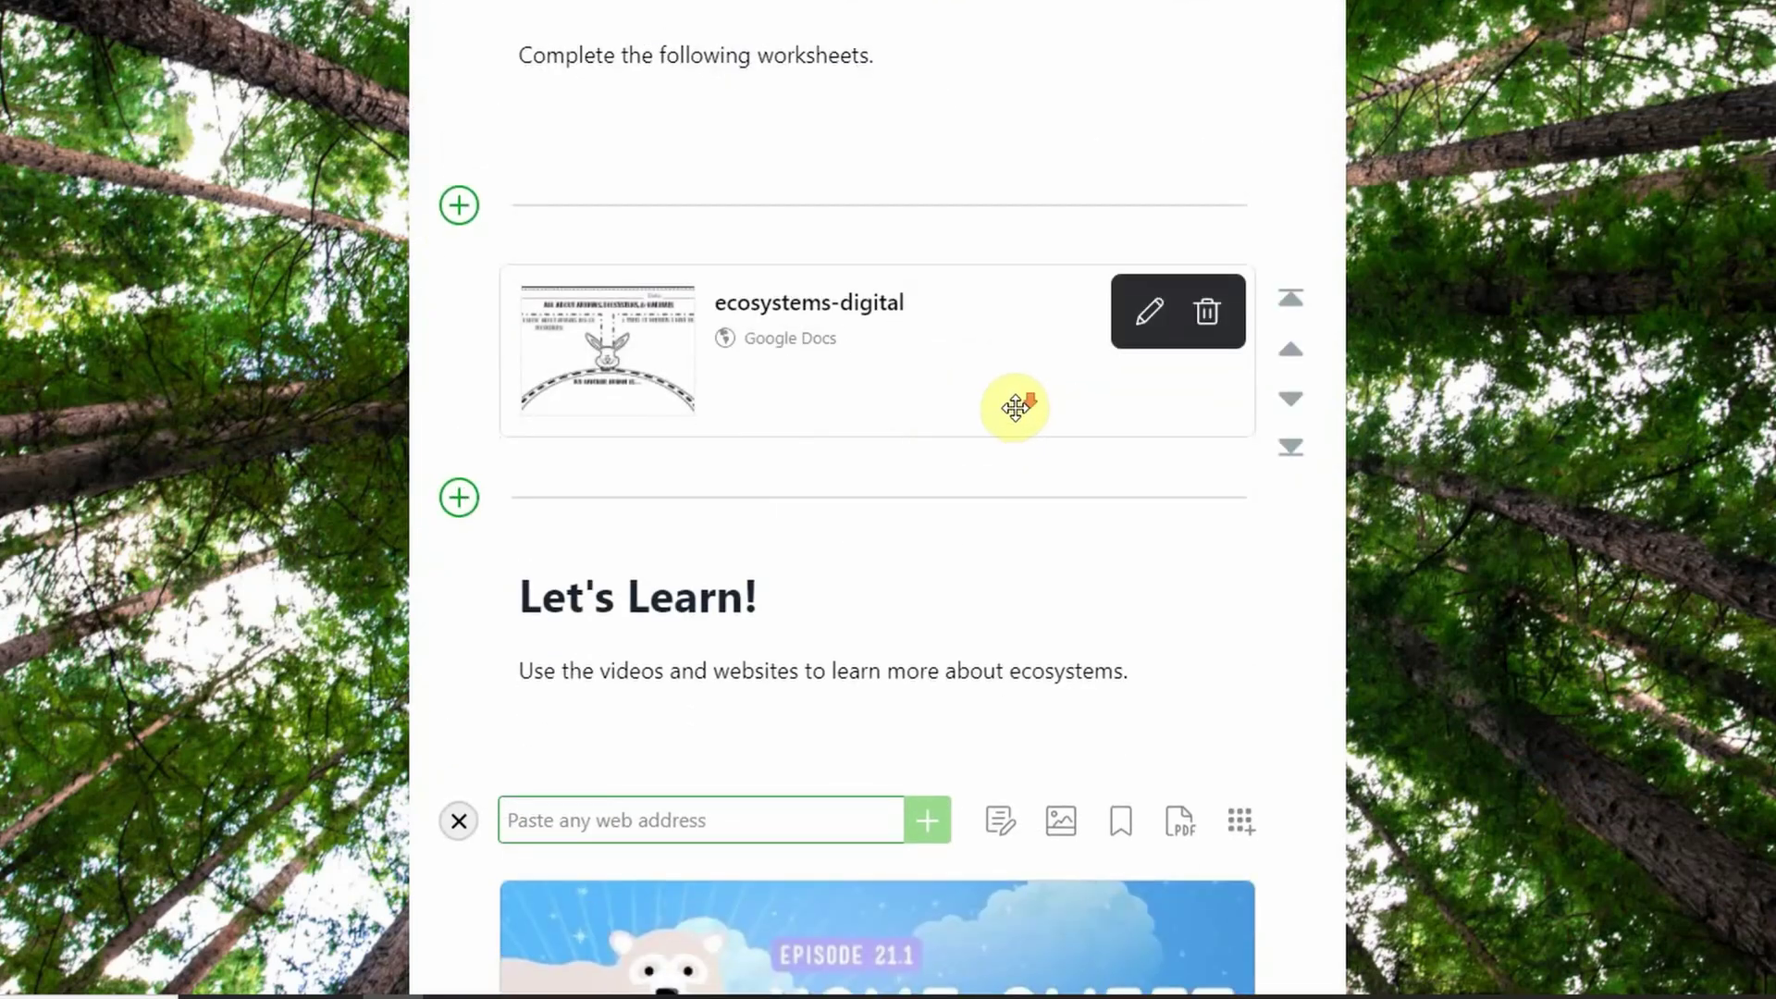
{"action": "scroll", "coordinate": [1017, 411], "scroll_direction": "down", "scroll_amount": 8}
{"action": "scroll", "coordinate": [1032, 424], "scroll_direction": "down", "scroll_amount": 16}
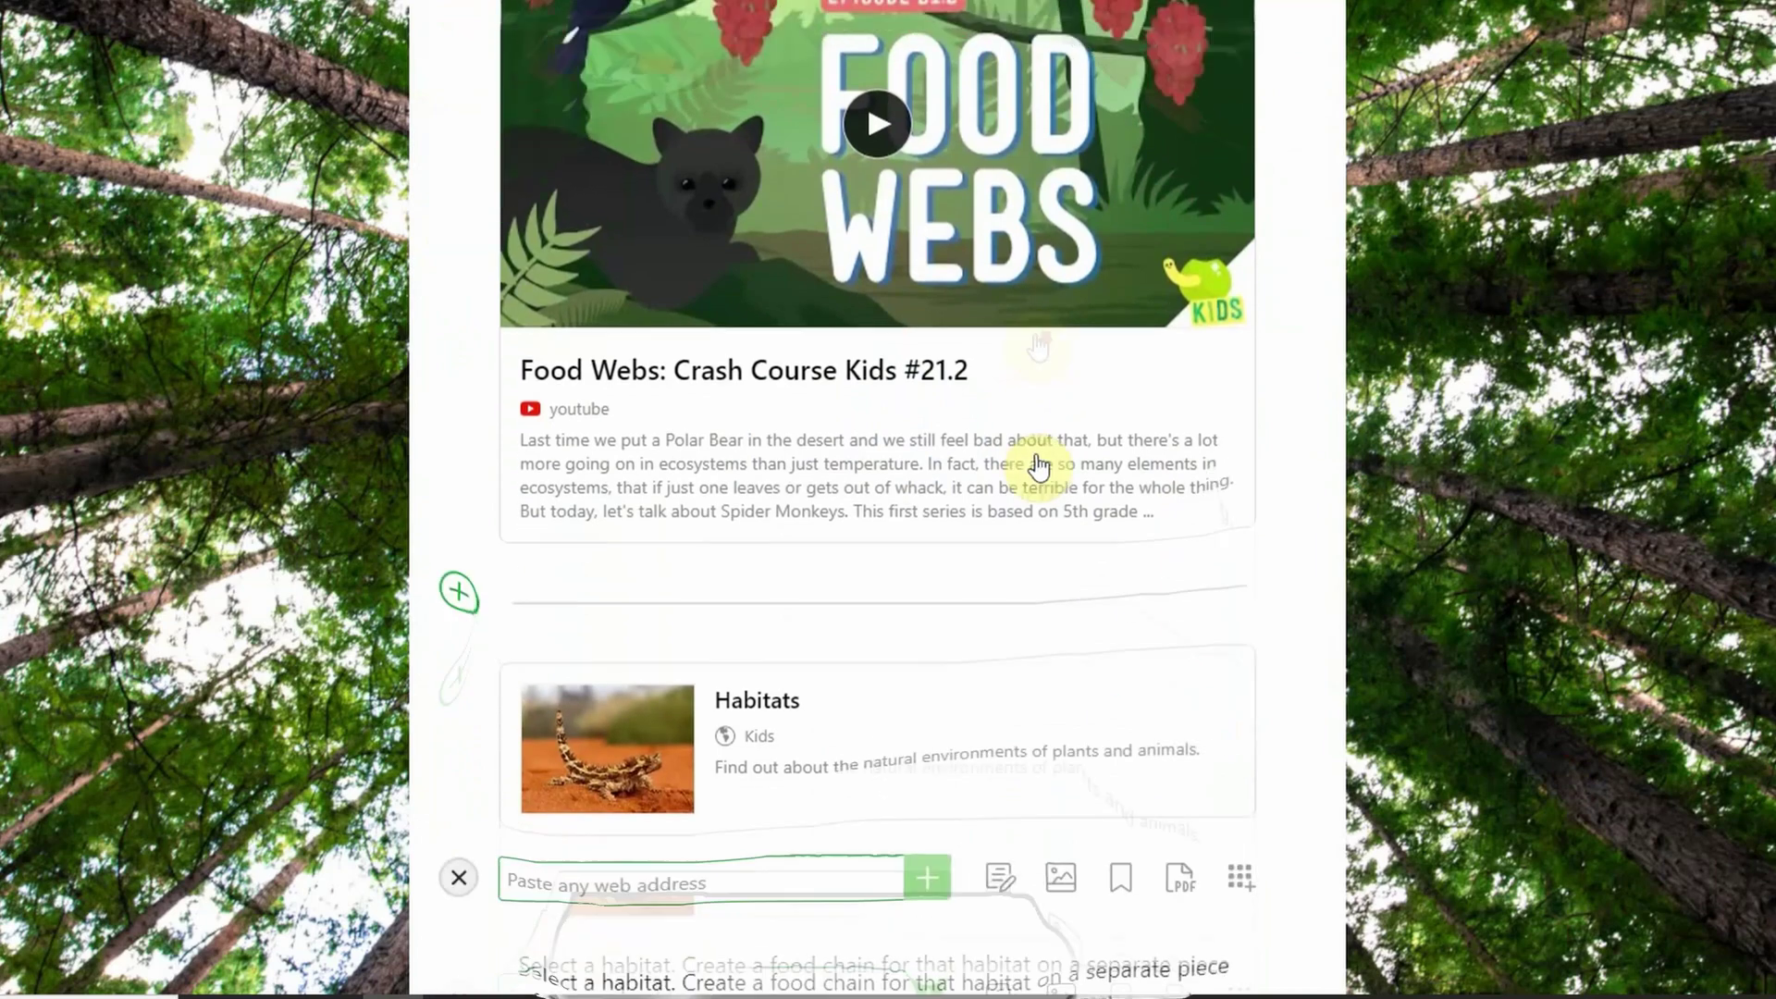
{"action": "mouse_move", "coordinate": [777, 504]}
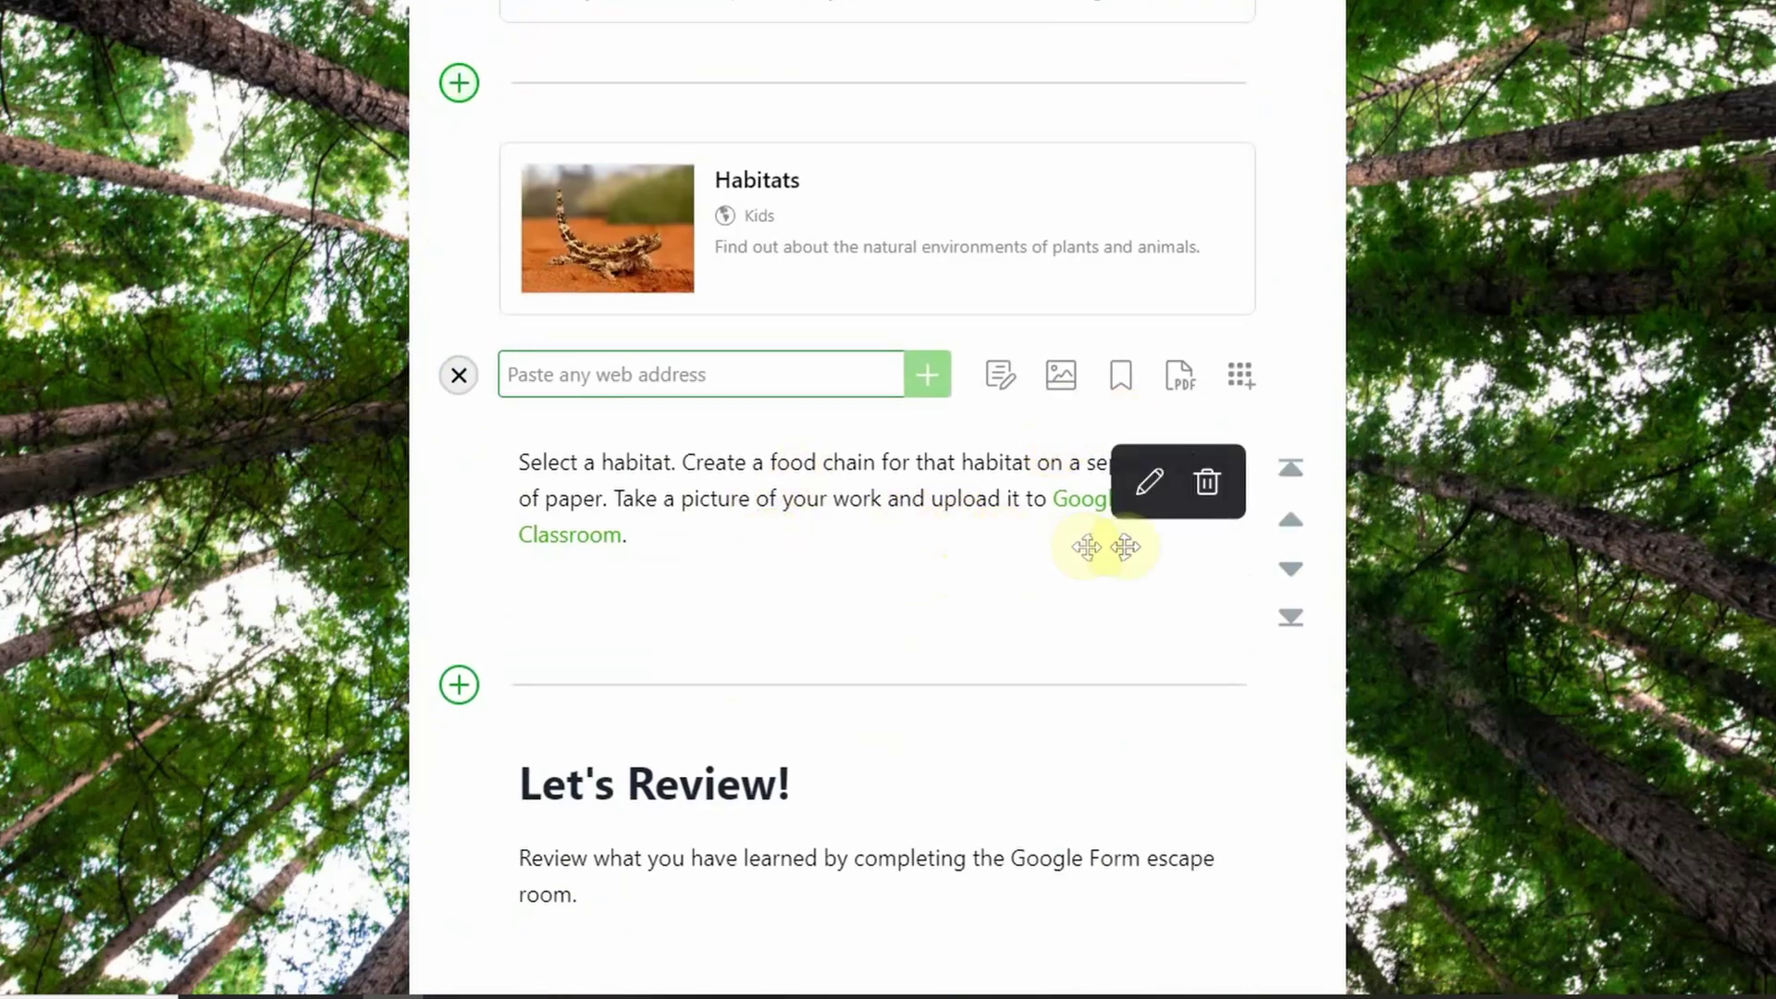
{"action": "scroll", "coordinate": [1175, 555], "scroll_direction": "down", "scroll_amount": 3}
{"action": "scroll", "coordinate": [1175, 555], "scroll_direction": "down", "scroll_amount": 2}
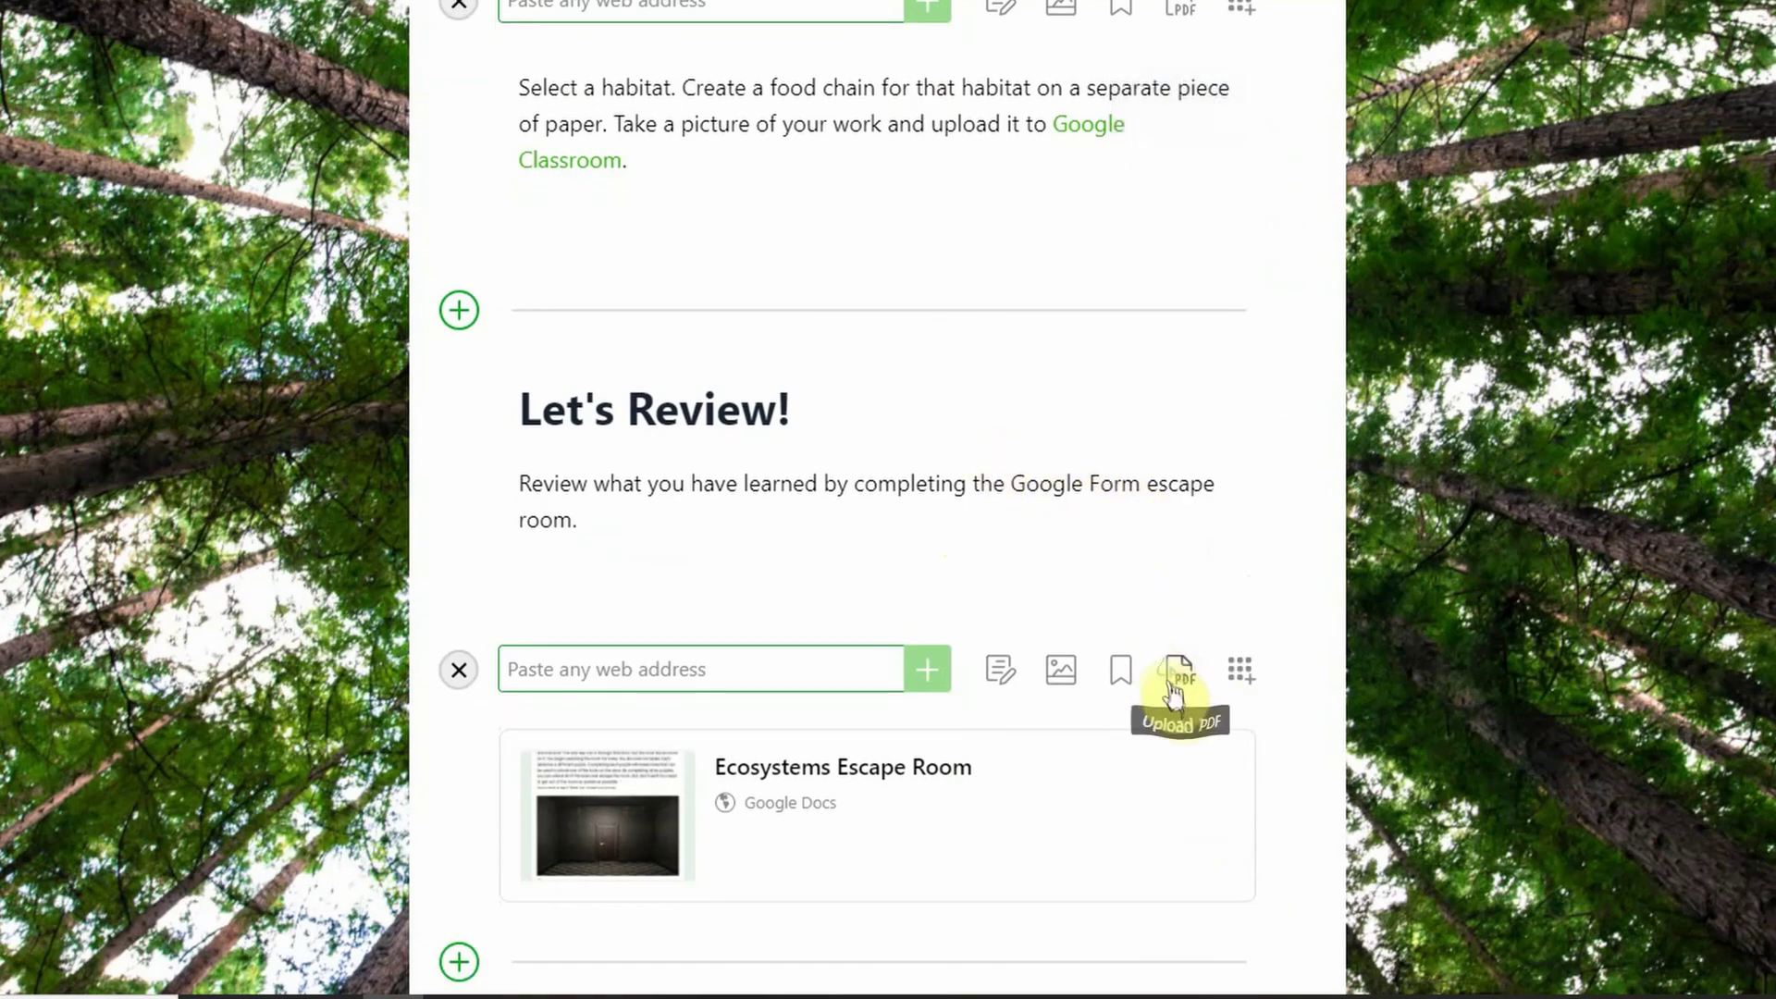
{"action": "scroll", "coordinate": [1221, 723], "scroll_direction": "up", "scroll_amount": 6}
{"action": "scroll", "coordinate": [1221, 723], "scroll_direction": "up", "scroll_amount": 10}
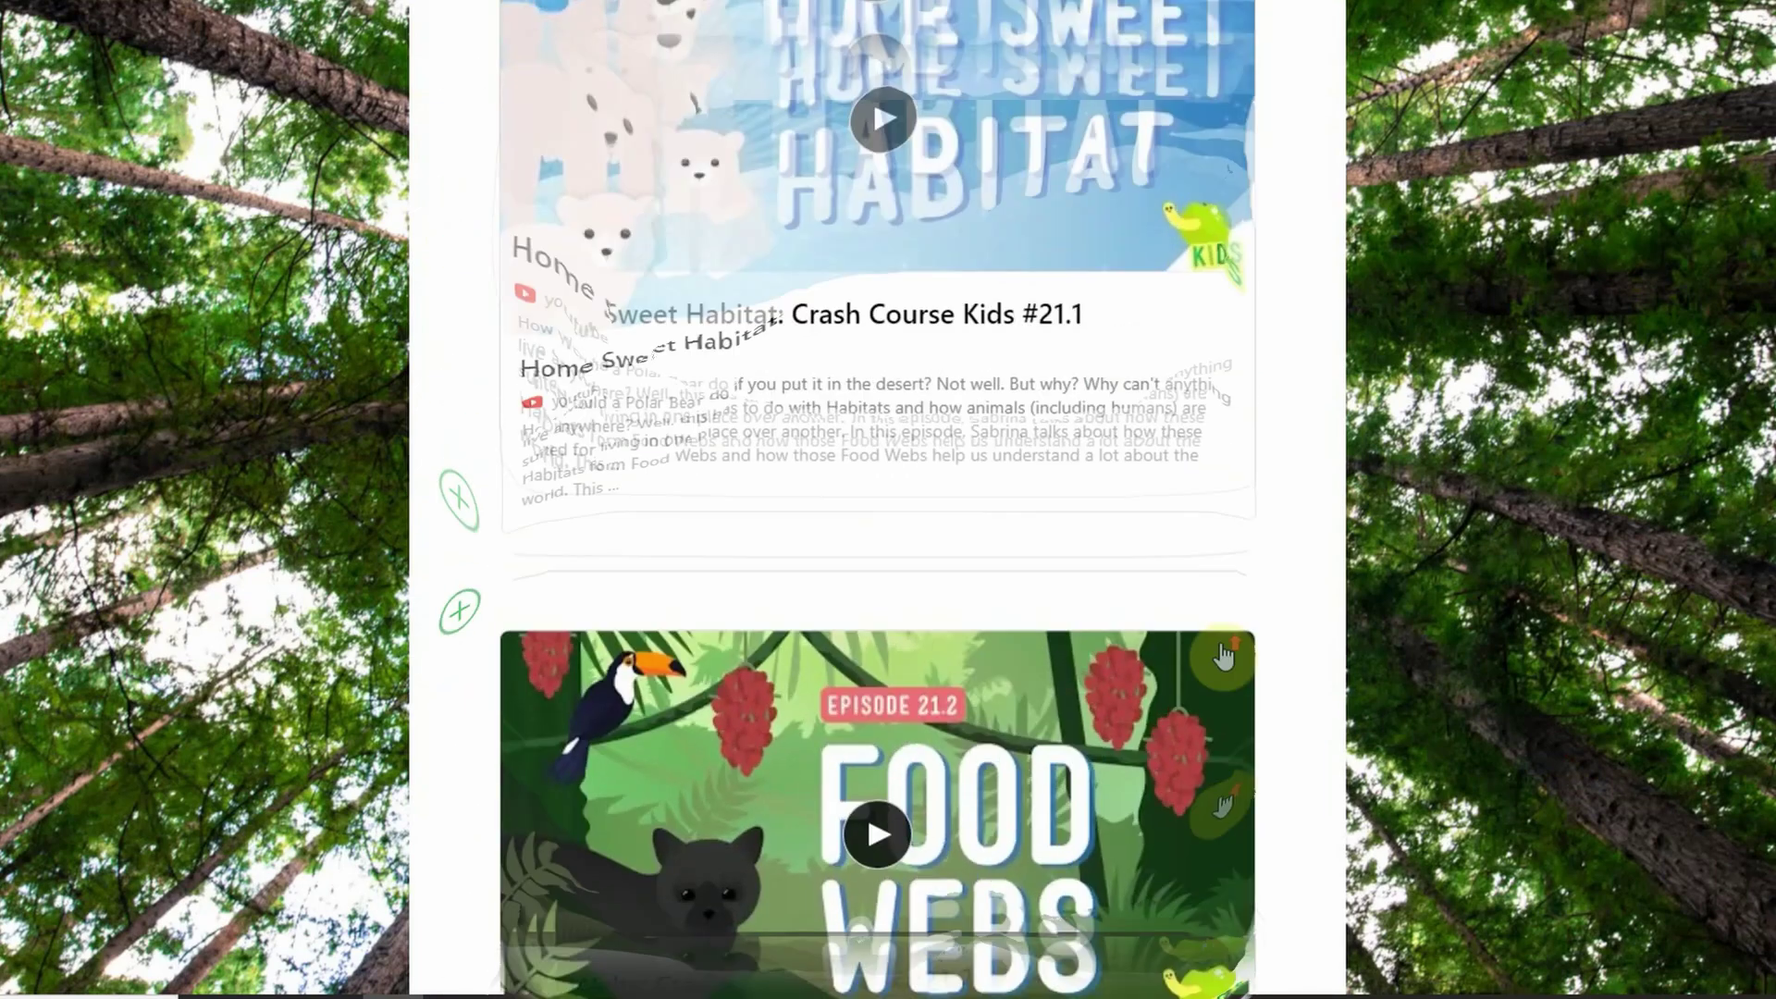
{"action": "scroll", "coordinate": [1210, 641], "scroll_direction": "up", "scroll_amount": 8}
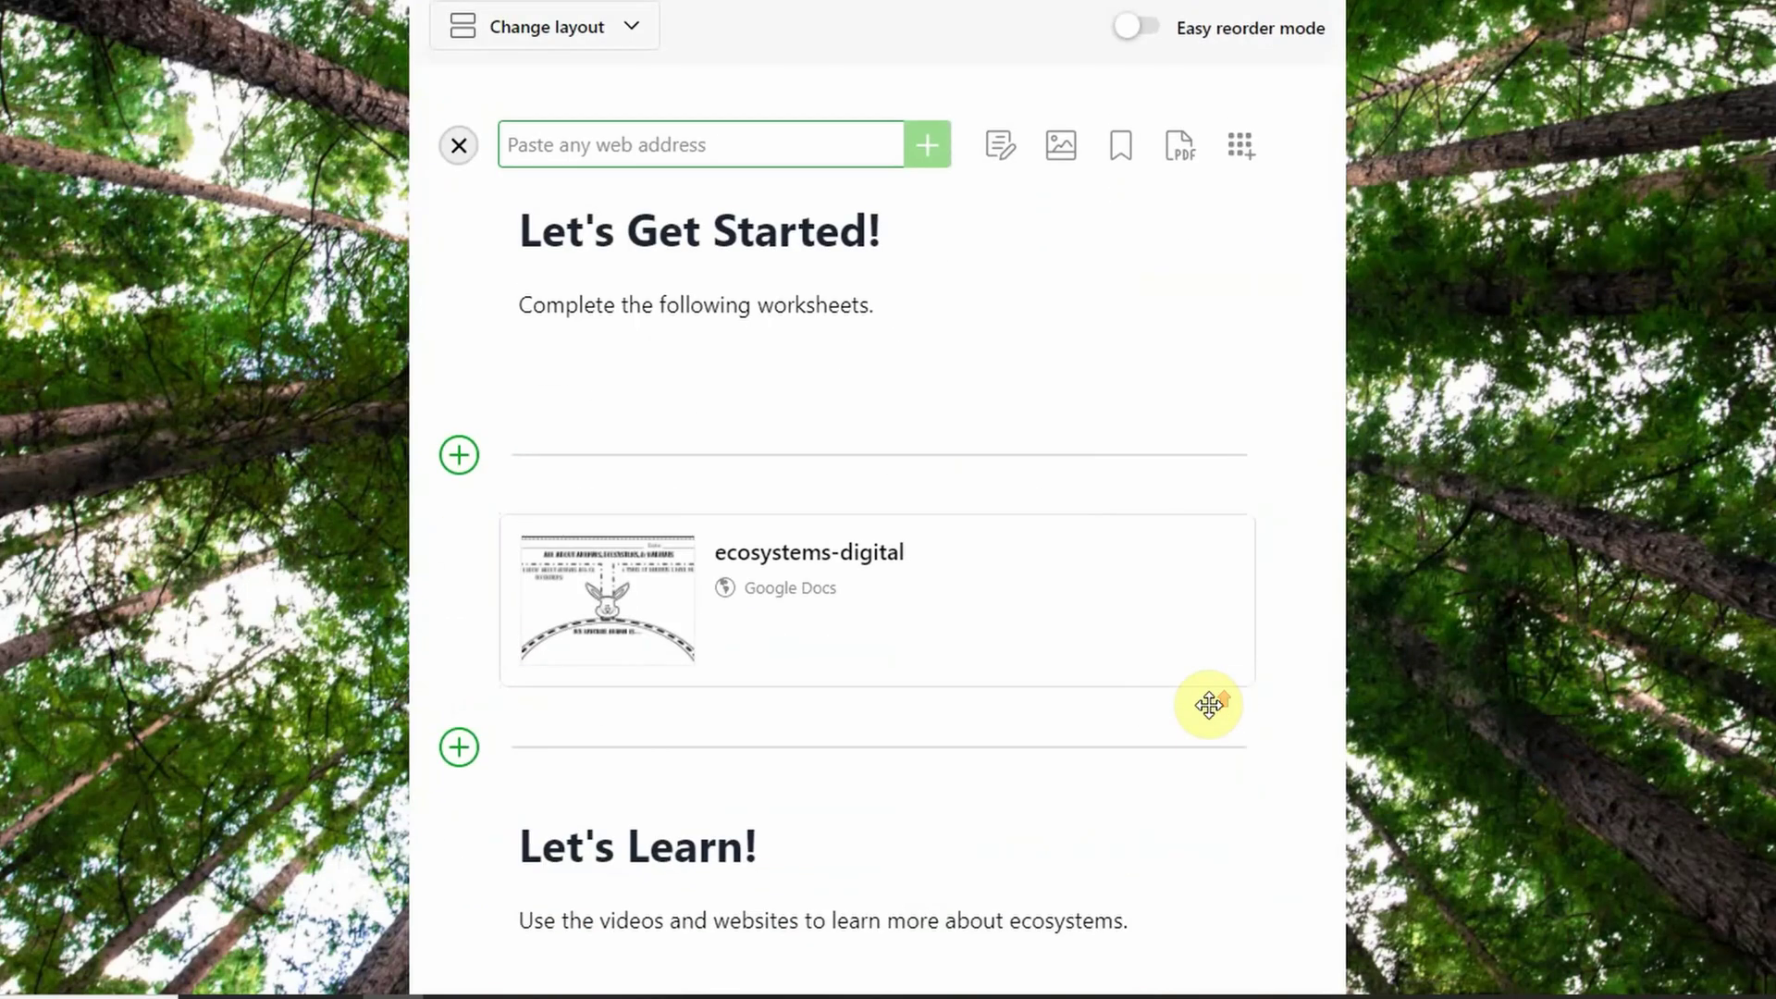
{"action": "scroll", "coordinate": [1418, 652], "scroll_direction": "up", "scroll_amount": 7}
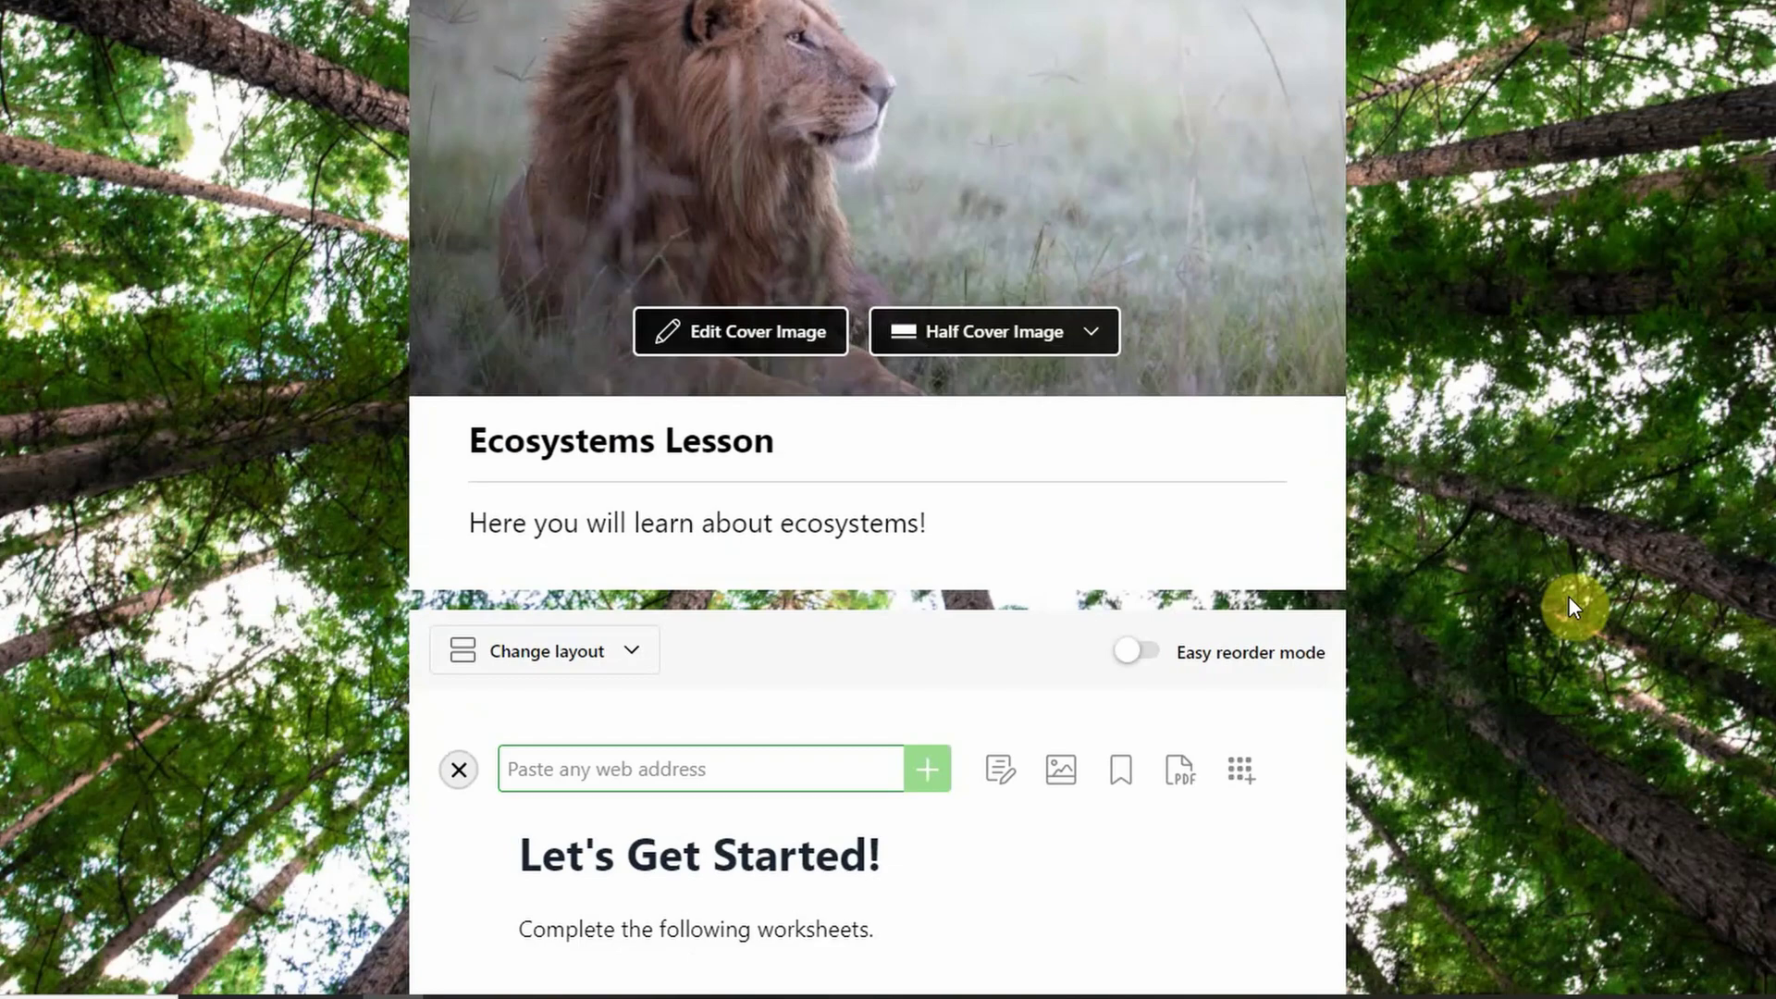
{"action": "left_click", "coordinate": [1721, 420]}
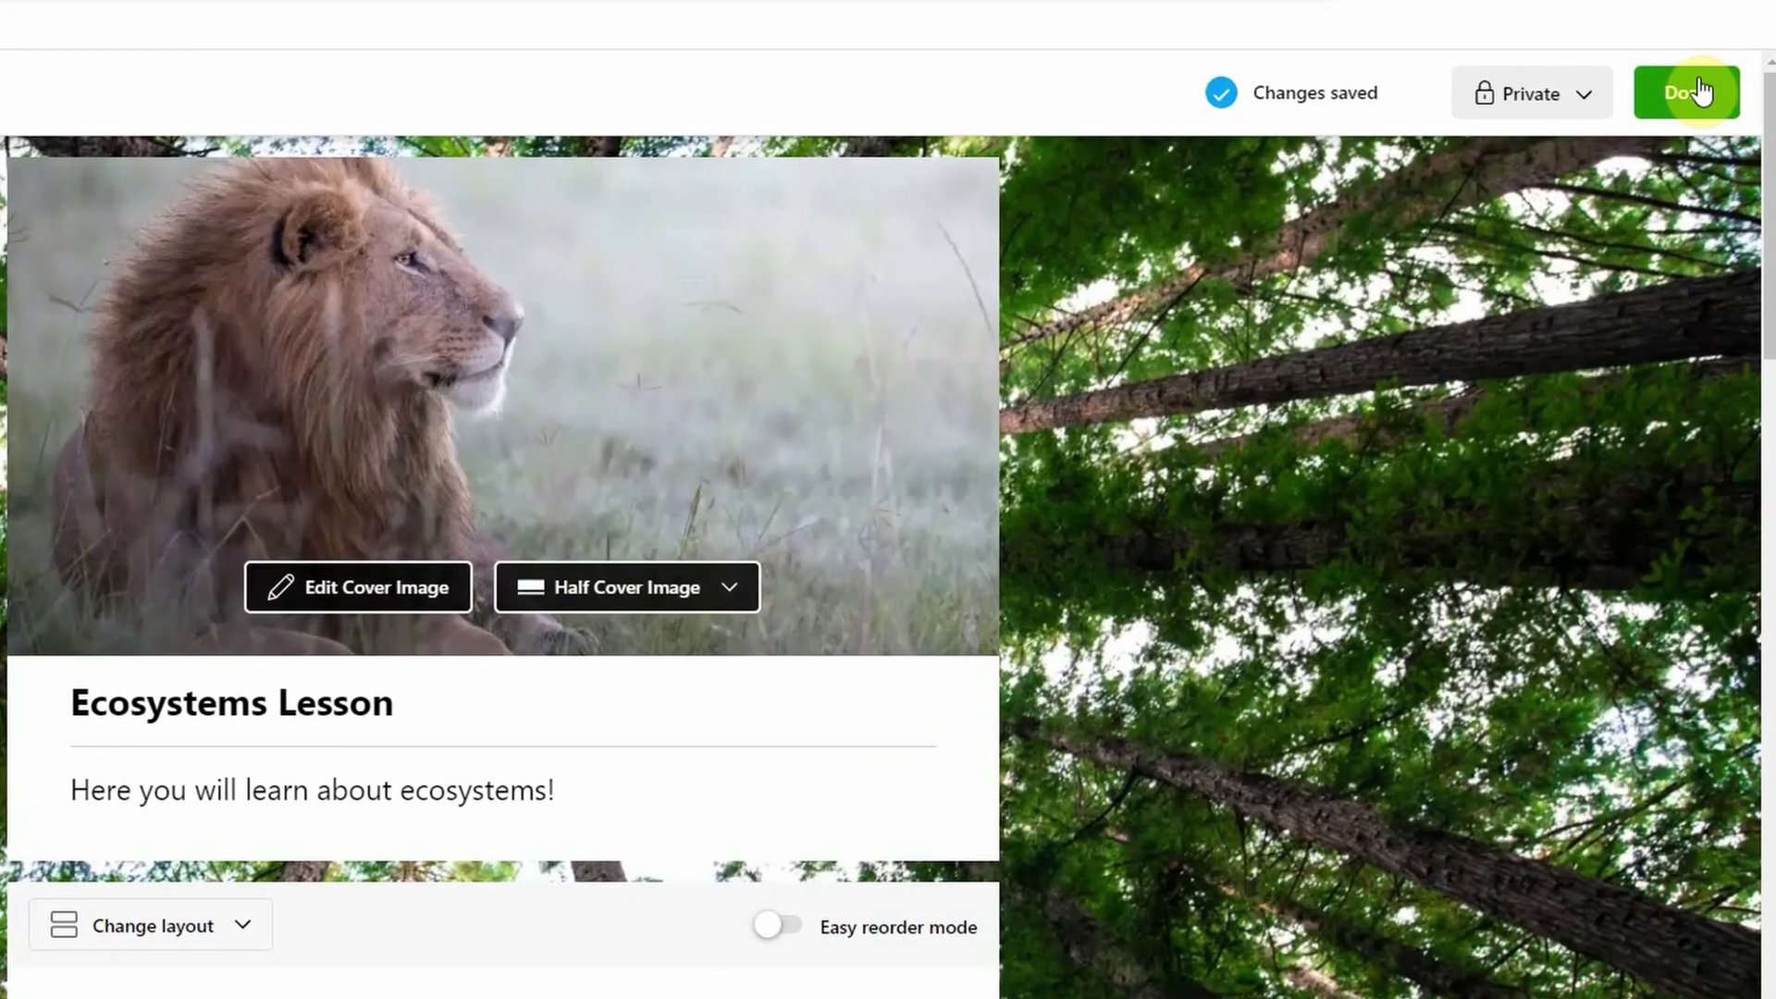
Leave edit mode and open the Ecosystems Lesson collection's share dialog.
{"action": "left_click", "coordinate": [1700, 91]}
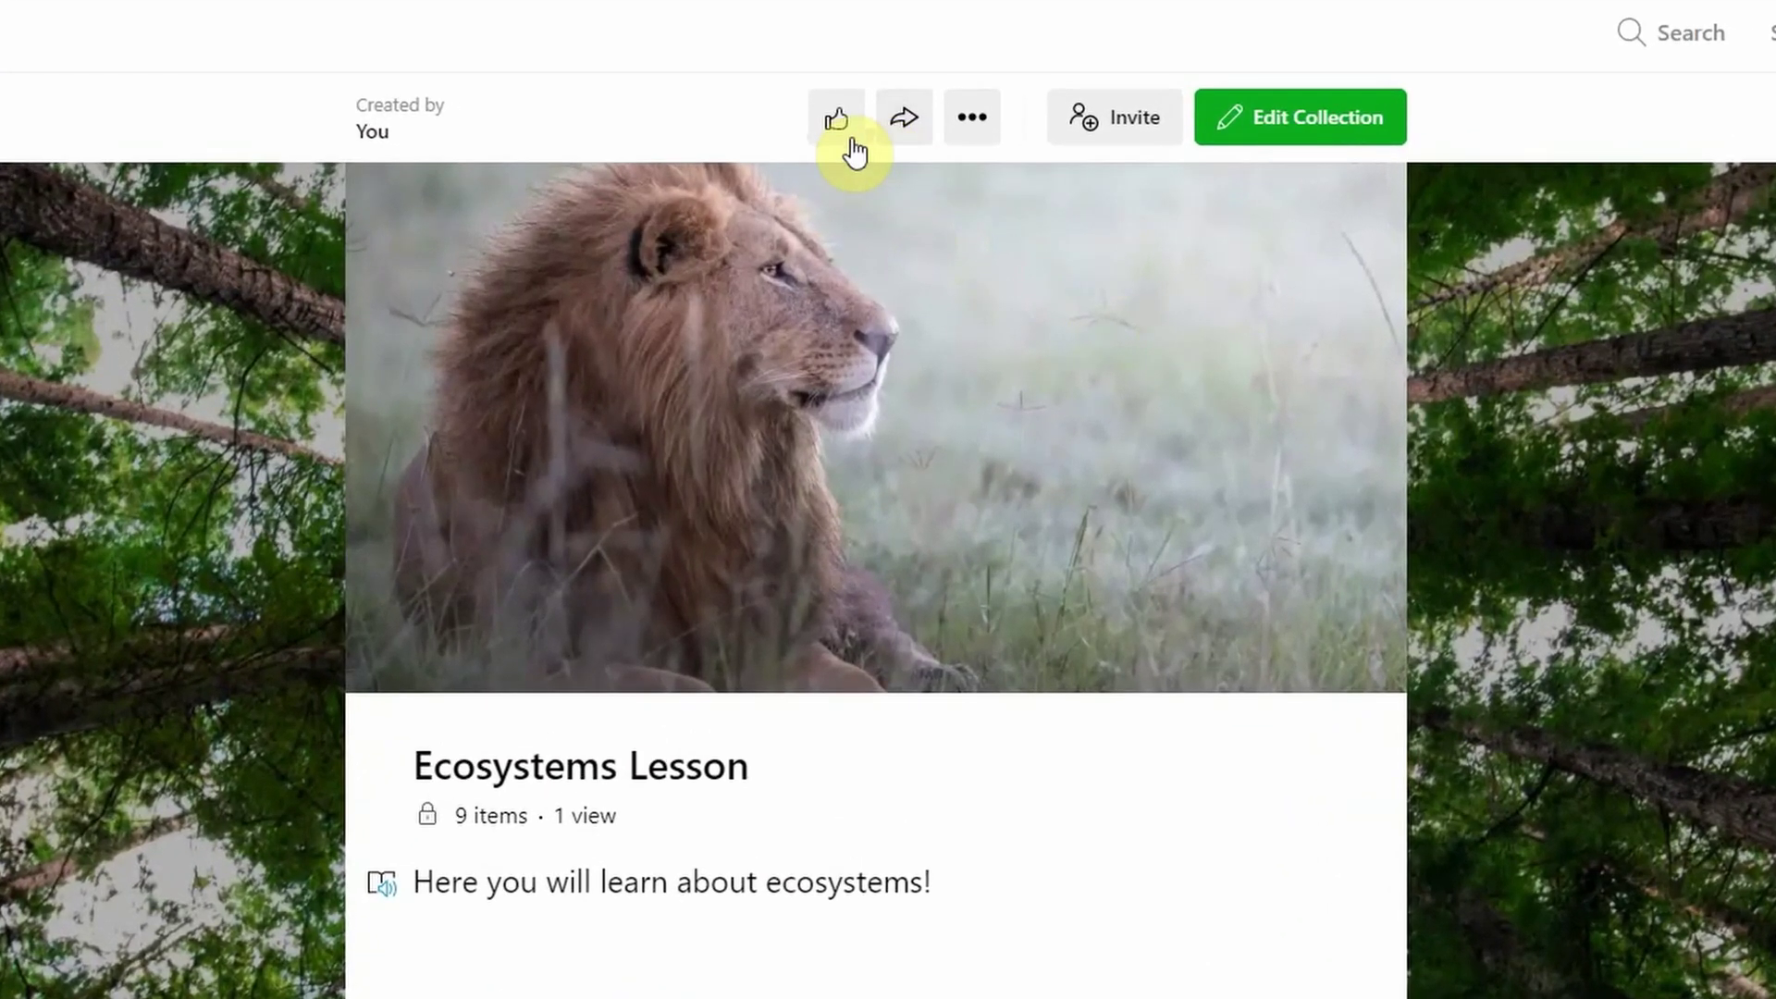
{"action": "mouse_move", "coordinate": [858, 185]}
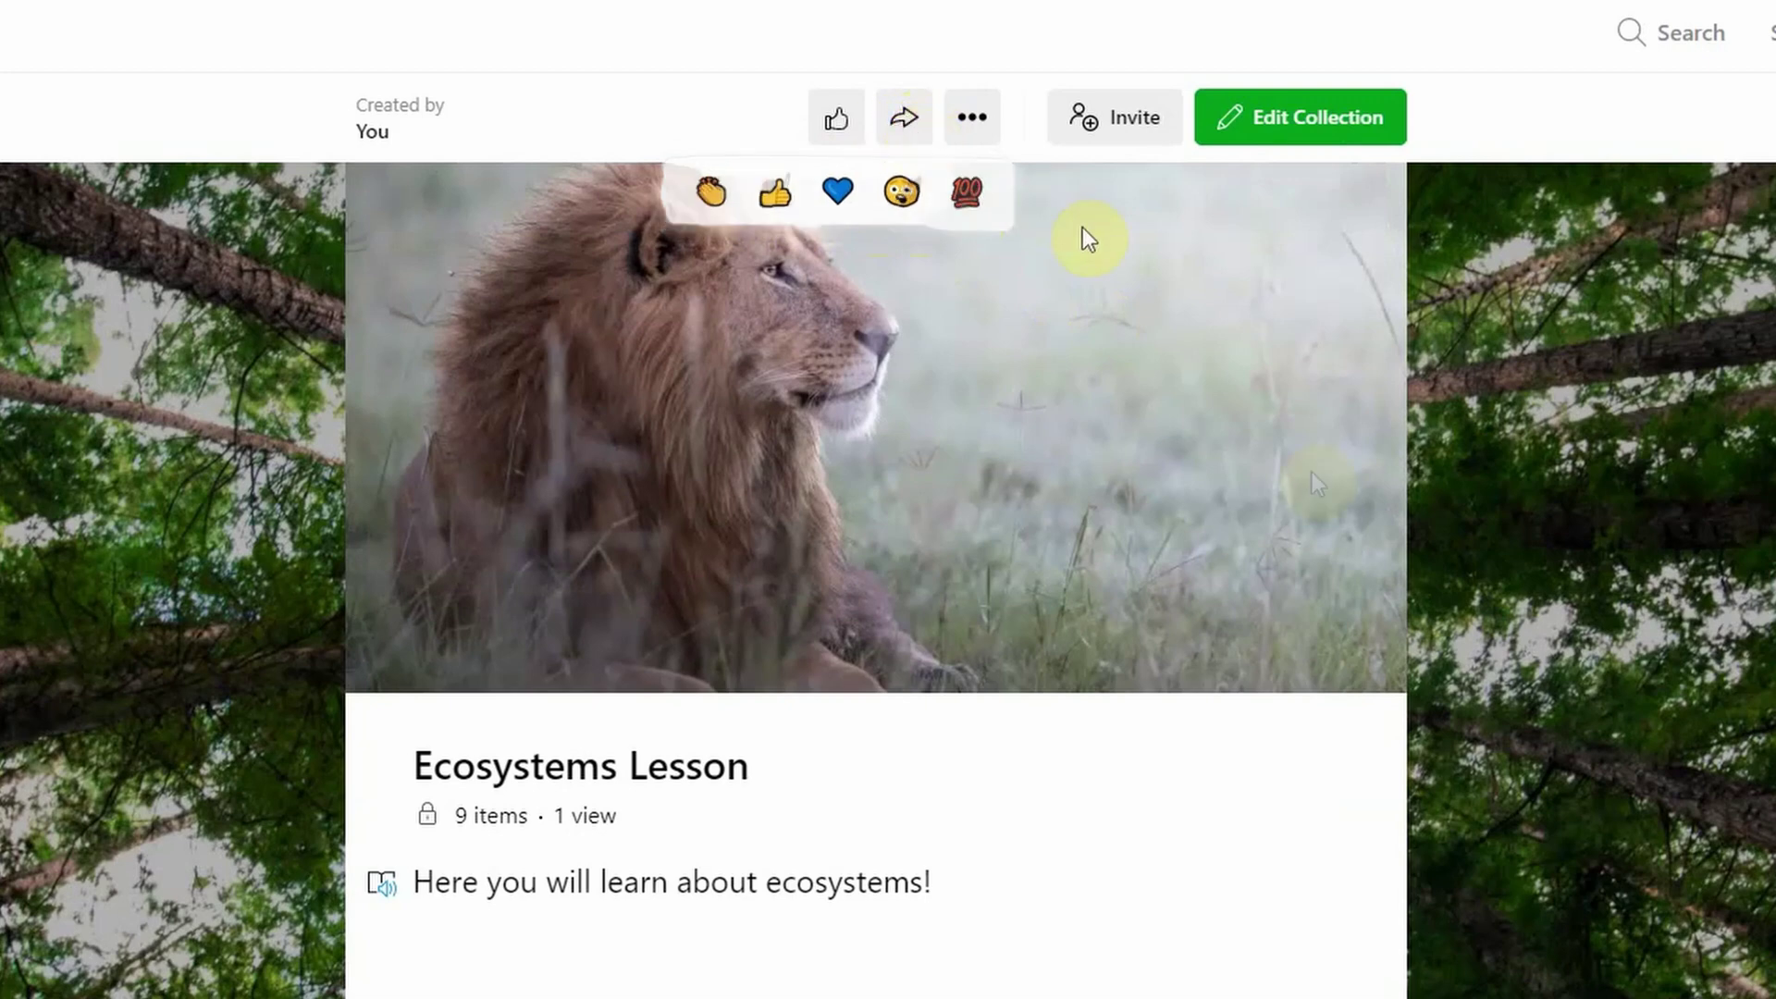
{"action": "left_click", "coordinate": [897, 120]}
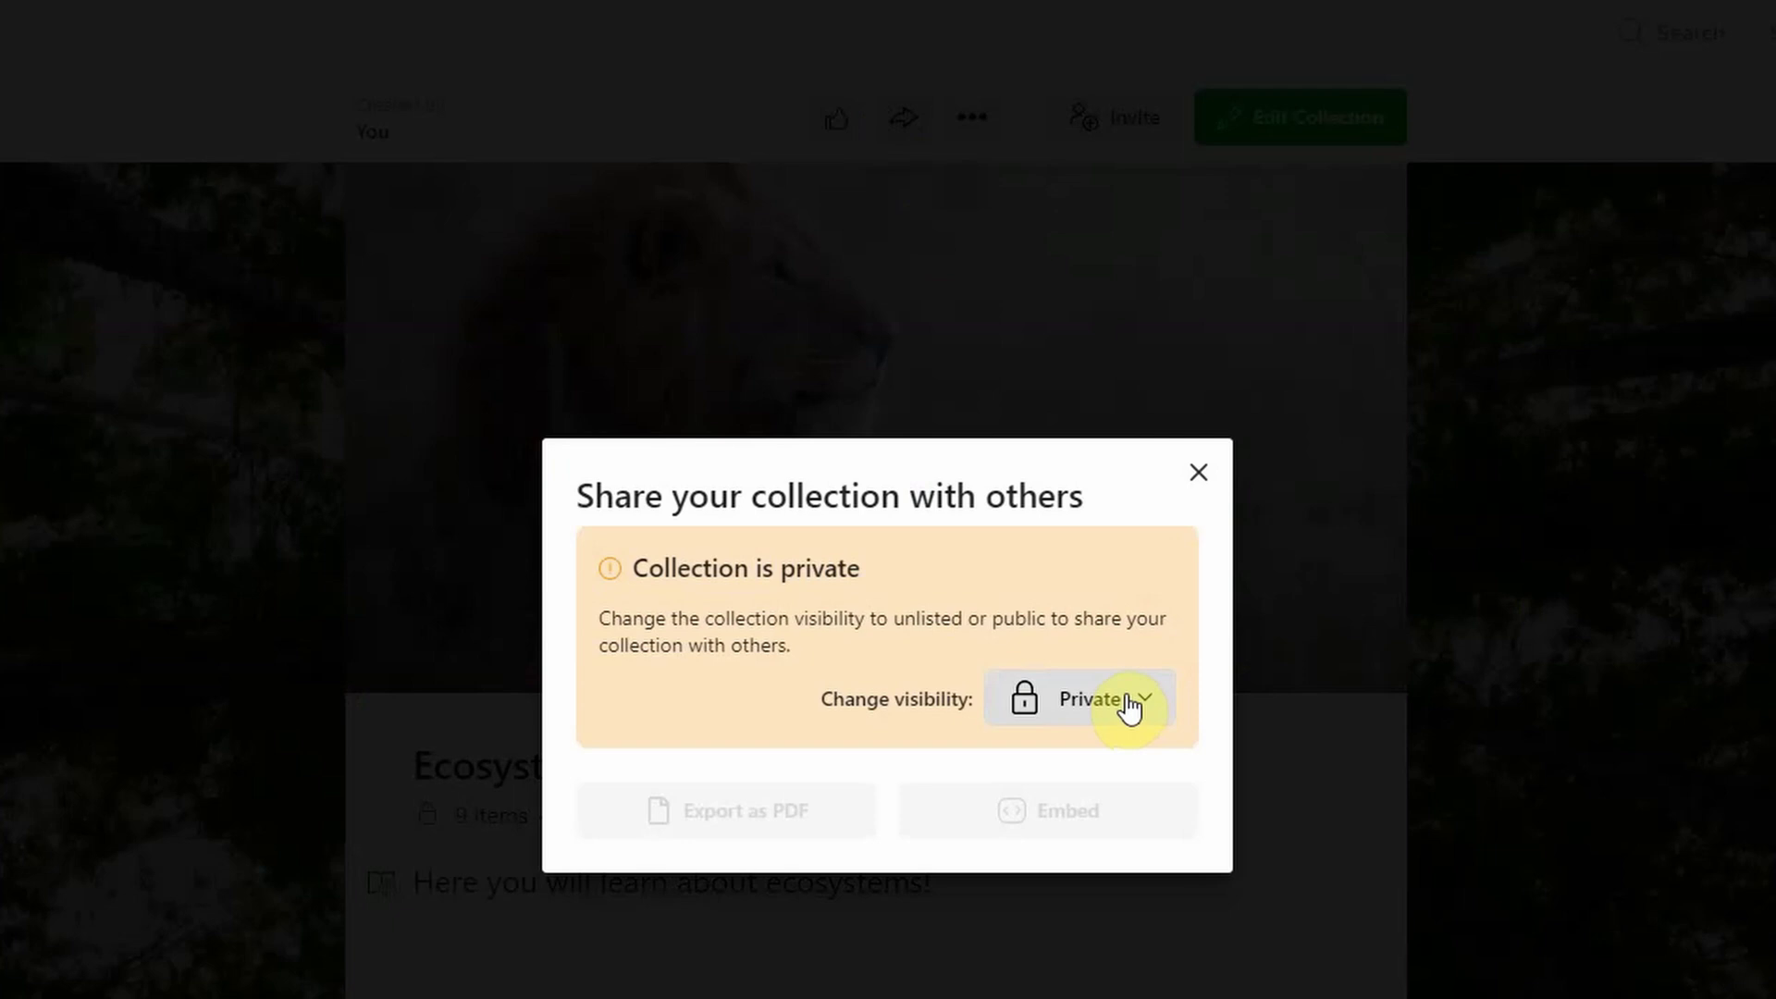
Change the collection's visibility from Private to Unlisted and view its QR code.
{"action": "left_click", "coordinate": [1129, 703]}
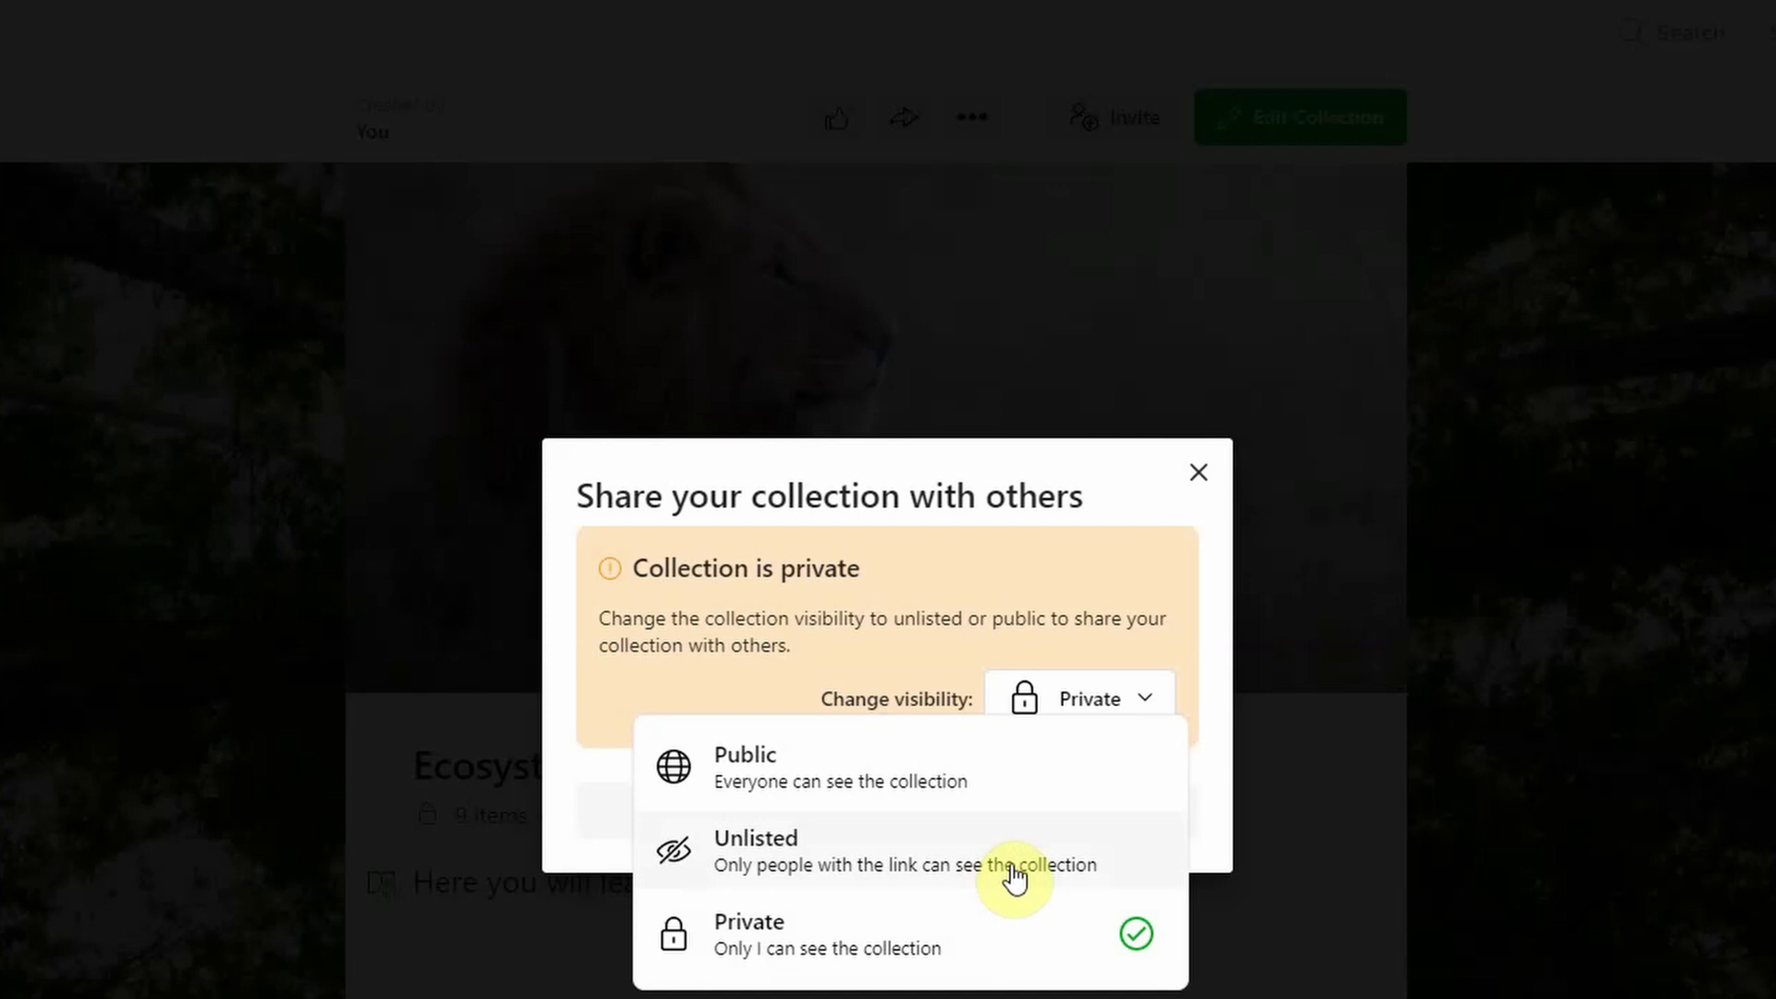
{"action": "left_click", "coordinate": [1015, 878]}
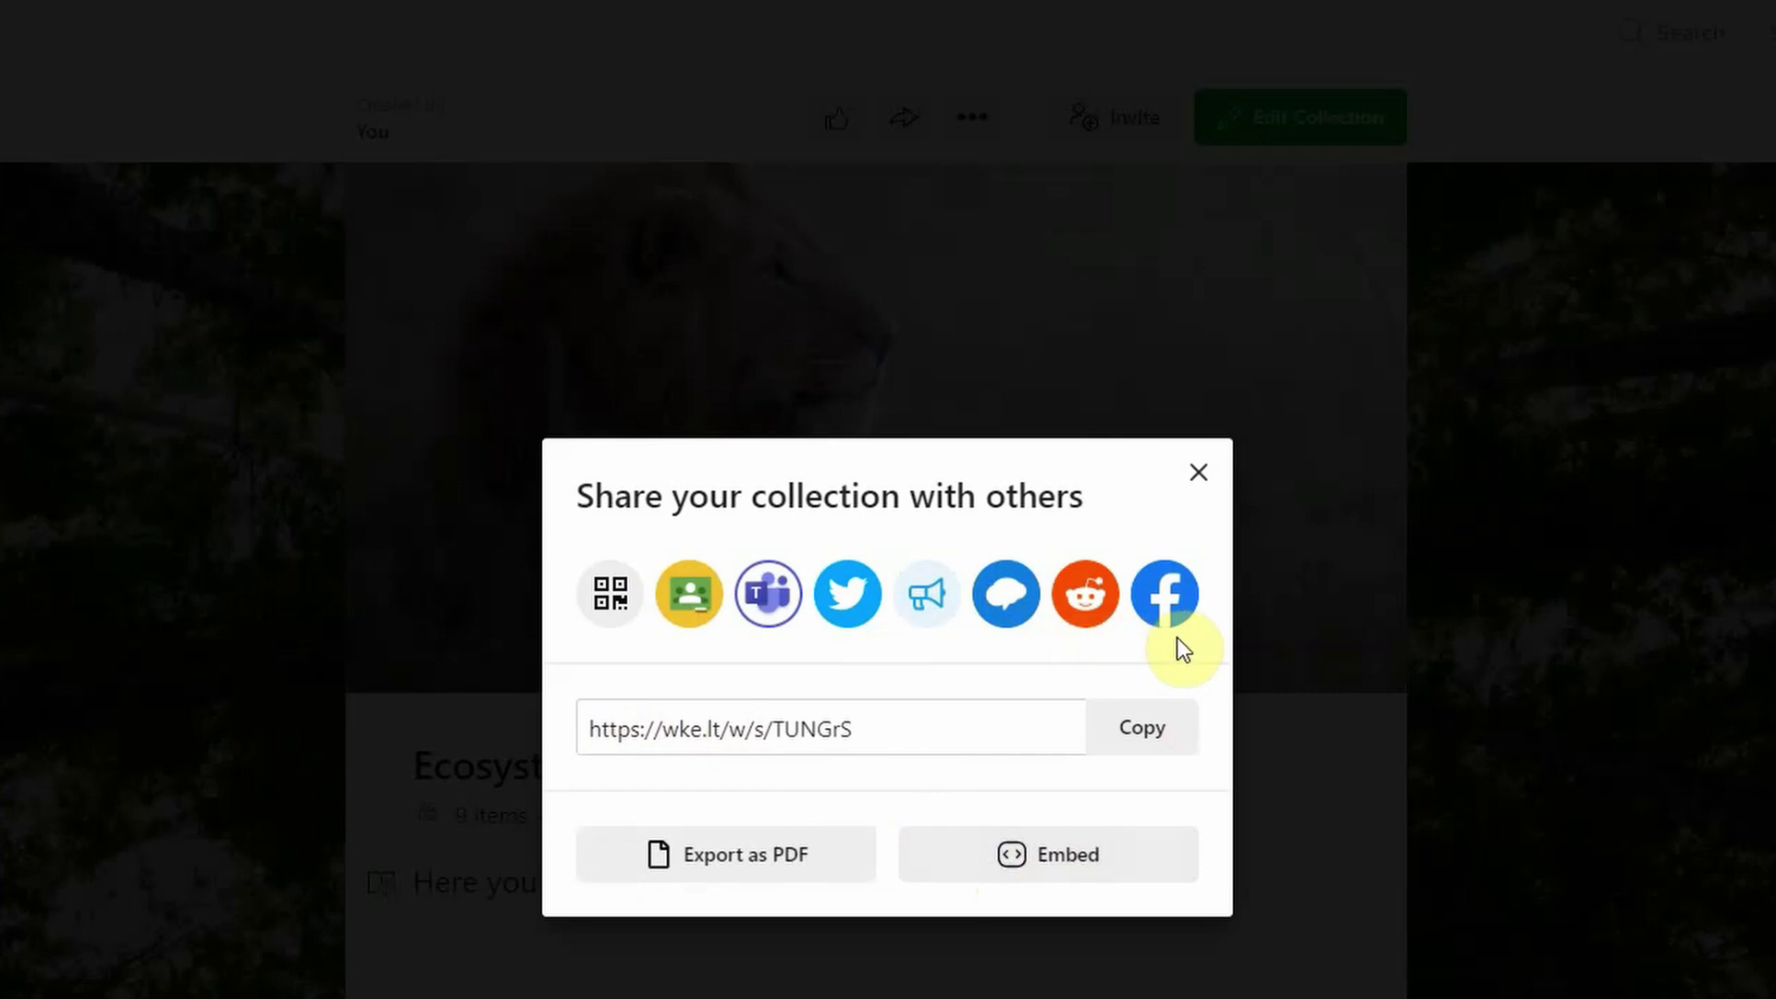
{"action": "left_click", "coordinate": [606, 590]}
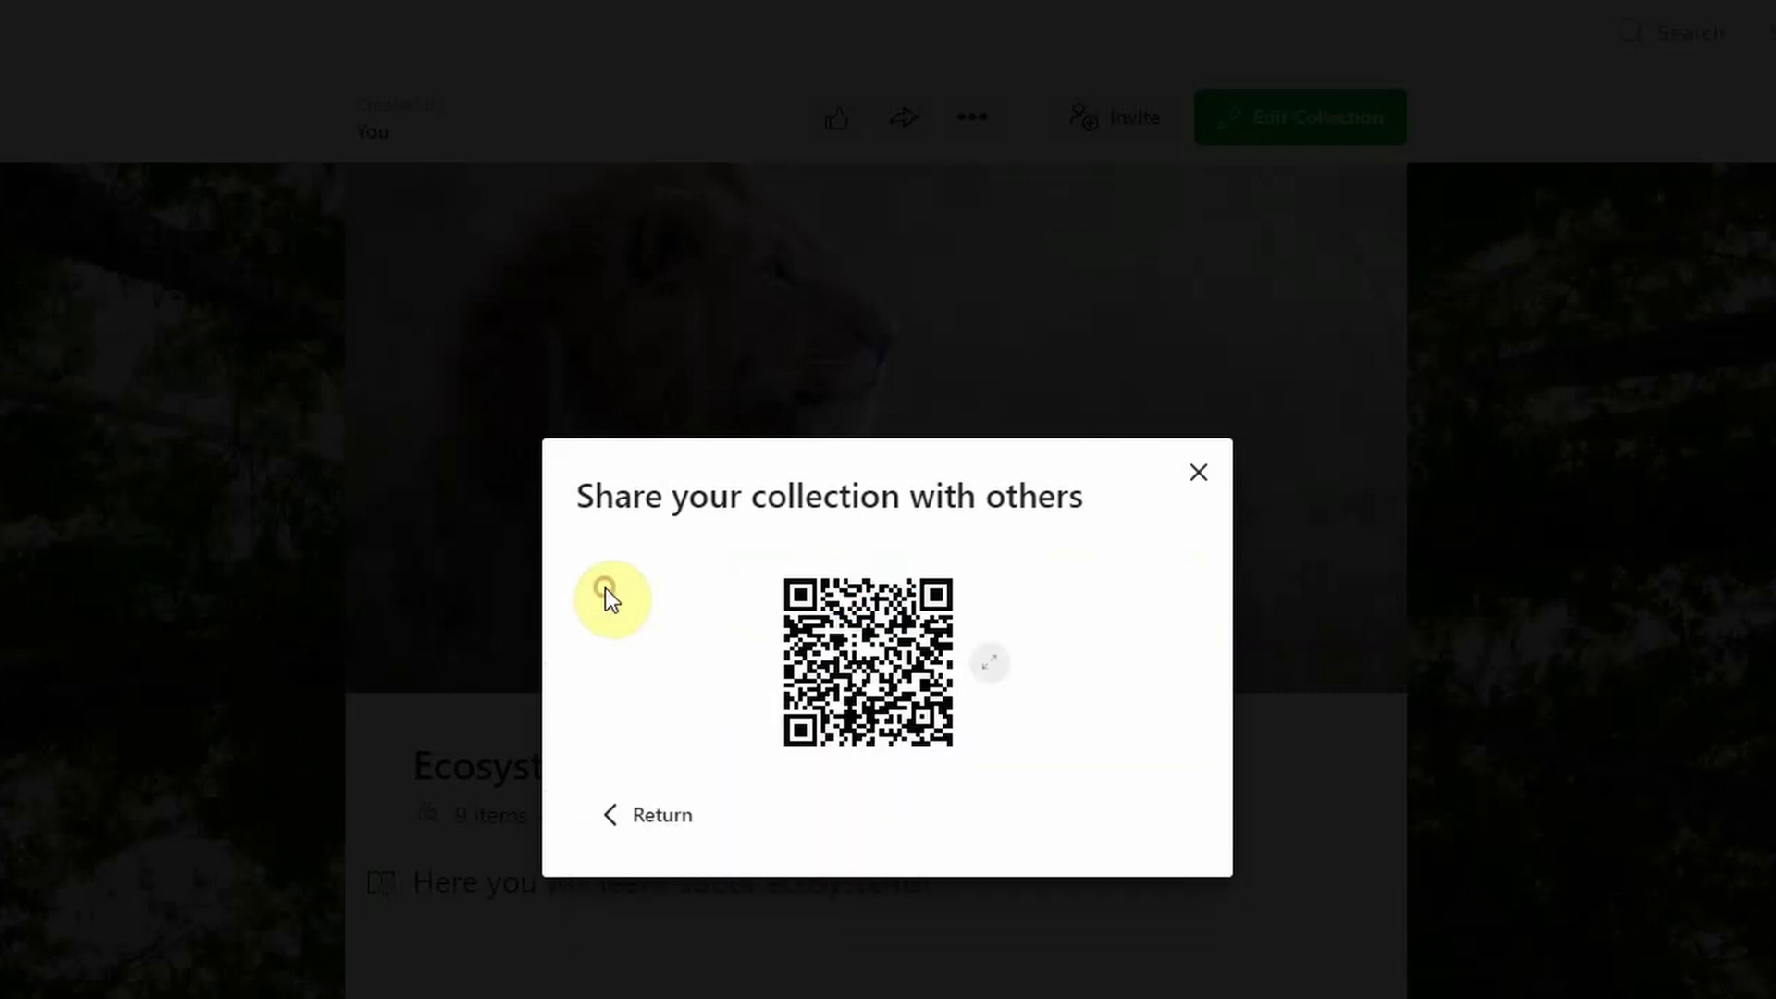
{"action": "left_click", "coordinate": [668, 838]}
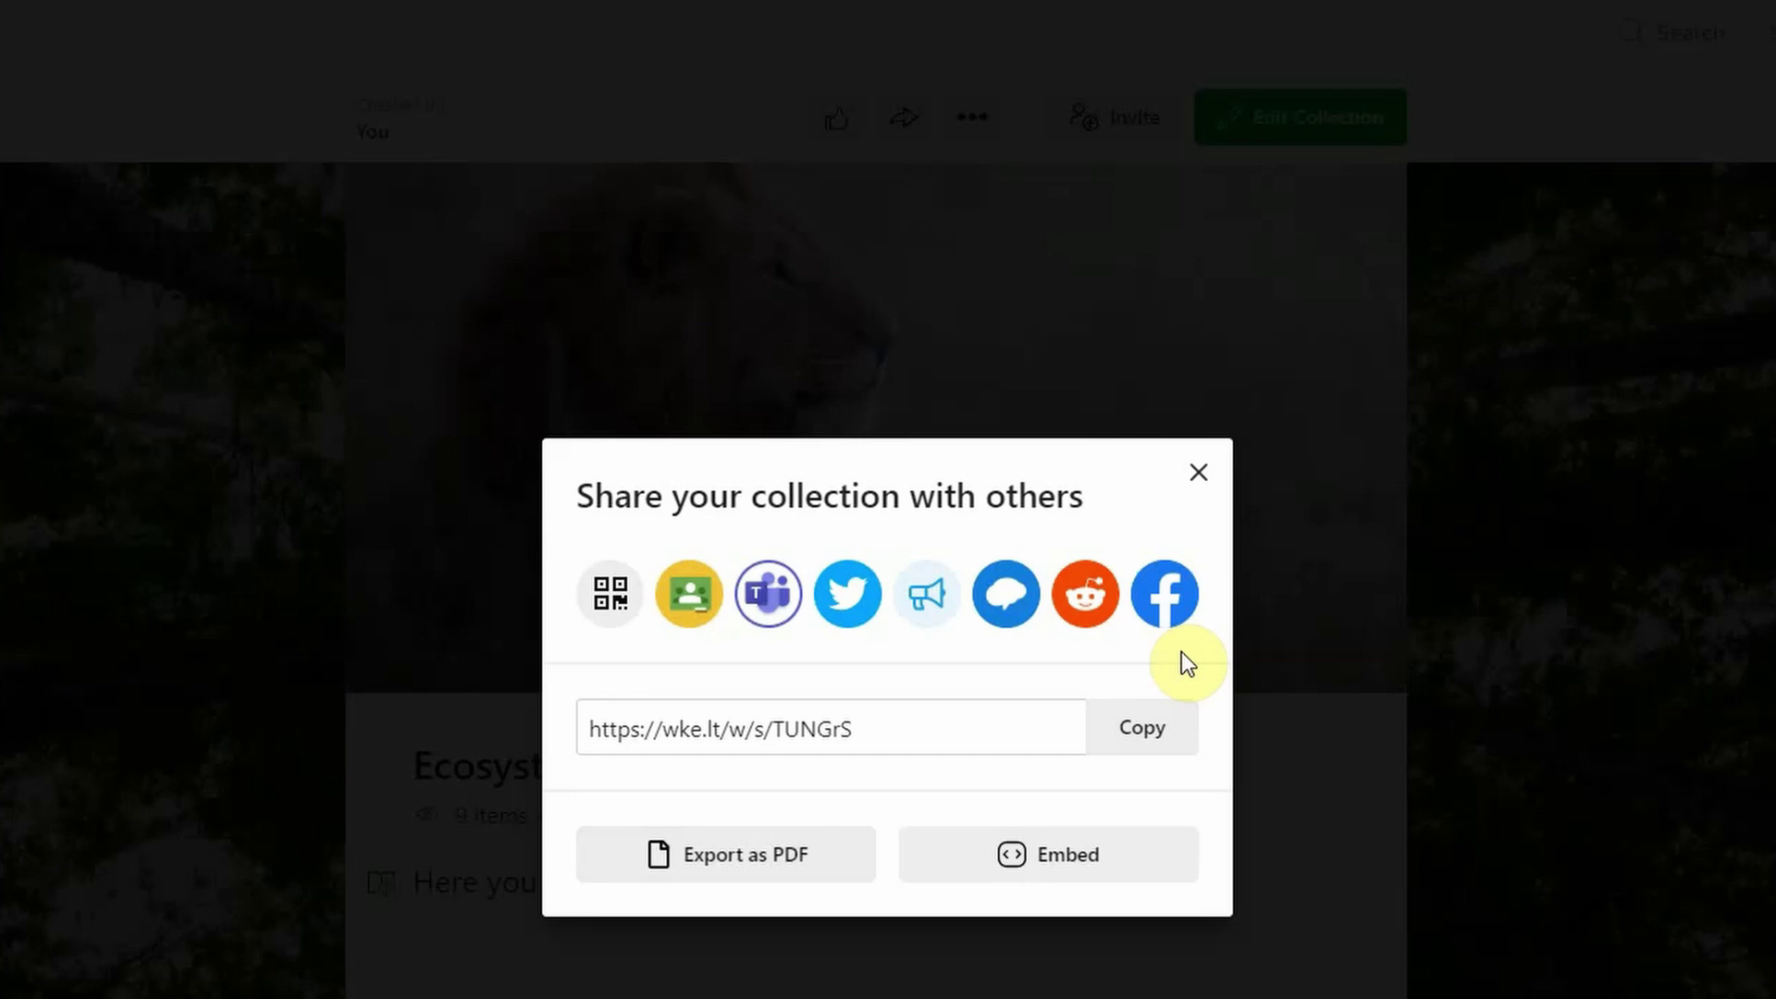
Preview the embed code, then close the embed and sharing dialogs.
{"action": "left_click", "coordinate": [1072, 872]}
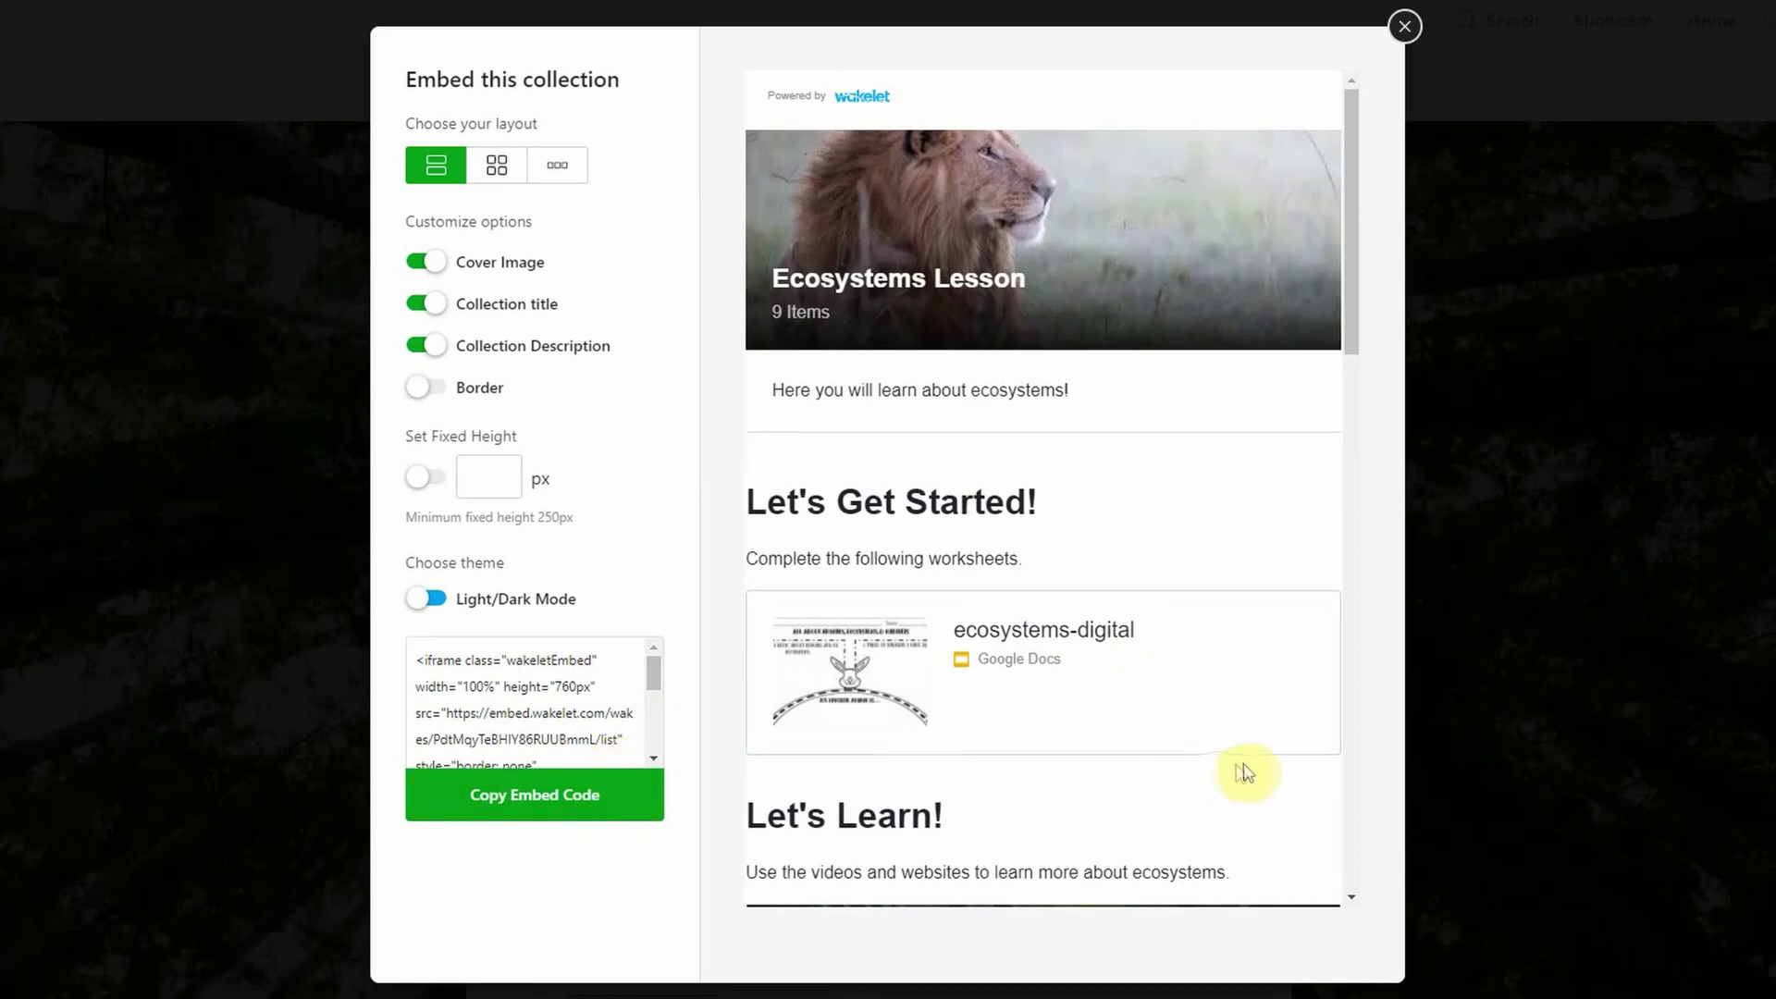
{"action": "scroll", "coordinate": [1246, 771], "scroll_direction": "down", "scroll_amount": 1}
{"action": "scroll", "coordinate": [1249, 765], "scroll_direction": "up", "scroll_amount": 1}
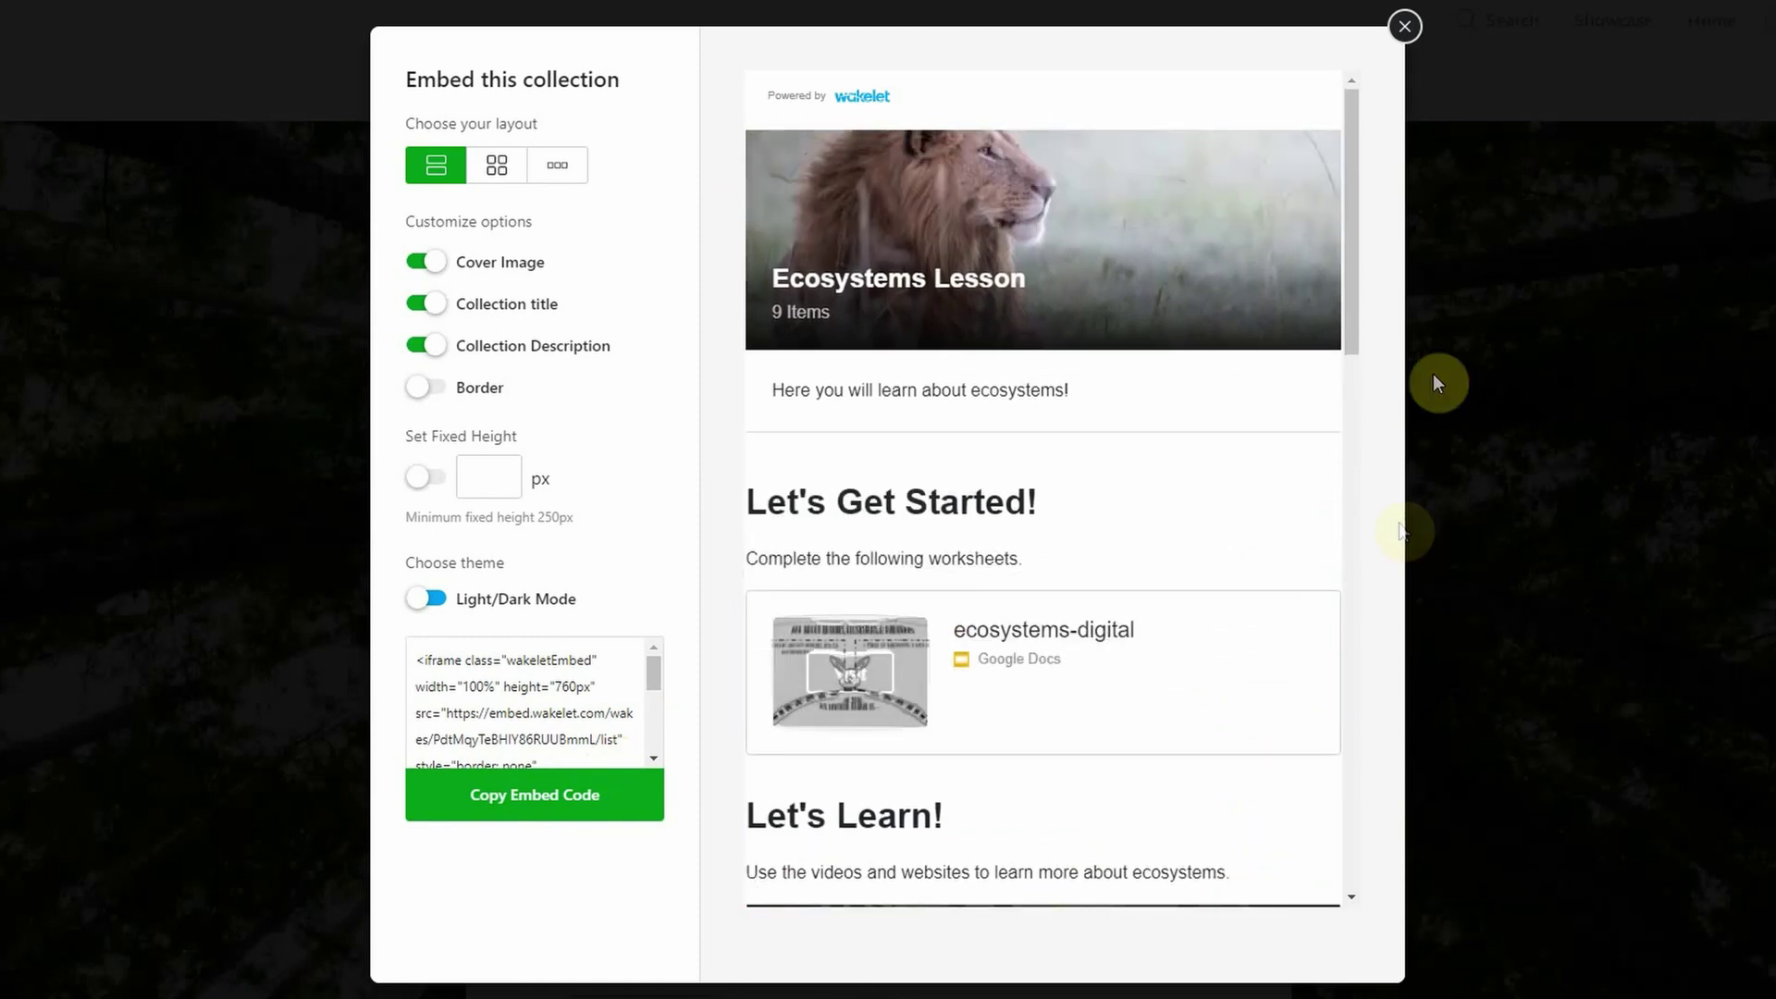
{"action": "left_click", "coordinate": [1405, 27]}
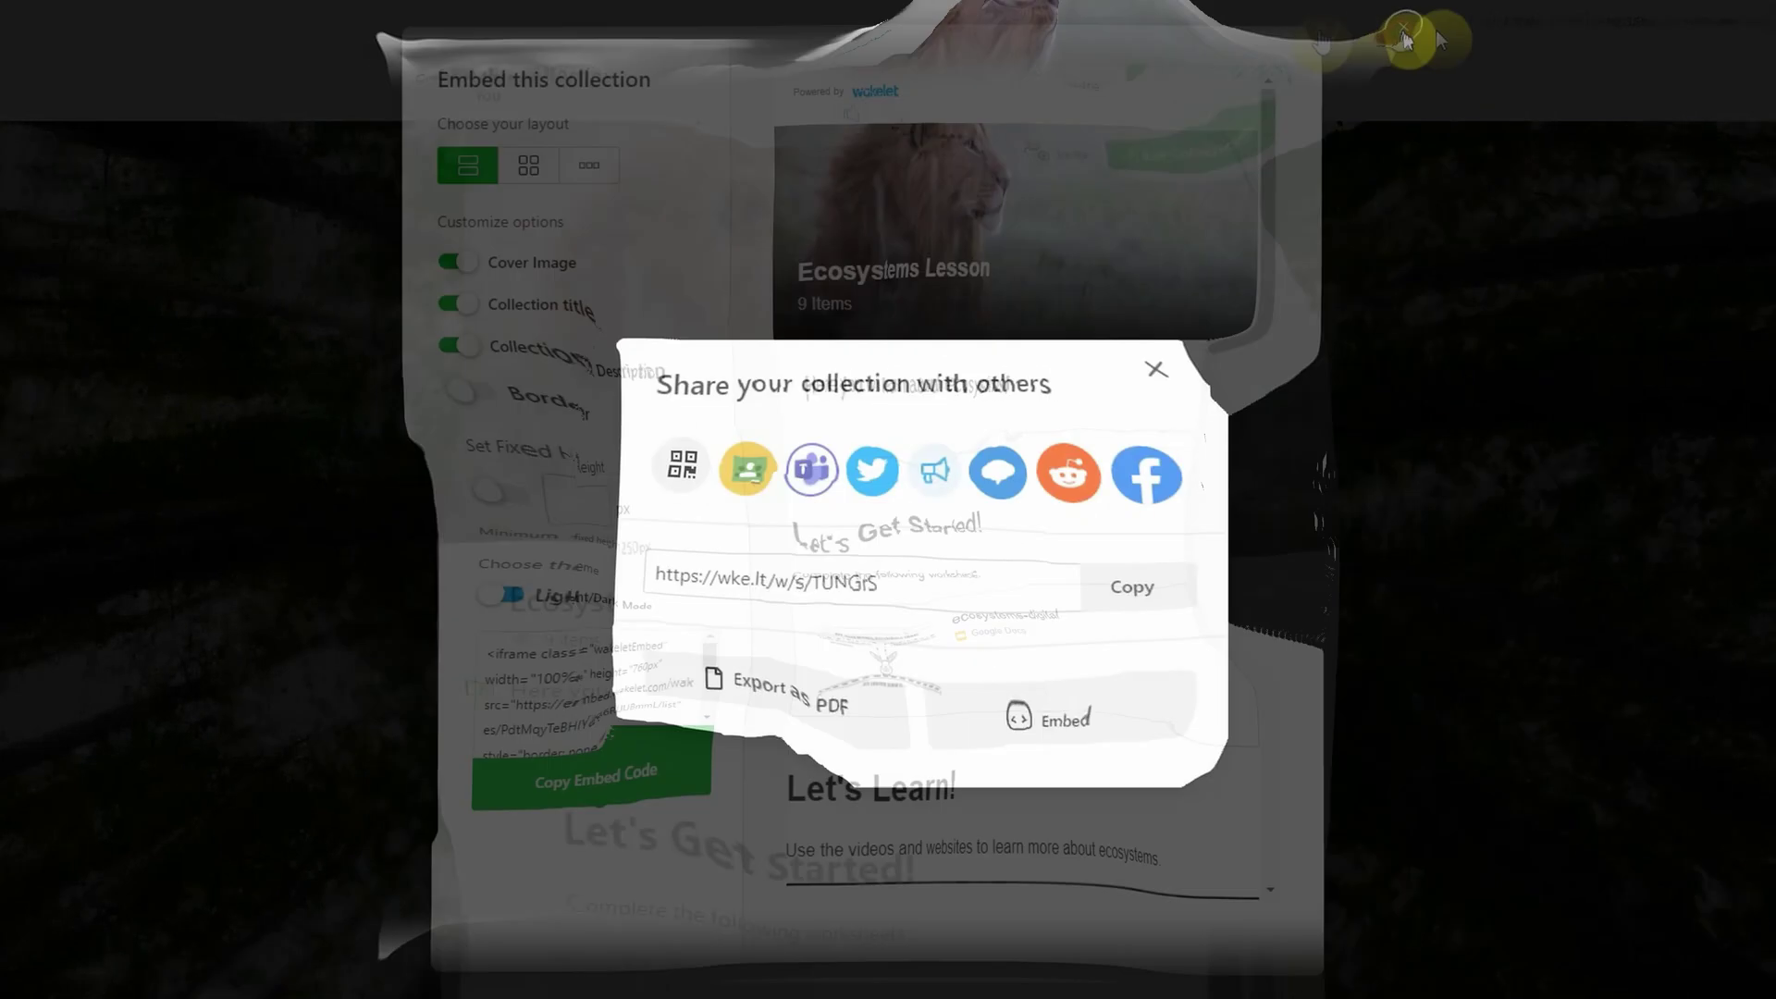
{"action": "left_click", "coordinate": [1130, 365]}
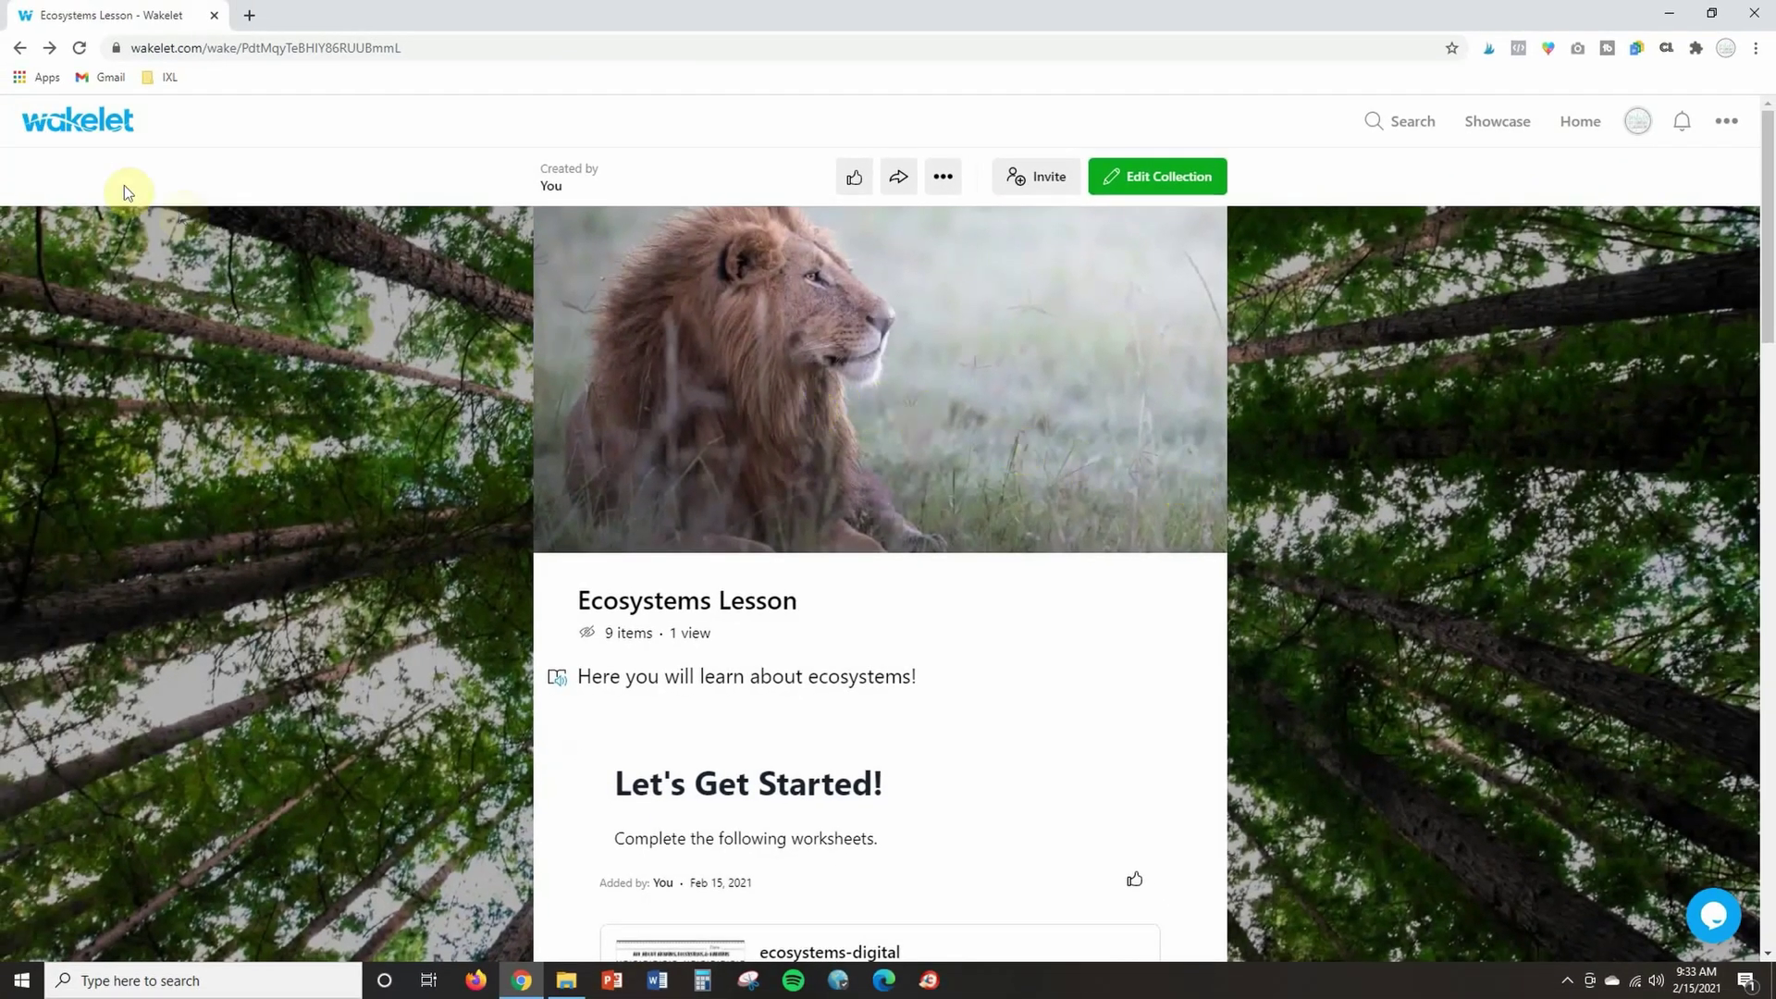
Show the space's member invite link and code, then type wakelet.com in Firefox.
{"action": "left_click", "coordinate": [92, 132]}
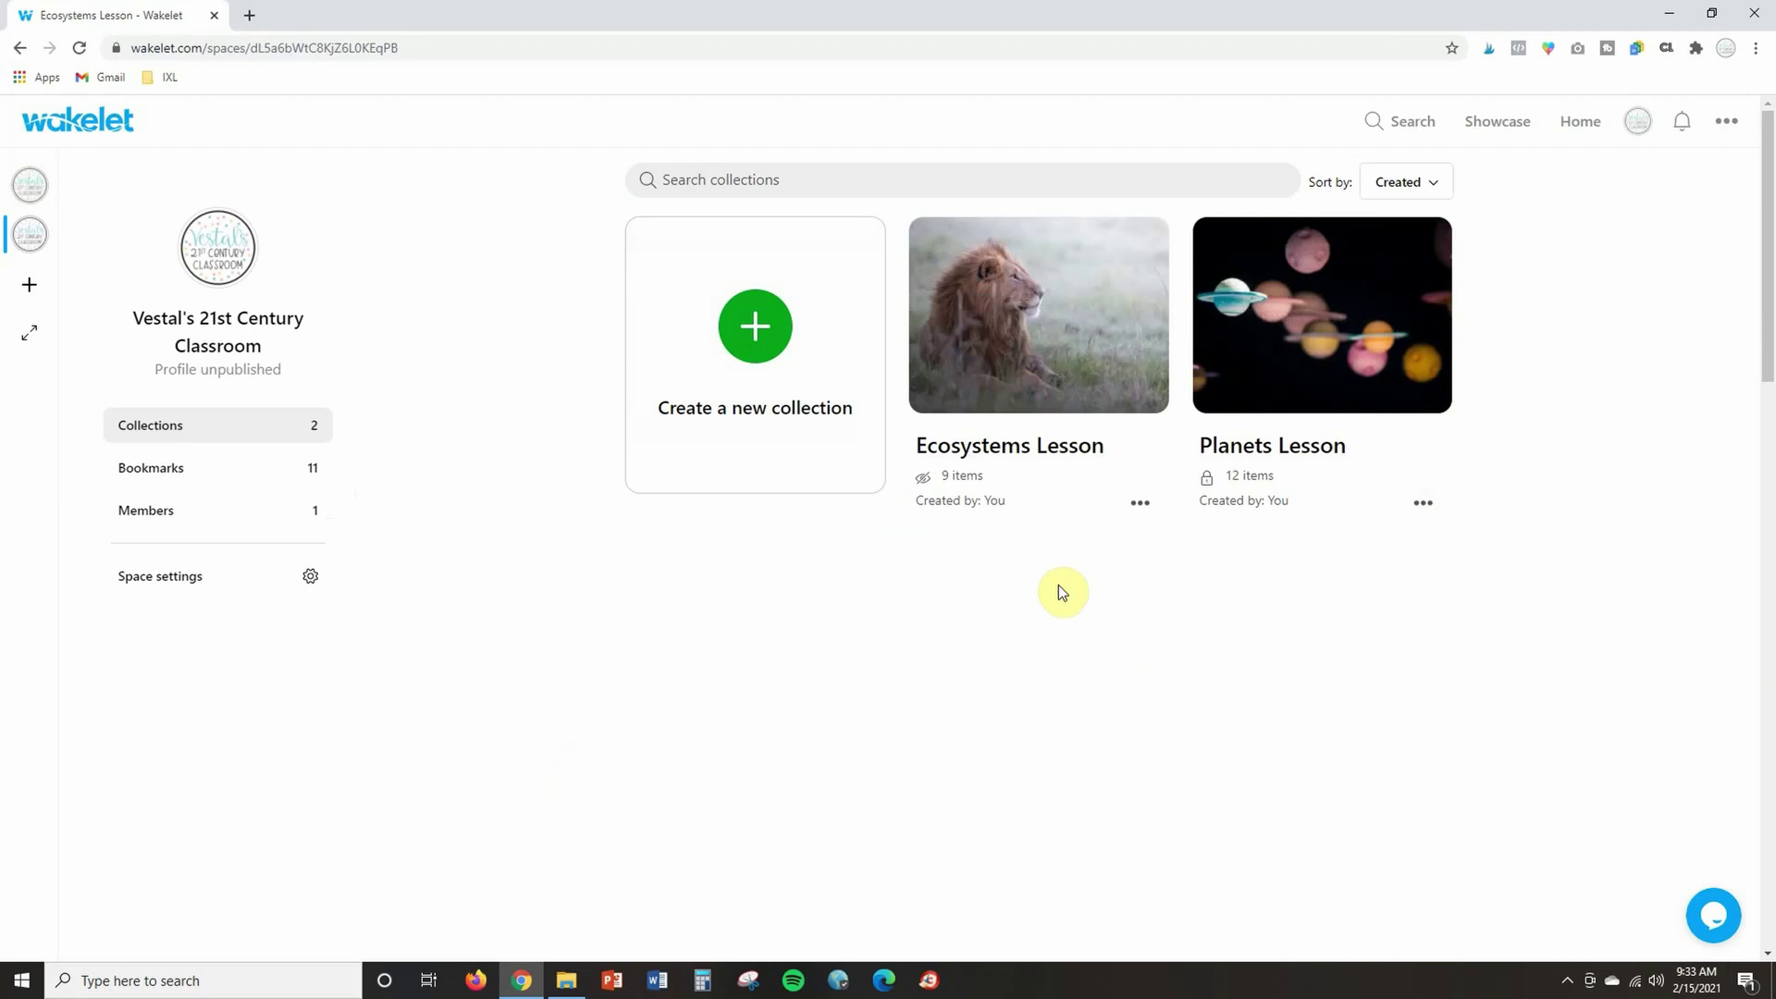
{"action": "left_click", "coordinate": [243, 519]}
{"action": "left_click", "coordinate": [718, 297]}
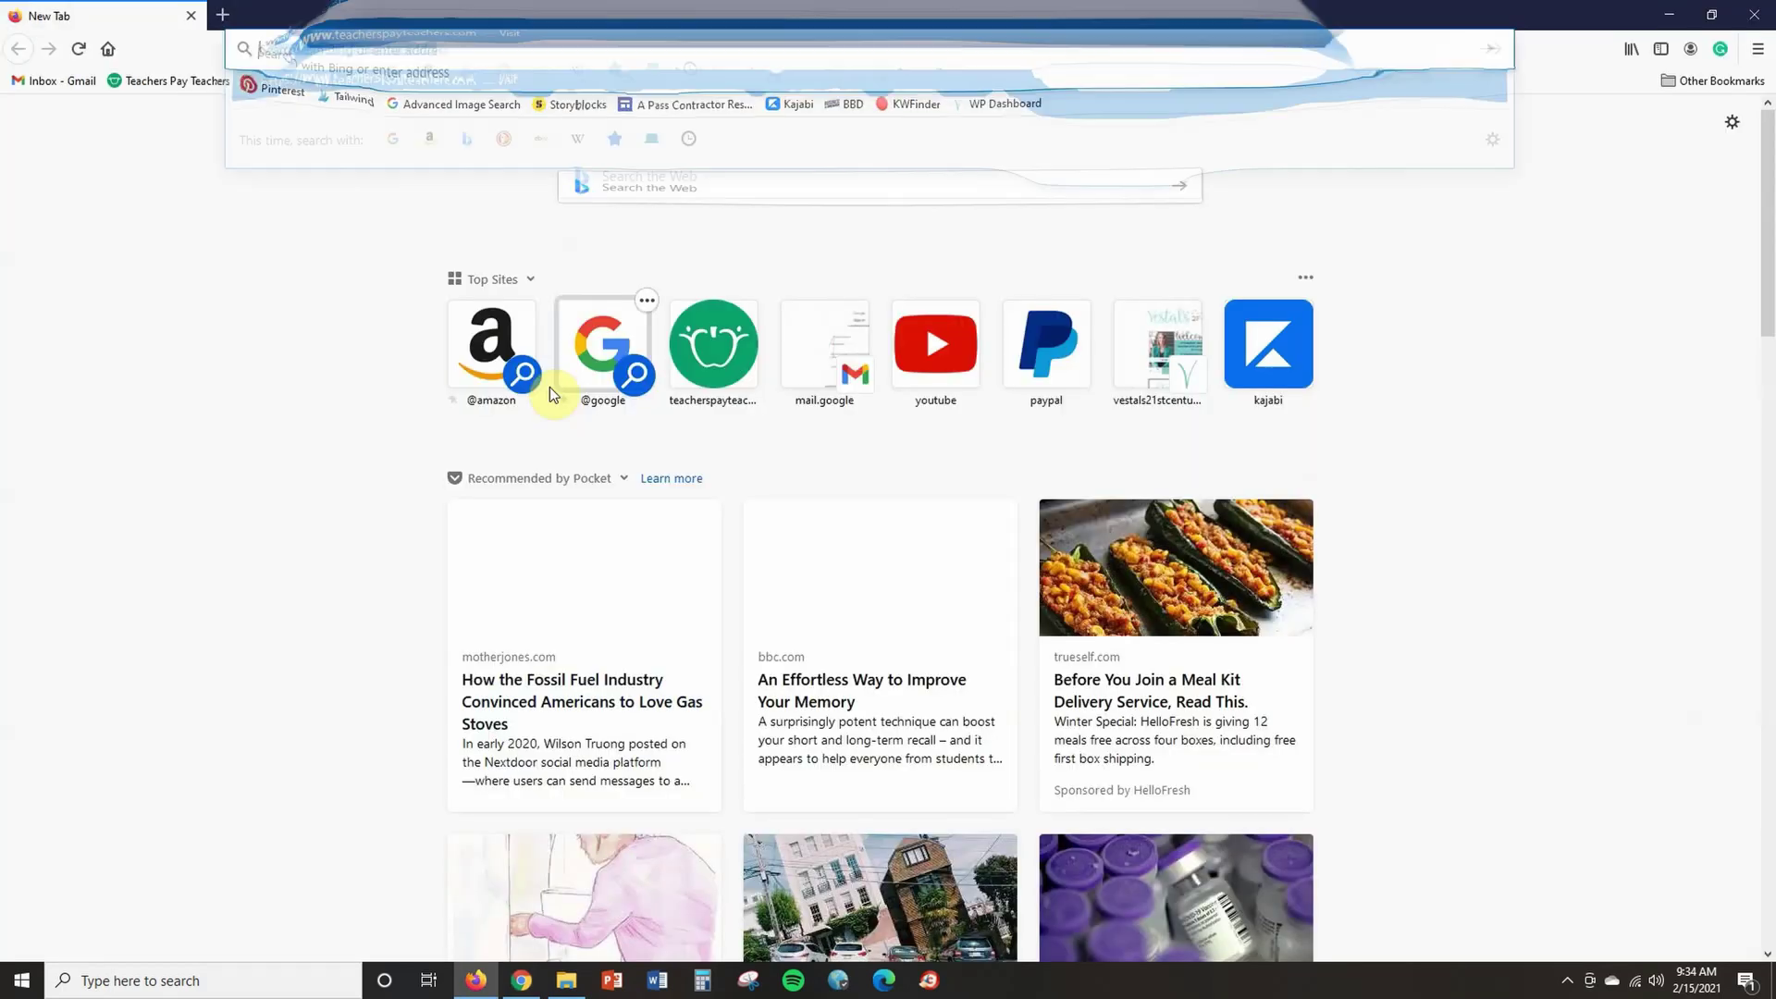
{"action": "type", "text": "wakelet"}
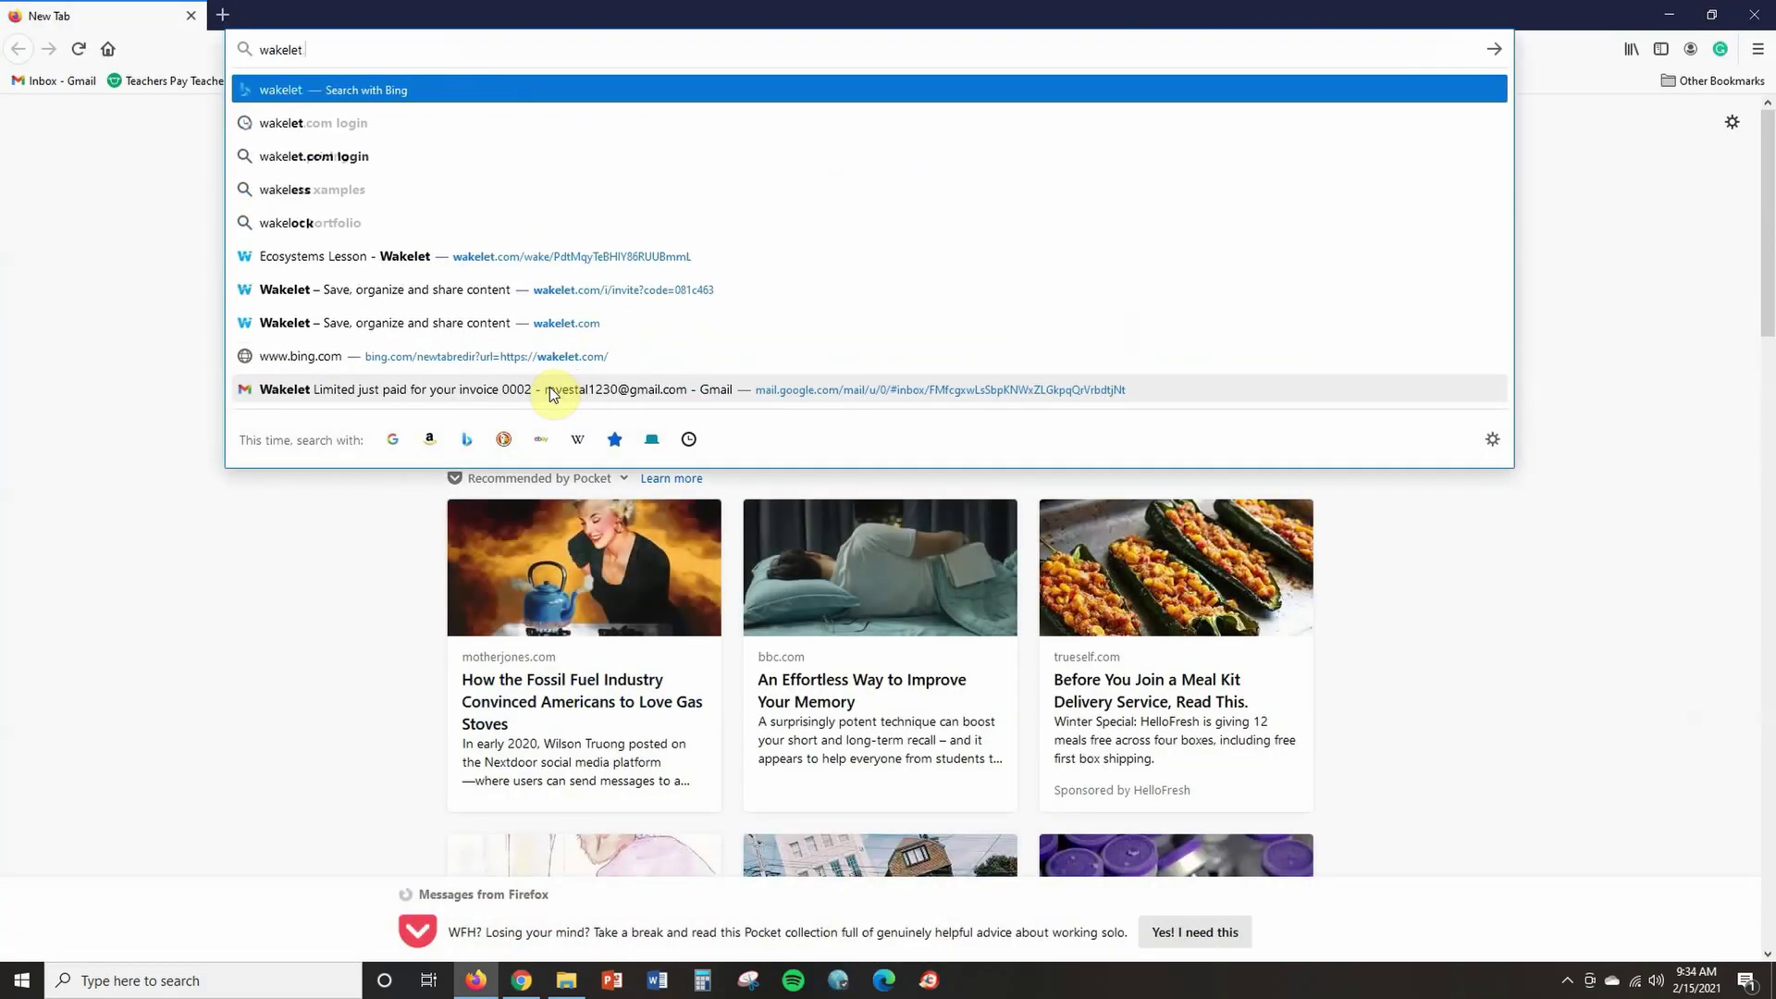
{"action": "type", "text": ".com"}
Load wakelet.com in Firefox, enter the space's contributor code, then return to Chrome.
{"action": "key", "text": "Return"}
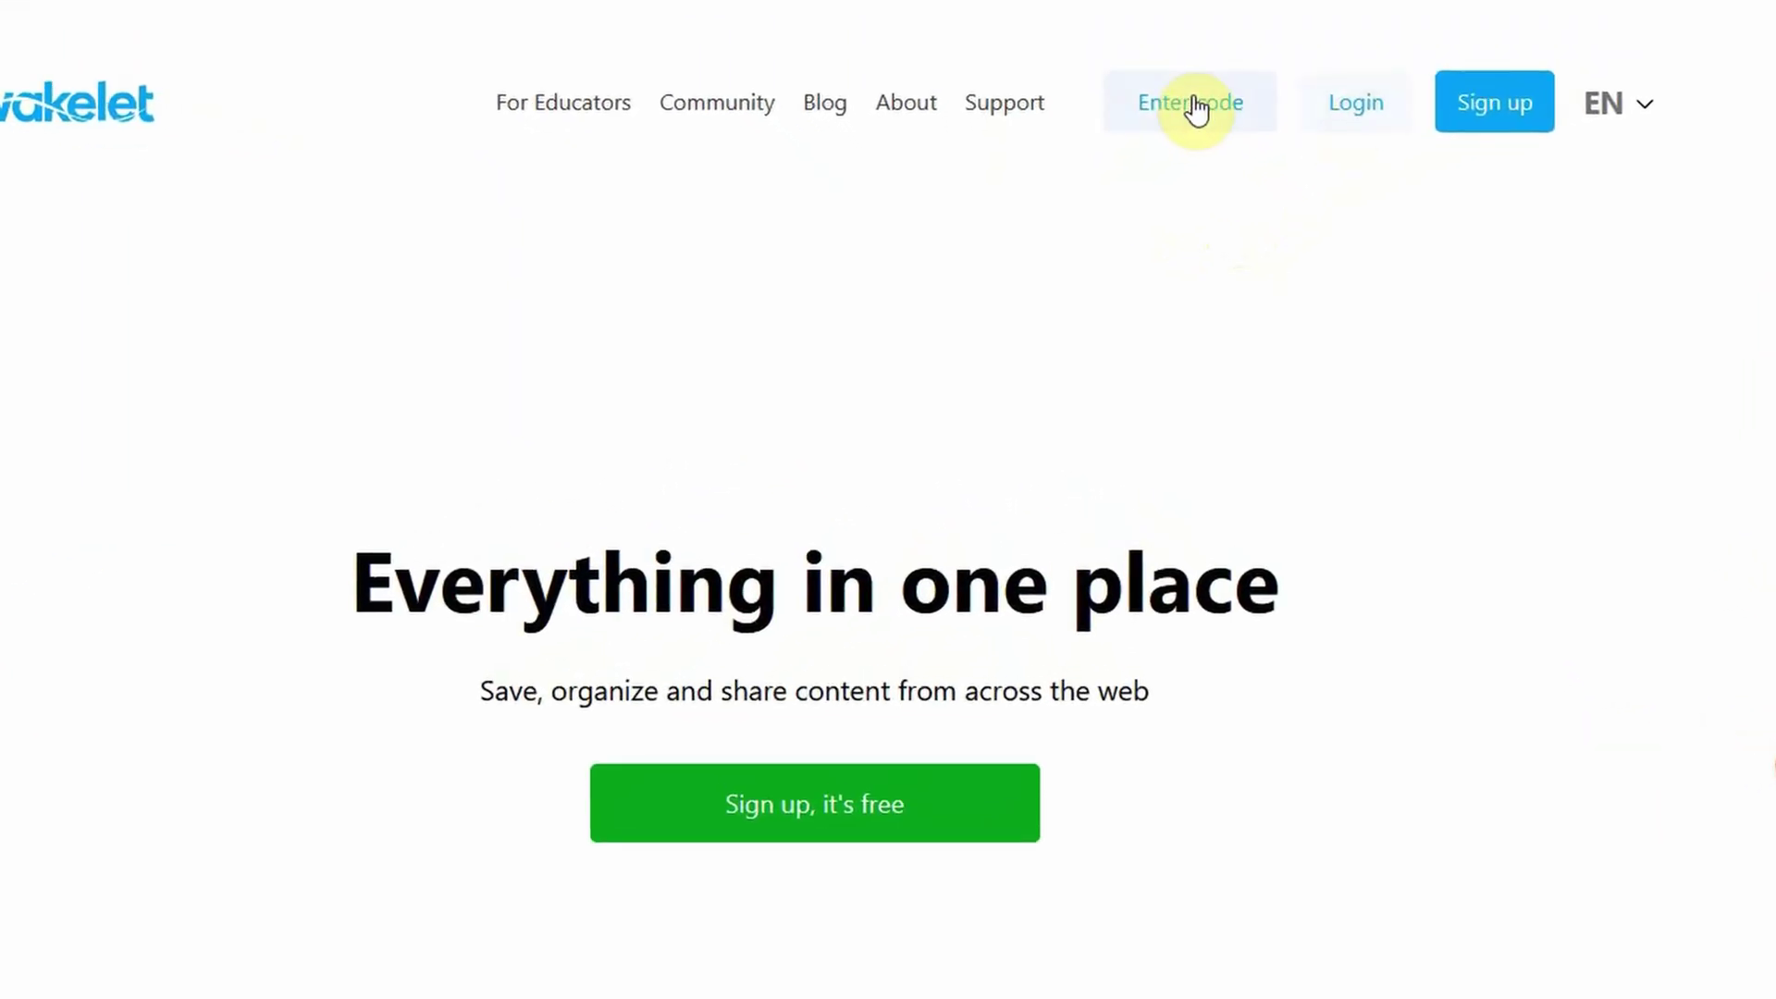
{"action": "left_click", "coordinate": [1187, 110]}
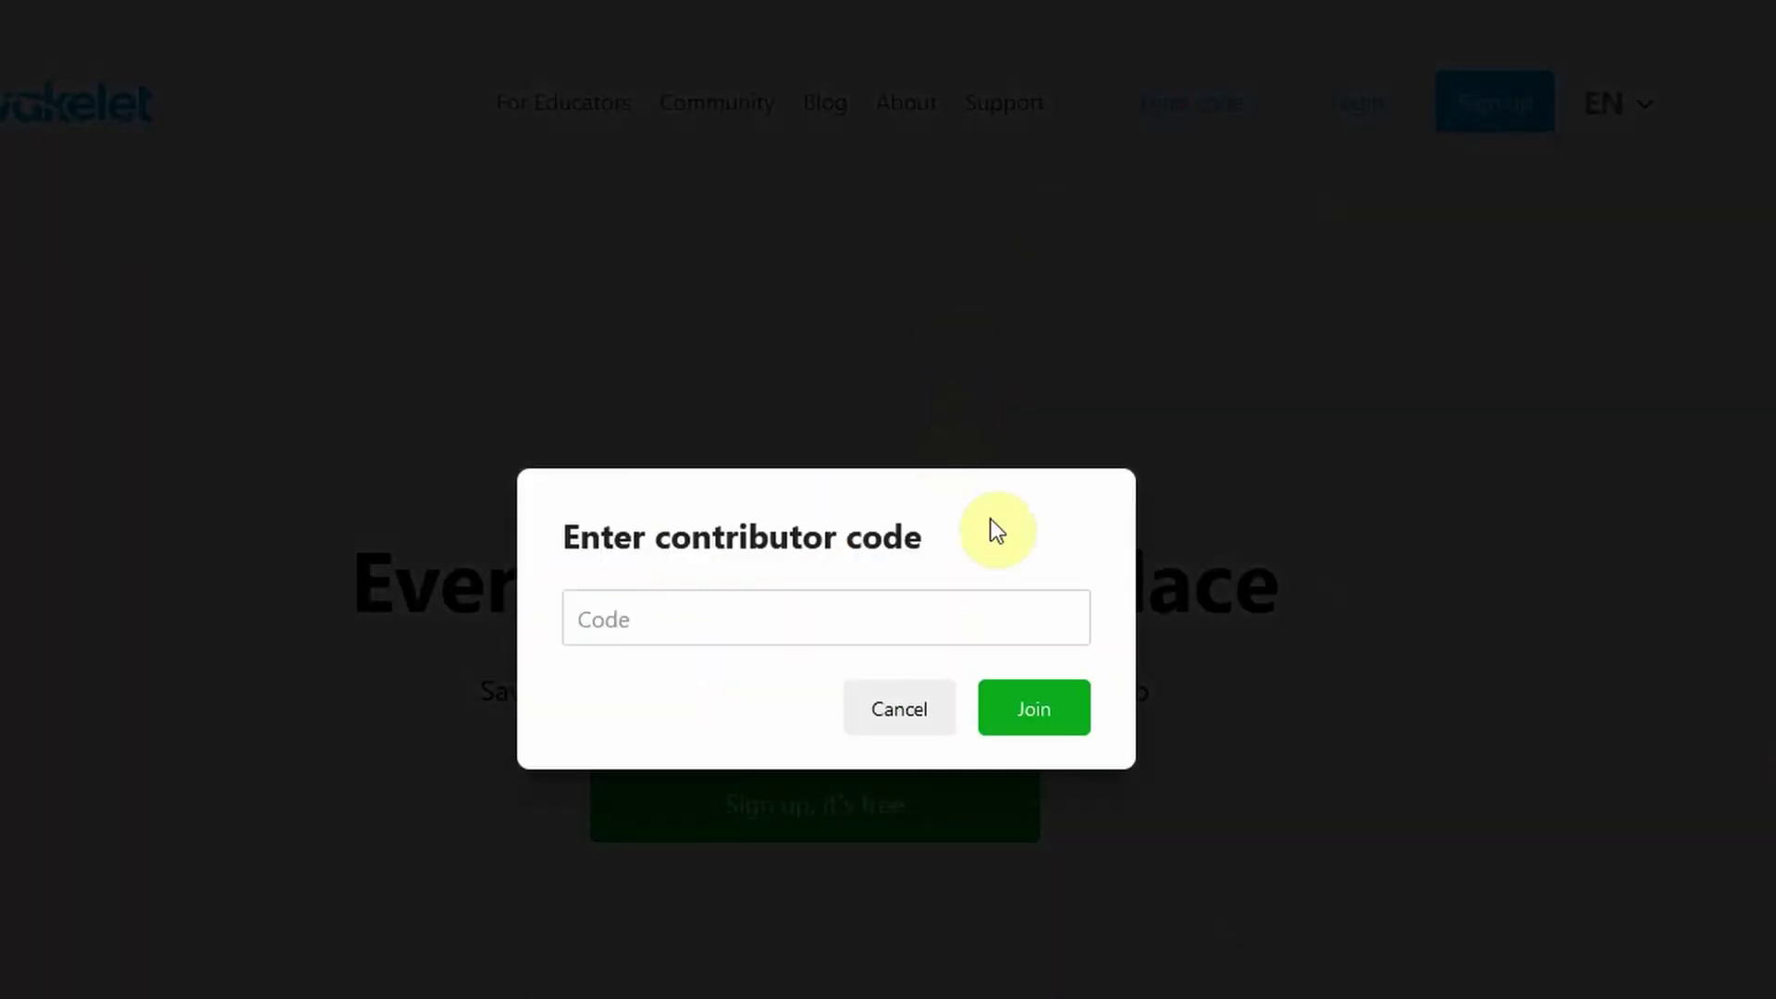
{"action": "left_click", "coordinate": [718, 607]}
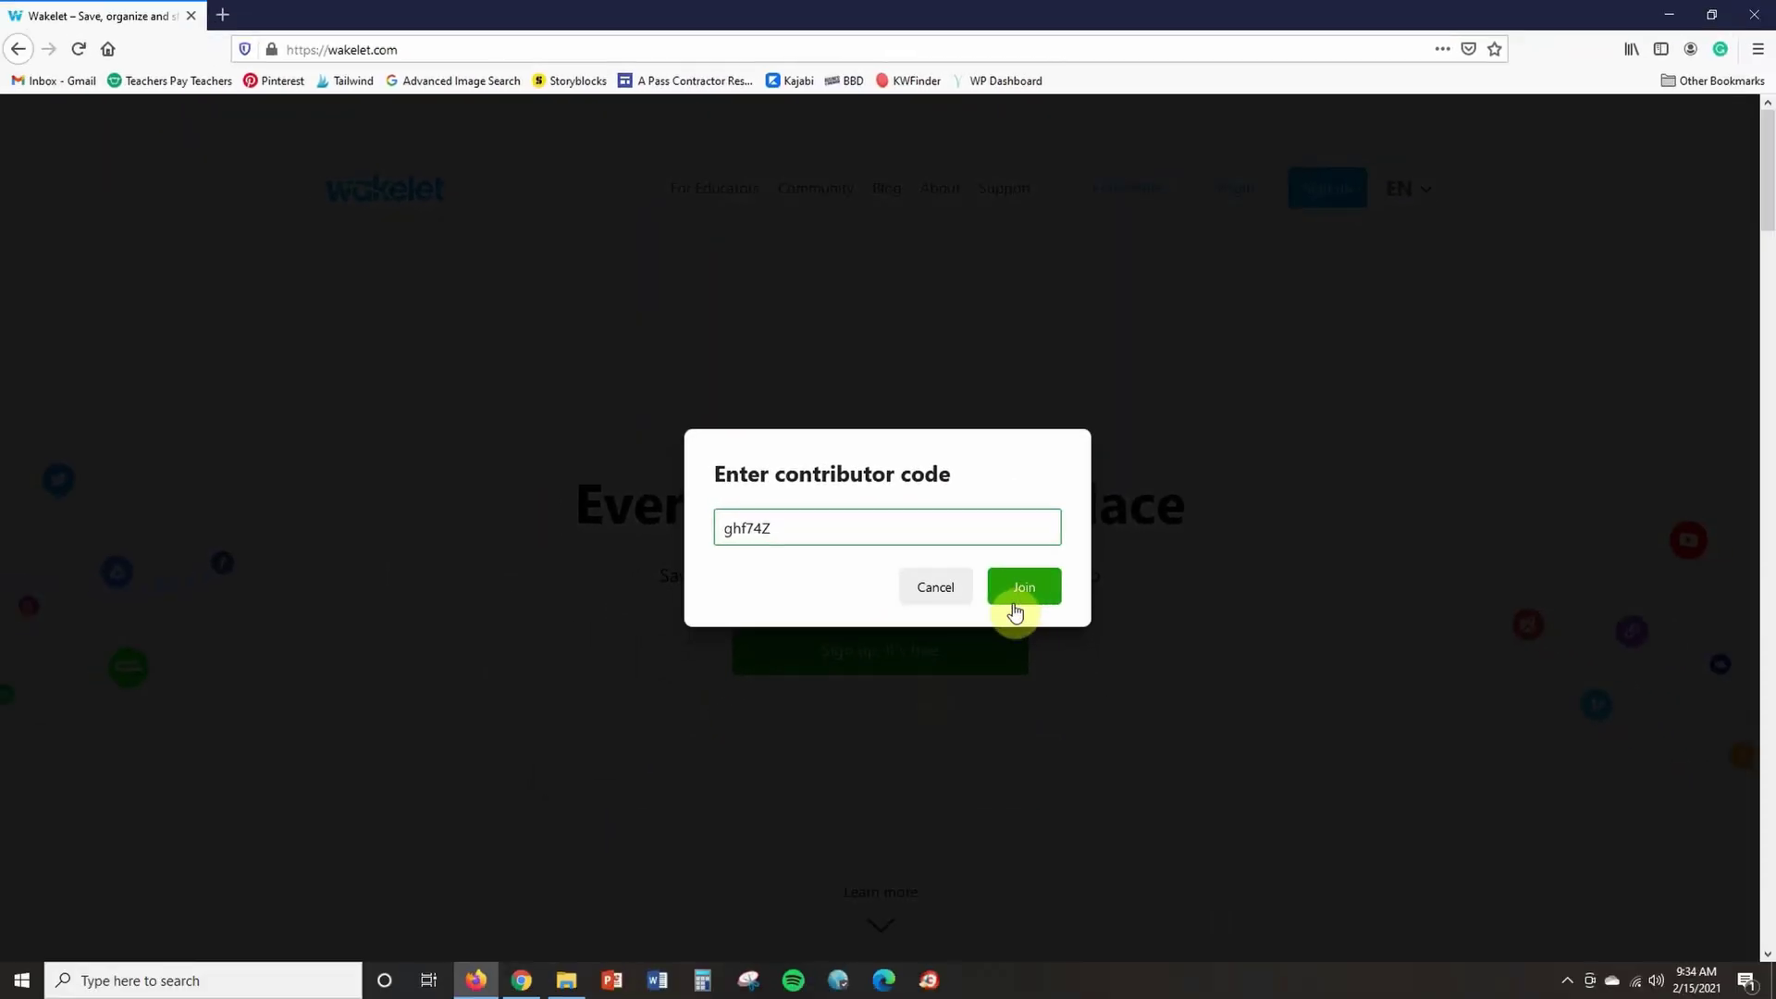
{"action": "left_click", "coordinate": [519, 982]}
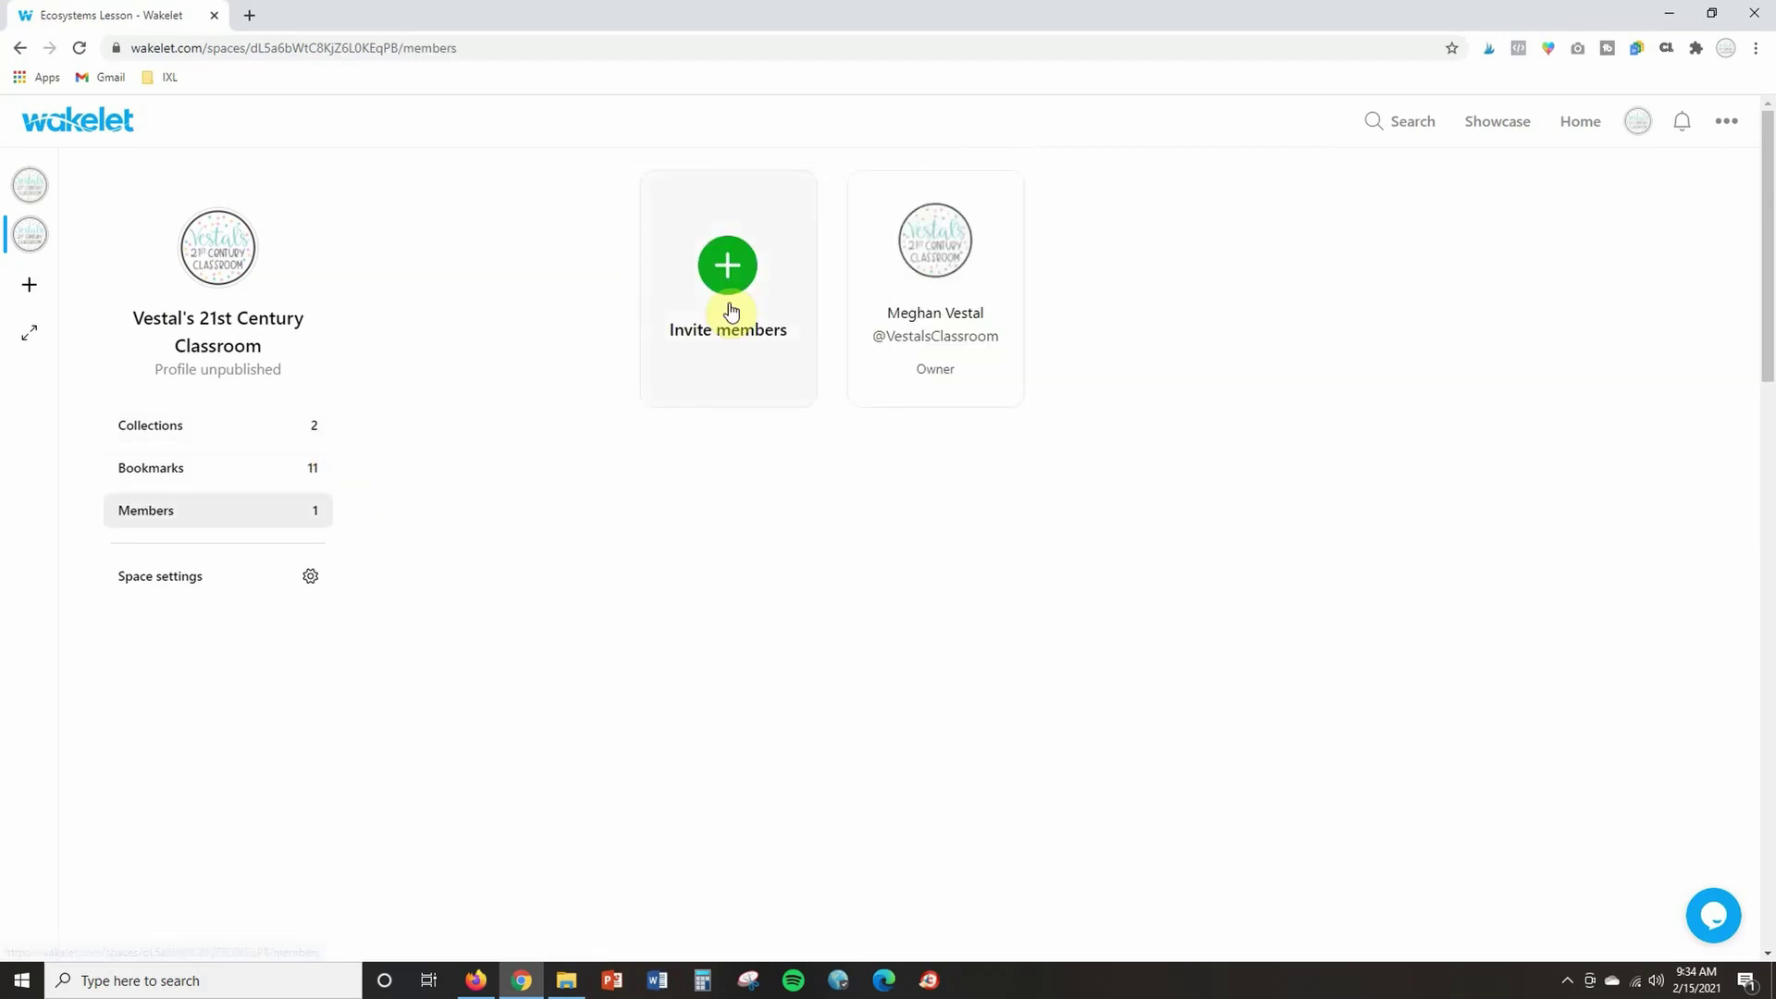
Check the username-or-email invite option, close it, and return to the space's collections list.
{"action": "left_click", "coordinate": [728, 307]}
{"action": "left_click", "coordinate": [864, 468]}
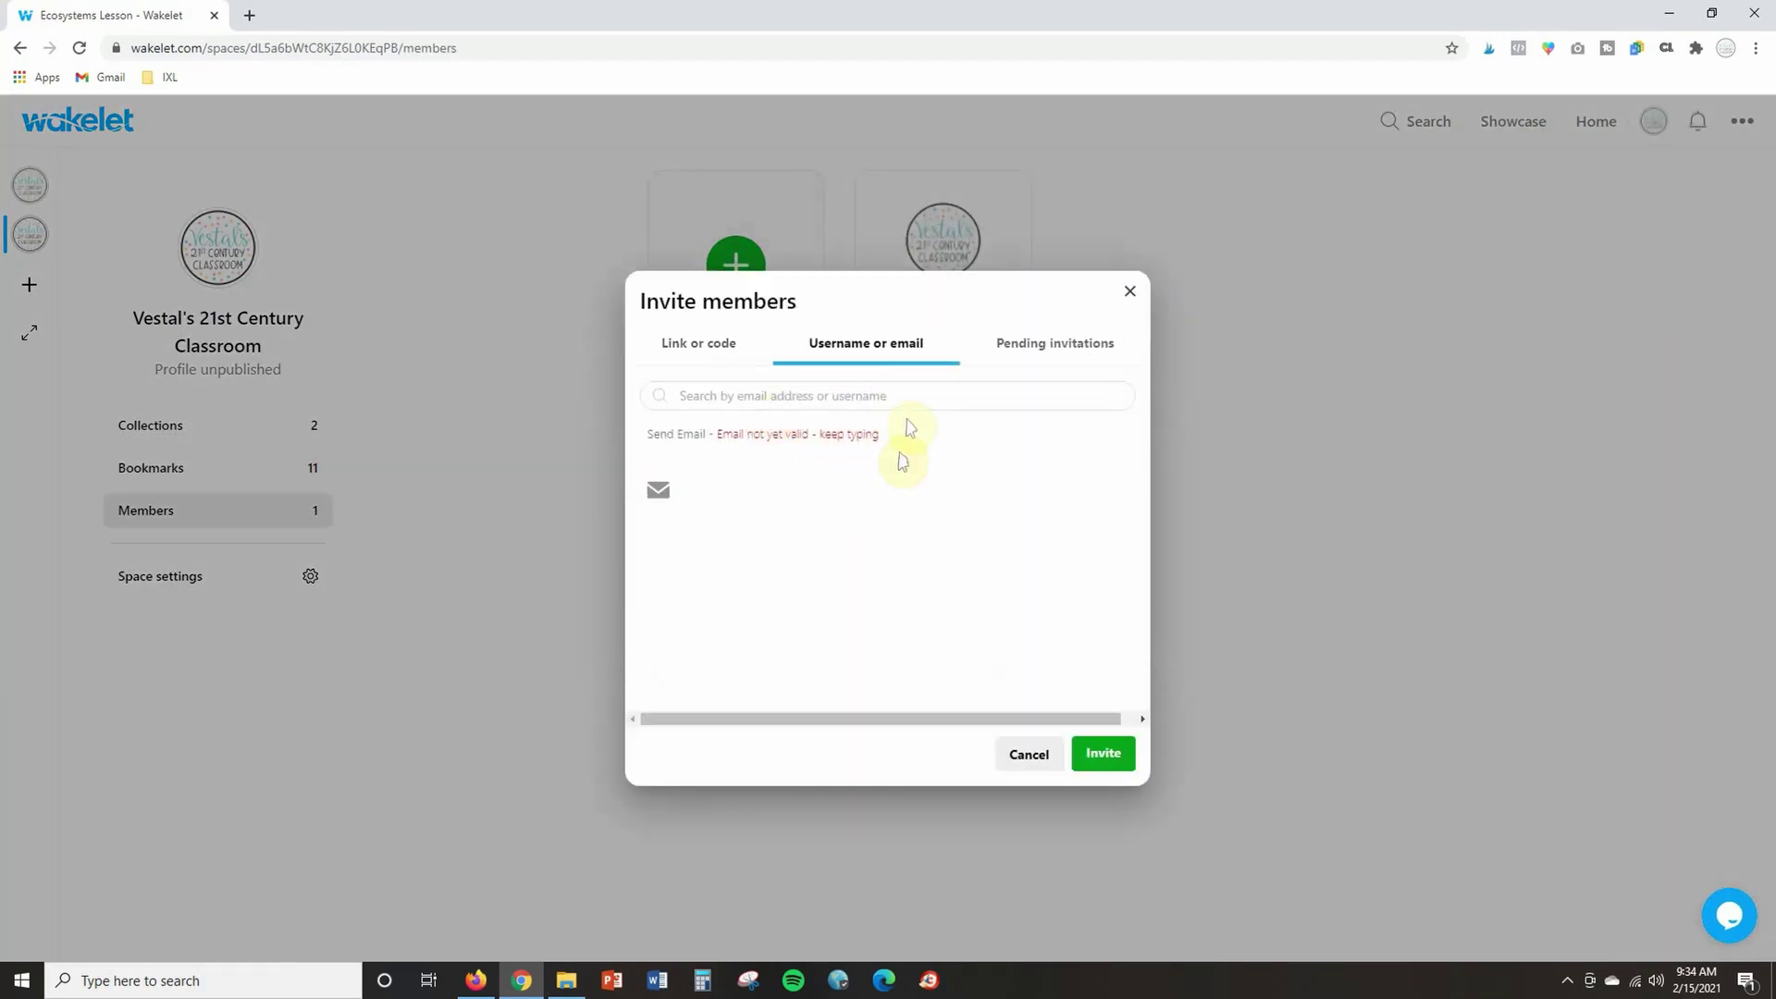
{"action": "left_click", "coordinate": [1129, 290]}
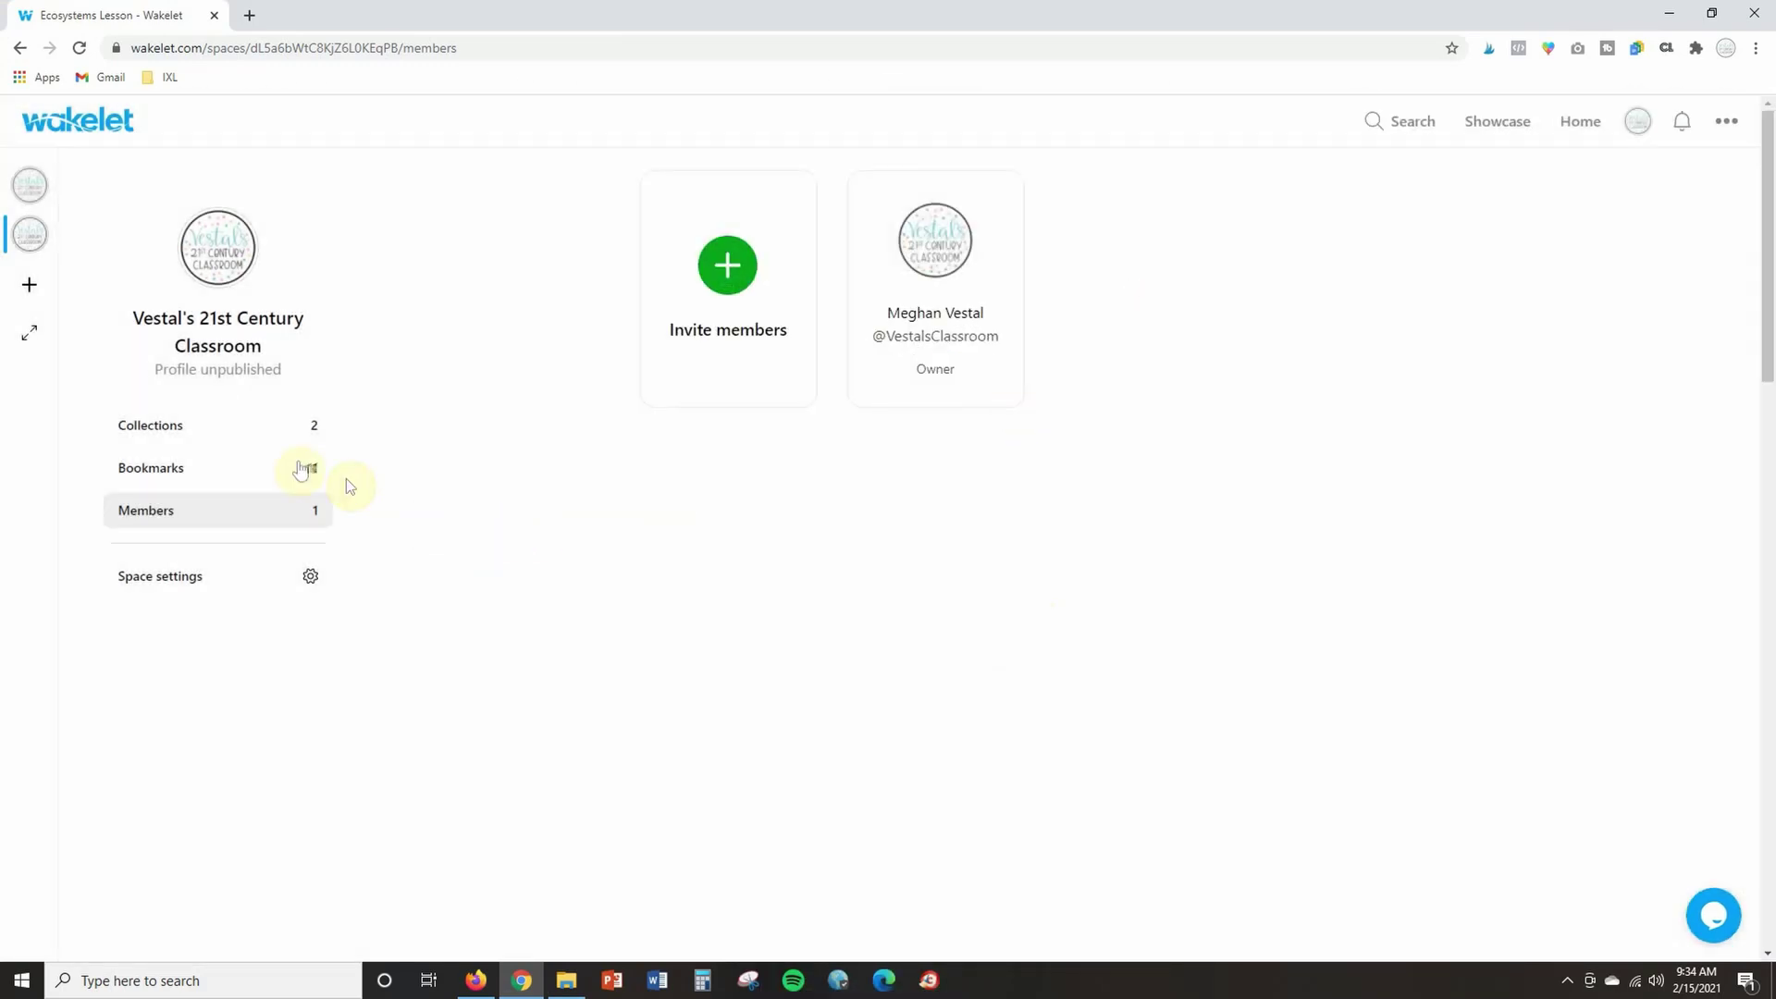
{"action": "left_click", "coordinate": [252, 431]}
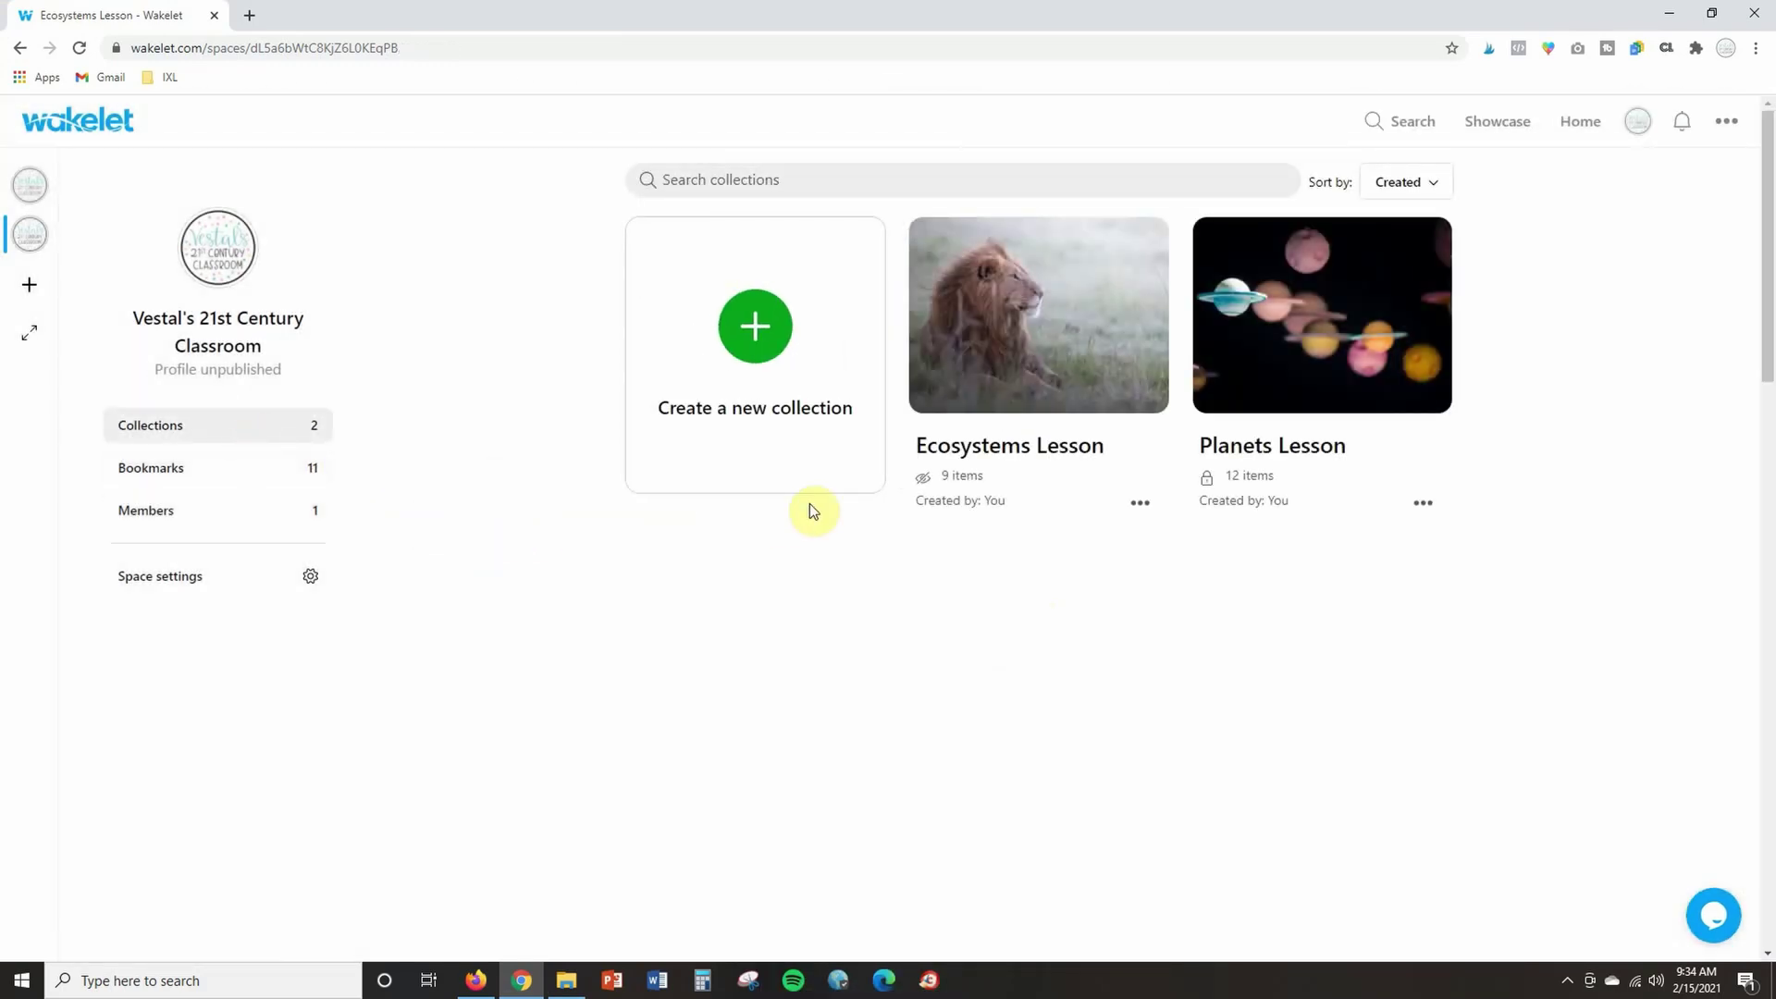